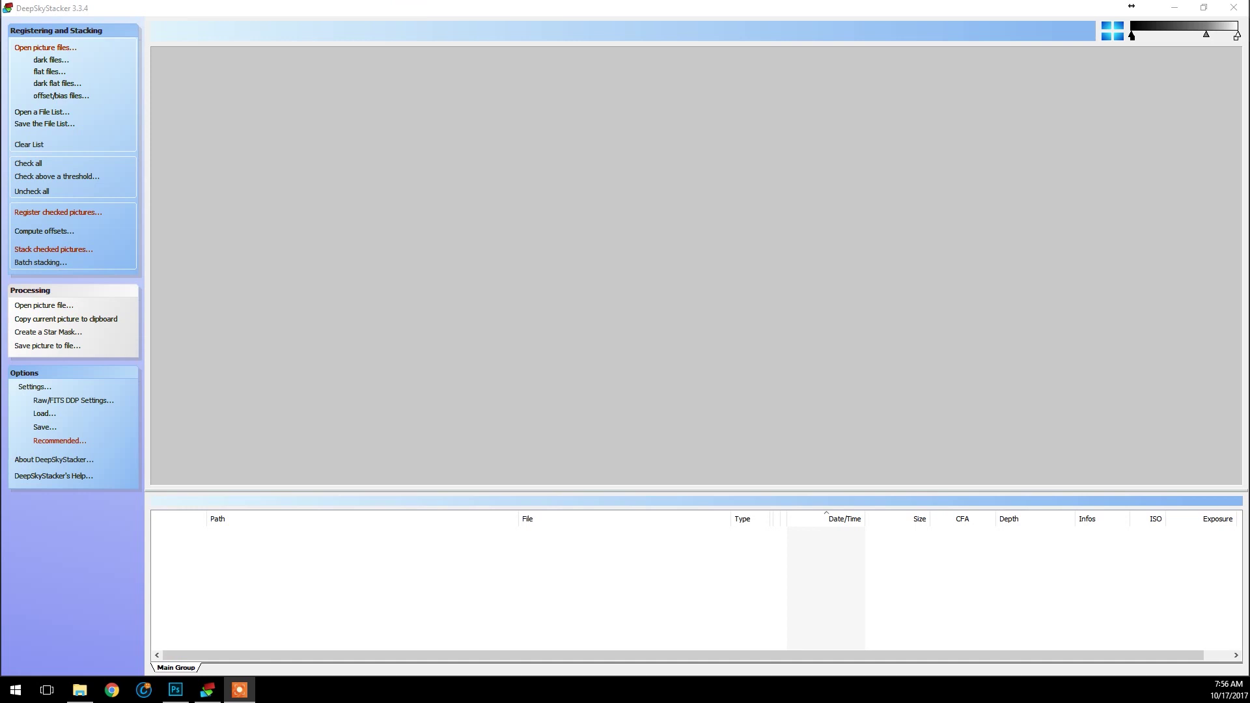
# - Bring the DeepSkyStacker 3.3.4 window to the front
pyautogui.click(379, 7)
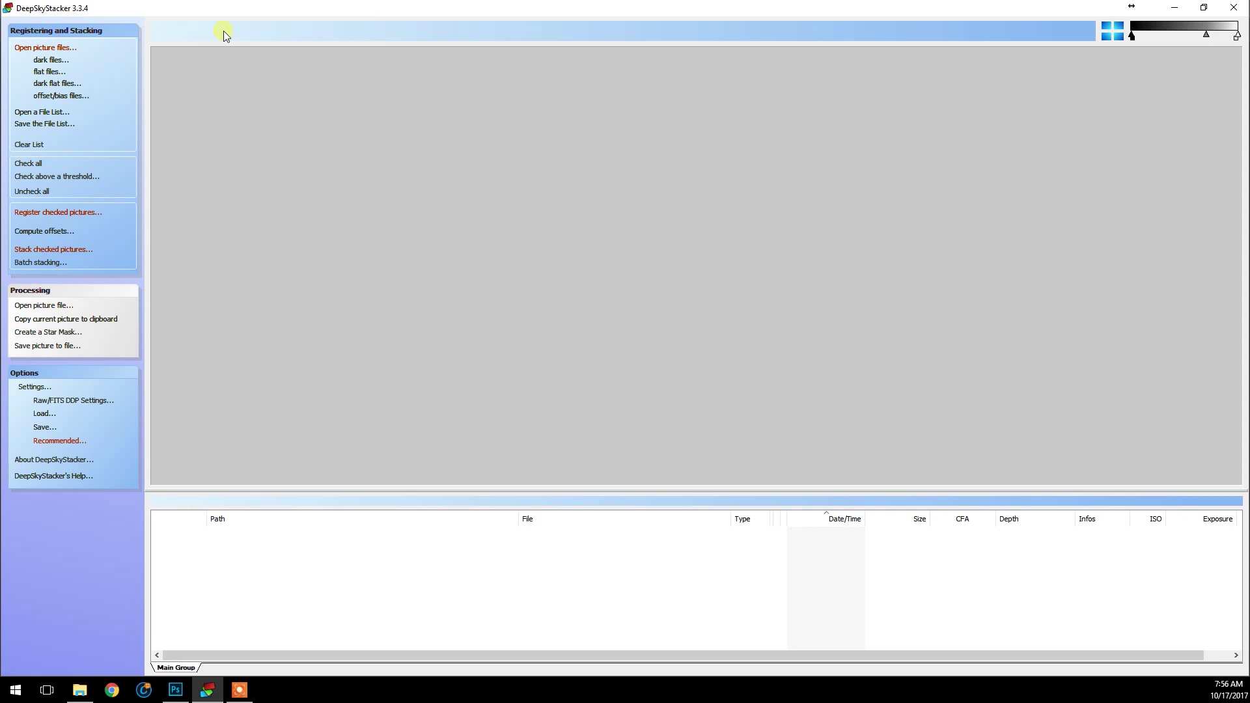
# - Browse the picture file picker to the 2017-09-22 - PACMAN AND BUBBLE RGB\2017-09-22 folder
pyautogui.click(71, 52)
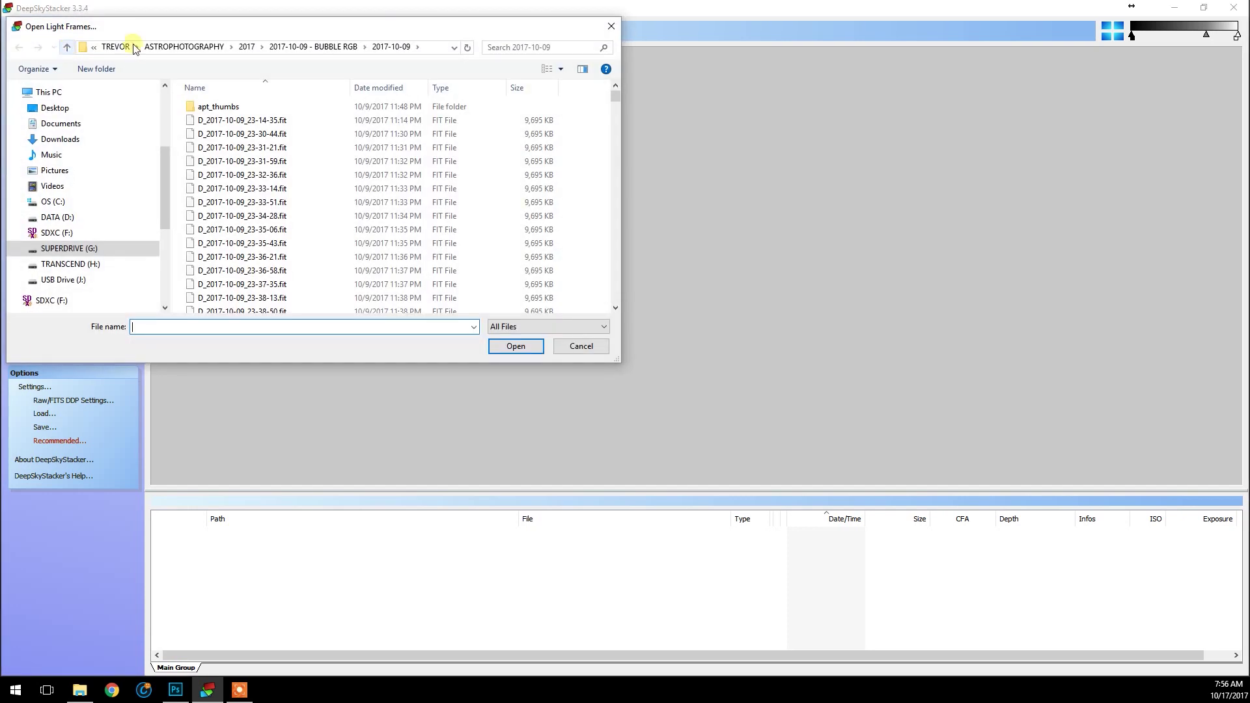
pyautogui.moveTo(332, 26); pyautogui.dragTo(489, 110)
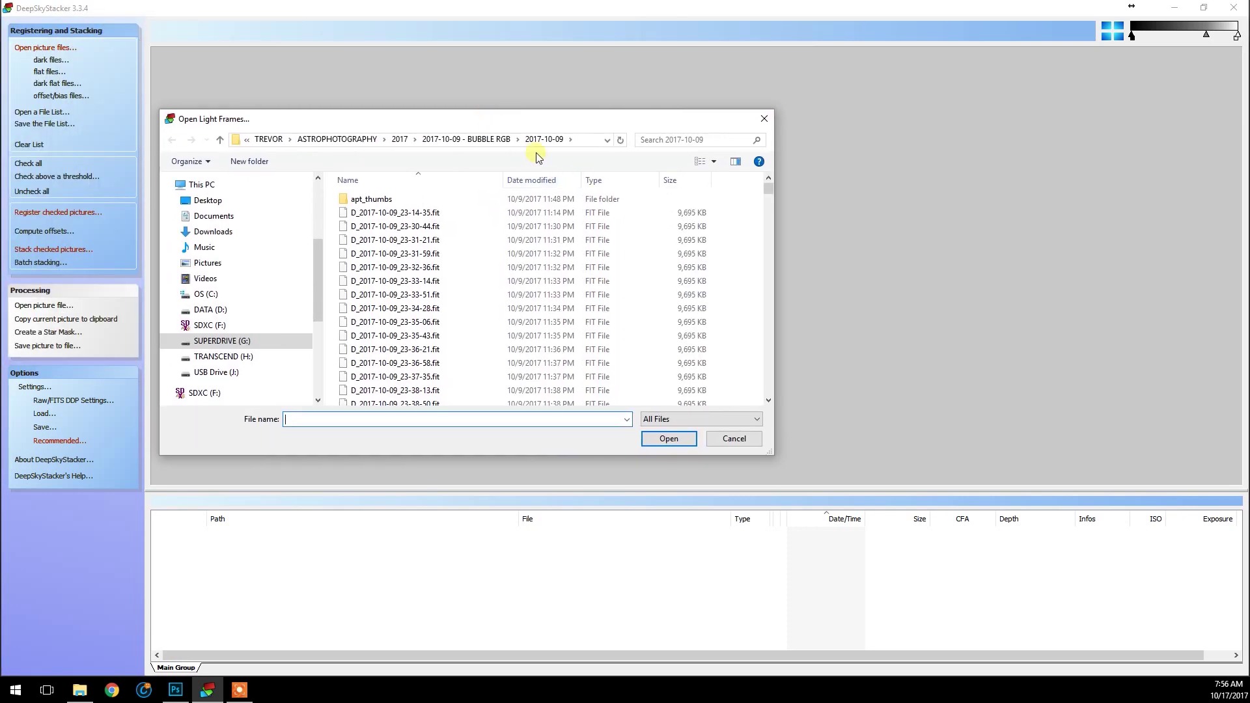
pyautogui.moveTo(627, 120); pyautogui.dragTo(650, 112)
pyautogui.click(526, 132)
pyautogui.click(420, 131)
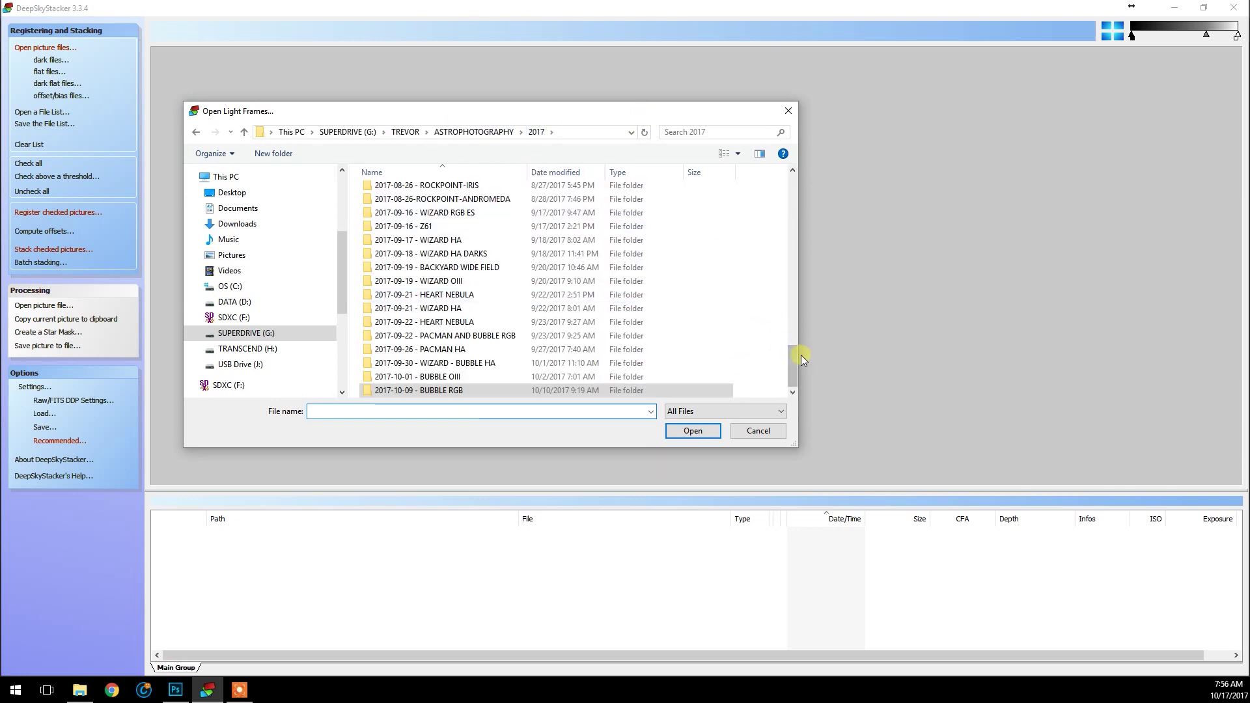
pyautogui.moveTo(800, 355)
pyautogui.mouseDown()
pyautogui.moveTo(814, 264)
pyautogui.moveTo(797, 372)
pyautogui.mouseUp()
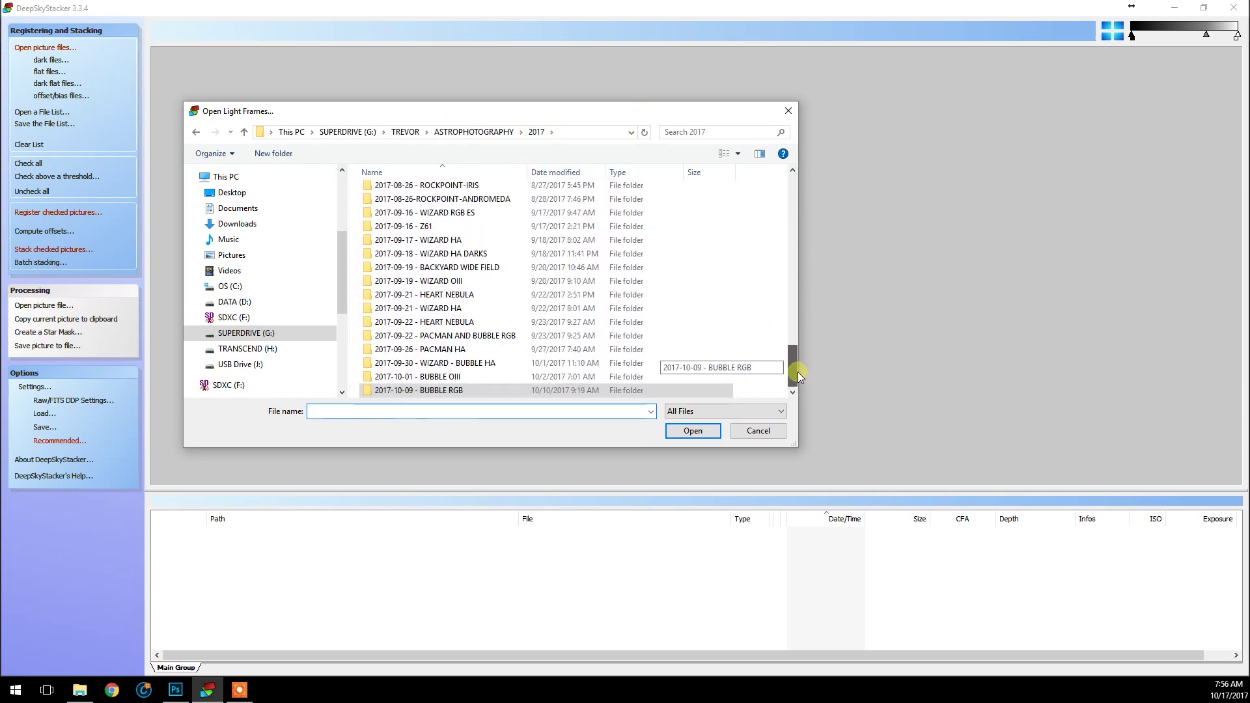
pyautogui.click(482, 348)
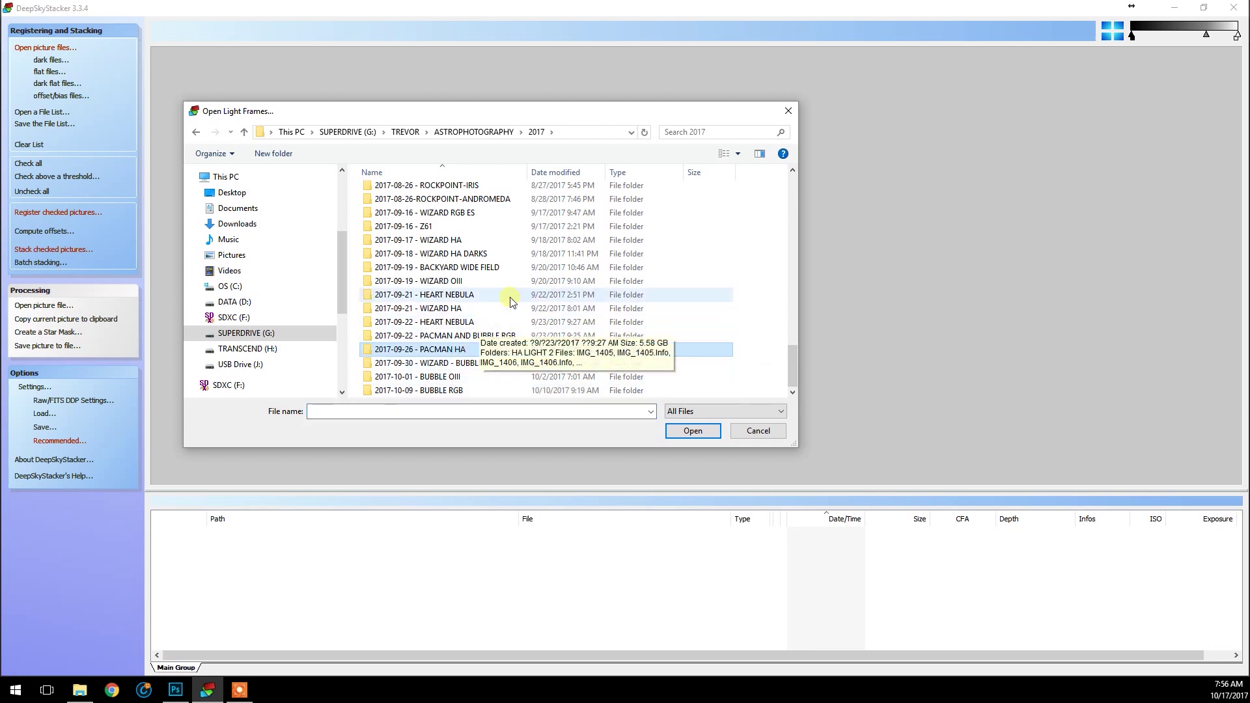
pyautogui.doubleClick(522, 335)
pyautogui.doubleClick(447, 192)
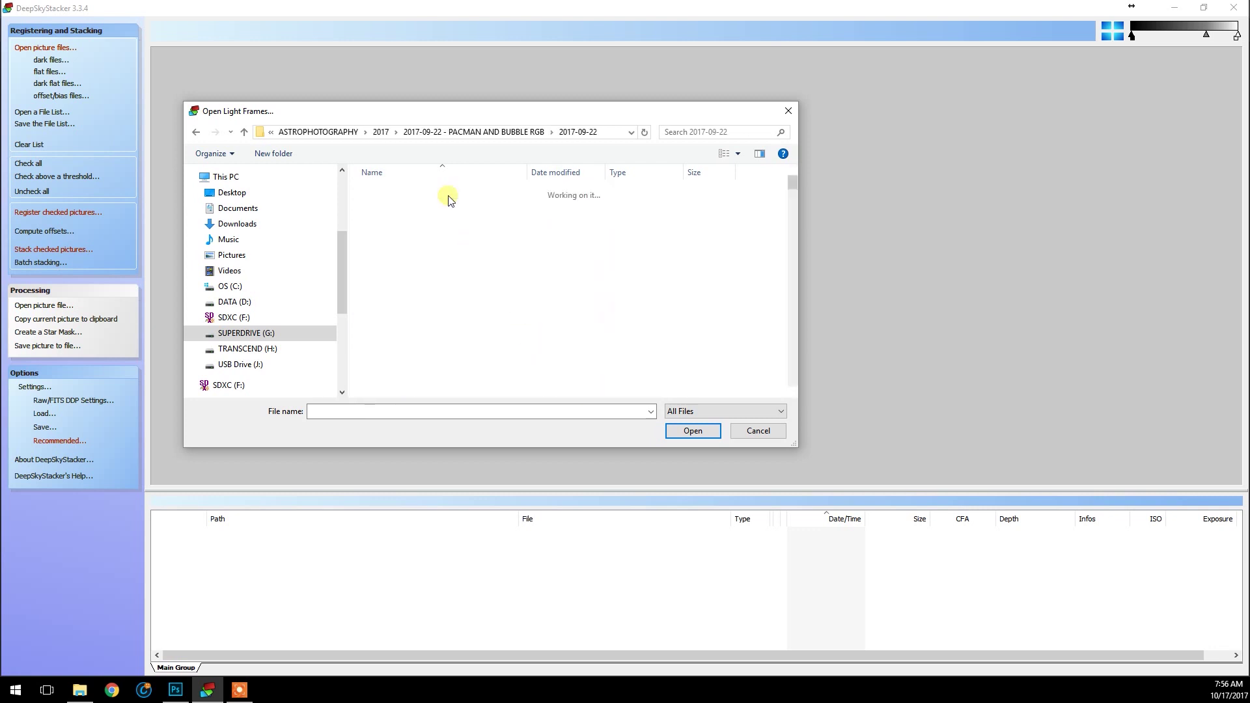
# - Sort by date and load the L_ FIT light frames from 02-18-40 through 21-06-42
pyautogui.click(552, 172)
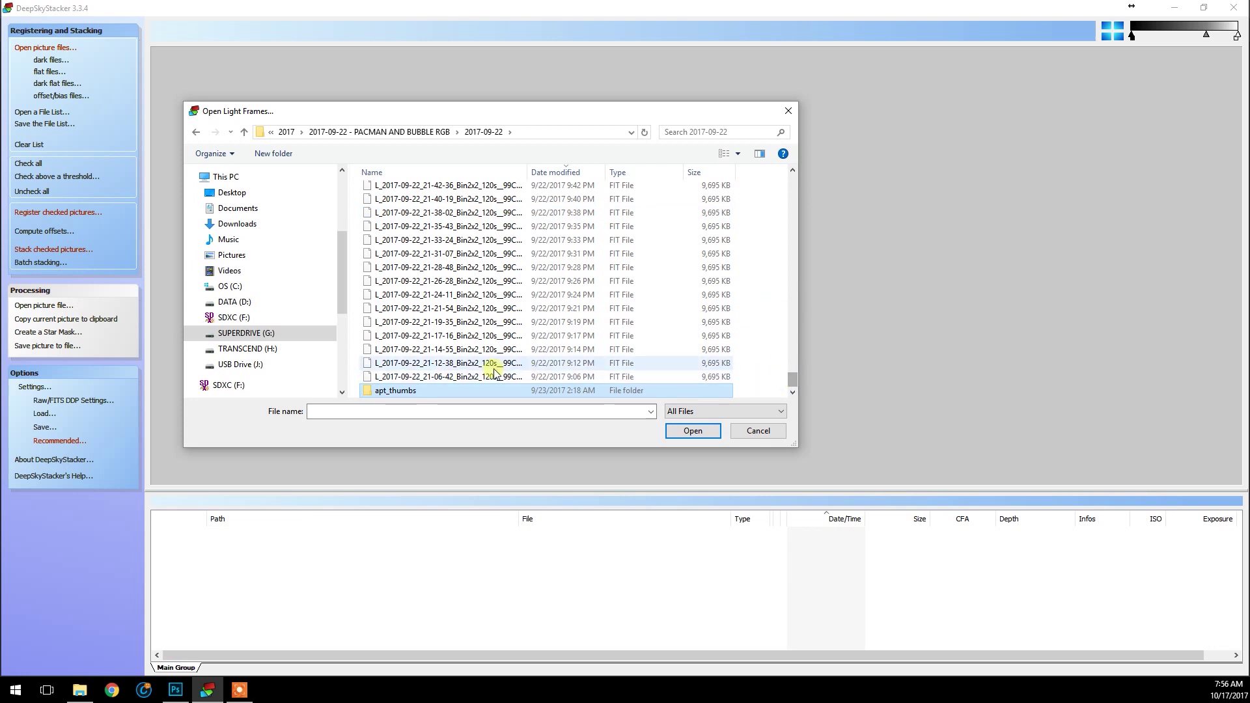
pyautogui.moveTo(792, 380); pyautogui.dragTo(792, 281)
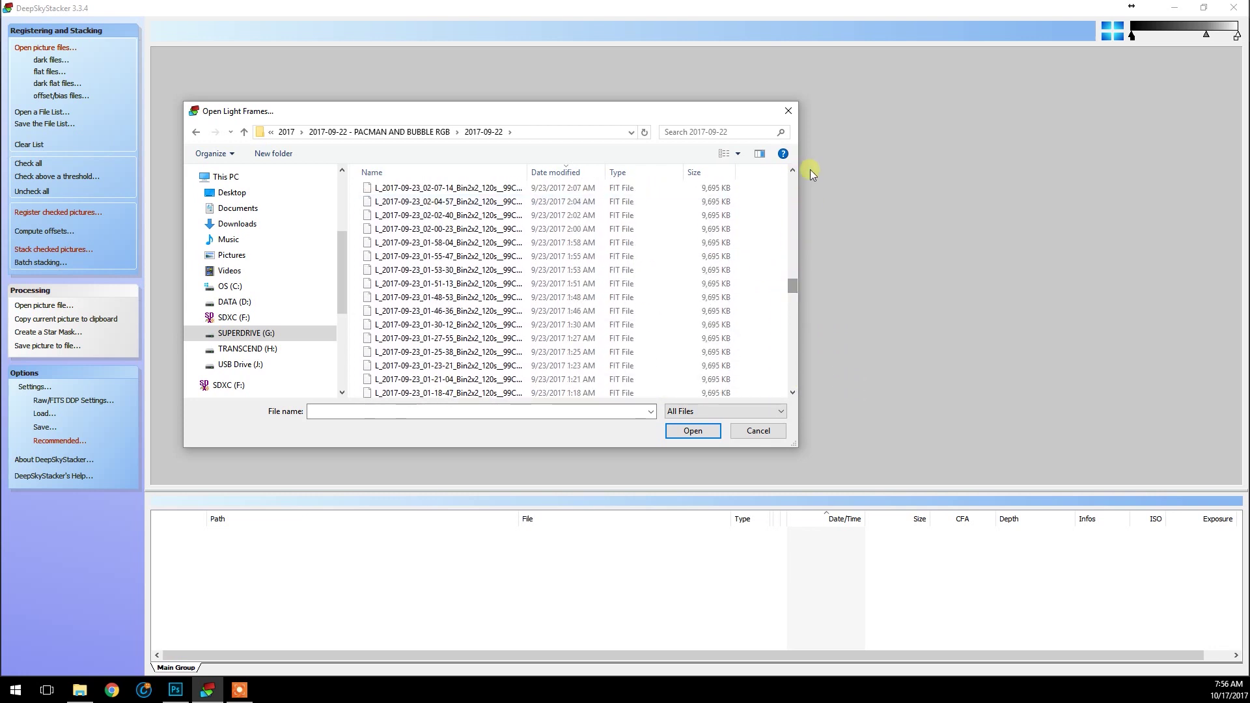
pyautogui.click(792, 172)
pyautogui.click(791, 172)
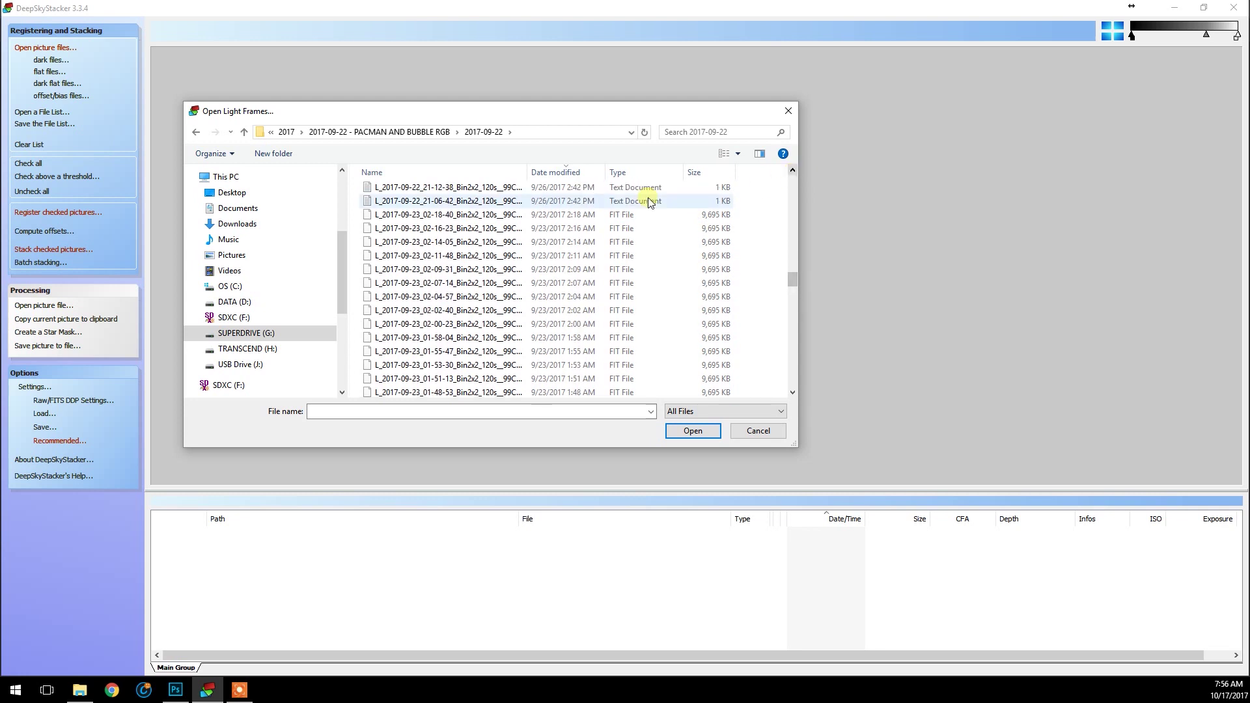
pyautogui.click(475, 215)
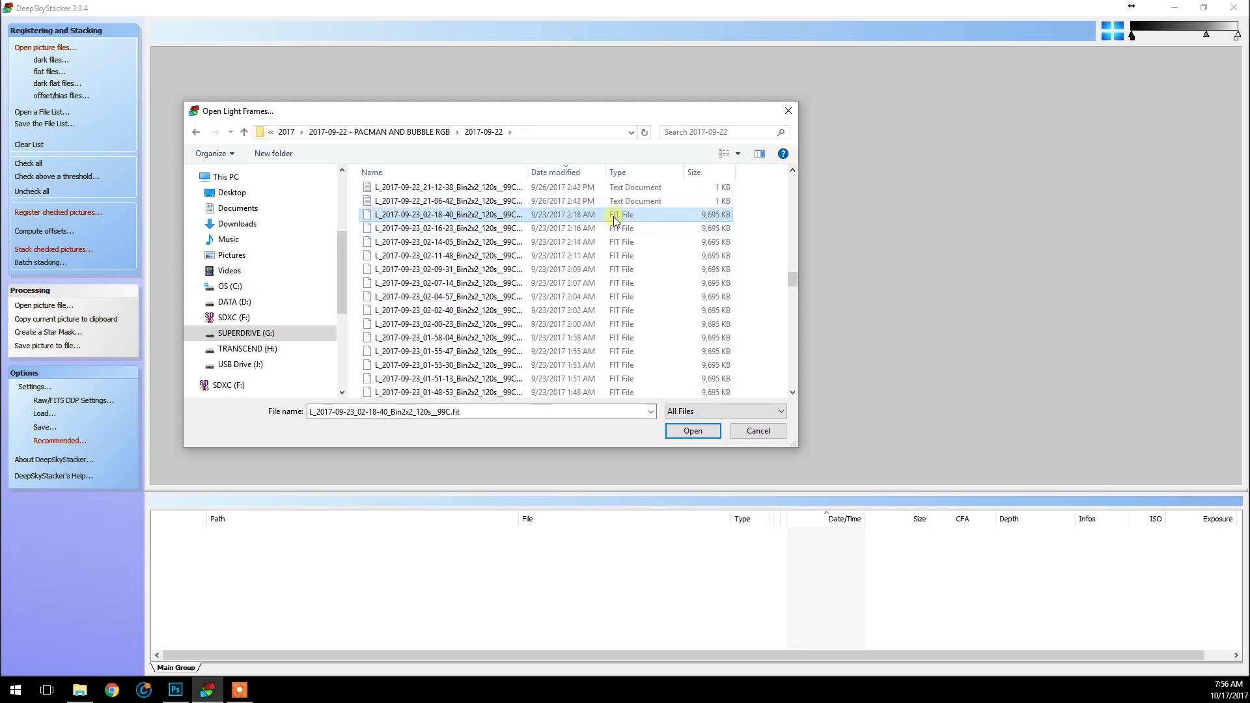
pyautogui.moveTo(789, 279); pyautogui.dragTo(786, 334)
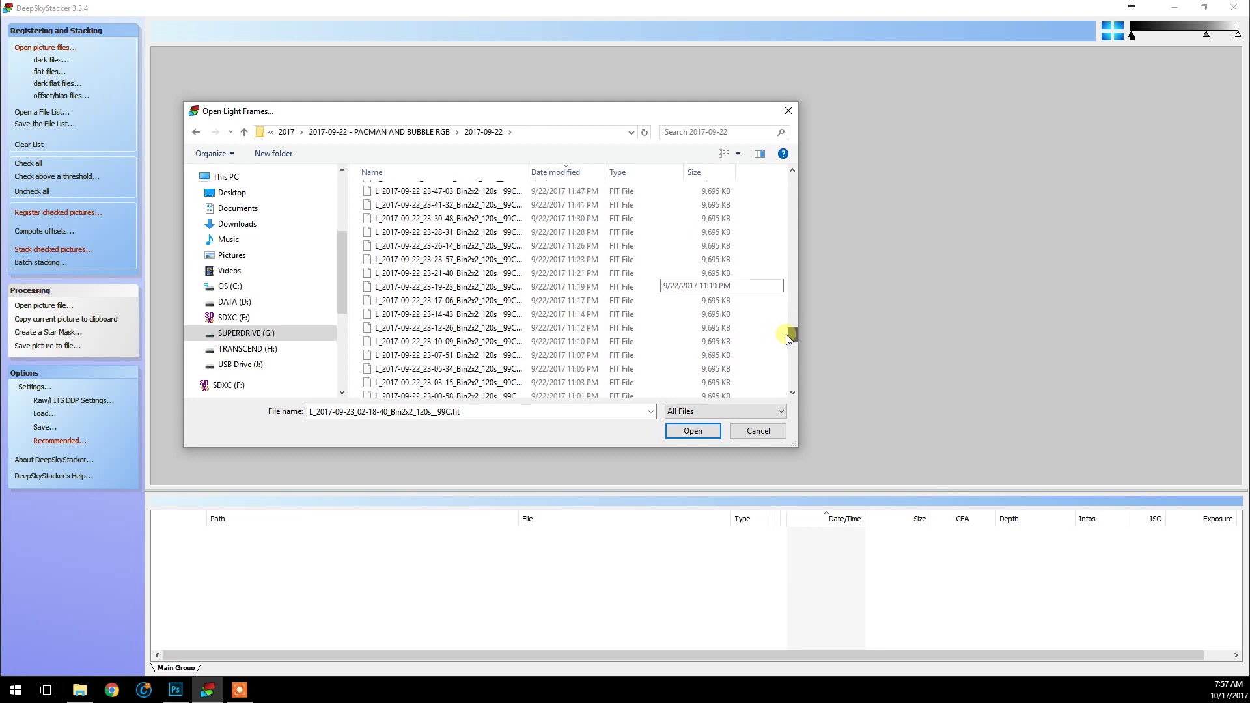
pyautogui.scroll(-15, 788, 335)
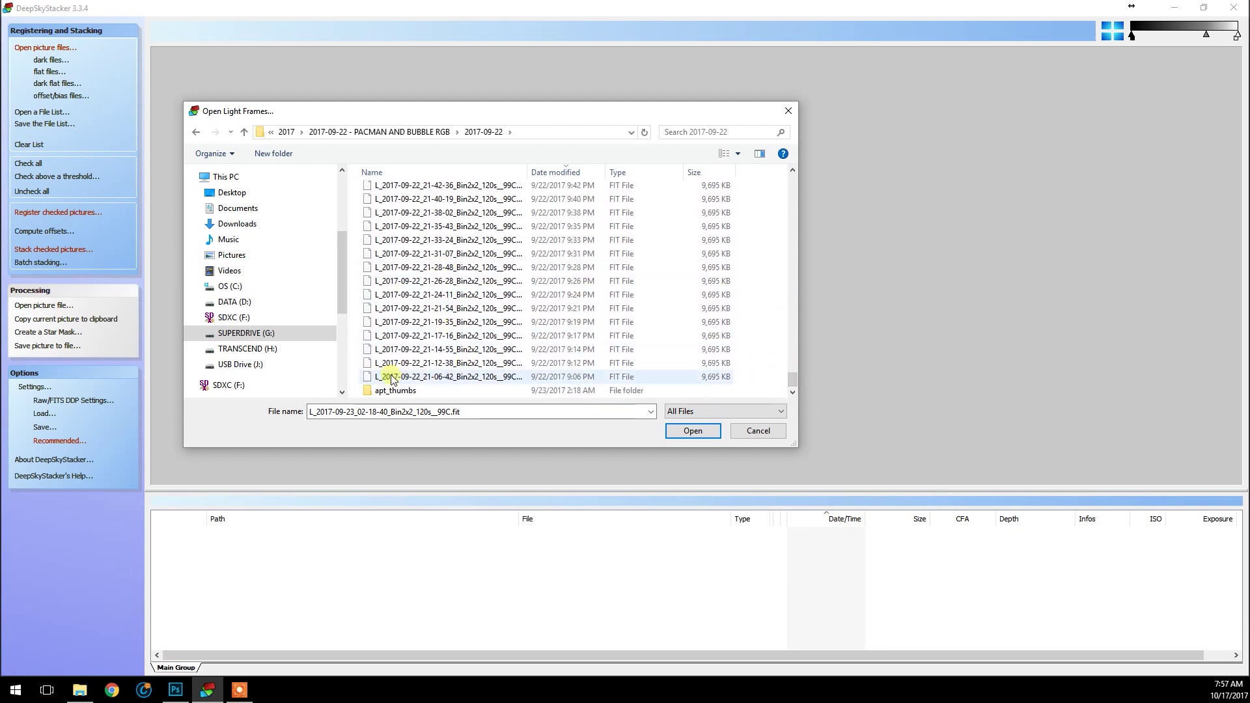
pyautogui.keyDown('shift'); pyautogui.click(478, 378); pyautogui.keyUp('shift')
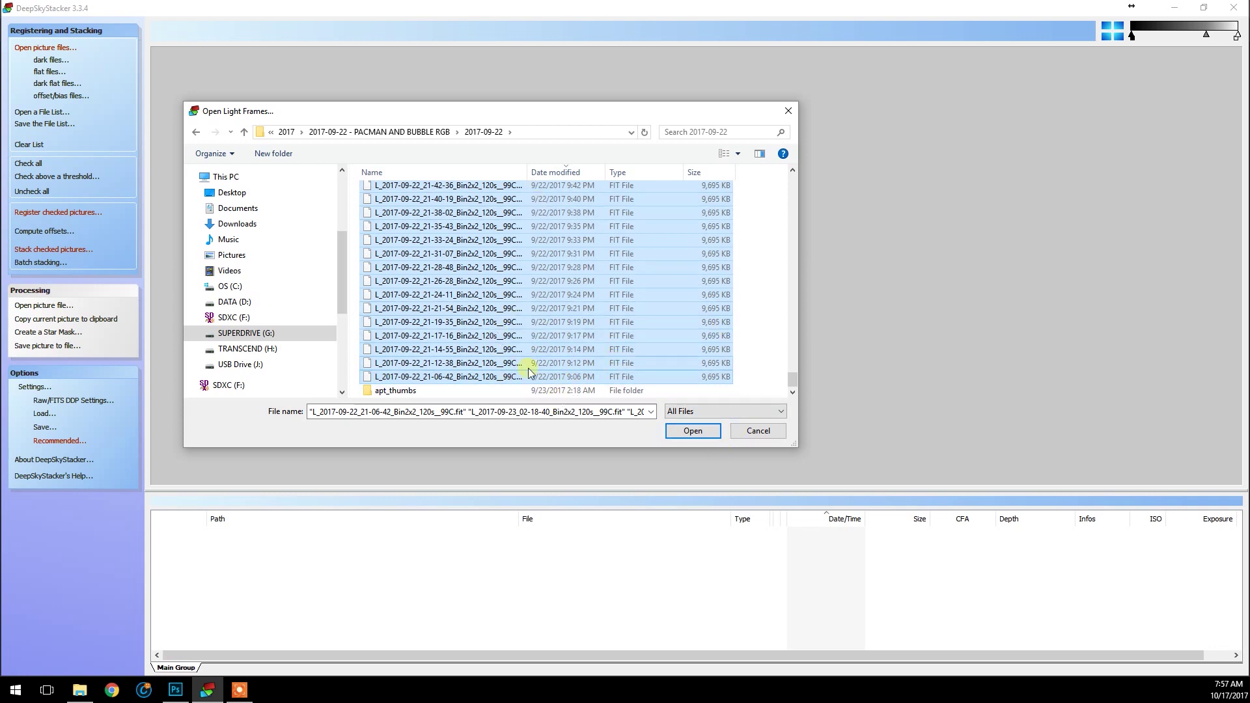
pyautogui.click(716, 433)
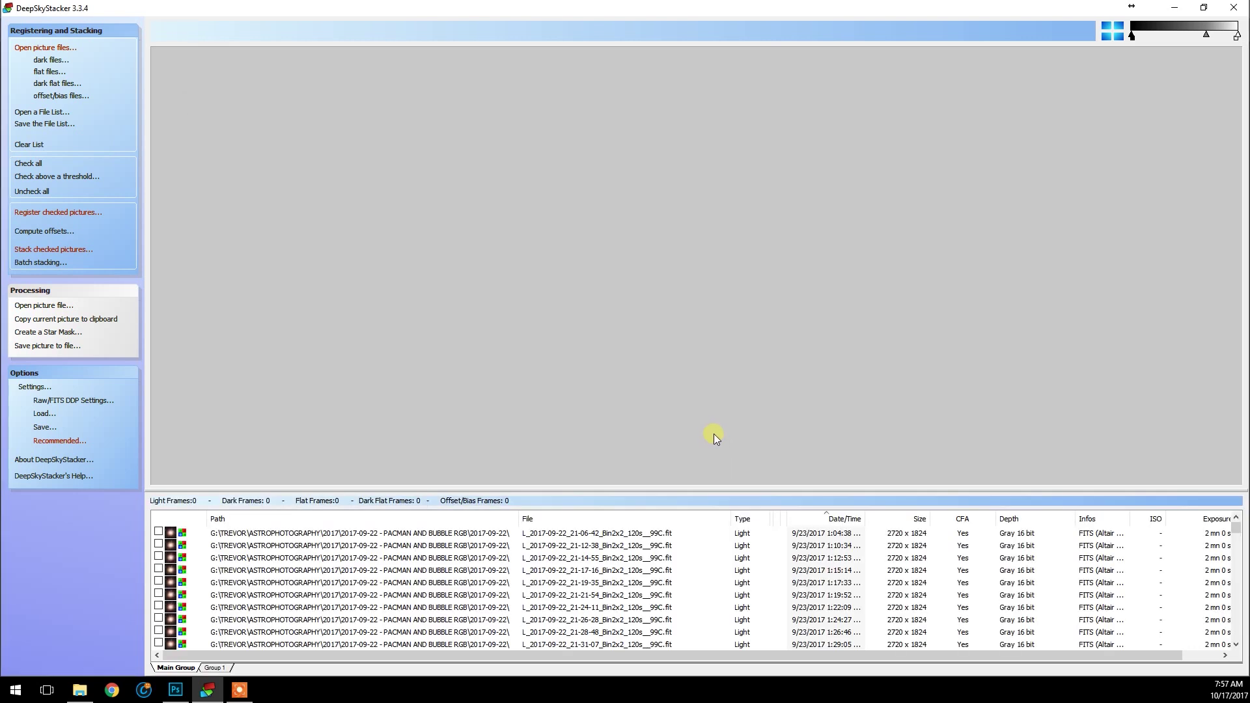
# - Add six 120s L_2017-09-23 FIT light frames from the 2017-09-23 folder, sorted by date
pyautogui.moveTo(1072, 493); pyautogui.dragTo(980, 376)
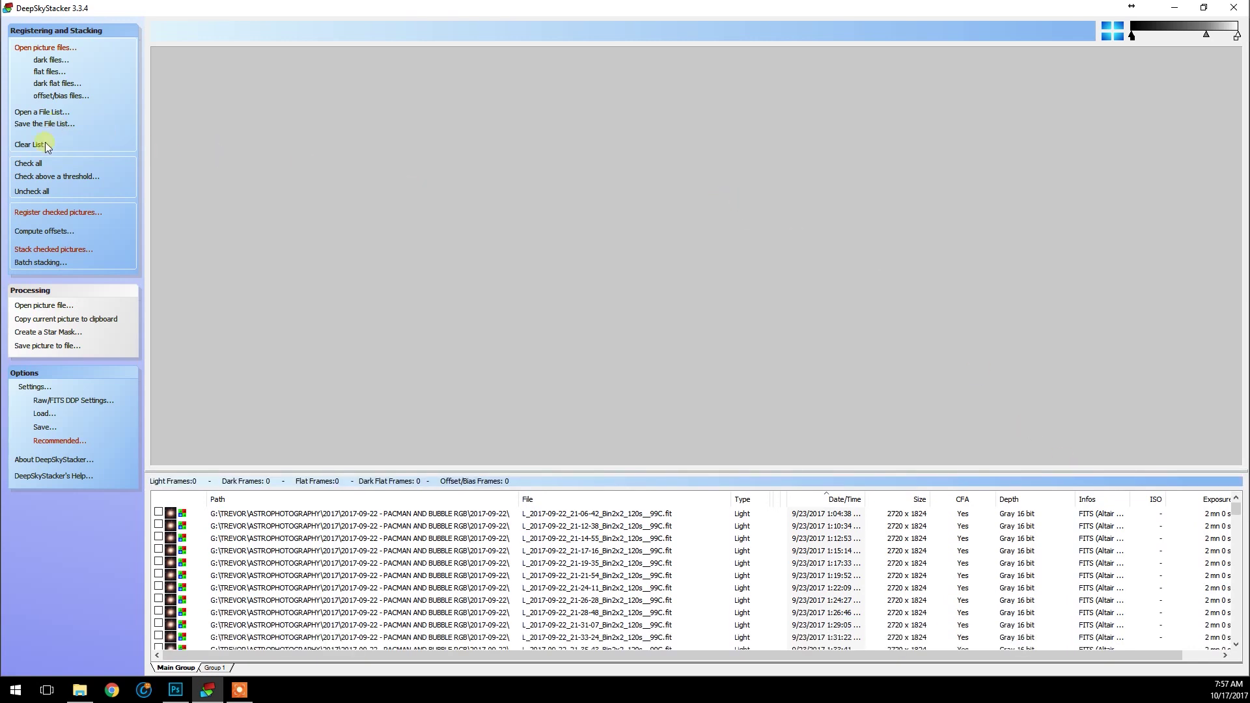
pyautogui.click(50, 50)
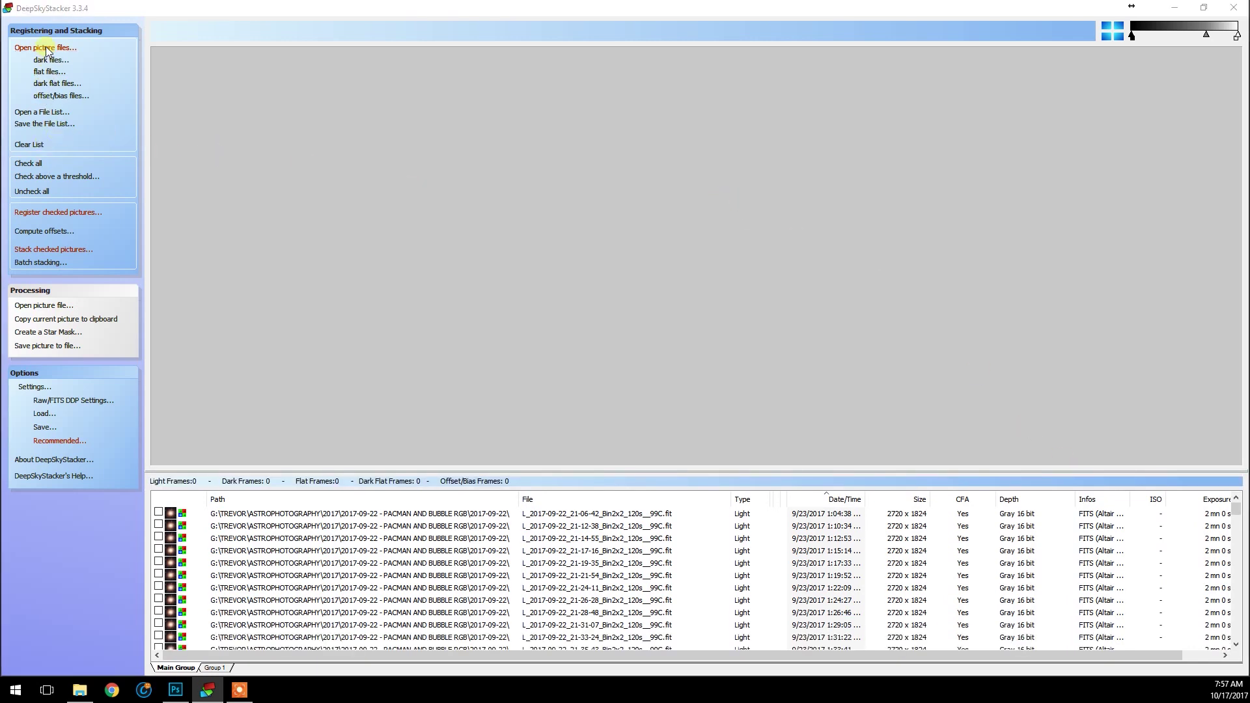
pyautogui.click(427, 133)
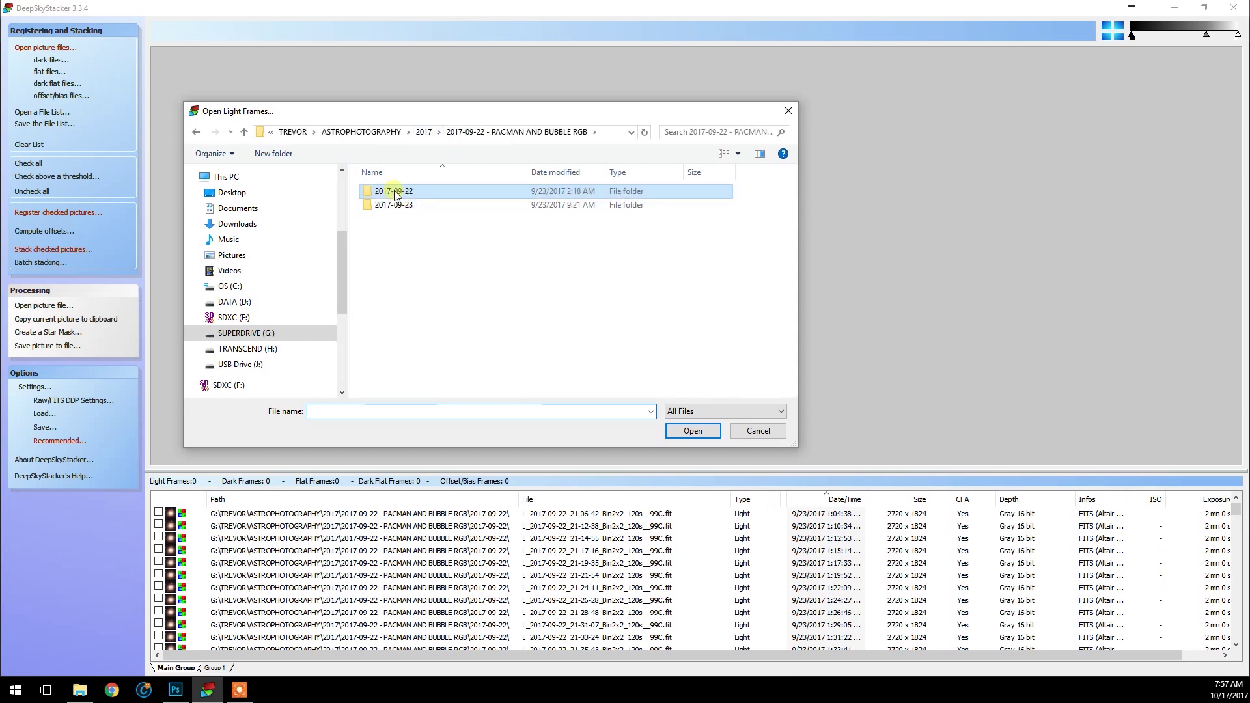
pyautogui.doubleClick(417, 204)
pyautogui.moveTo(792, 191); pyautogui.dragTo(787, 322)
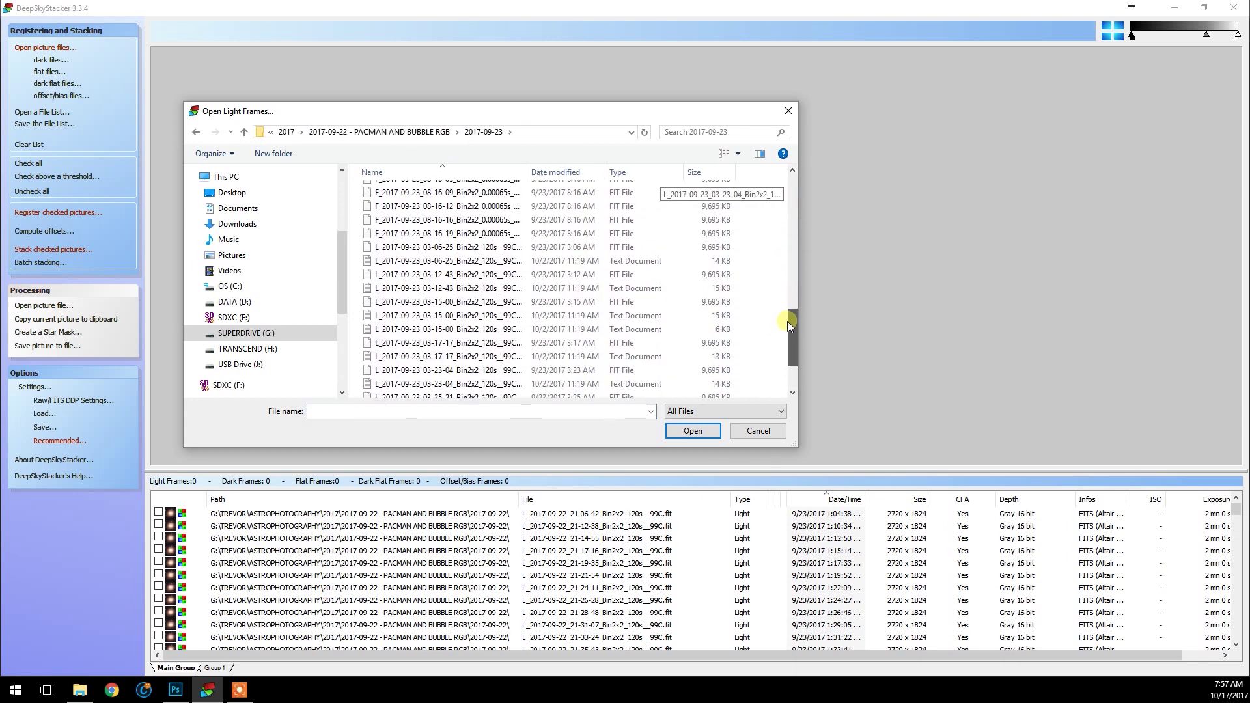
pyautogui.click(552, 176)
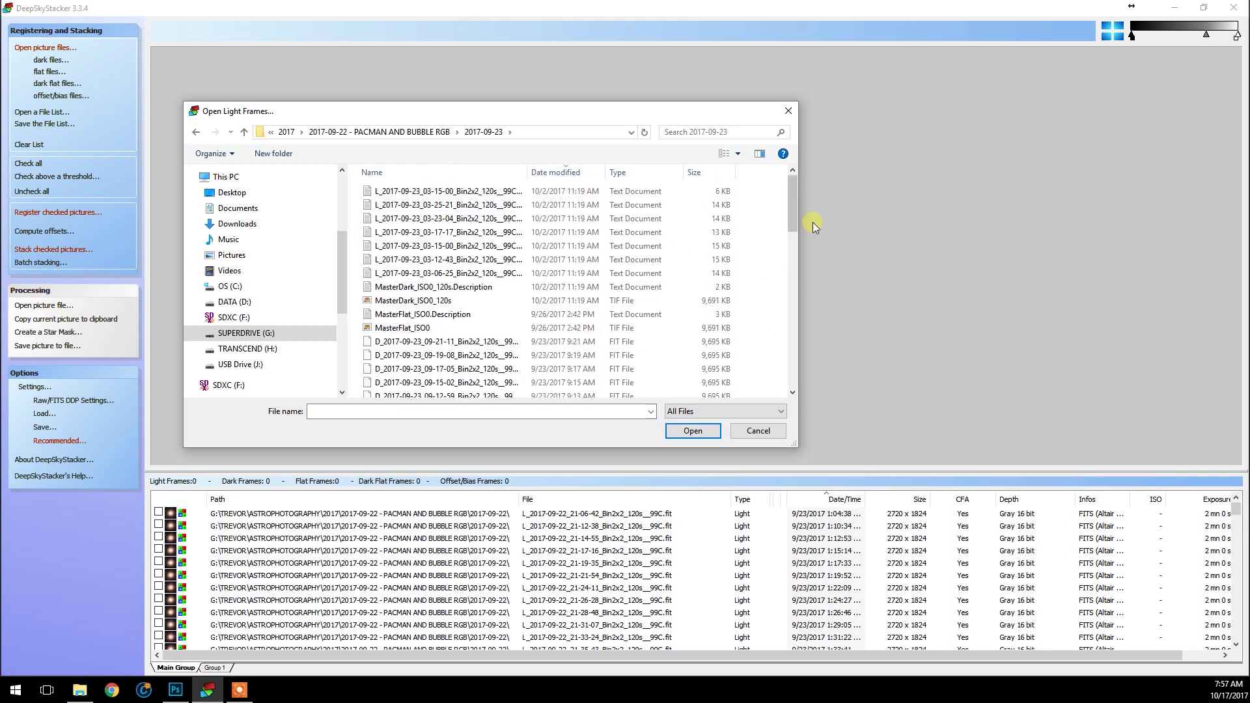
pyautogui.moveTo(792, 215); pyautogui.dragTo(775, 370)
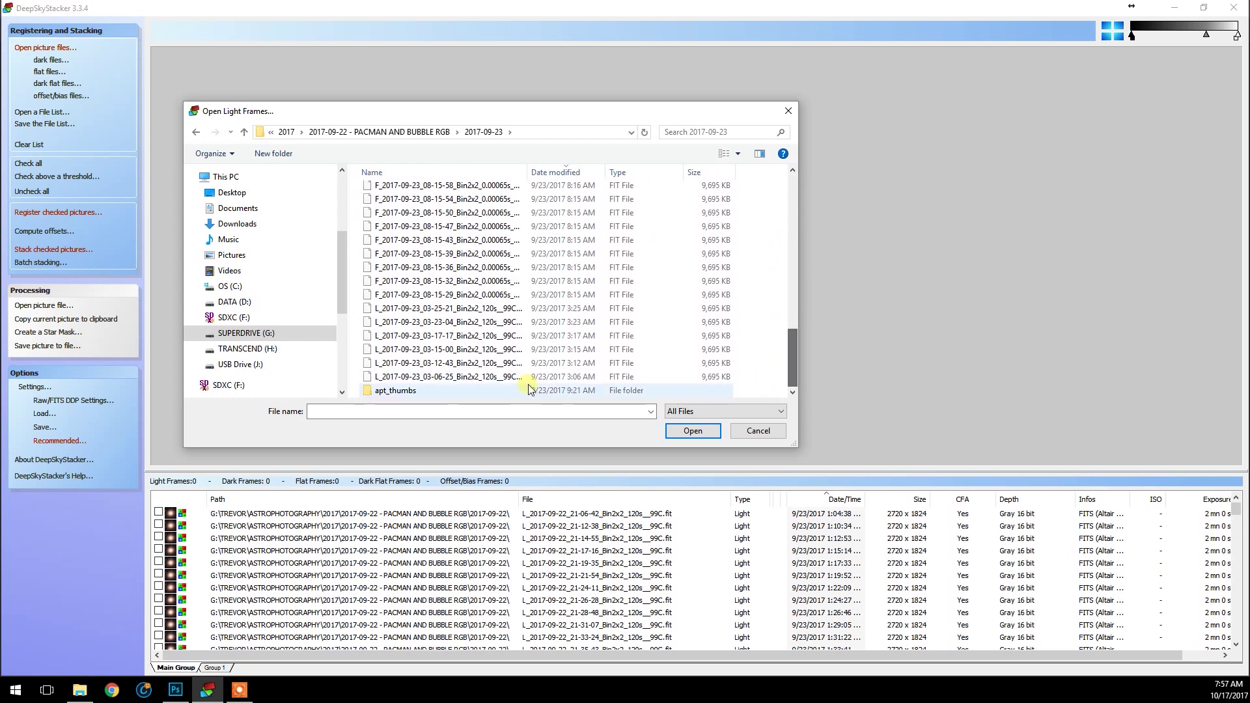
pyautogui.click(527, 377)
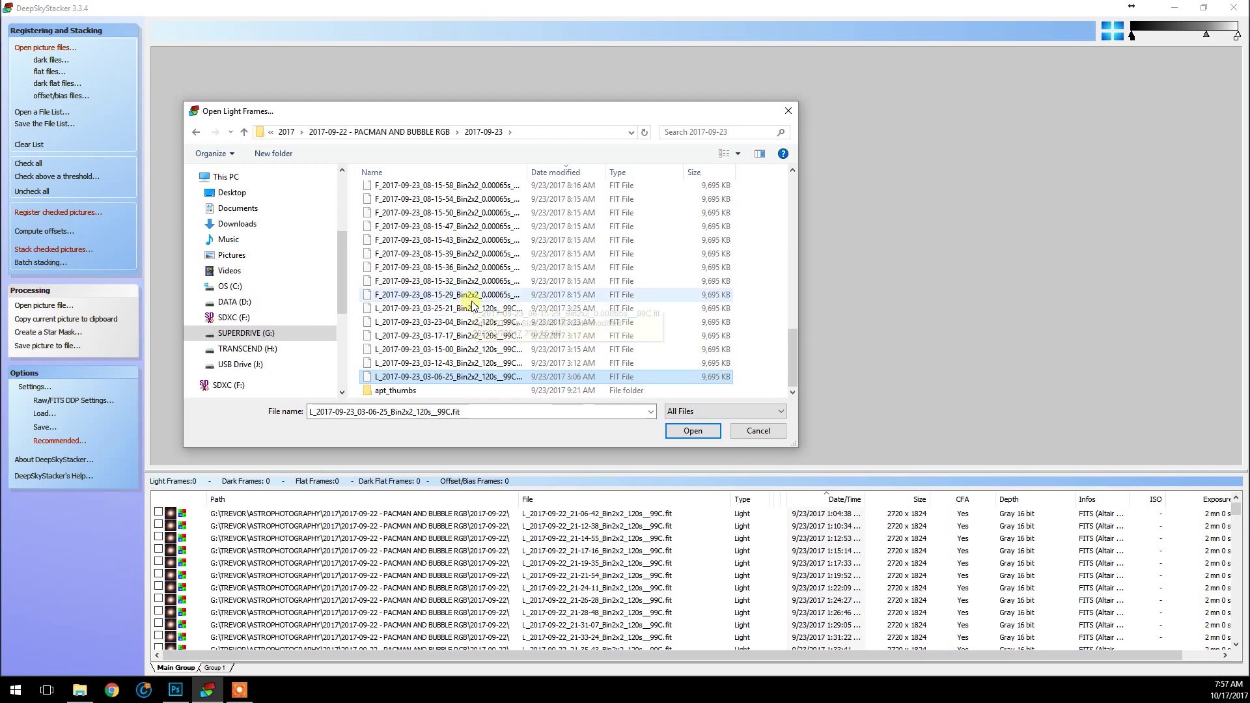
pyautogui.keyDown('shift'); pyautogui.click(449, 308); pyautogui.keyUp('shift')
pyautogui.click(694, 430)
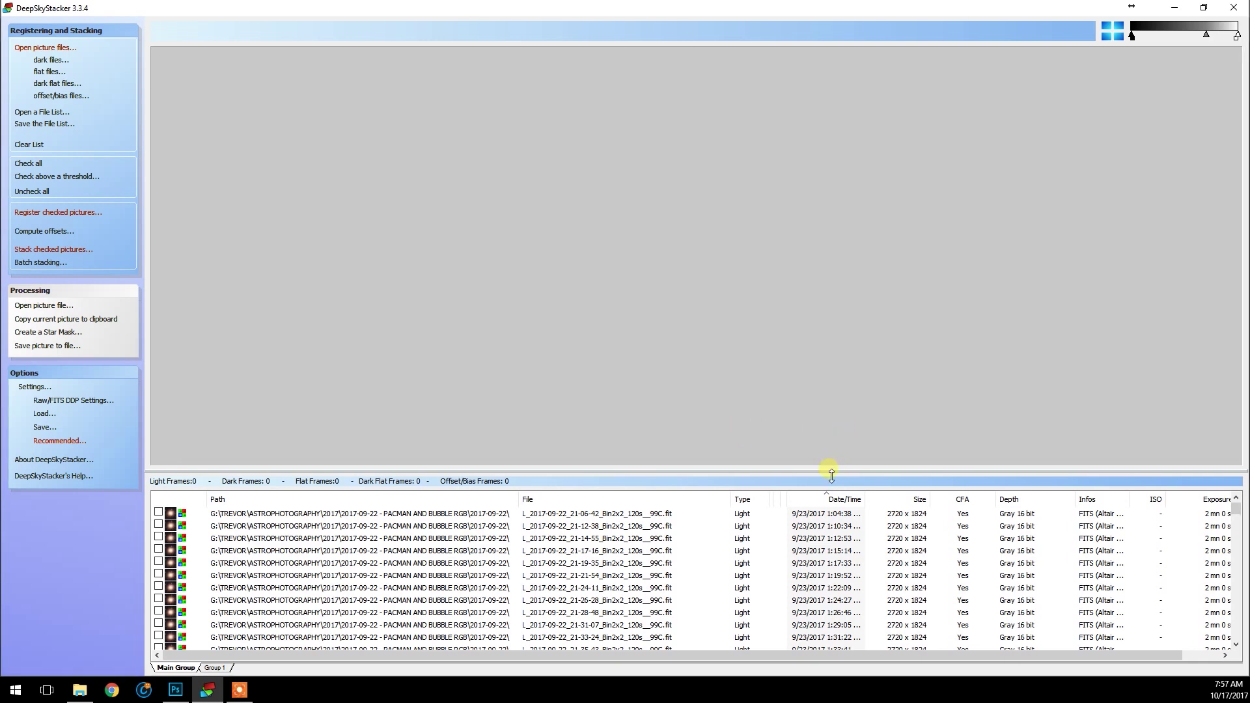
# - Enlarge the file list and preview the first light frame, 21-06-42
pyautogui.moveTo(832, 465); pyautogui.dragTo(976, 406)
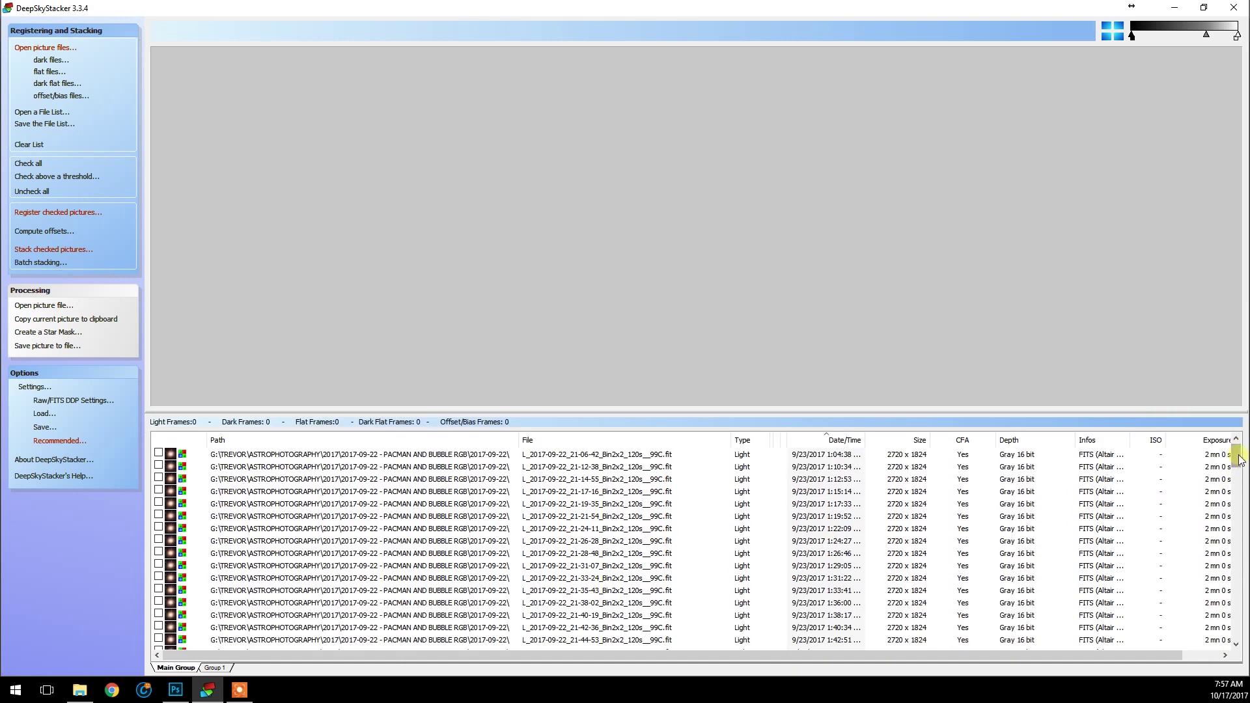
pyautogui.moveTo(1240, 478); pyautogui.dragTo(1229, 451)
pyautogui.click(627, 452)
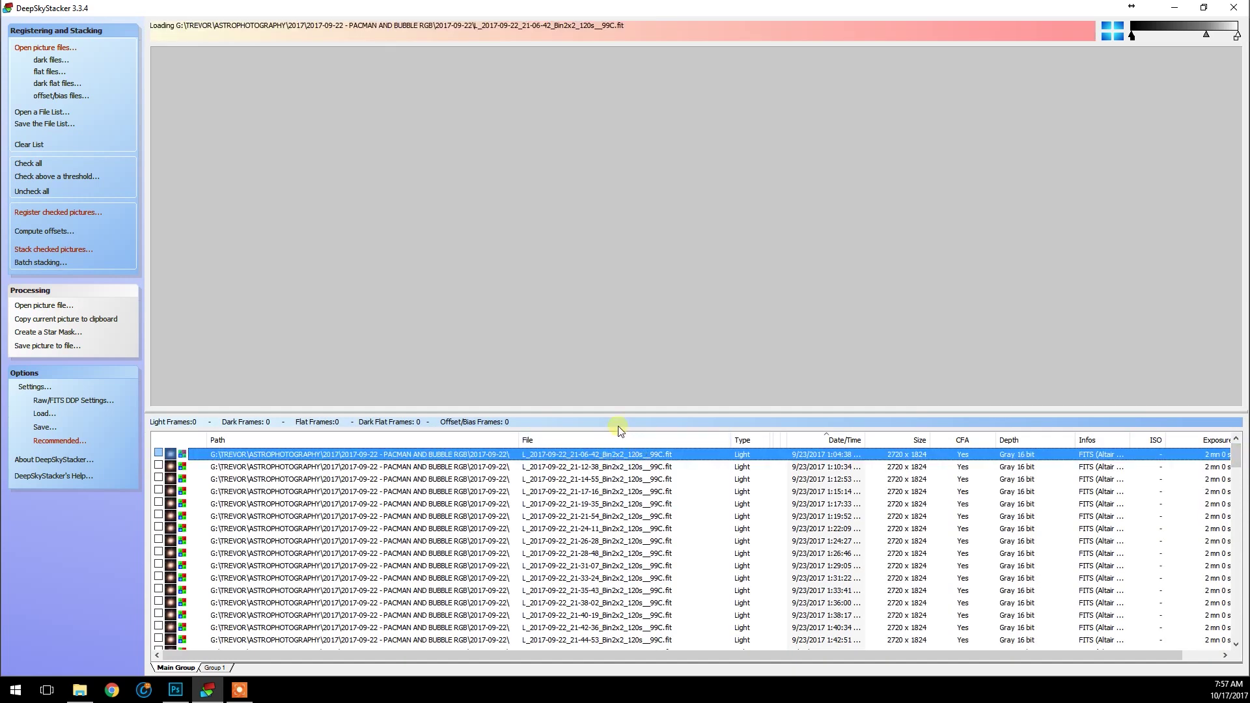
pyautogui.click(32, 178)
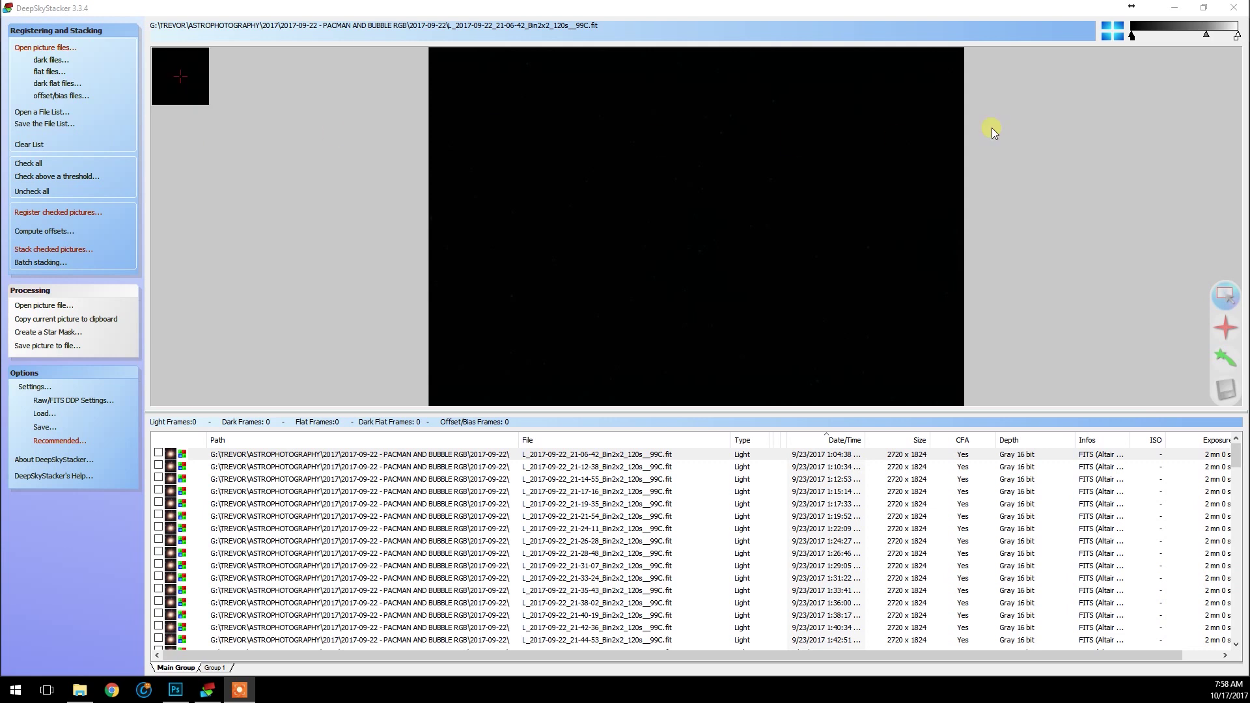
pyautogui.click(1208, 38)
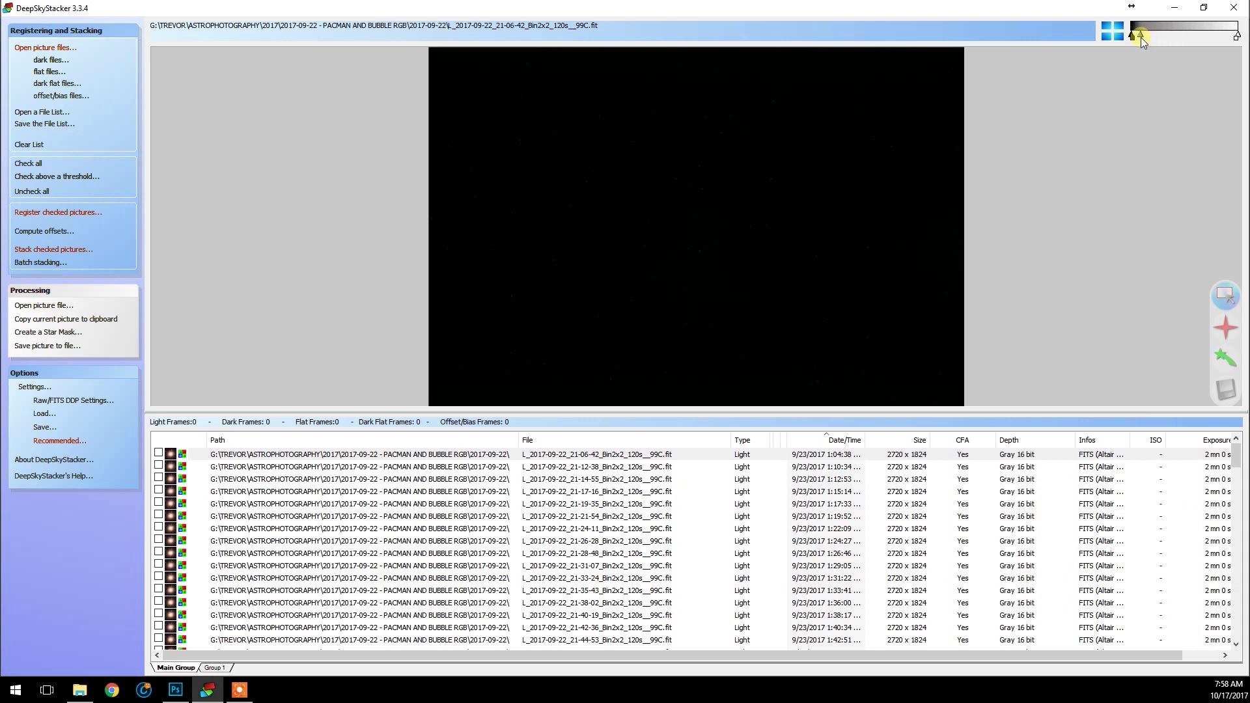
# - Stretch the preview and review light frames 21-12-38 through 21-24-11
pyautogui.moveTo(1139, 36); pyautogui.dragTo(1139, 35)
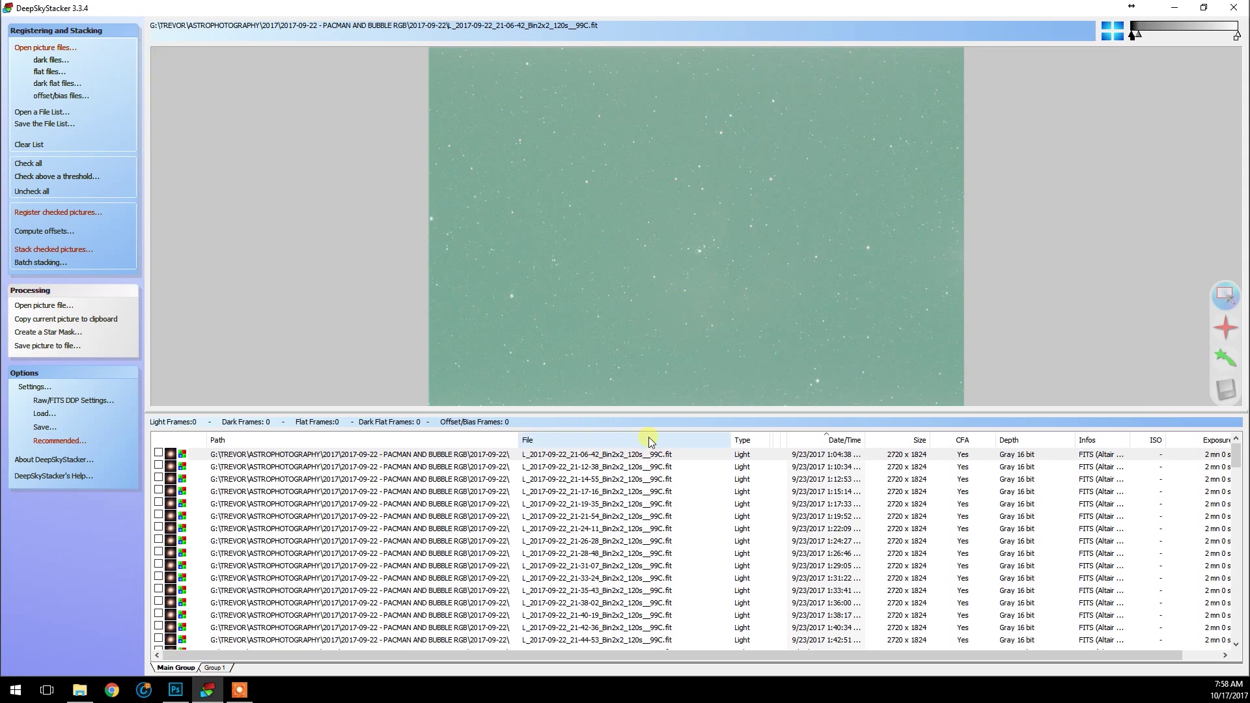
pyautogui.click(666, 468)
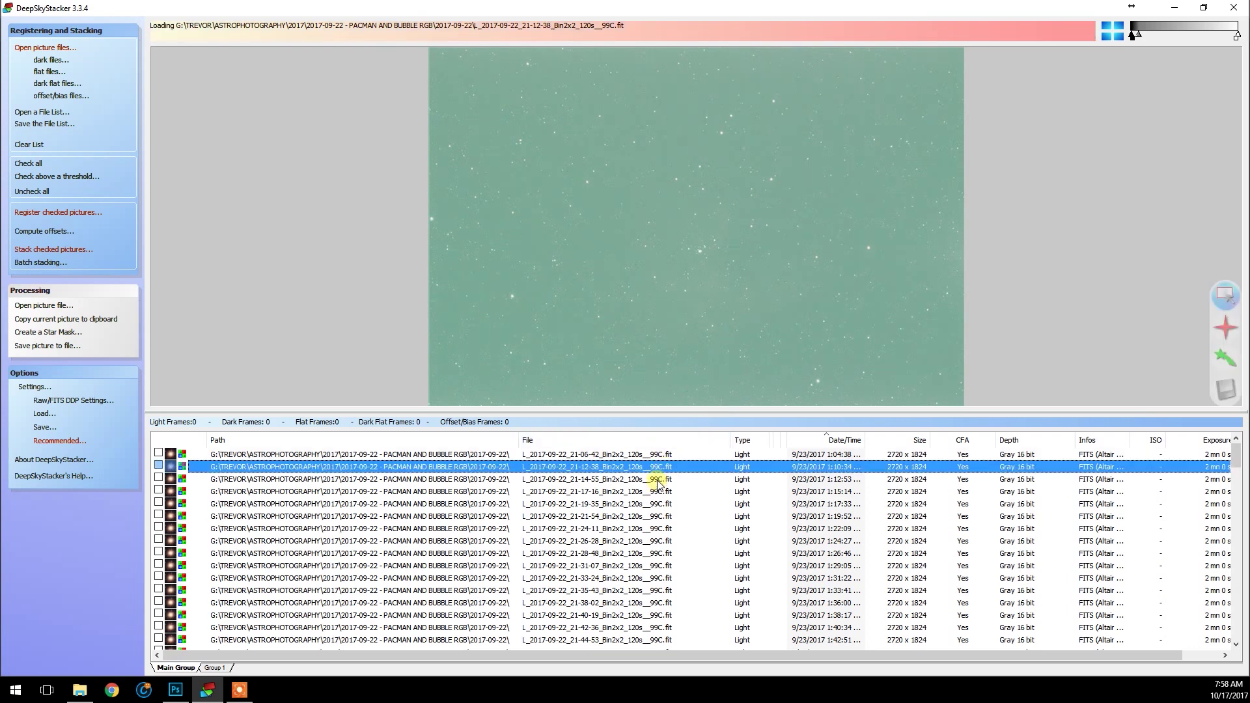
pyautogui.click(658, 482)
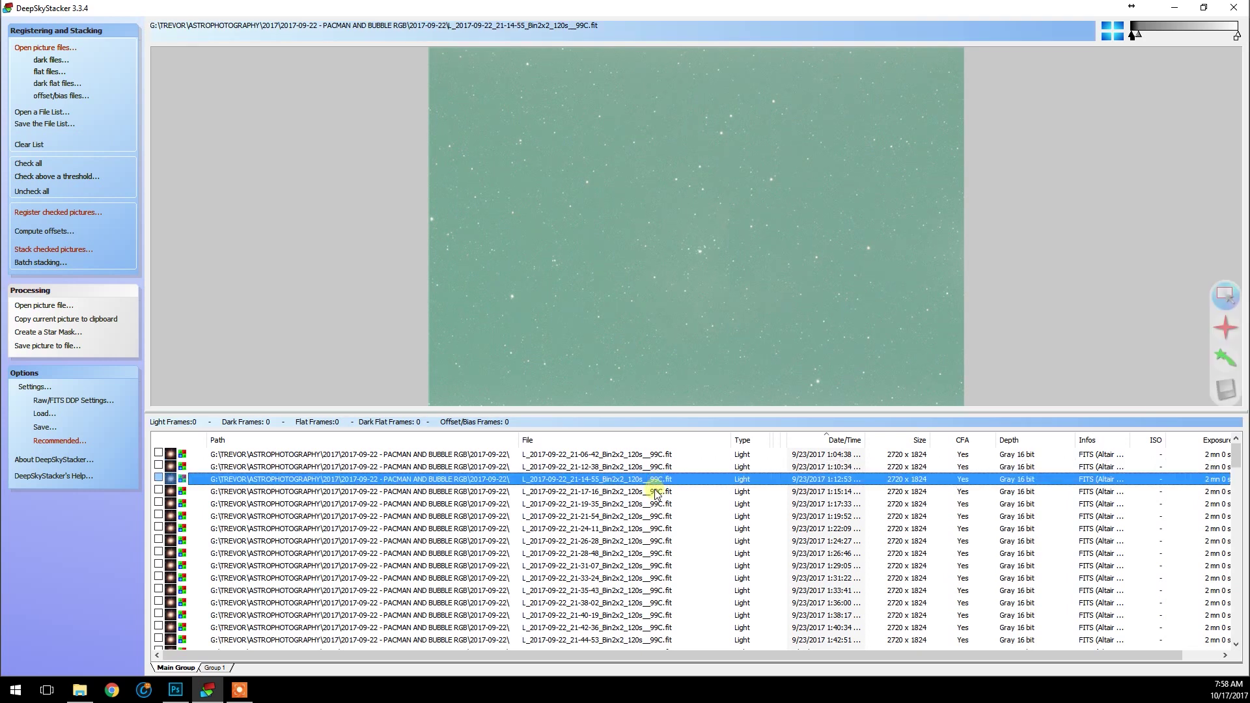
pyautogui.click(657, 492)
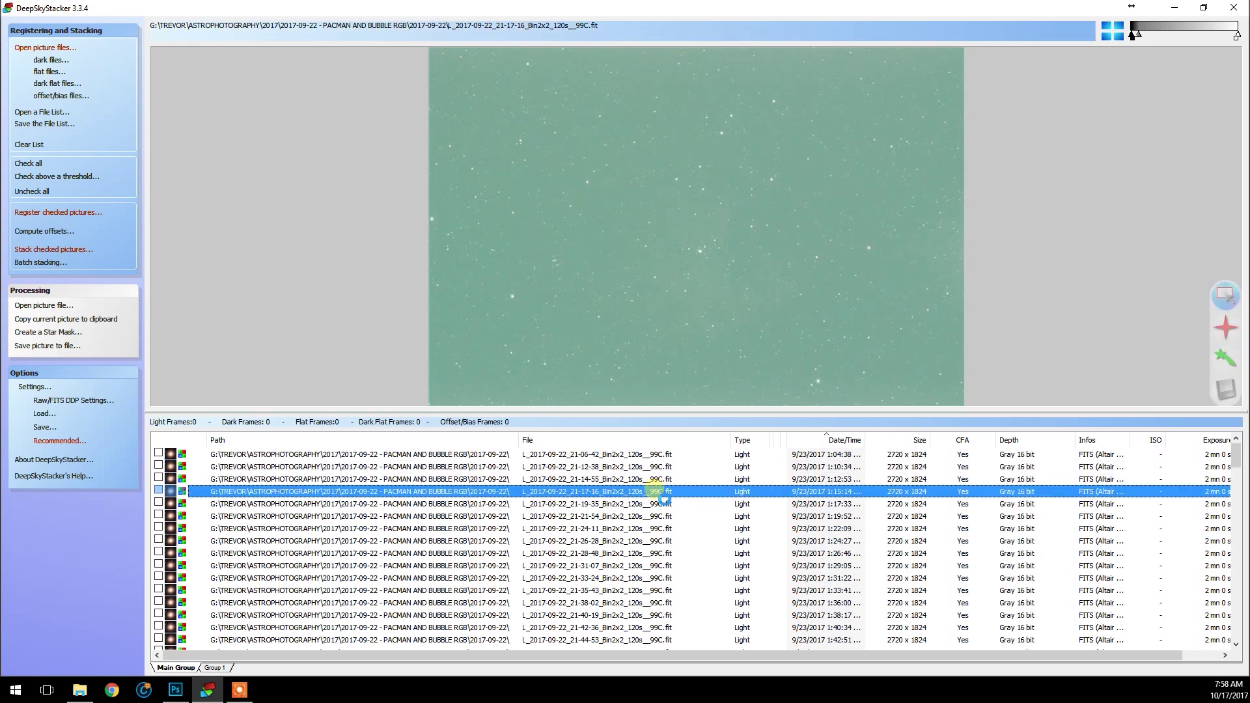
pyautogui.click(659, 504)
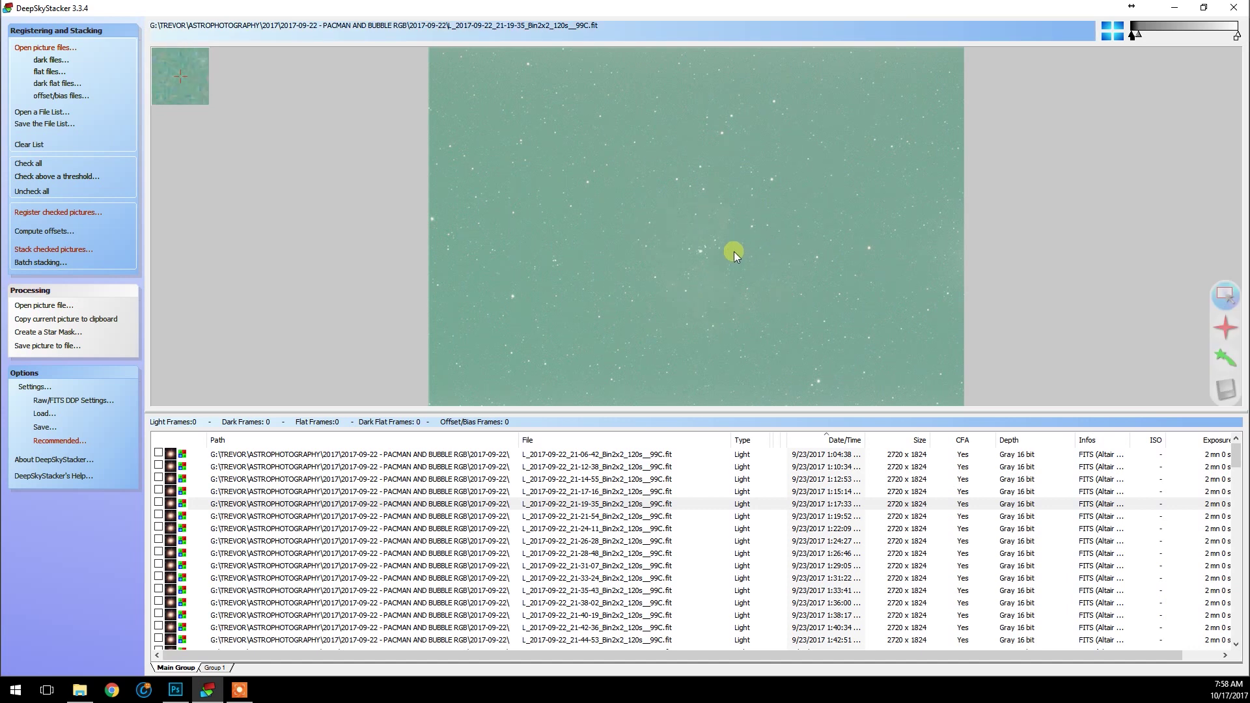
pyautogui.click(665, 518)
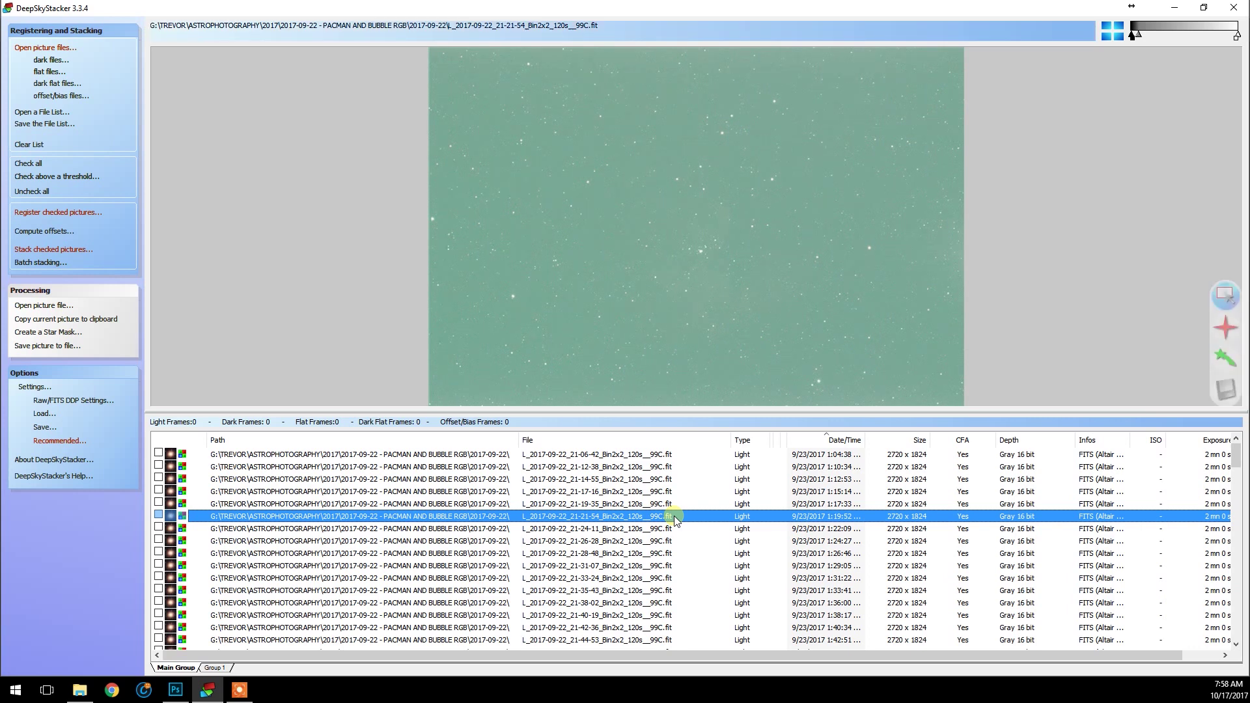
pyautogui.click(640, 531)
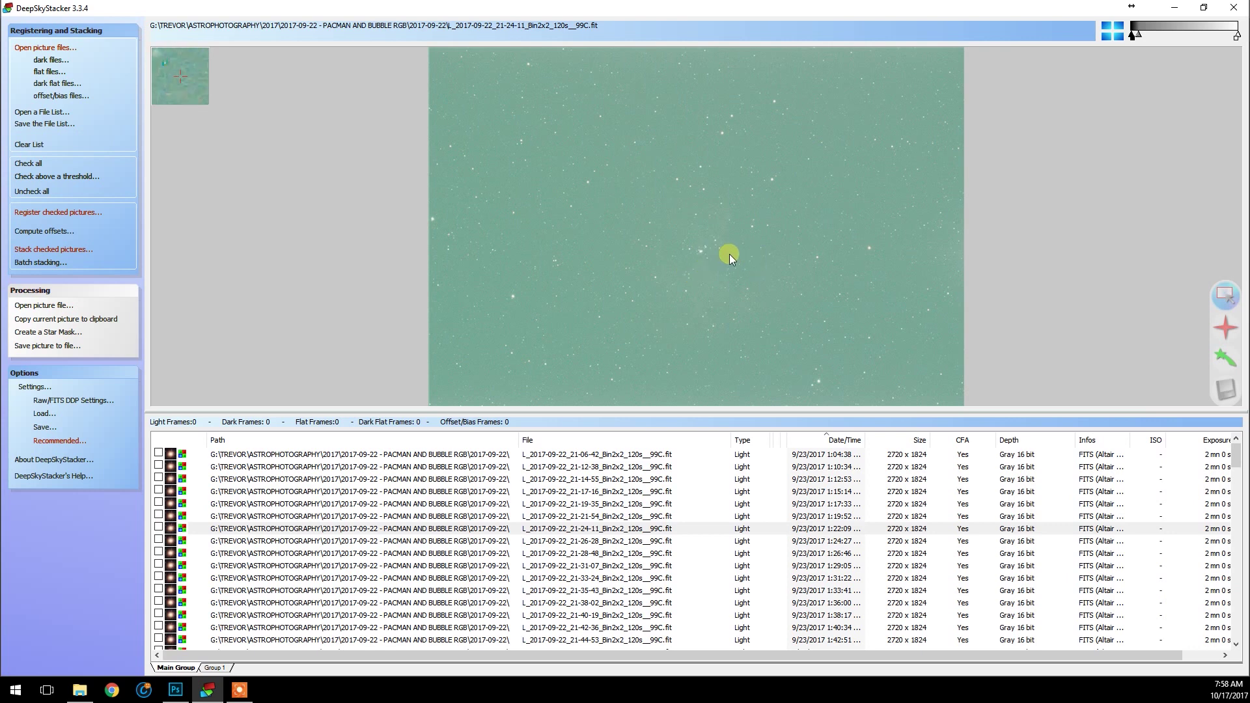
# - Review light frames 21-26-28 through 21-40-19 in the preview
pyautogui.scroll(2, 729, 254)
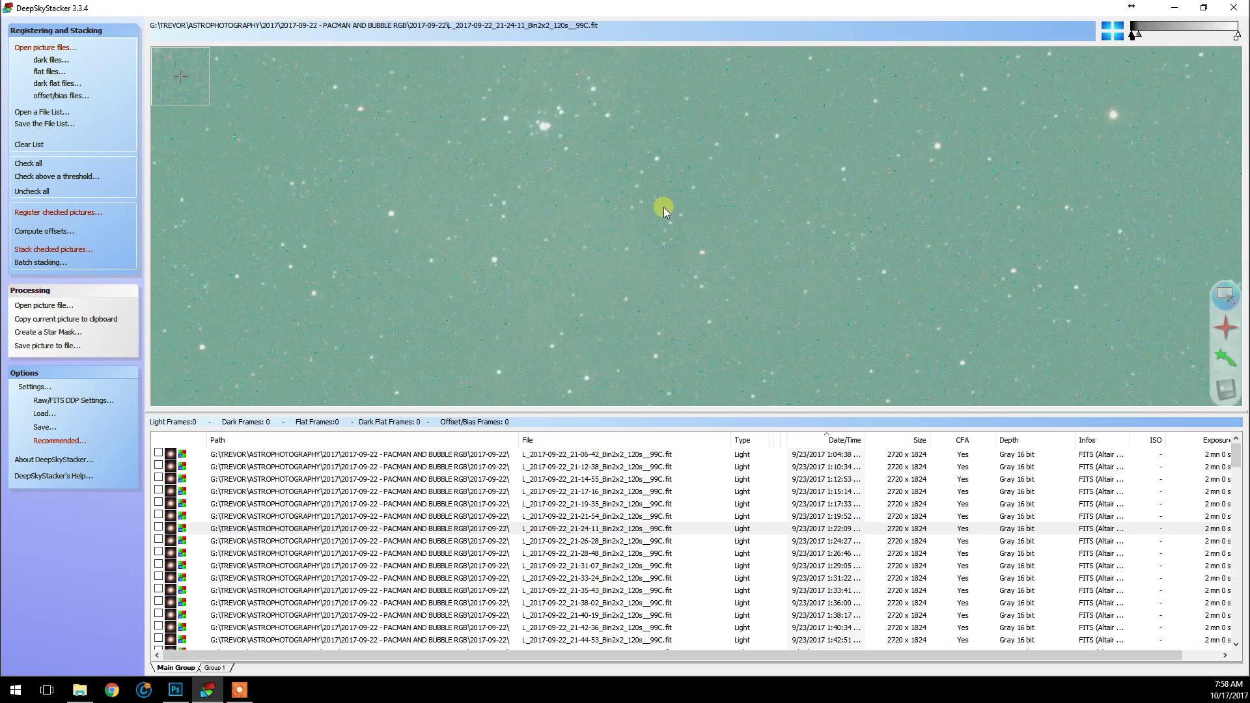
pyautogui.scroll(1, 601, 209)
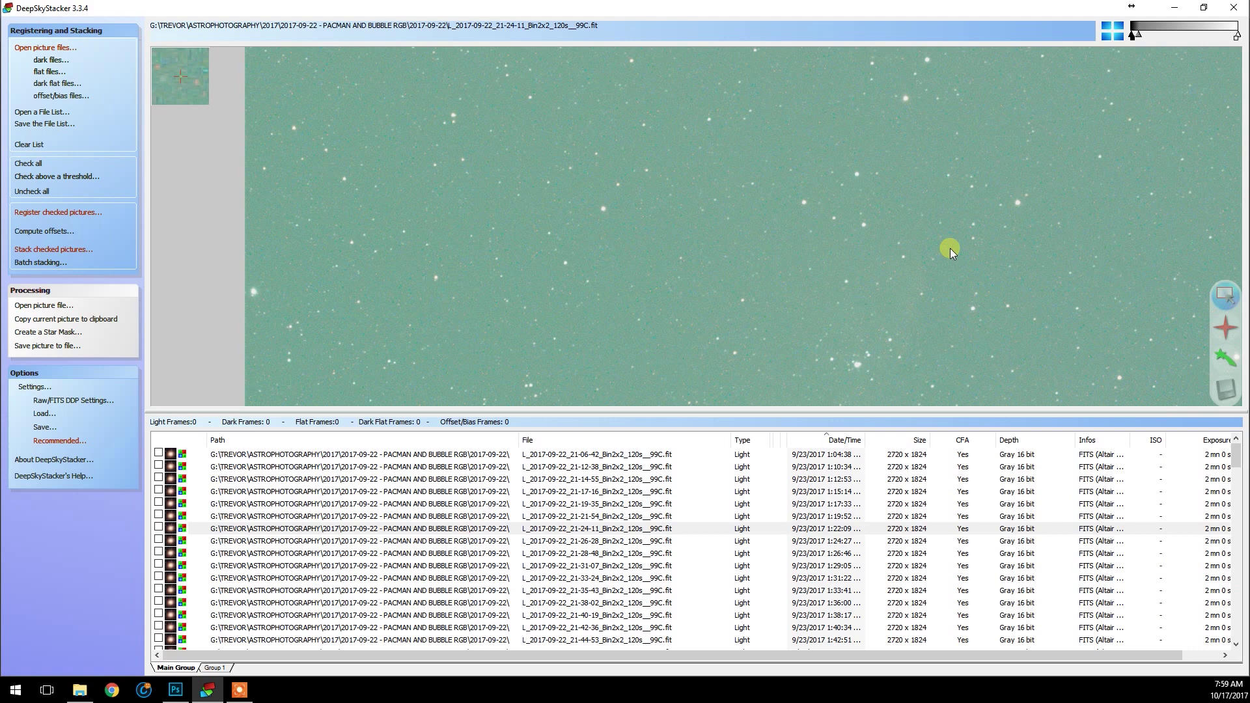
pyautogui.scroll(-1, 888, 247)
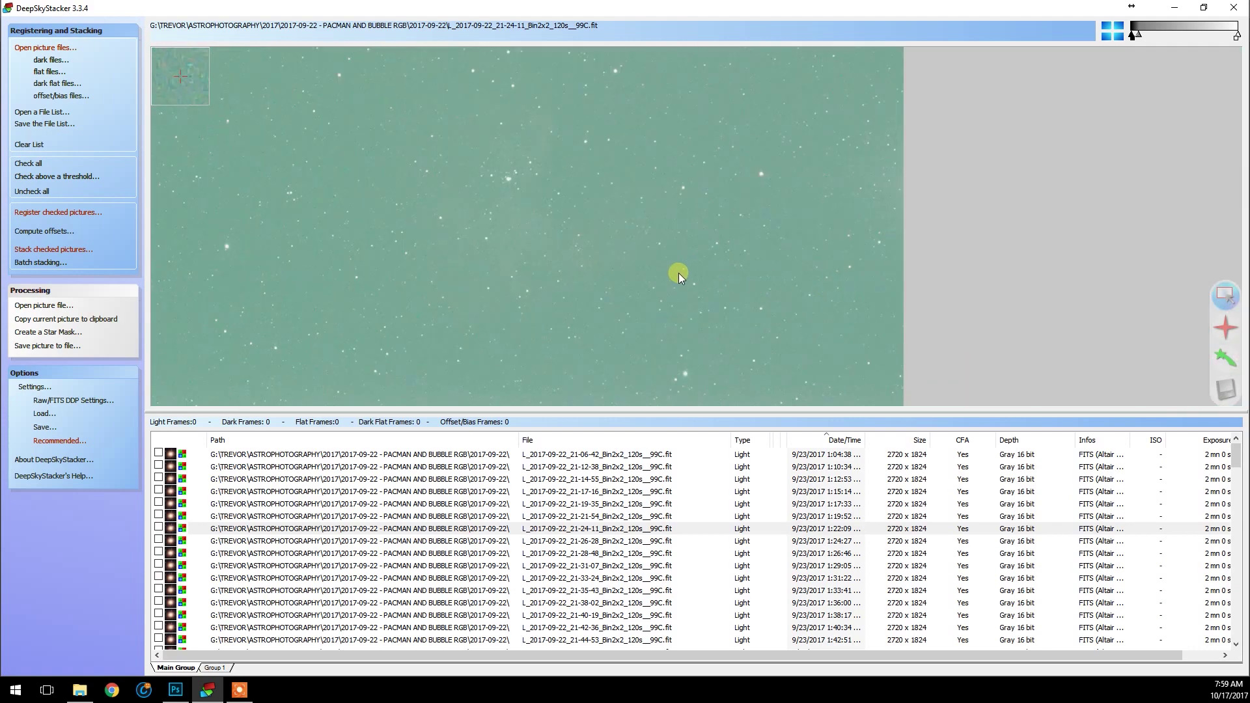
pyautogui.scroll(-1, 673, 268)
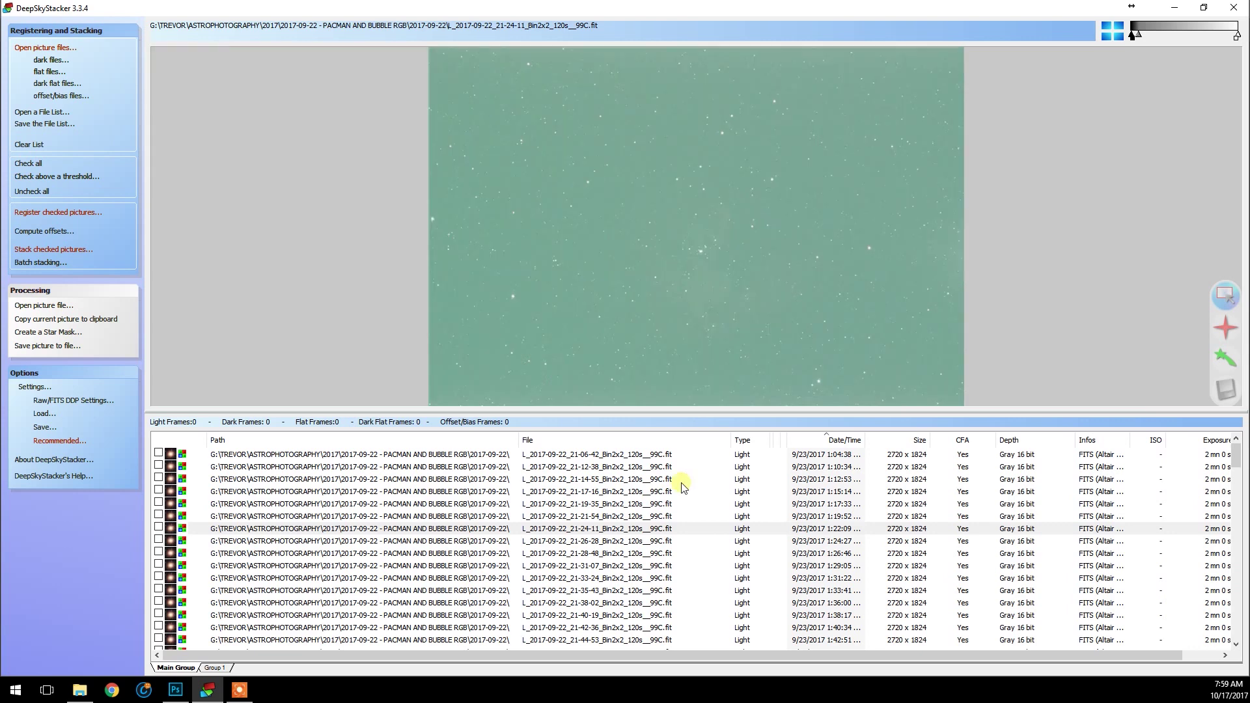
pyautogui.click(689, 542)
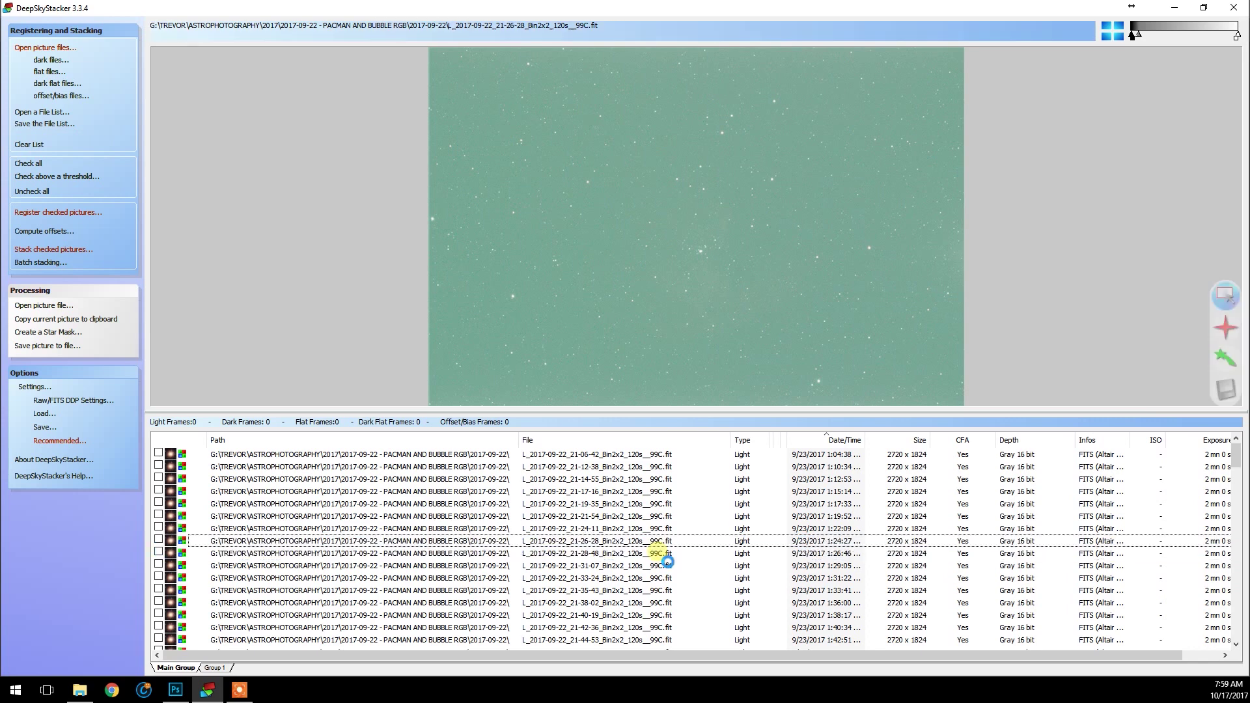
pyautogui.click(659, 554)
pyautogui.click(659, 566)
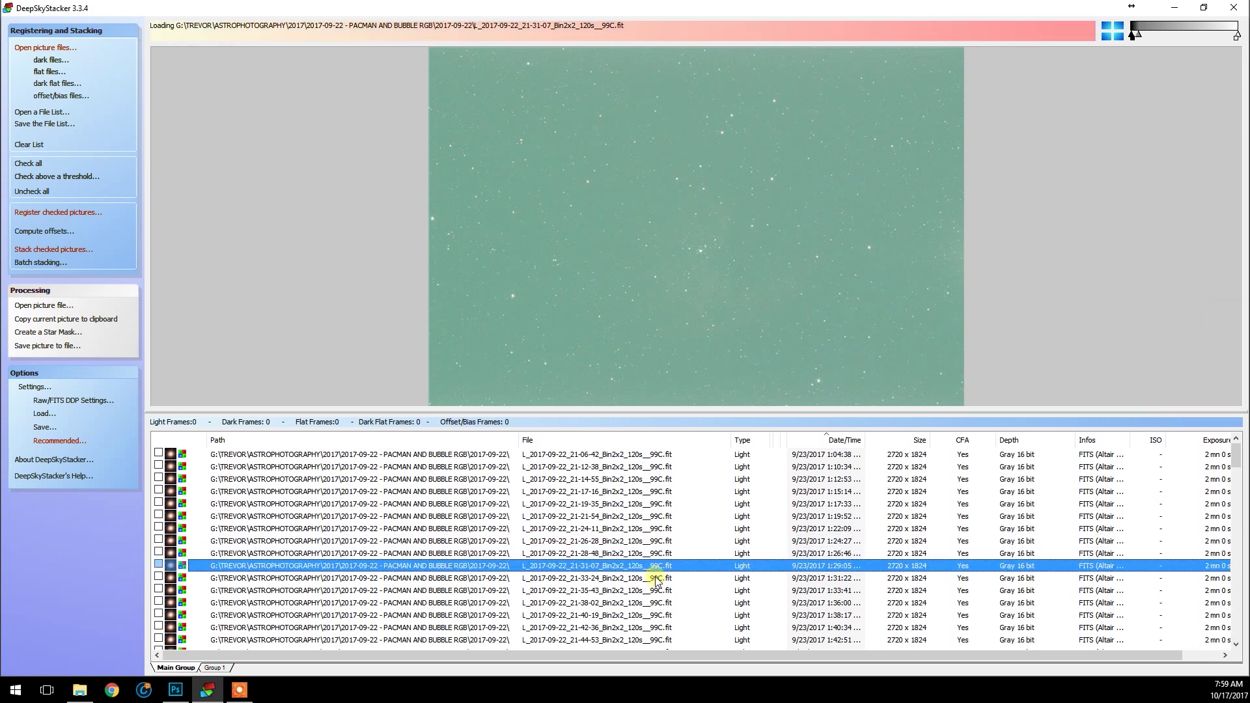
pyautogui.click(657, 582)
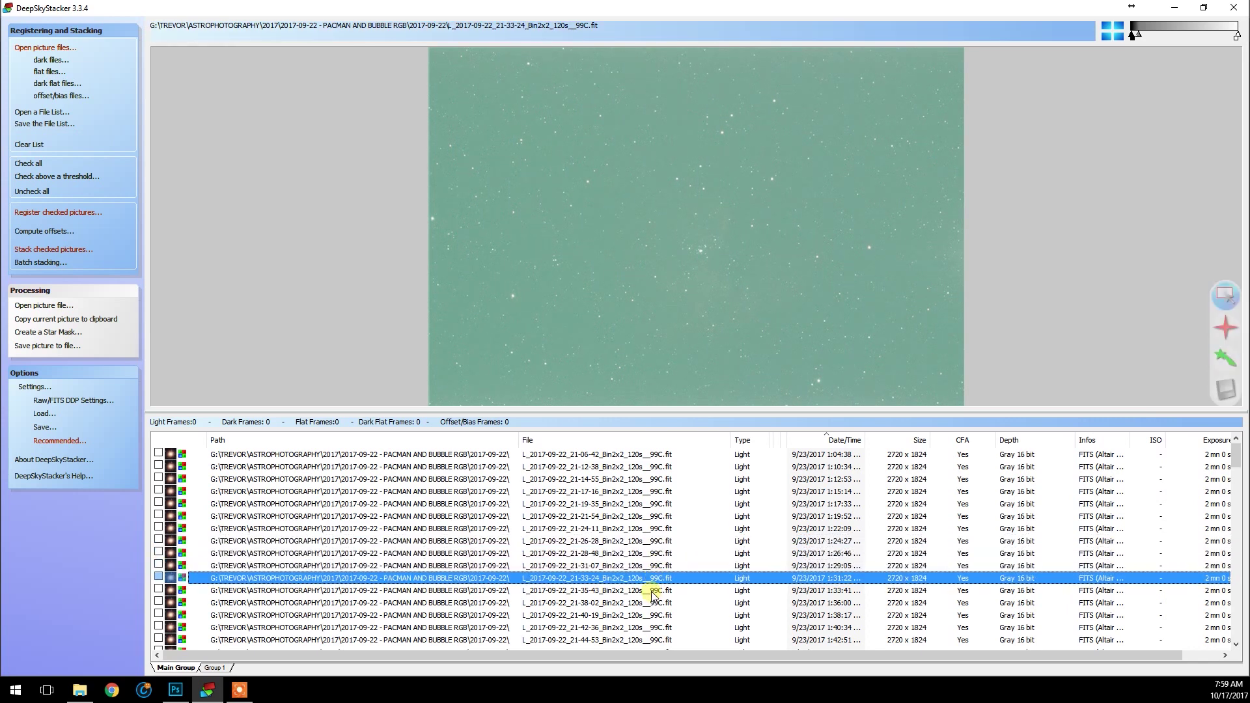
pyautogui.click(653, 592)
pyautogui.click(654, 604)
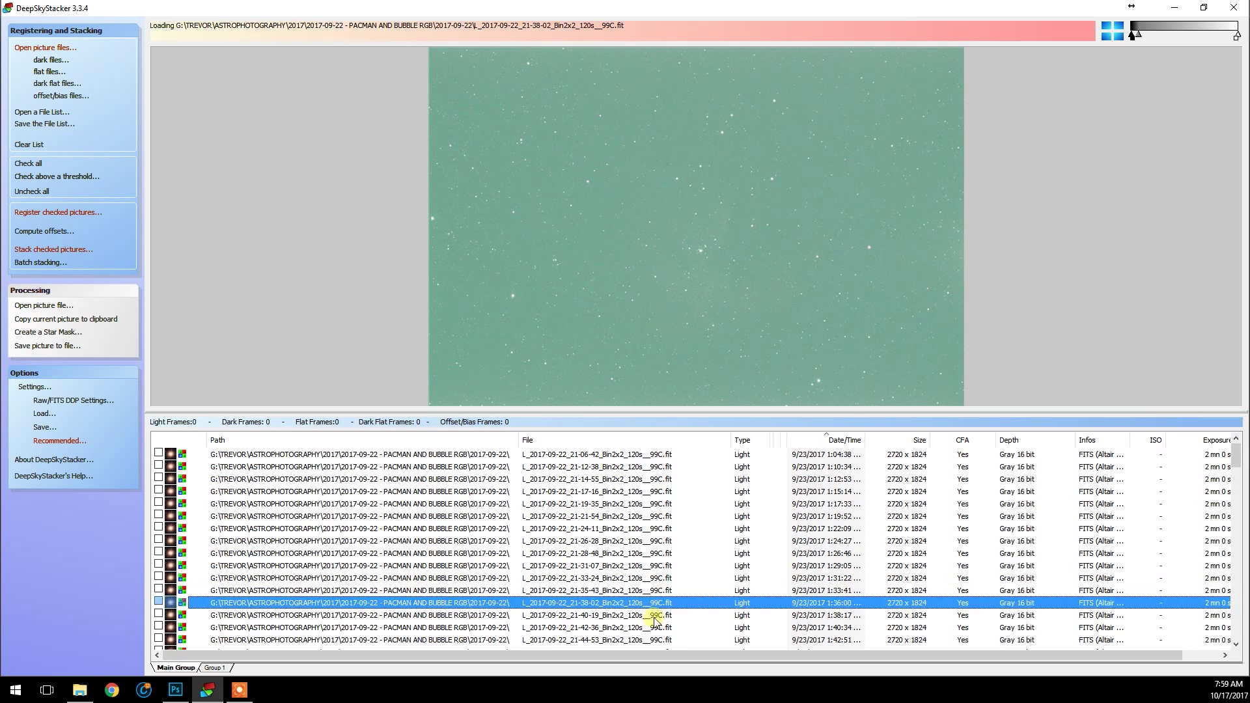
pyautogui.click(655, 616)
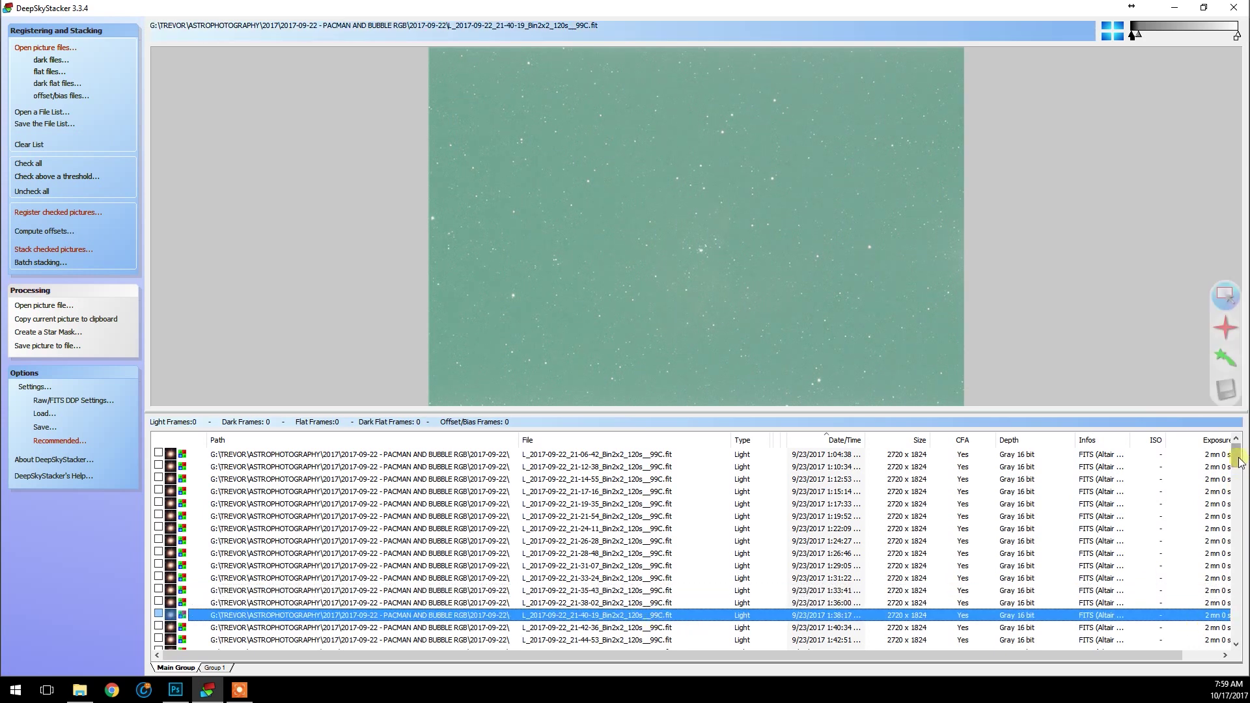
# - Review light frames 21-42-36 through 22-05-37 in the preview
pyautogui.moveTo(1239, 460); pyautogui.dragTo(1238, 478)
pyautogui.click(598, 516)
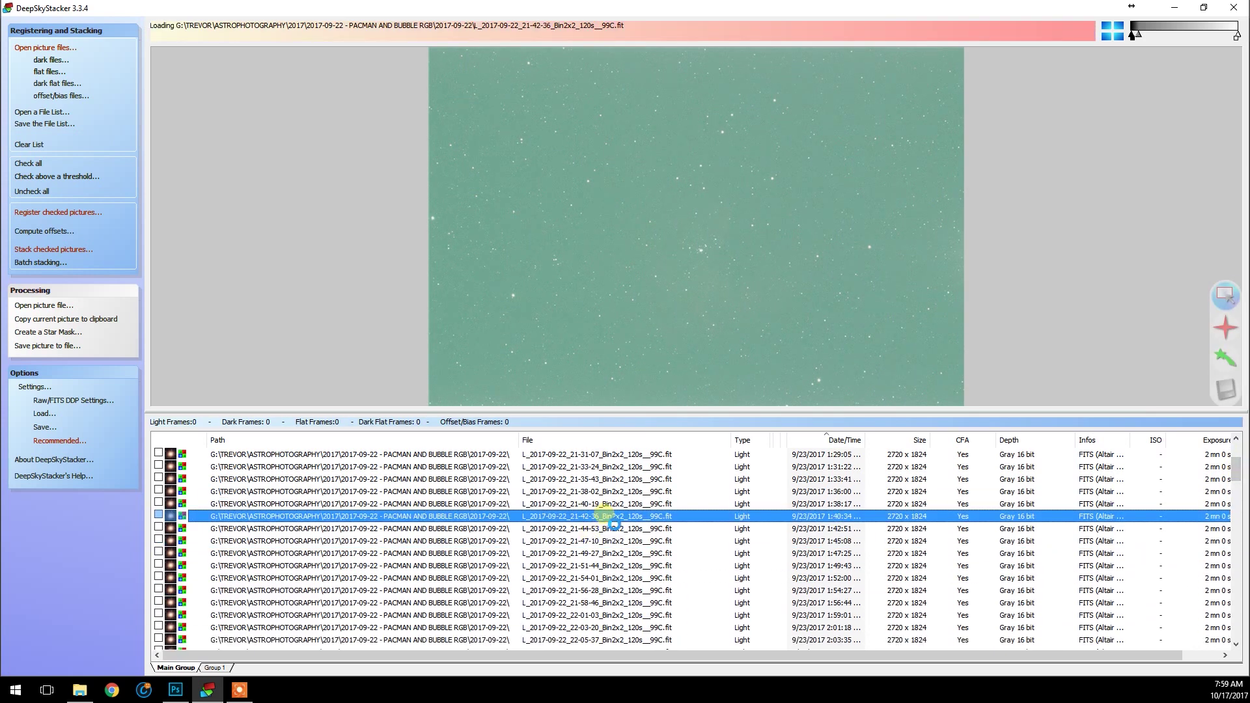
pyautogui.click(628, 529)
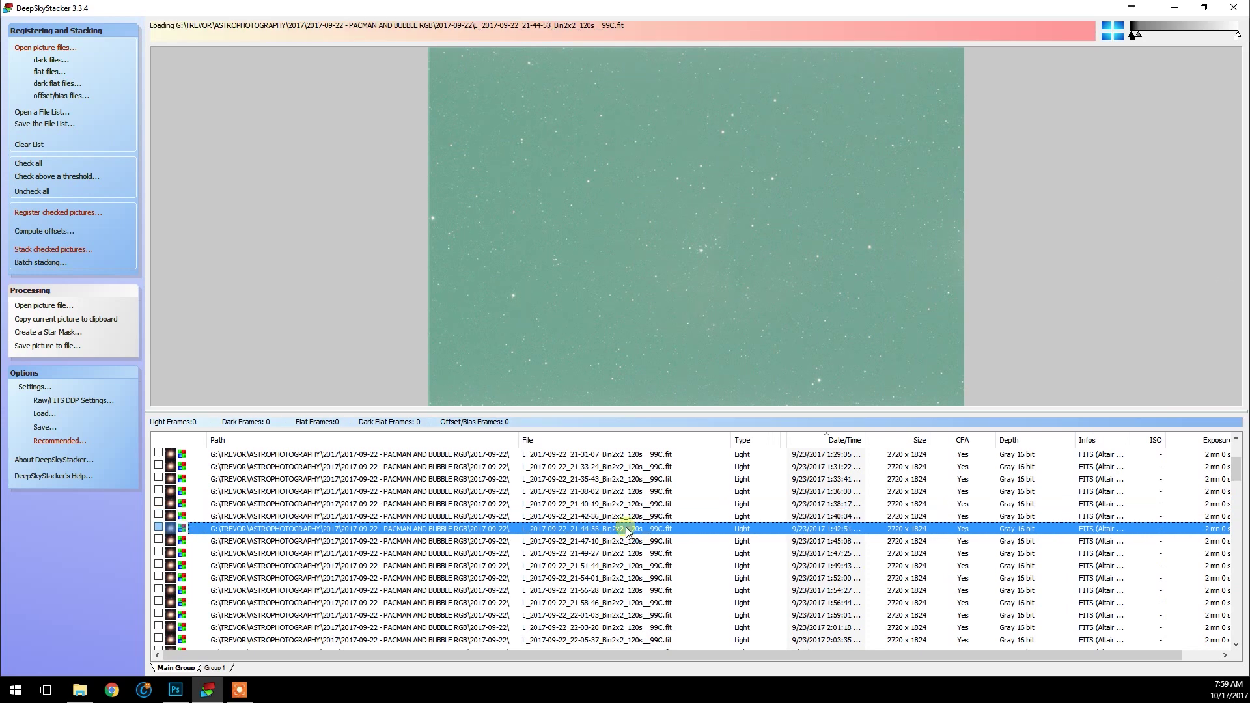
pyautogui.click(635, 543)
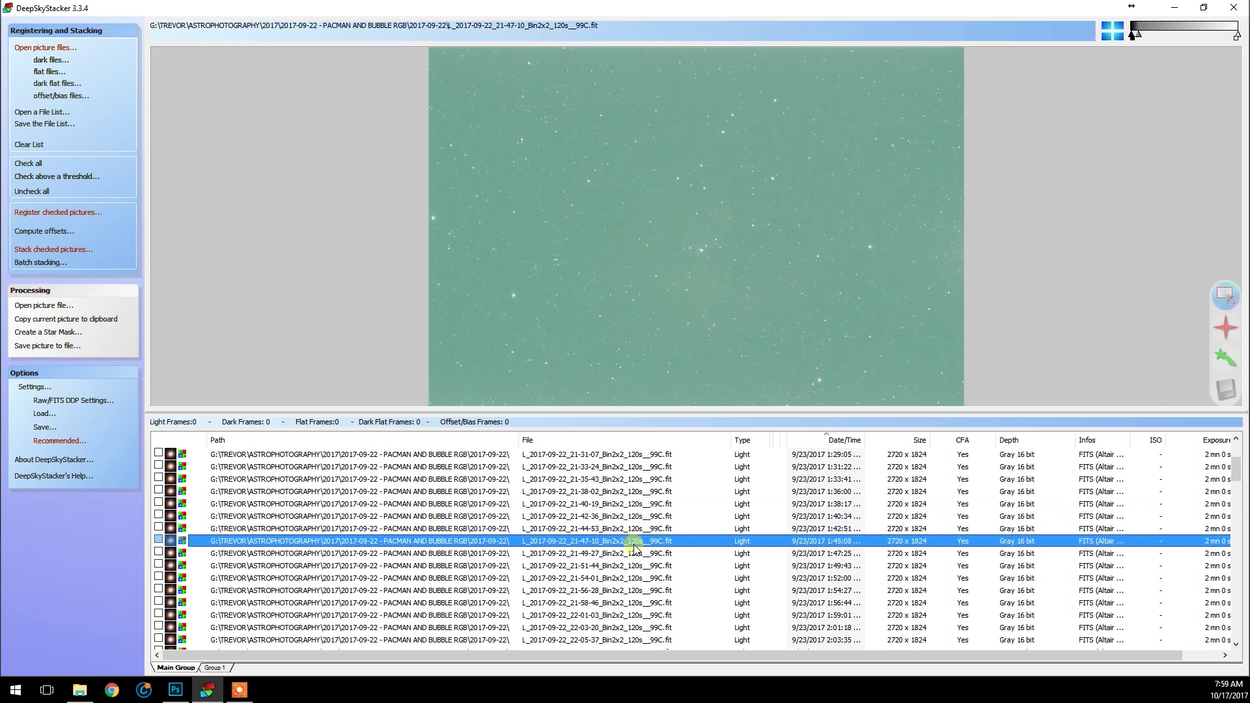
pyautogui.click(635, 554)
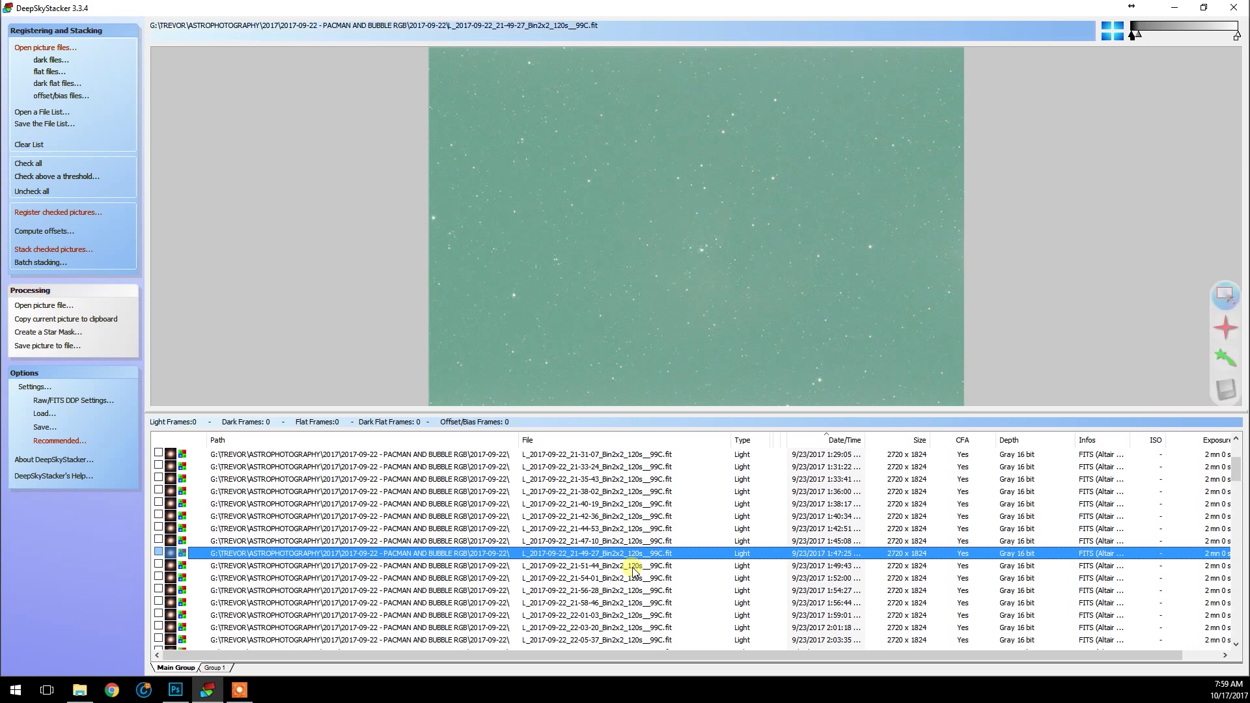
pyautogui.click(632, 568)
pyautogui.click(628, 582)
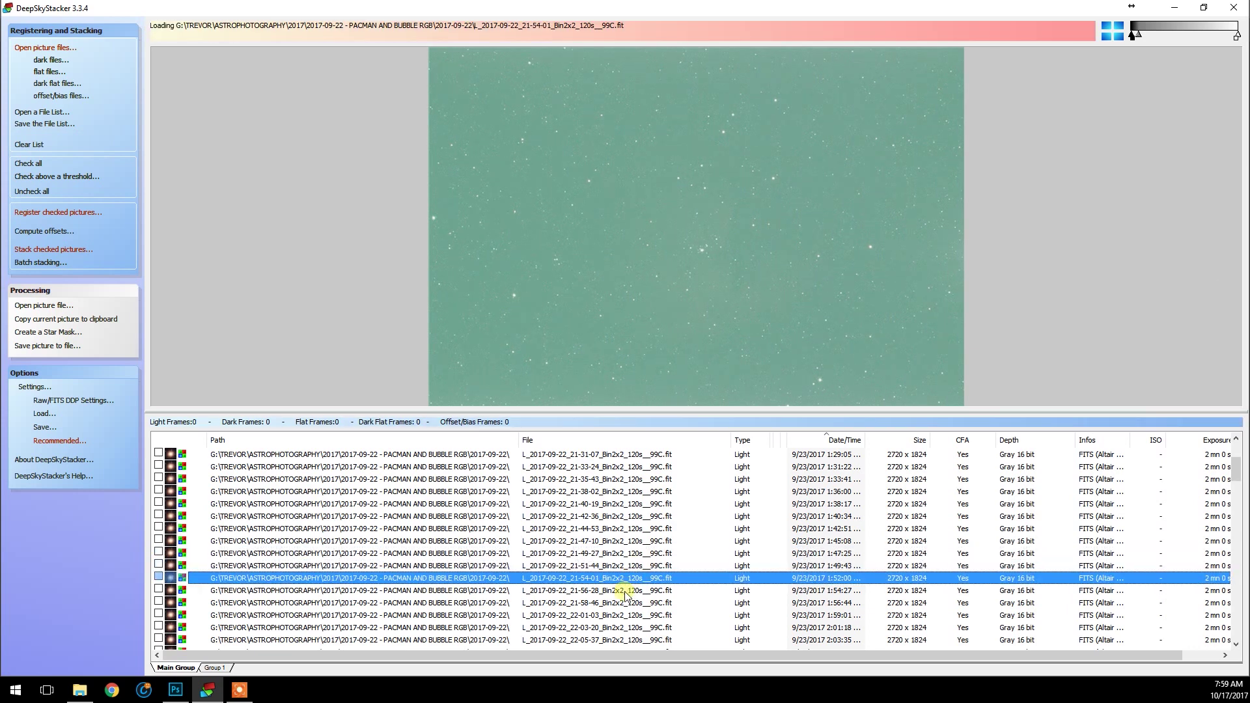
pyautogui.click(627, 592)
pyautogui.click(628, 603)
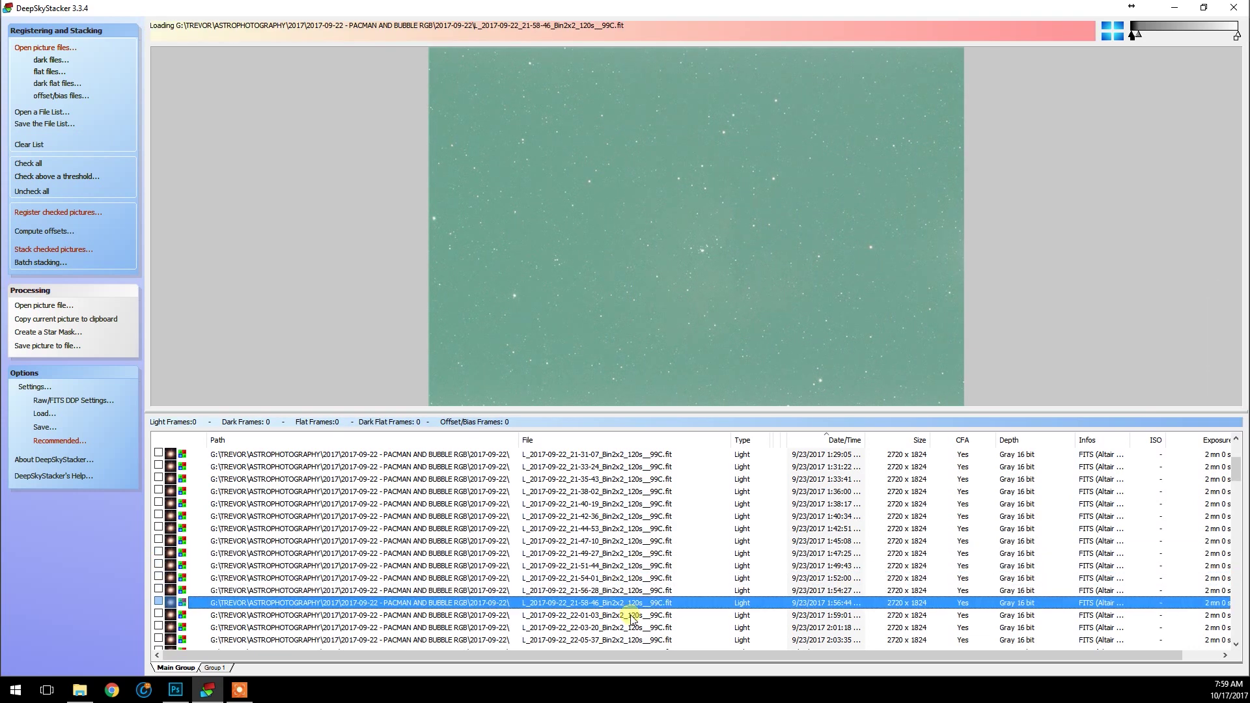
pyautogui.scroll(-2, 1240, 483)
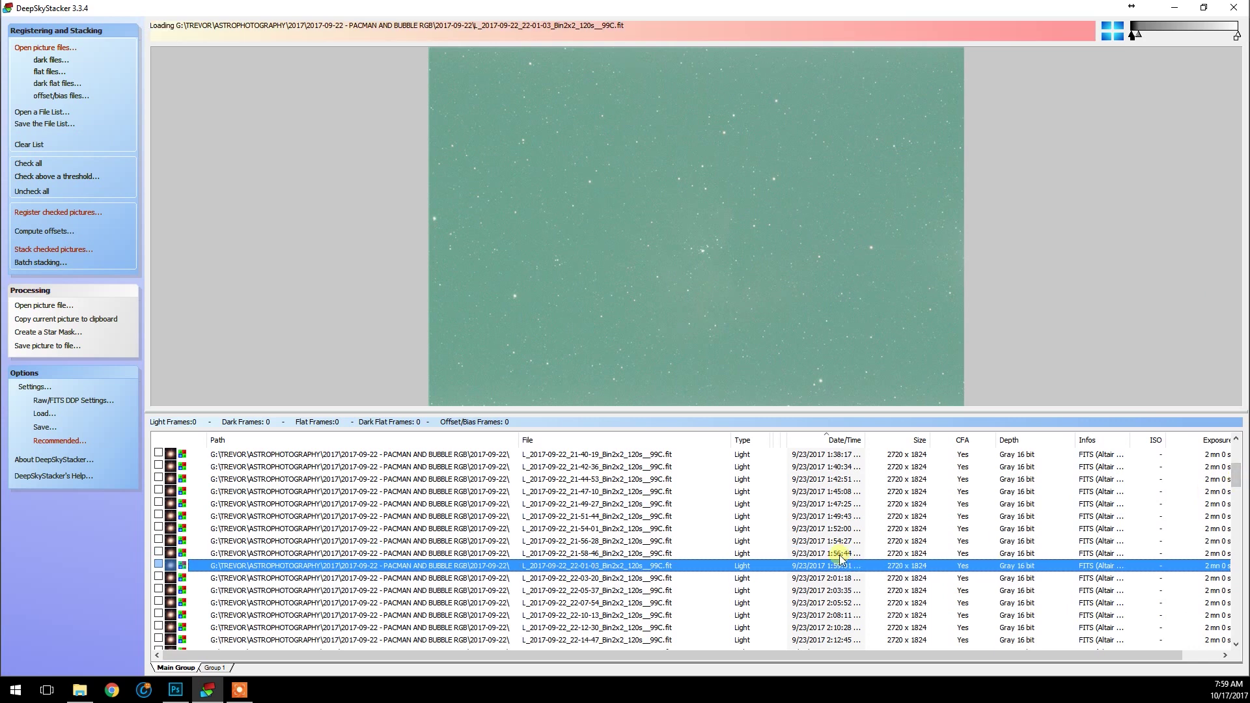
pyautogui.click(659, 566)
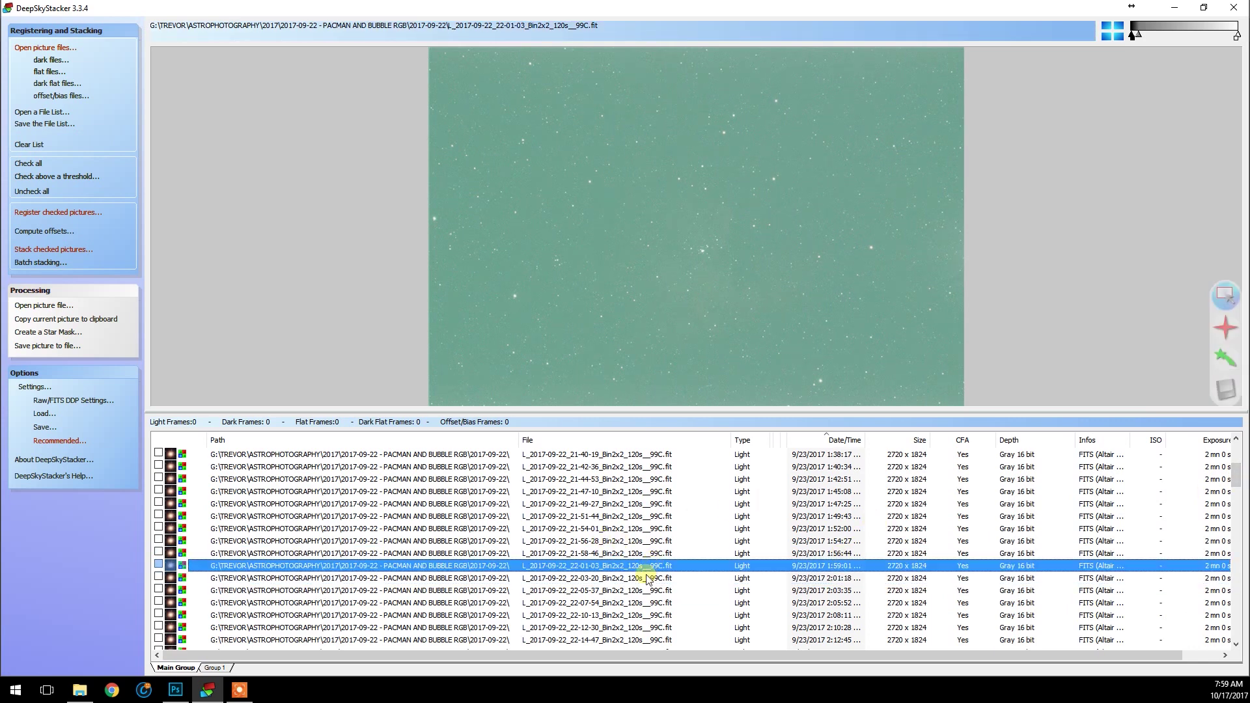
pyautogui.click(648, 578)
pyautogui.click(655, 587)
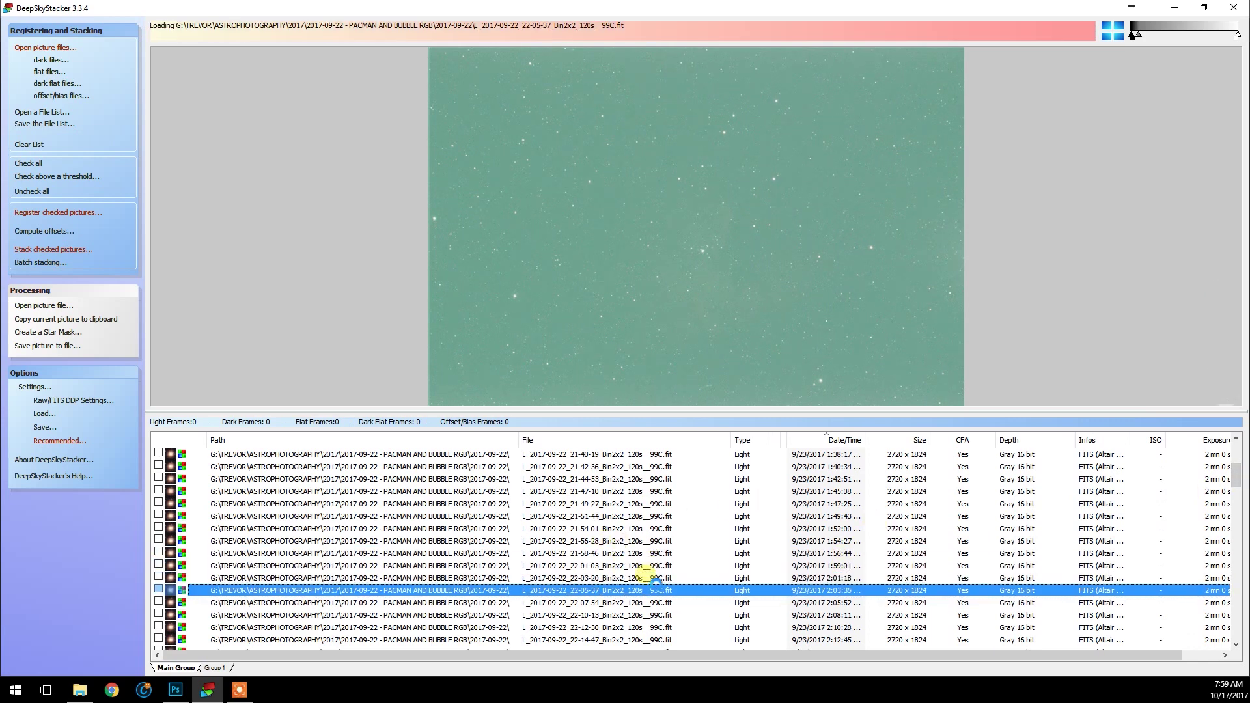
# - Step through light frames 22-07-54 to 22-56-24 with the arrow keys, comparing neighbours
pyautogui.press('Down')
pyautogui.press('Down')
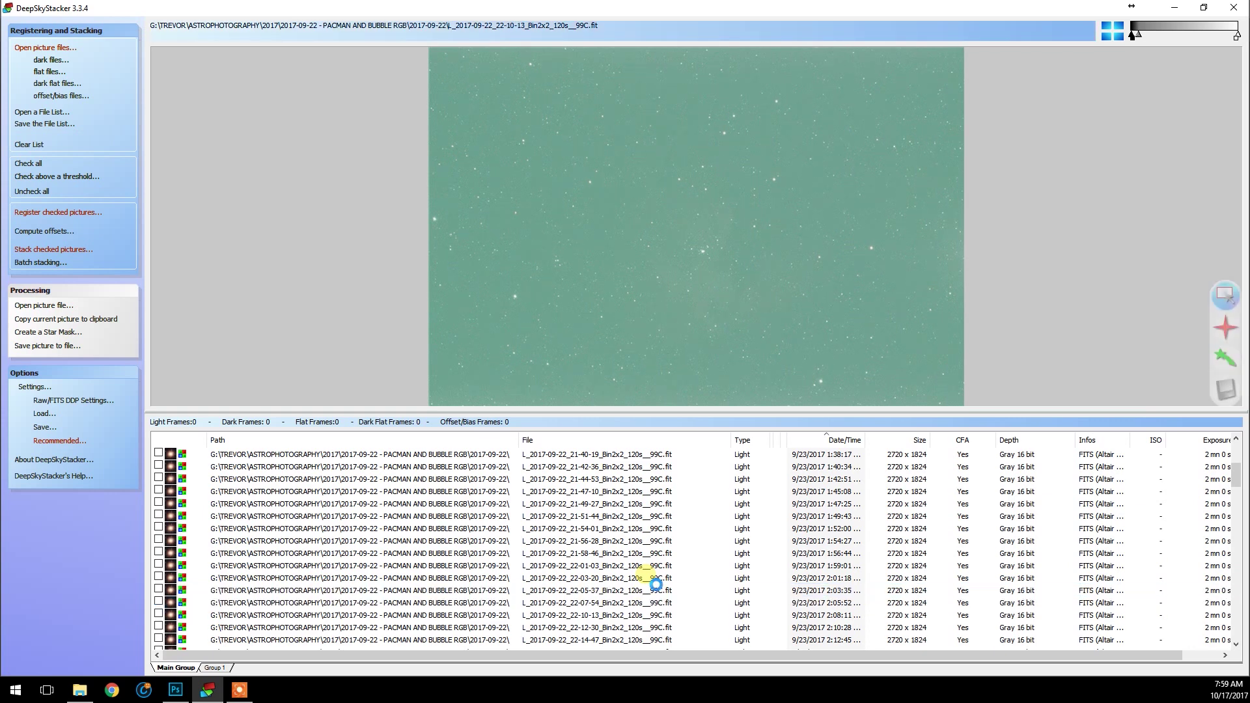
pyautogui.press('Down')
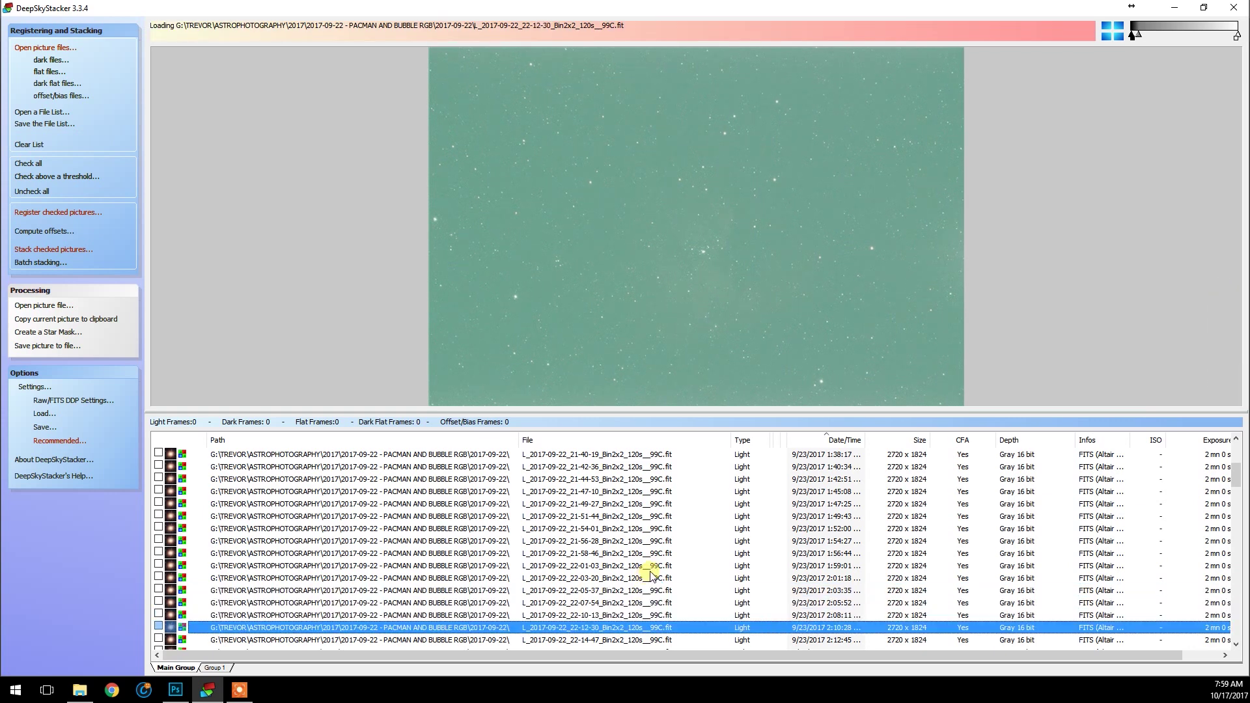
pyautogui.press('Down')
pyautogui.scroll(-3, 1213, 498)
pyautogui.press('Down')
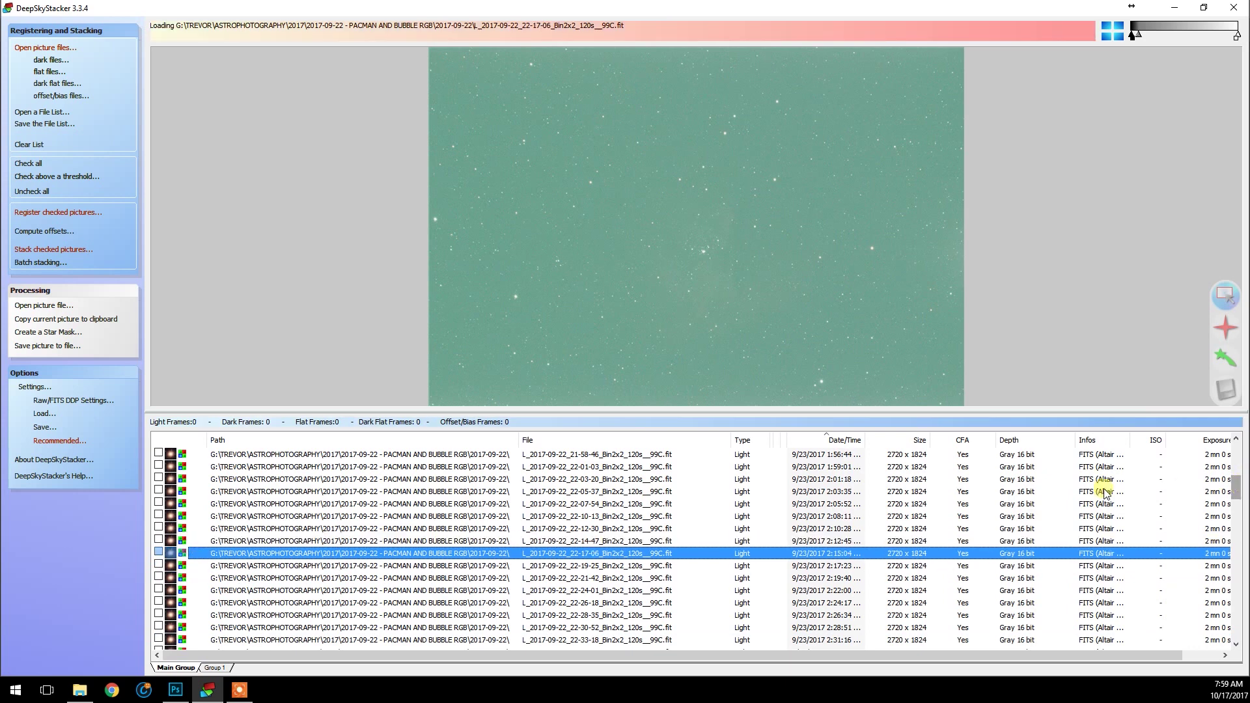
pyautogui.press('Down')
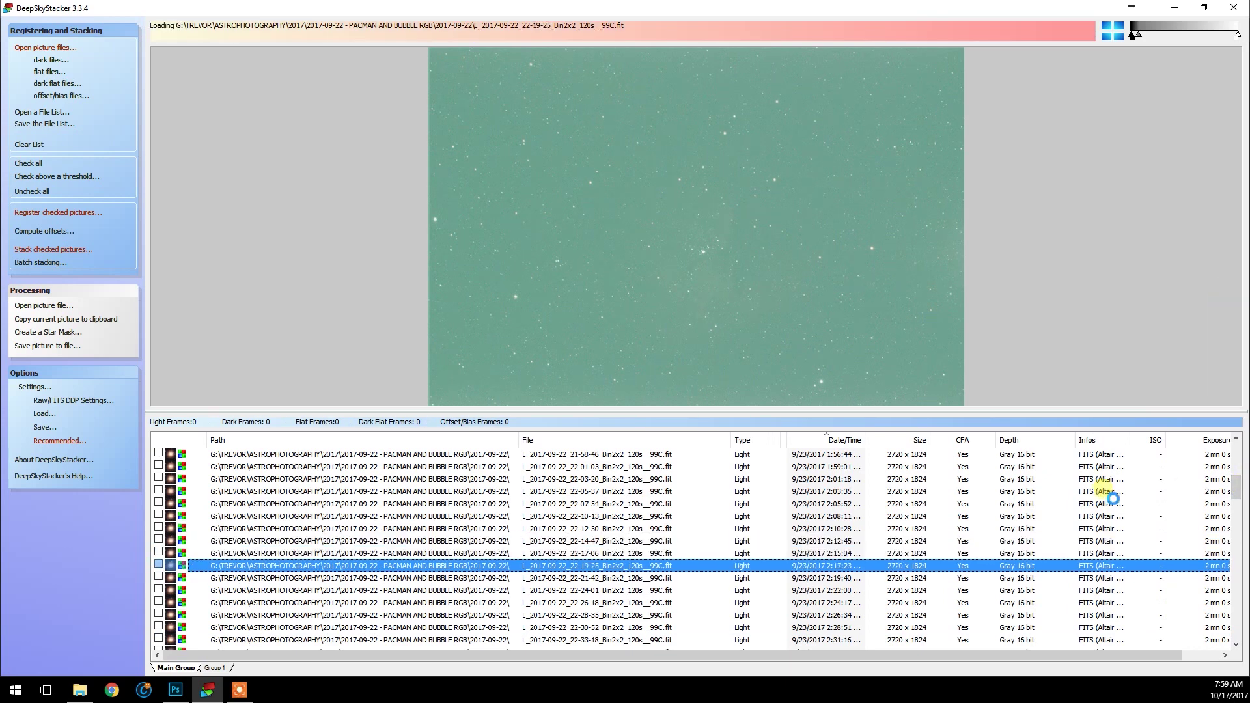
pyautogui.press('Down')
pyautogui.press('Down')
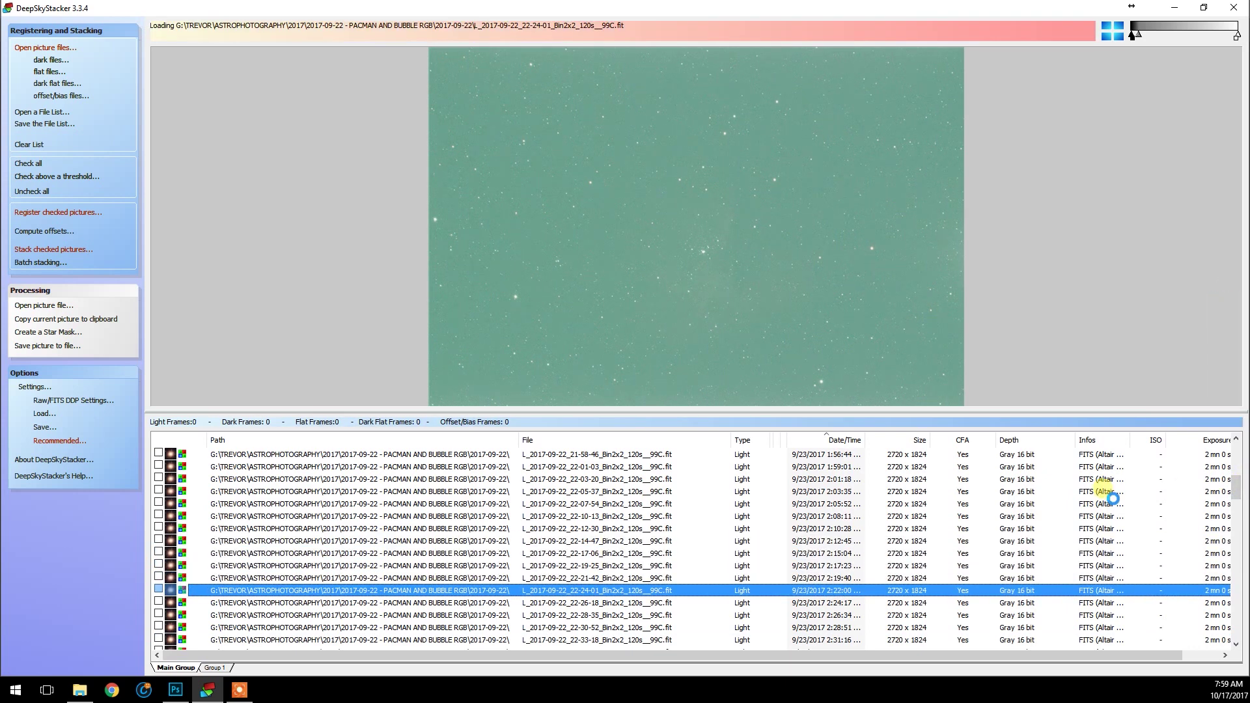
pyautogui.press('Down')
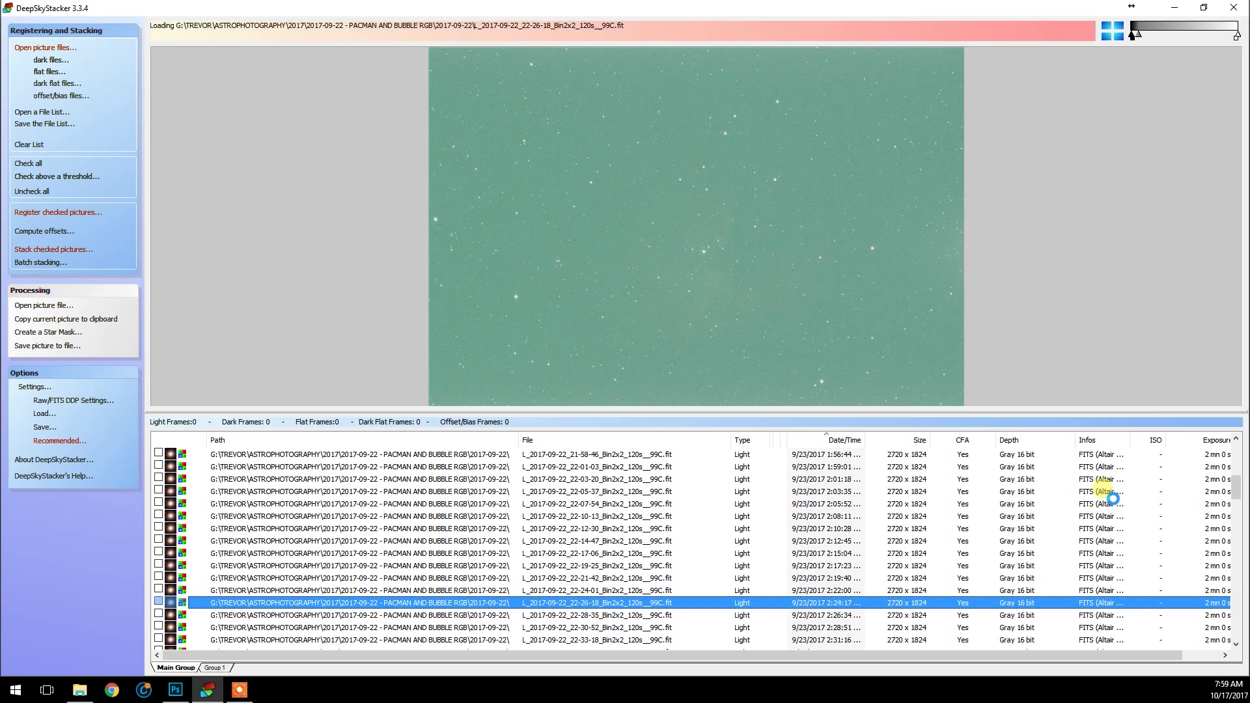
pyautogui.press('Down')
pyautogui.press('Down')
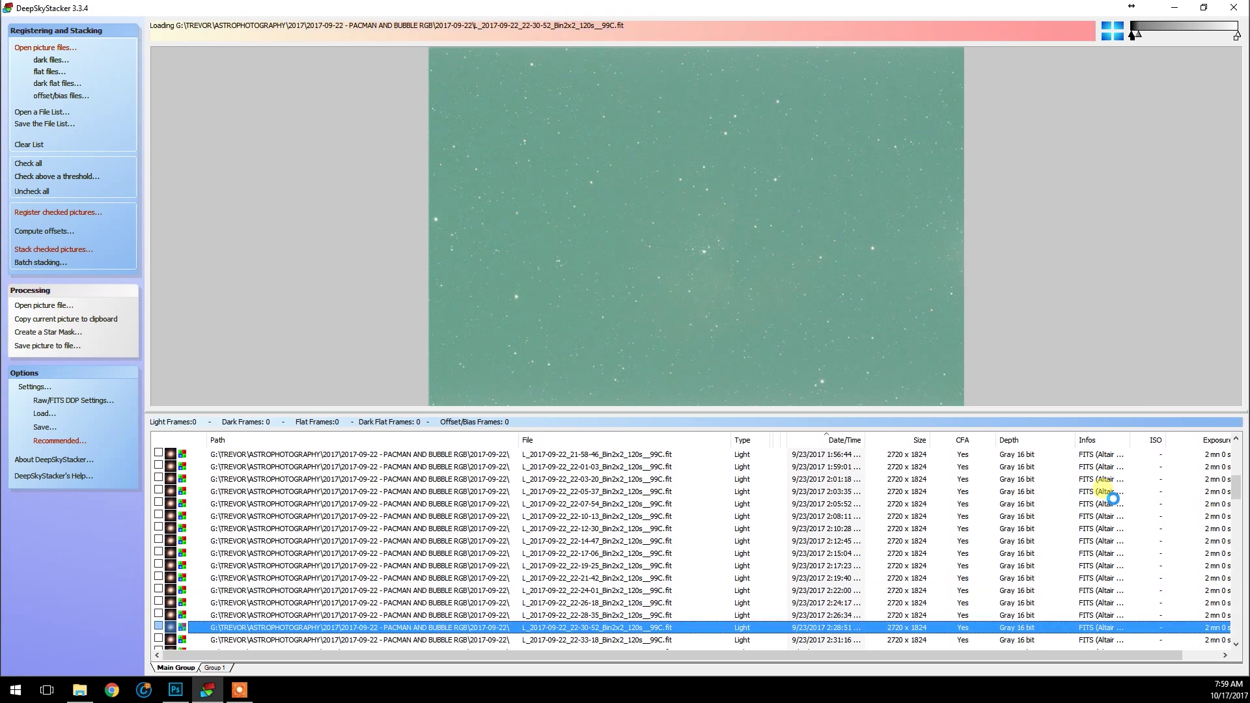
pyautogui.press('Down')
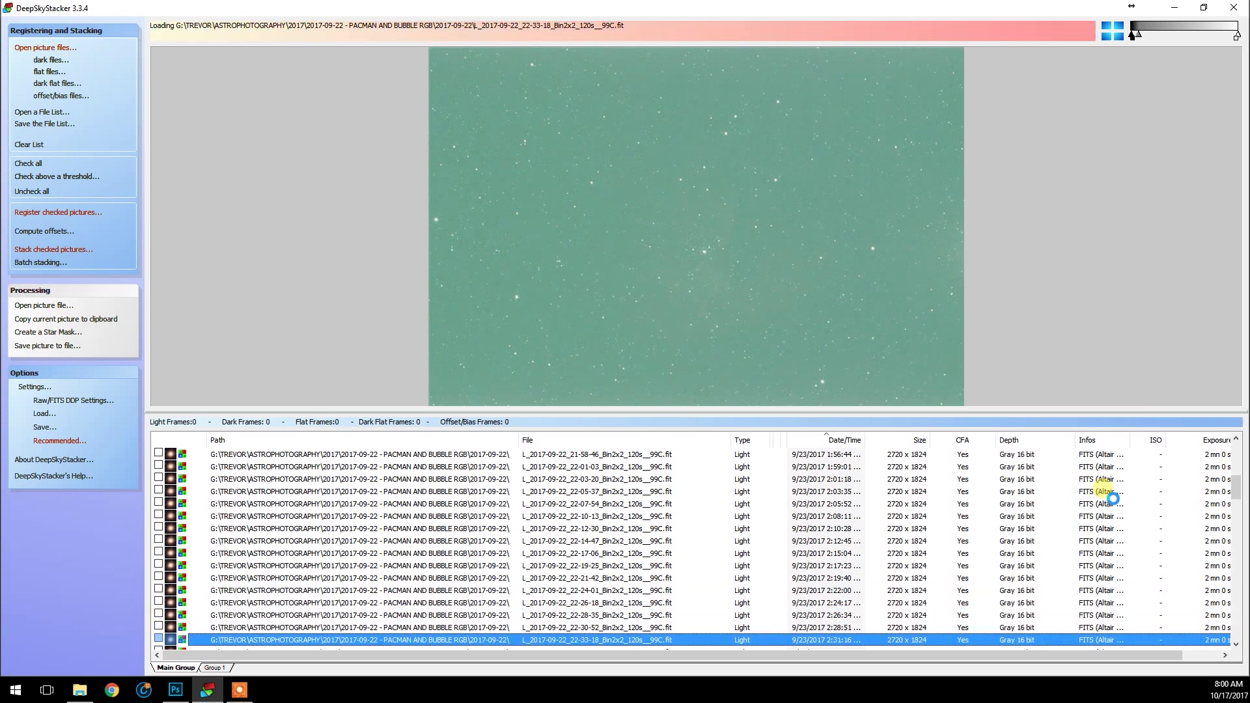
pyautogui.press('Down')
pyautogui.press('Down')
pyautogui.press('Down')
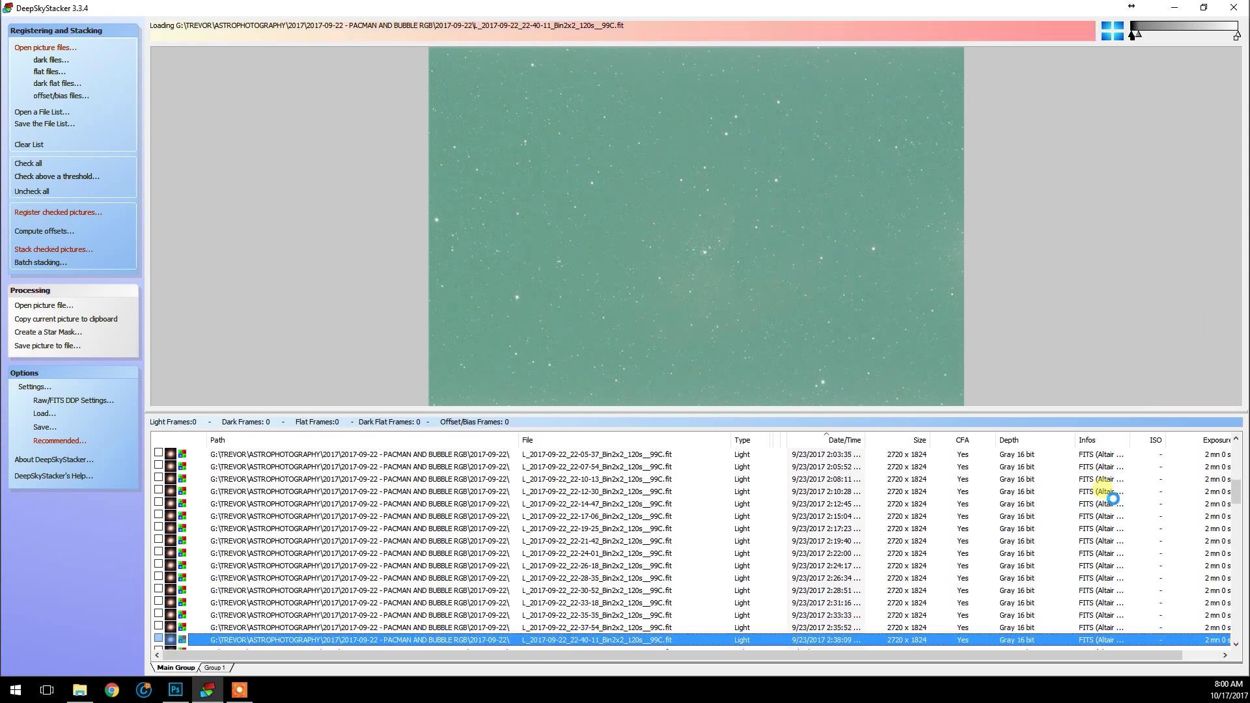
pyautogui.press('Down')
pyautogui.press('Down')
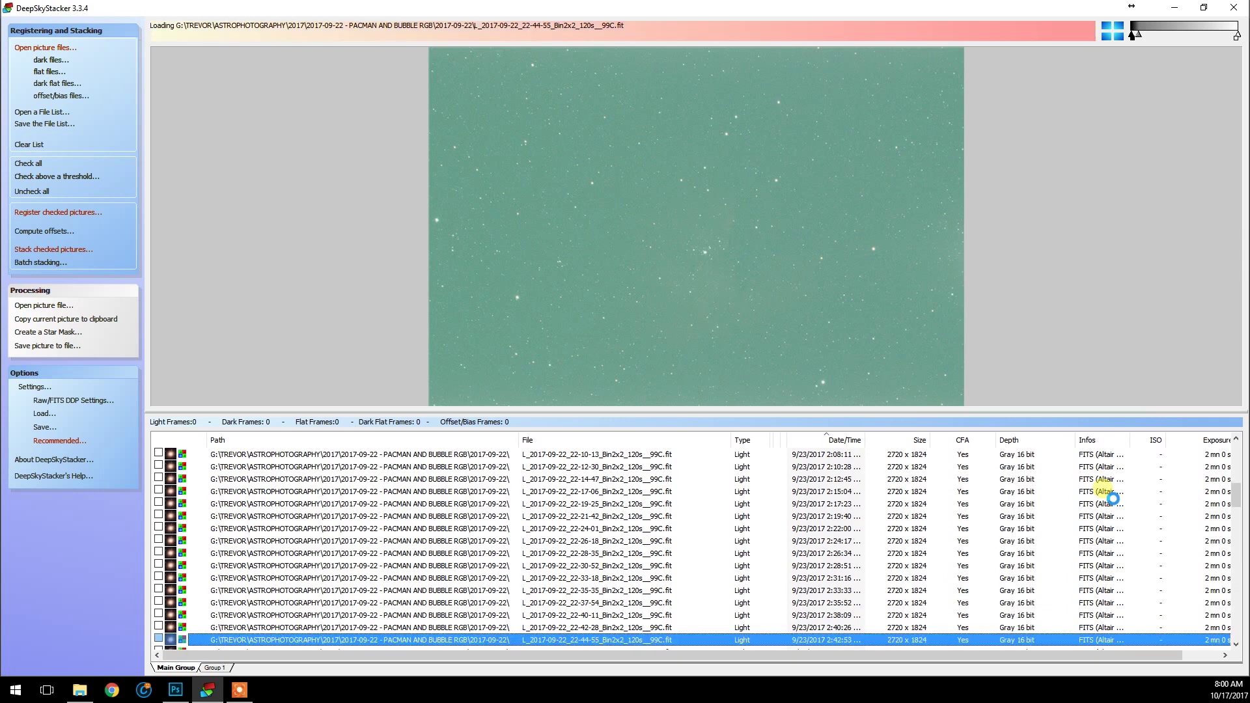
pyautogui.press('Down')
pyautogui.press('Down')
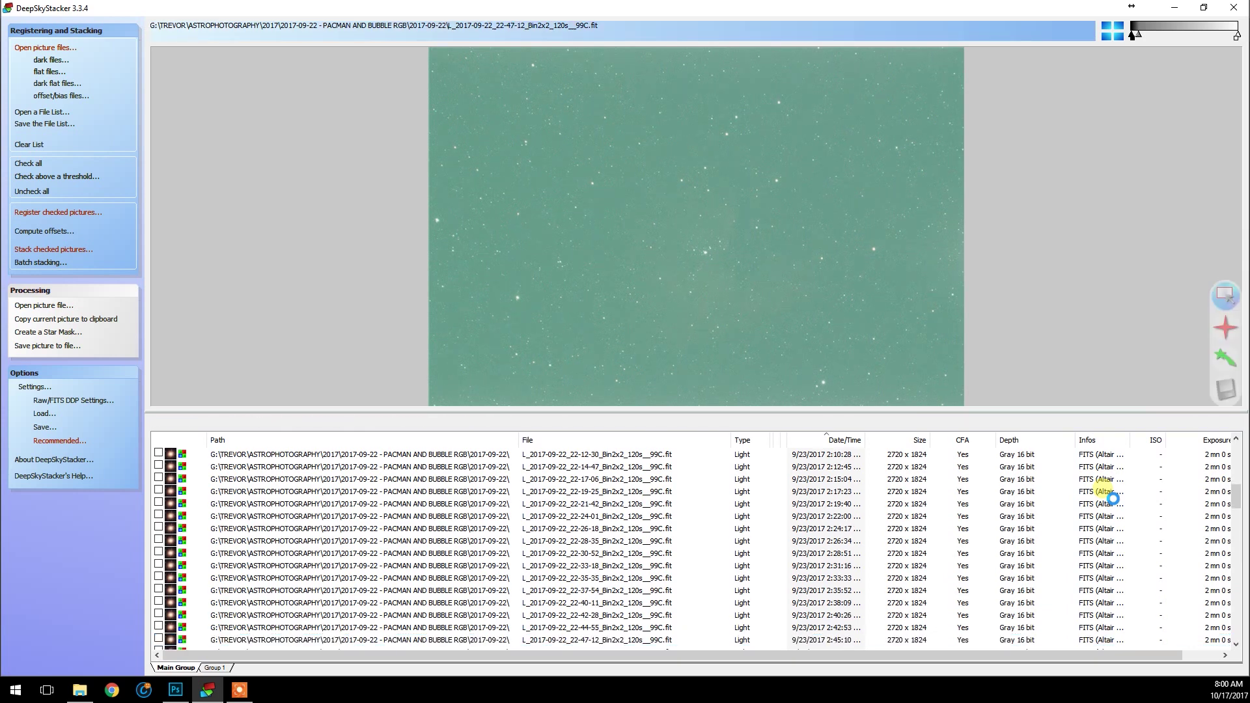
pyautogui.press('Down')
pyautogui.press('Down')
pyautogui.press('Down')
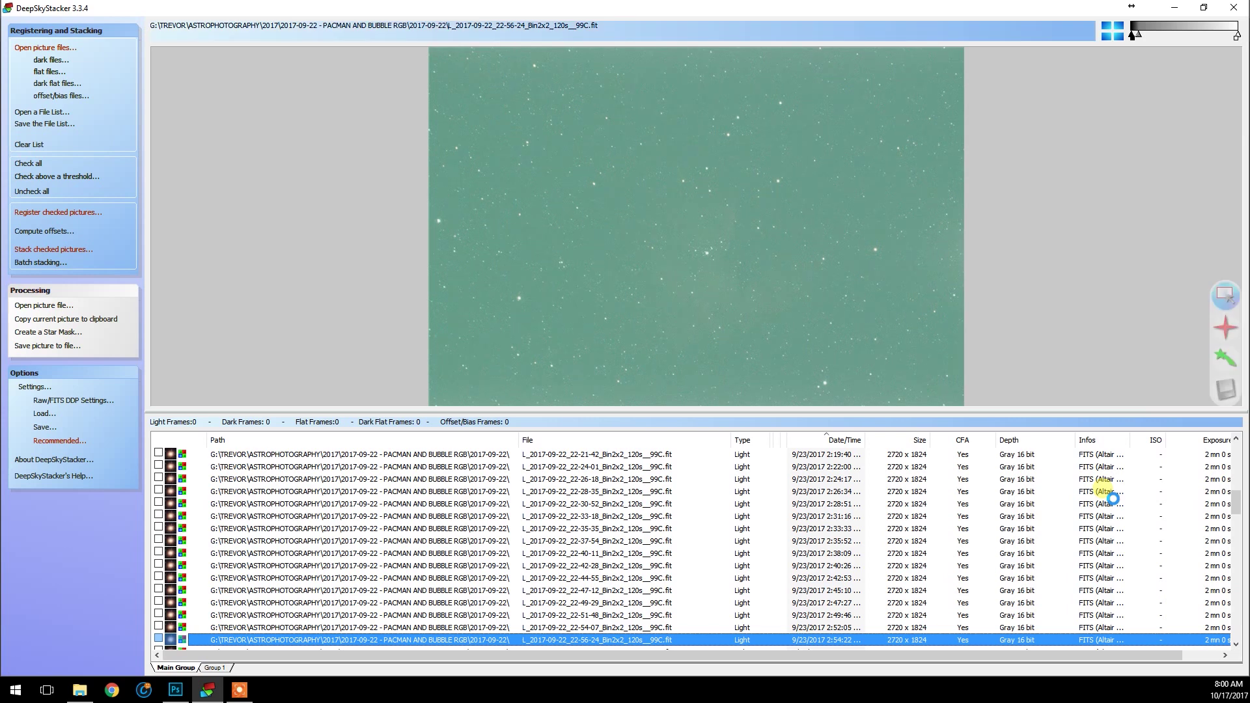
pyautogui.press('Up')
pyautogui.press('Down')
pyautogui.rightClick(661, 638)
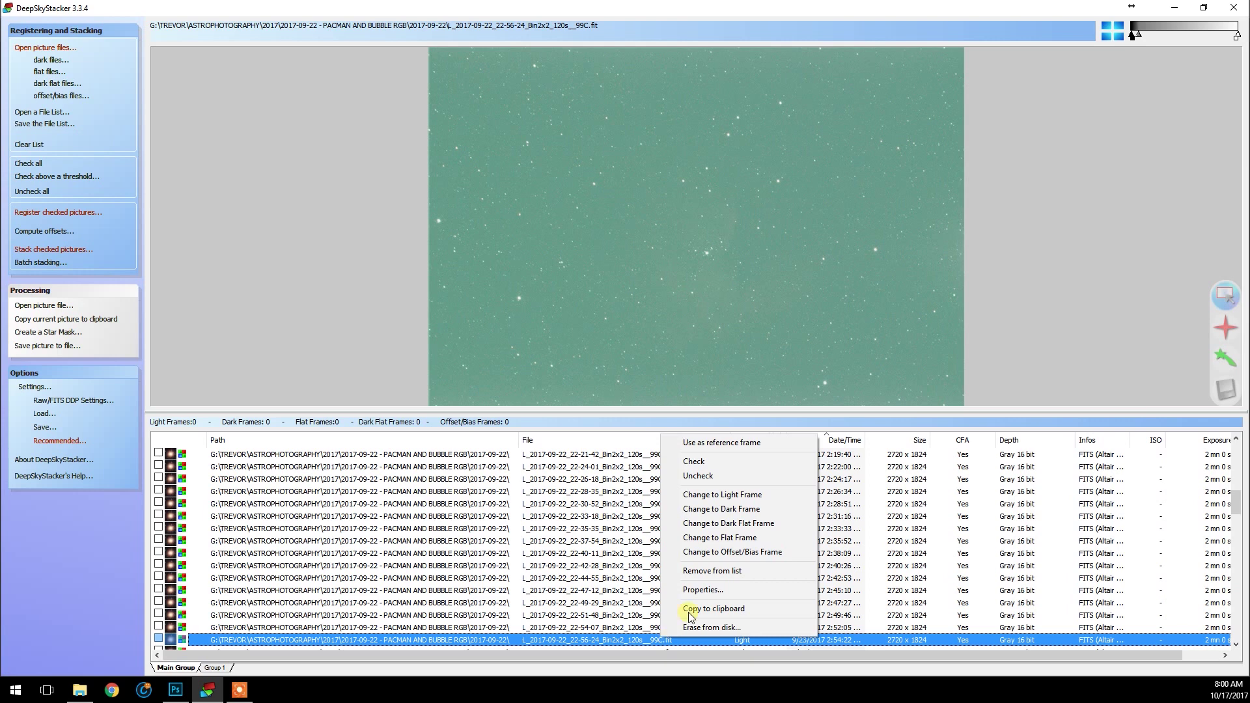
# - Remove the 22-56-24 frame from the list and preview 22-58-41
pyautogui.click(738, 571)
pyautogui.click(665, 640)
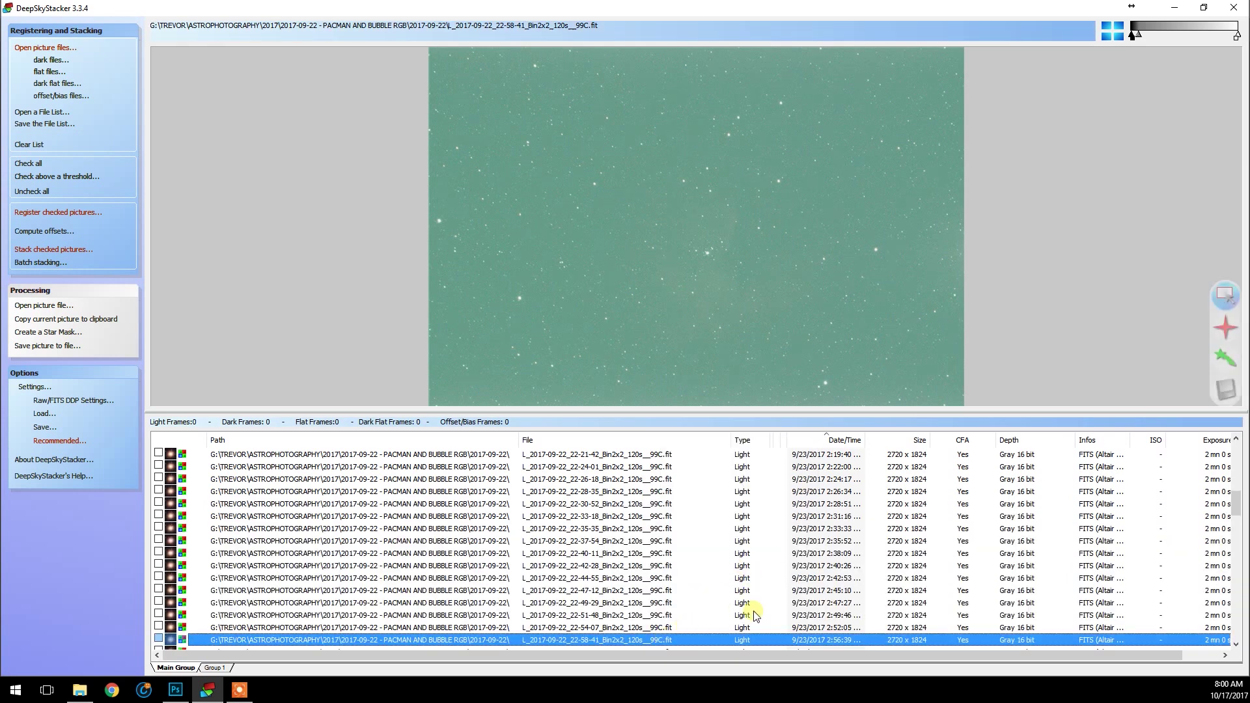
pyautogui.click(1237, 643)
pyautogui.click(1237, 644)
pyautogui.click(1236, 644)
pyautogui.click(1236, 644)
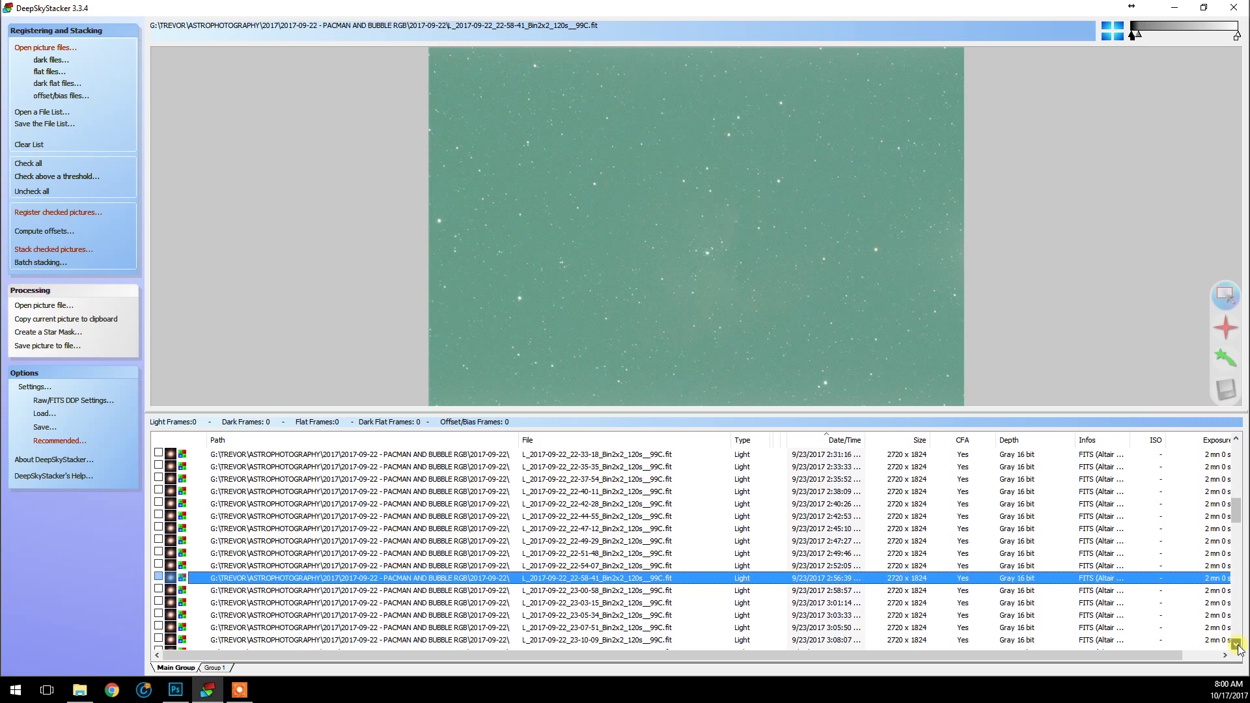
pyautogui.click(1237, 644)
pyautogui.click(1237, 644)
# - Review frames 23-00-58 to 23-10-09 and remove the 23-07-51 frame
pyautogui.click(757, 553)
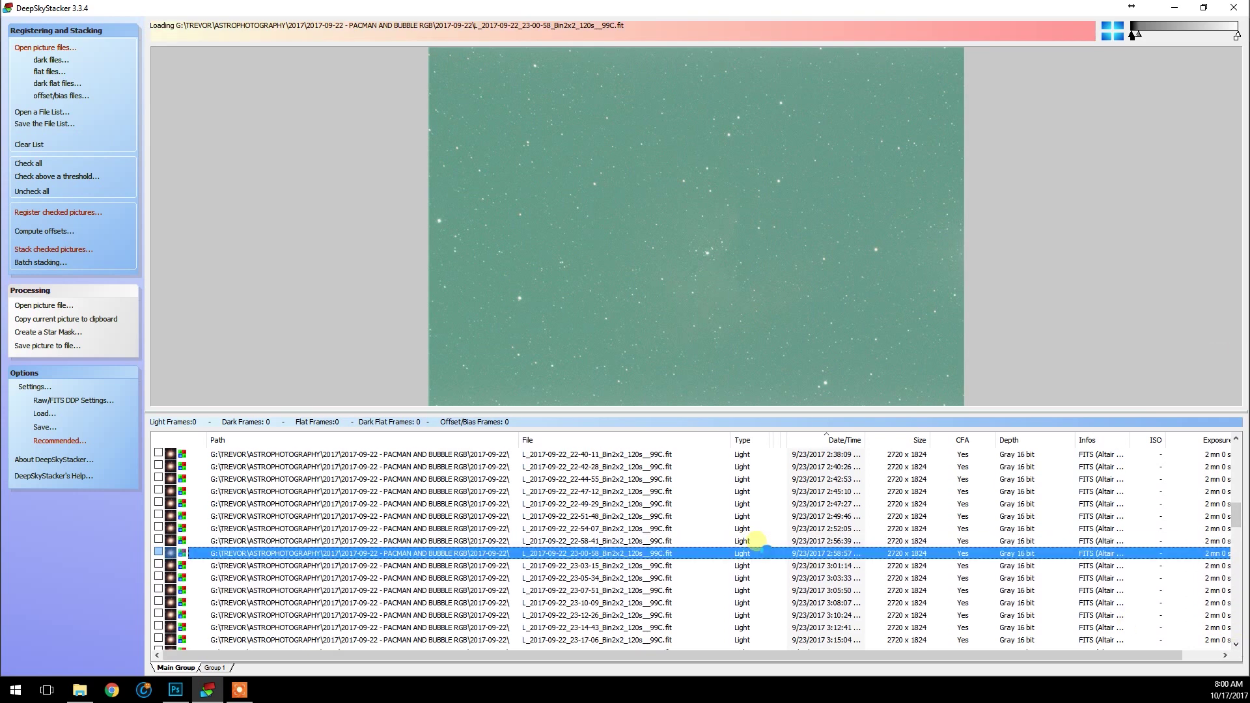
pyautogui.press('Down')
pyautogui.press('Down')
pyautogui.press('Down')
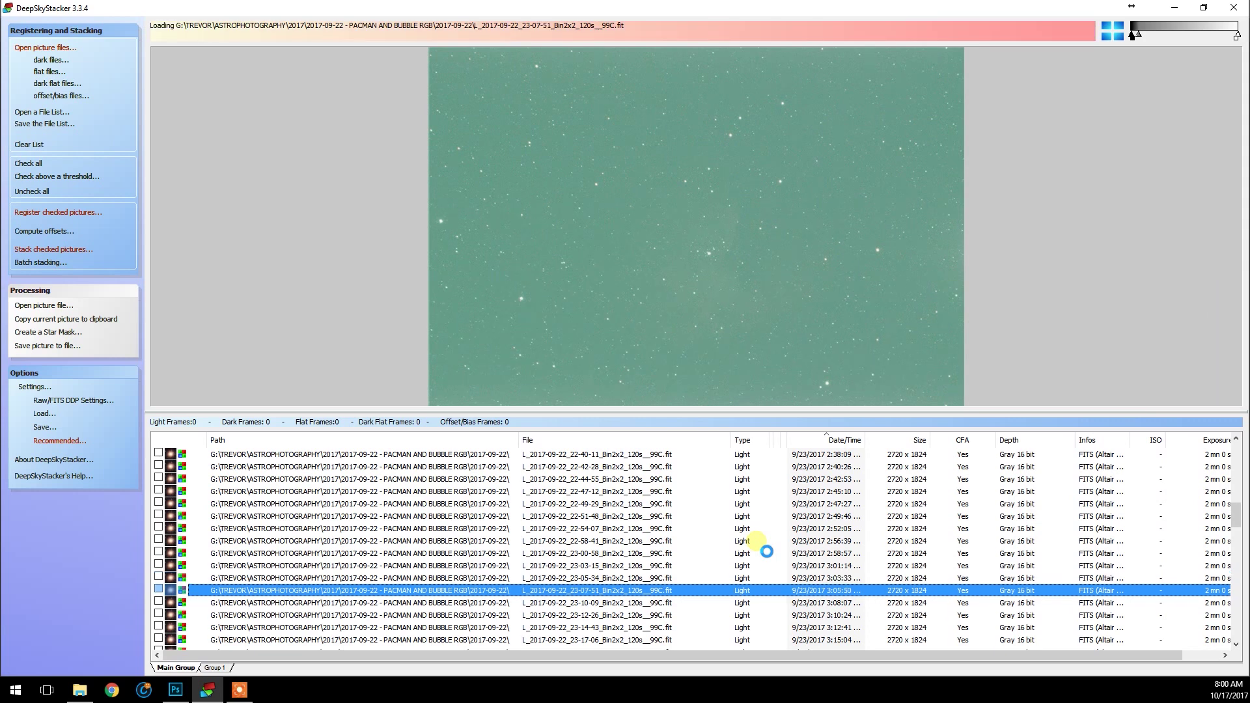
pyautogui.press('Down')
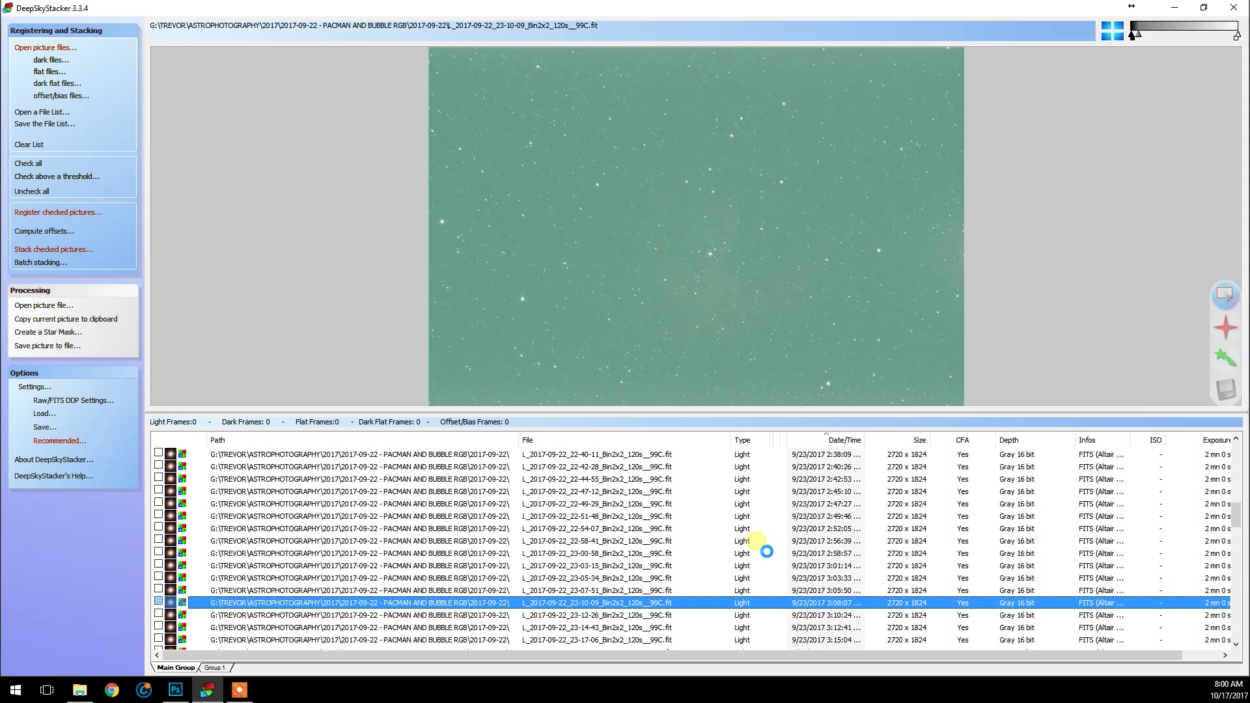
pyautogui.press('Up')
pyautogui.press('Down')
pyautogui.press('Up')
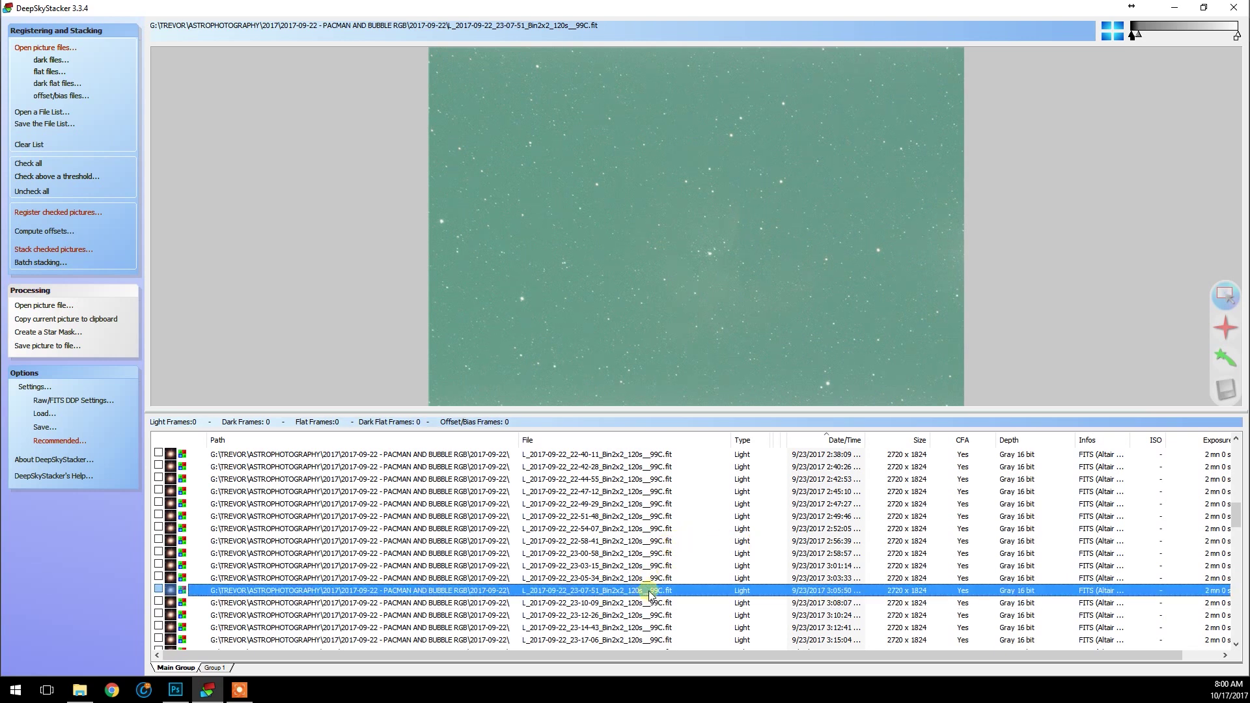
pyautogui.click(656, 602)
pyautogui.click(648, 591)
pyautogui.rightClick(650, 590)
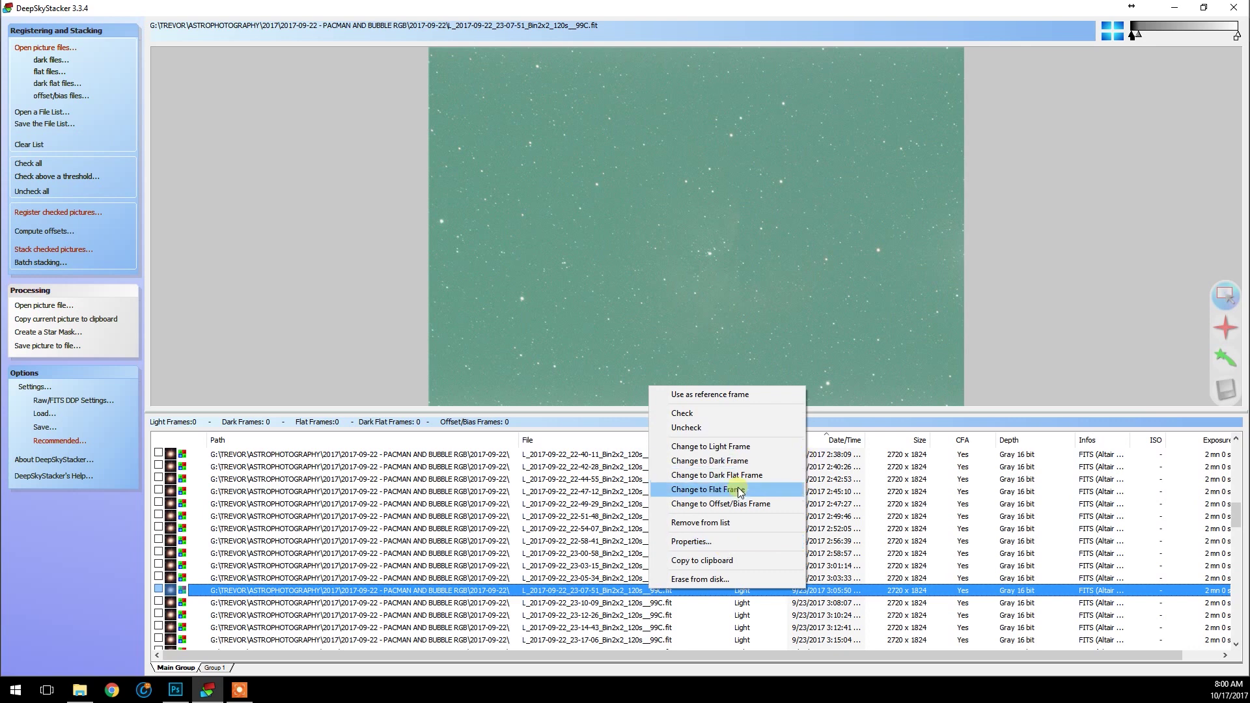
pyautogui.click(724, 523)
# - Review frames 23-10-09 to 23-17-06 and remove frames 23-12-26 and 23-14-43
pyautogui.click(656, 596)
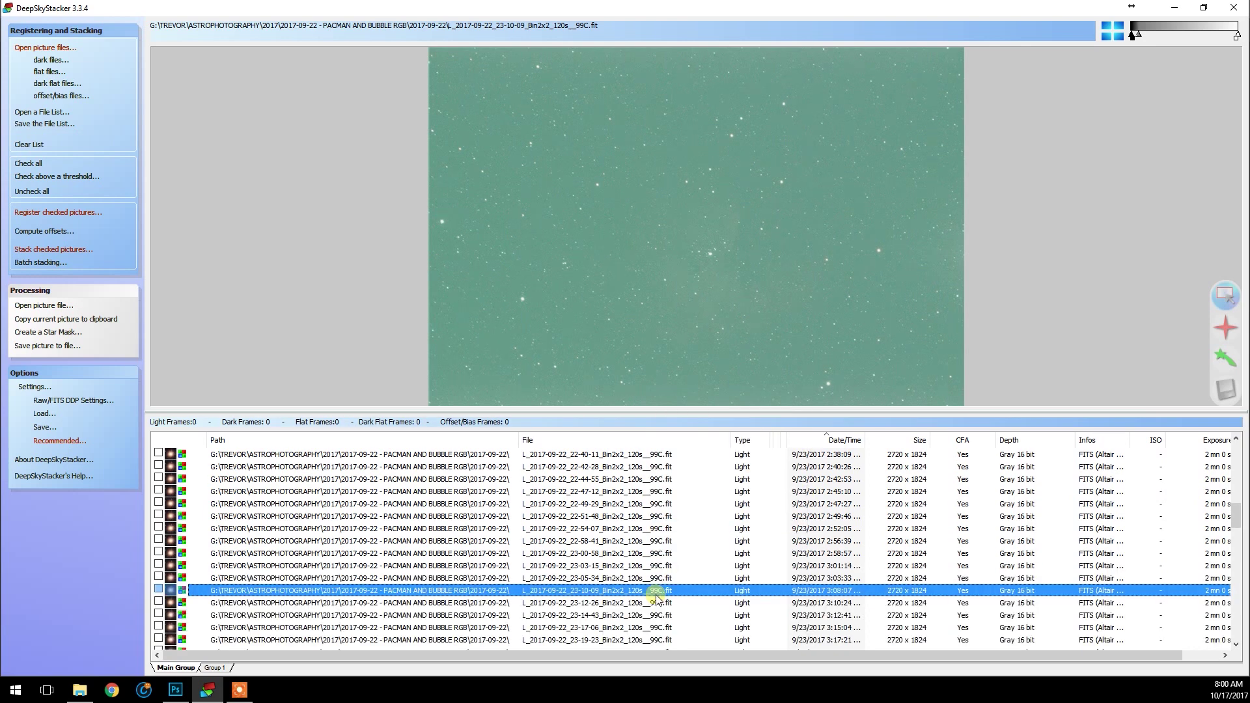
pyautogui.click(657, 598)
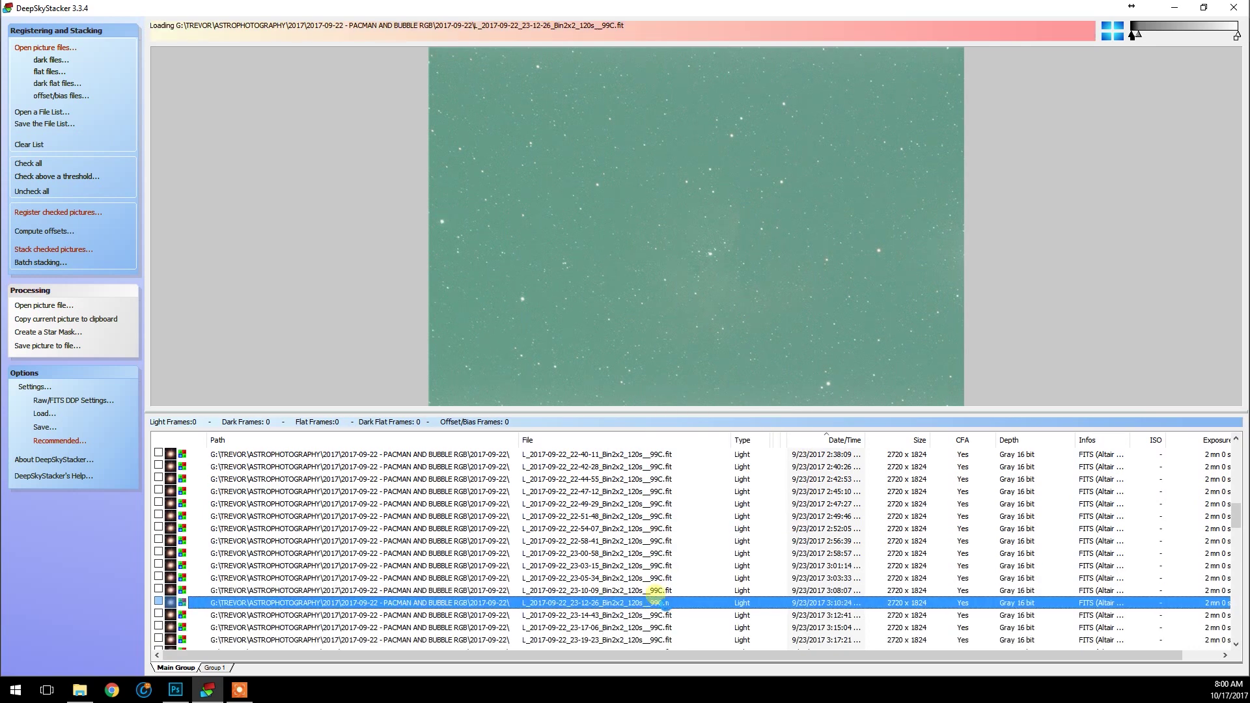
pyautogui.press('Down')
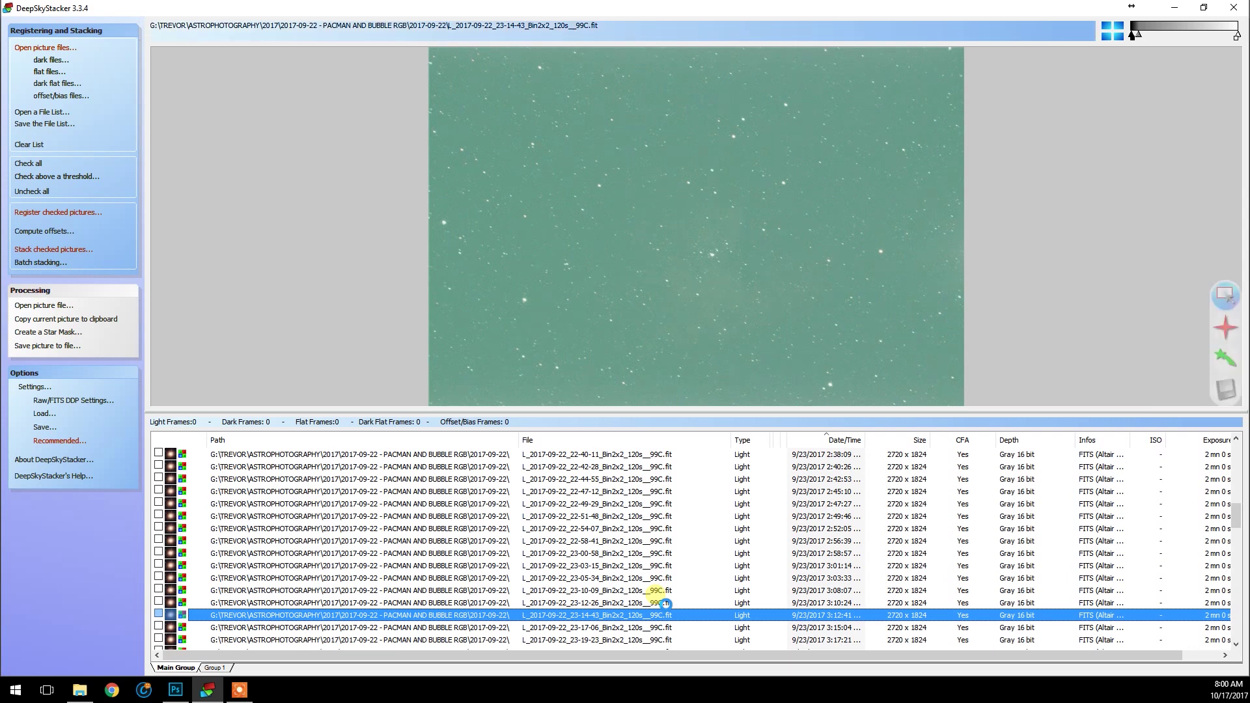
pyautogui.press('Down')
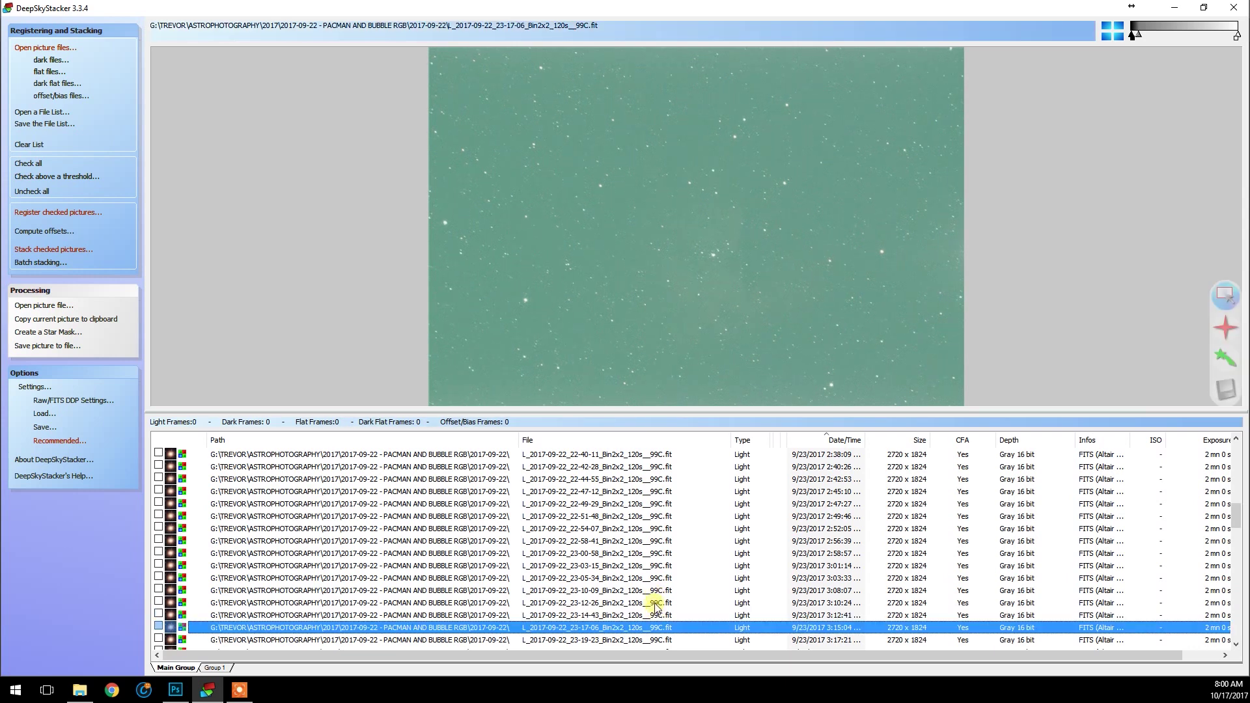
pyautogui.click(661, 614)
pyautogui.keyDown('shift'); pyautogui.click(662, 603); pyautogui.keyUp('shift')
pyautogui.rightClick(662, 603)
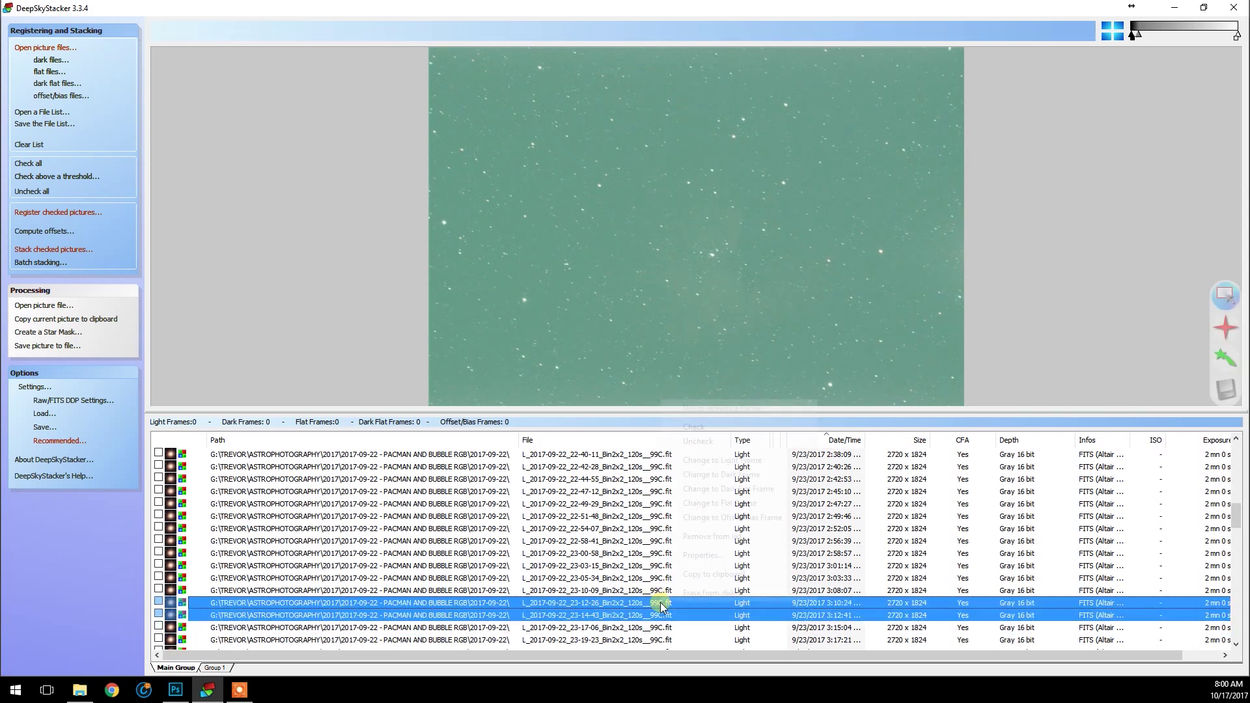
pyautogui.click(723, 537)
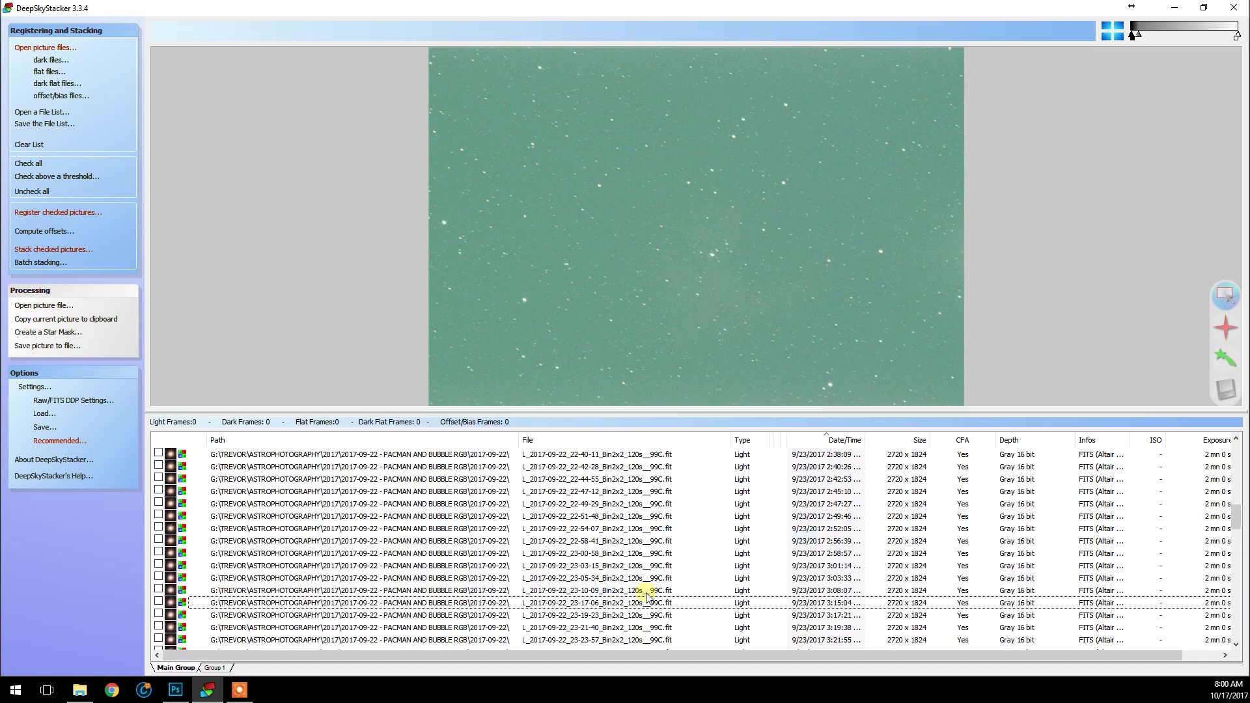
# - Review light frames 23-17-06 through 23-41-32 in the preview
pyautogui.click(644, 606)
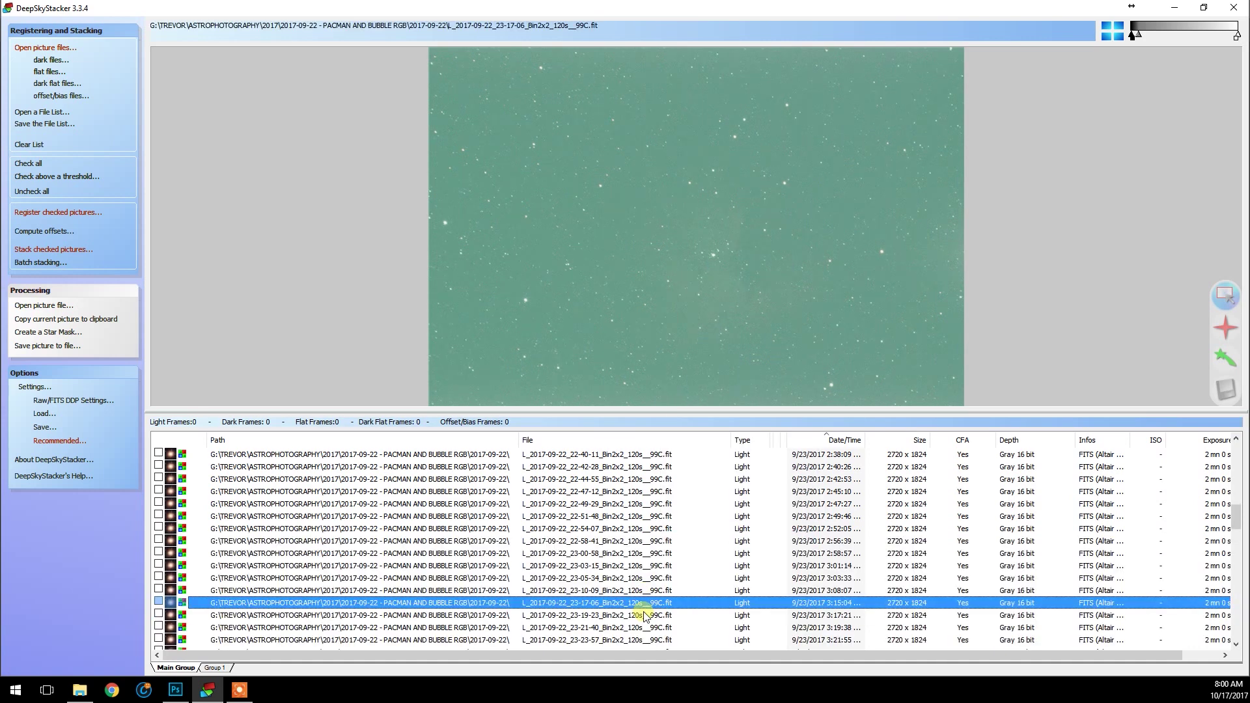
pyautogui.click(652, 625)
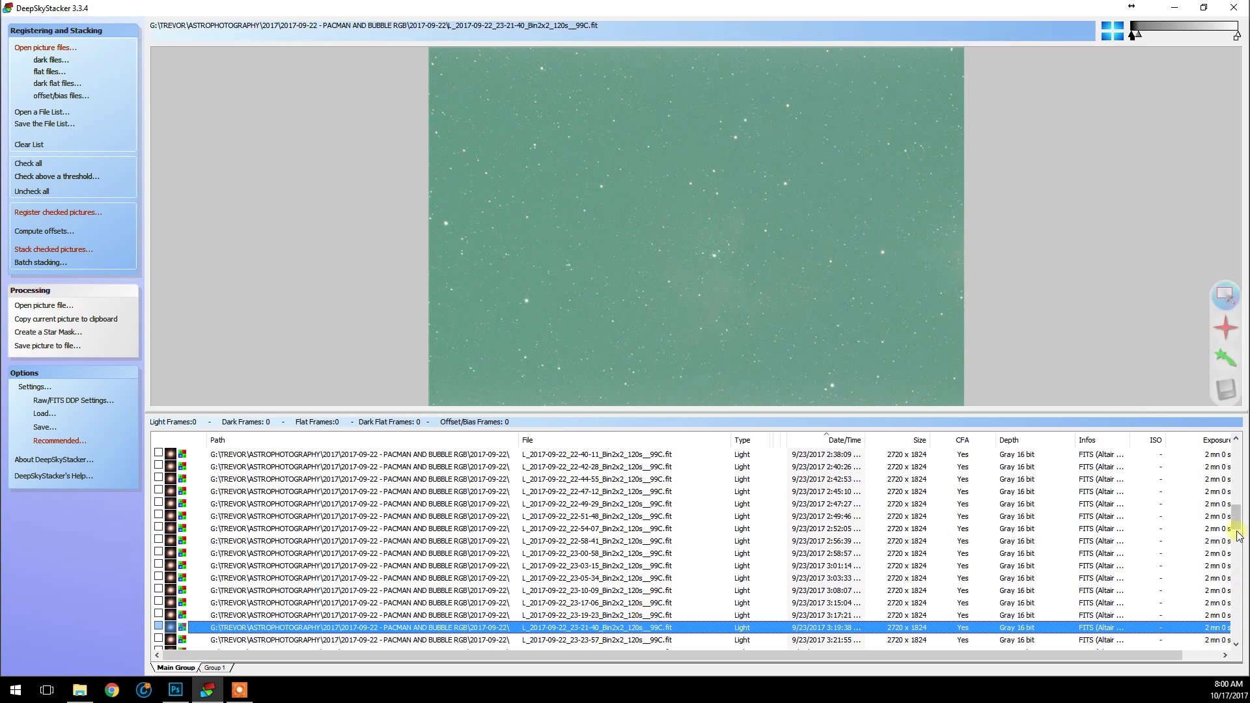
pyautogui.scroll(-3, 1234, 524)
pyautogui.click(694, 529)
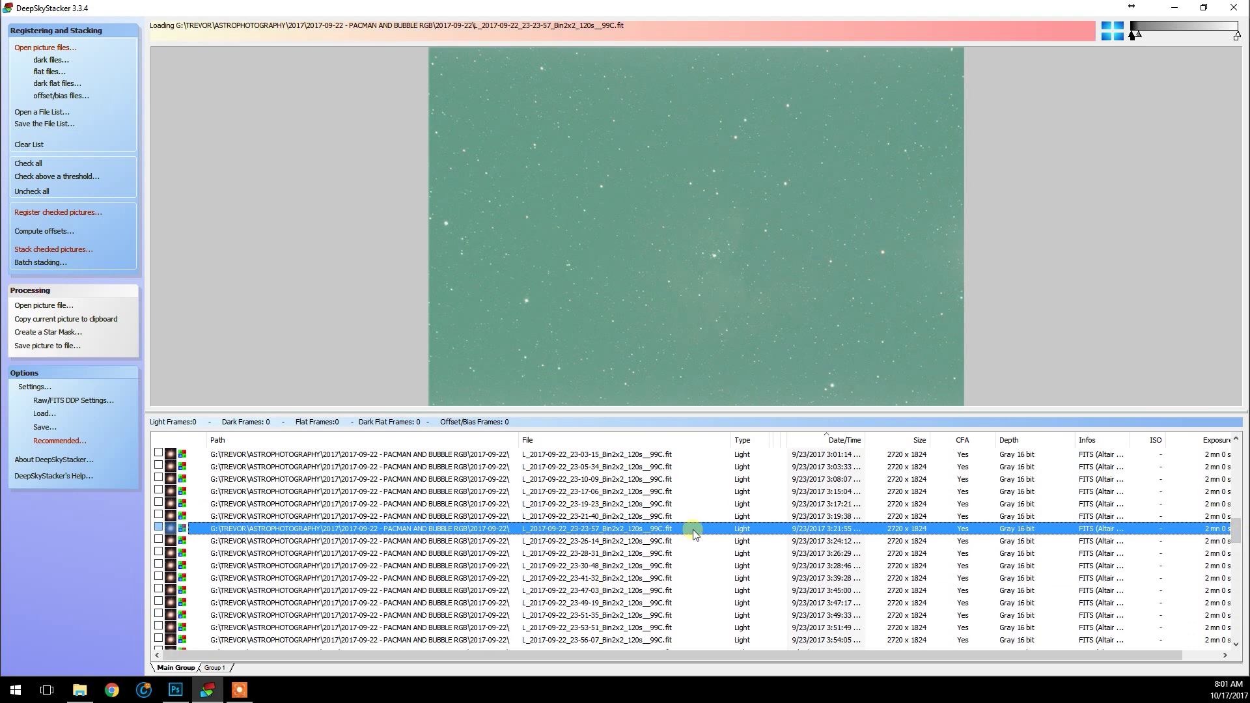
pyautogui.press('Down')
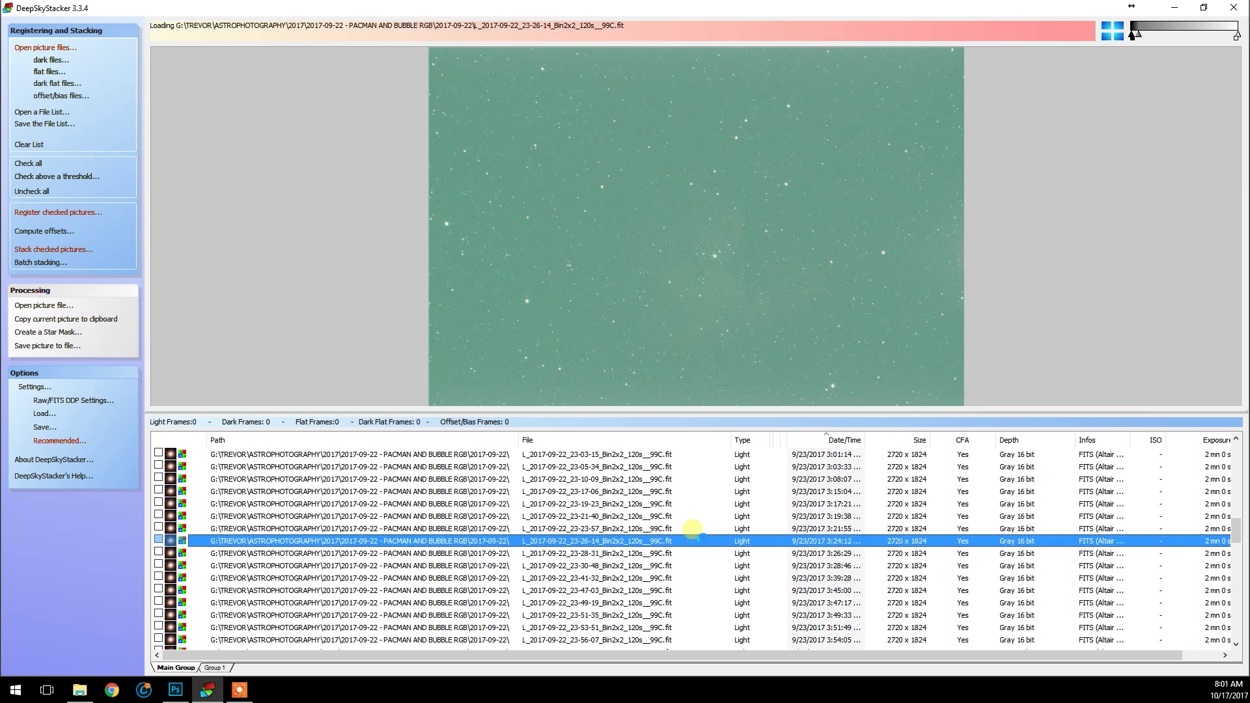
pyautogui.press('Down')
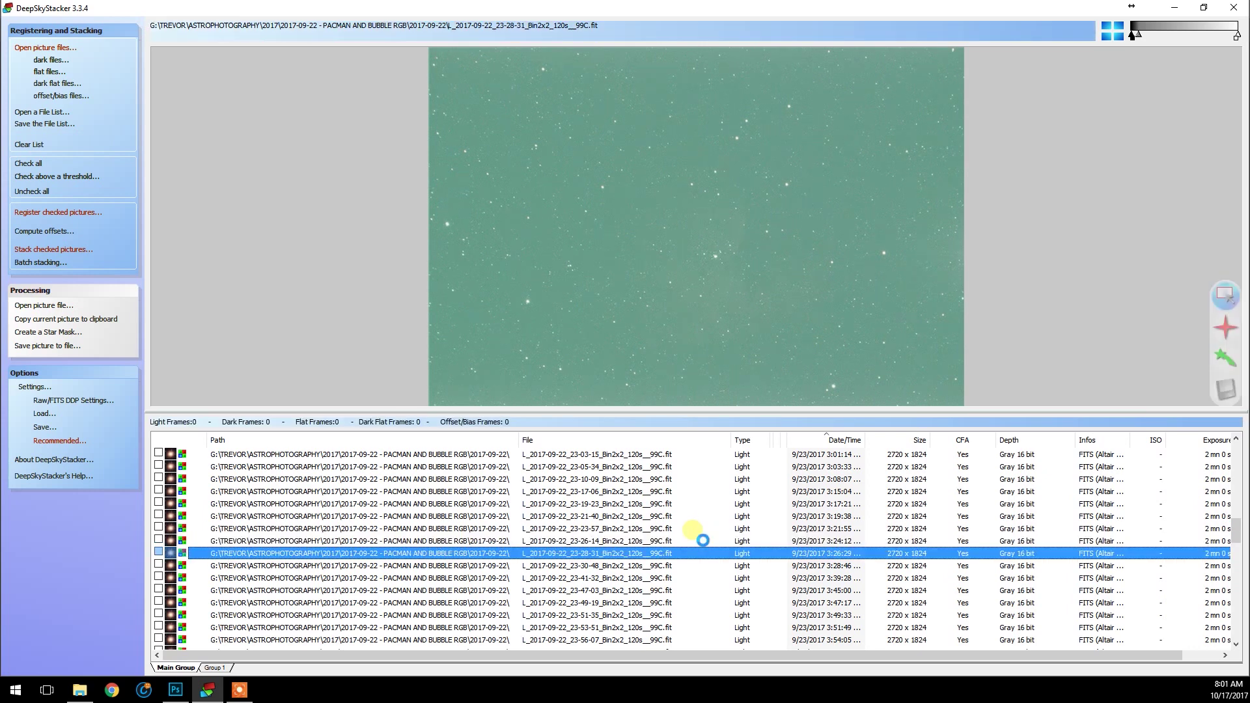
pyautogui.press('Down')
pyautogui.press('Down')
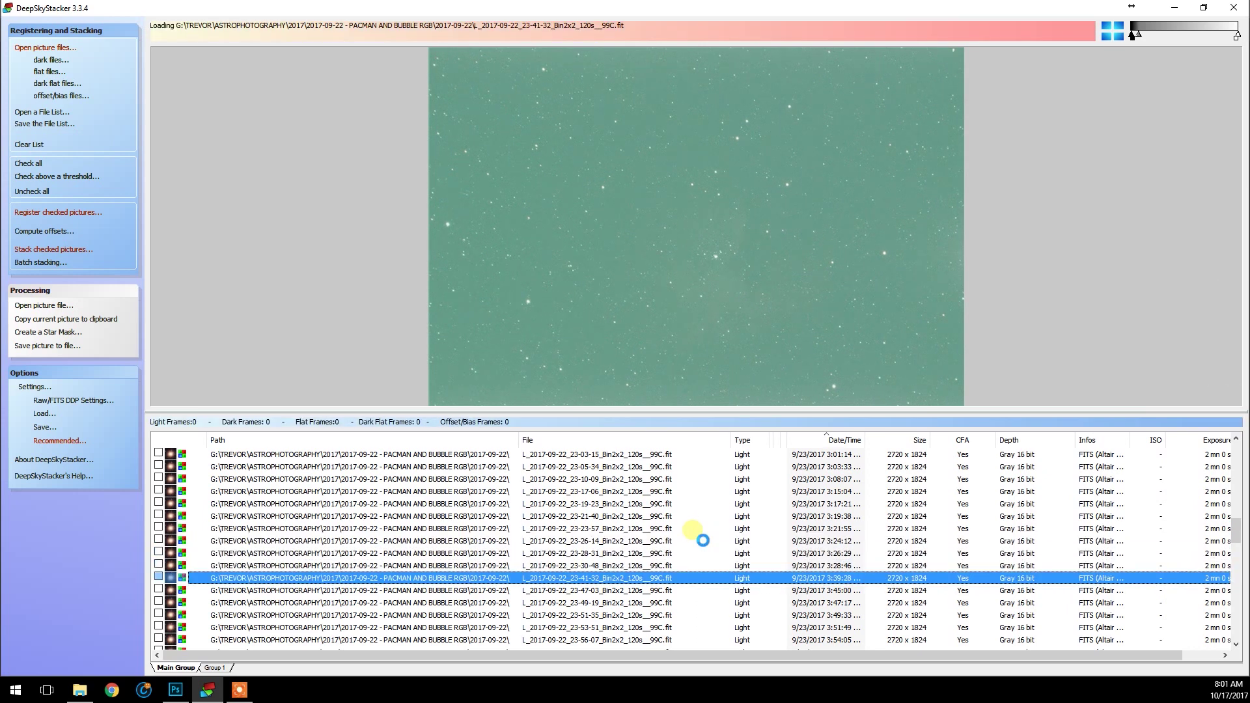
pyautogui.press('Down')
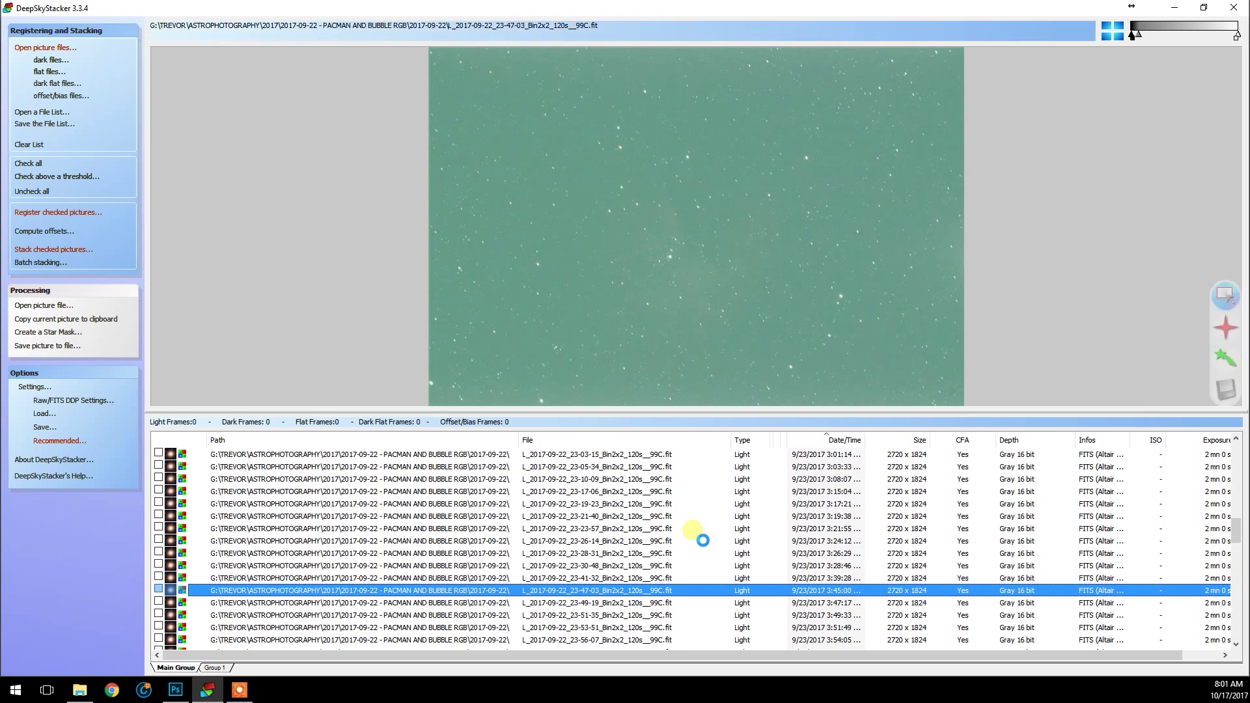
pyautogui.press('Up')
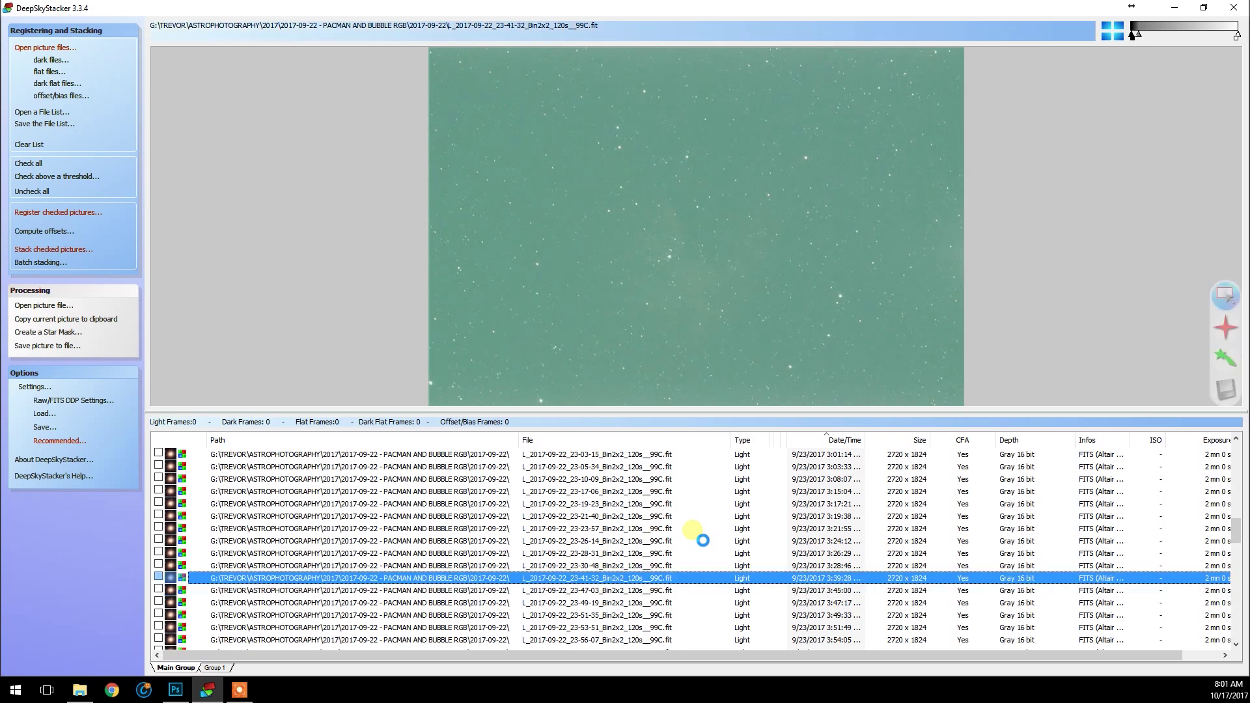
pyautogui.press('Up')
pyautogui.press('Down')
# - Preview and remove the 23-47-03 and 23-49-19 light frames
pyautogui.click(666, 590)
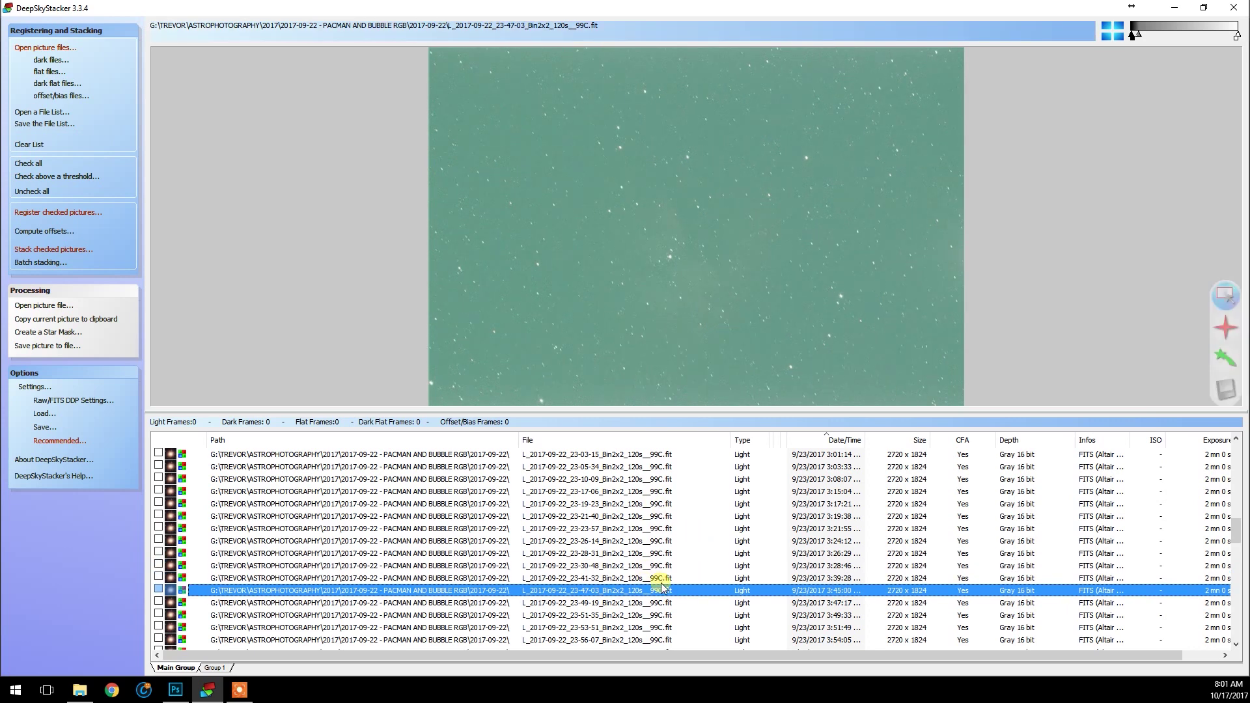
pyautogui.press('Down')
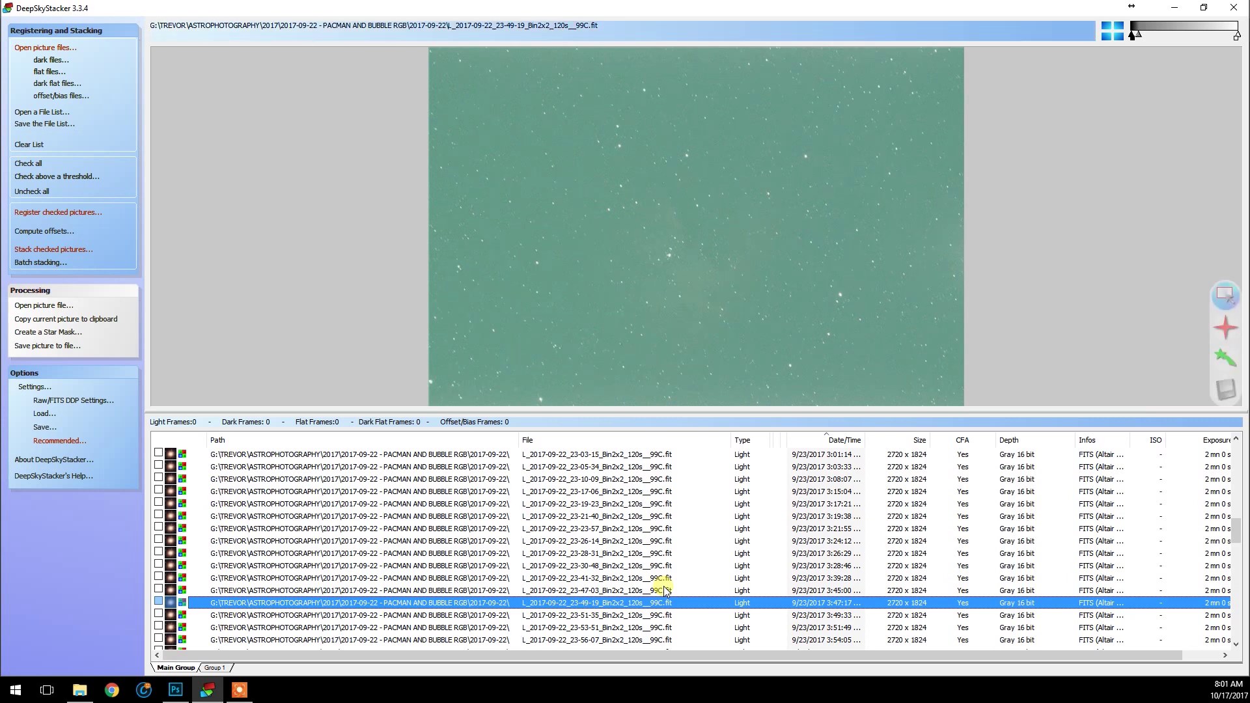
pyautogui.click(665, 590)
pyautogui.keyDown('shift'); pyautogui.click(660, 604); pyautogui.keyUp('shift')
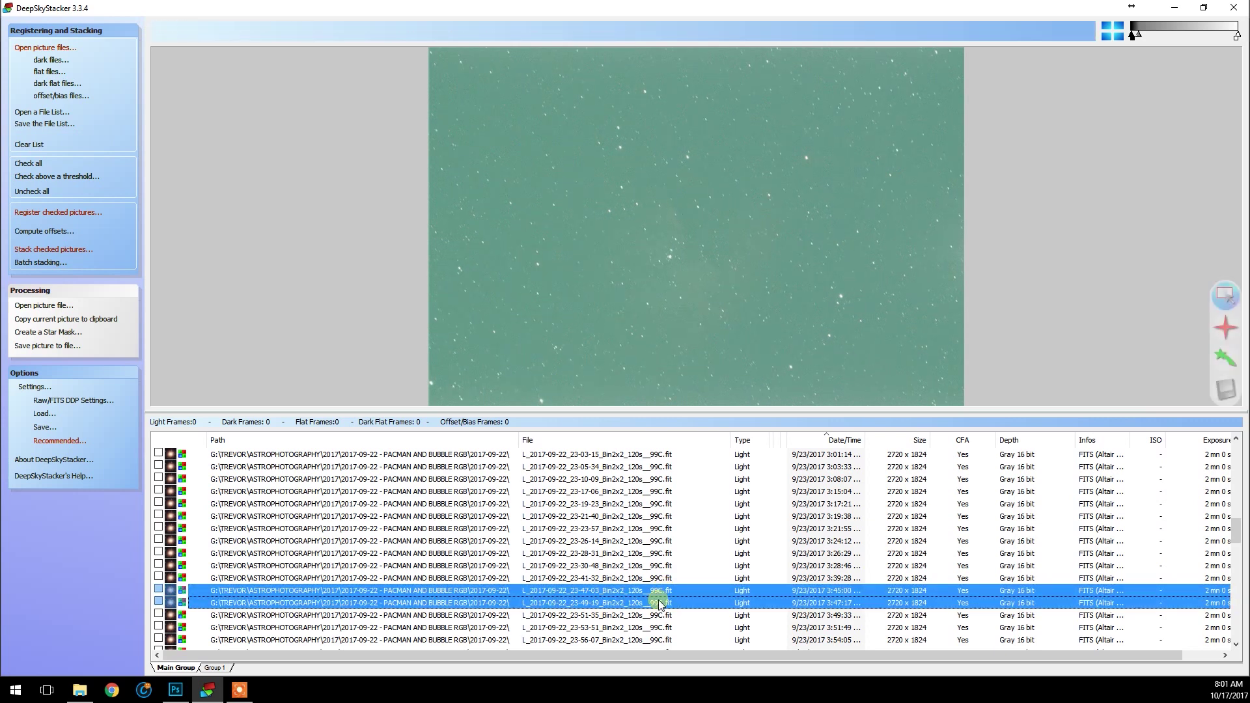
pyautogui.rightClick(661, 605)
pyautogui.click(729, 536)
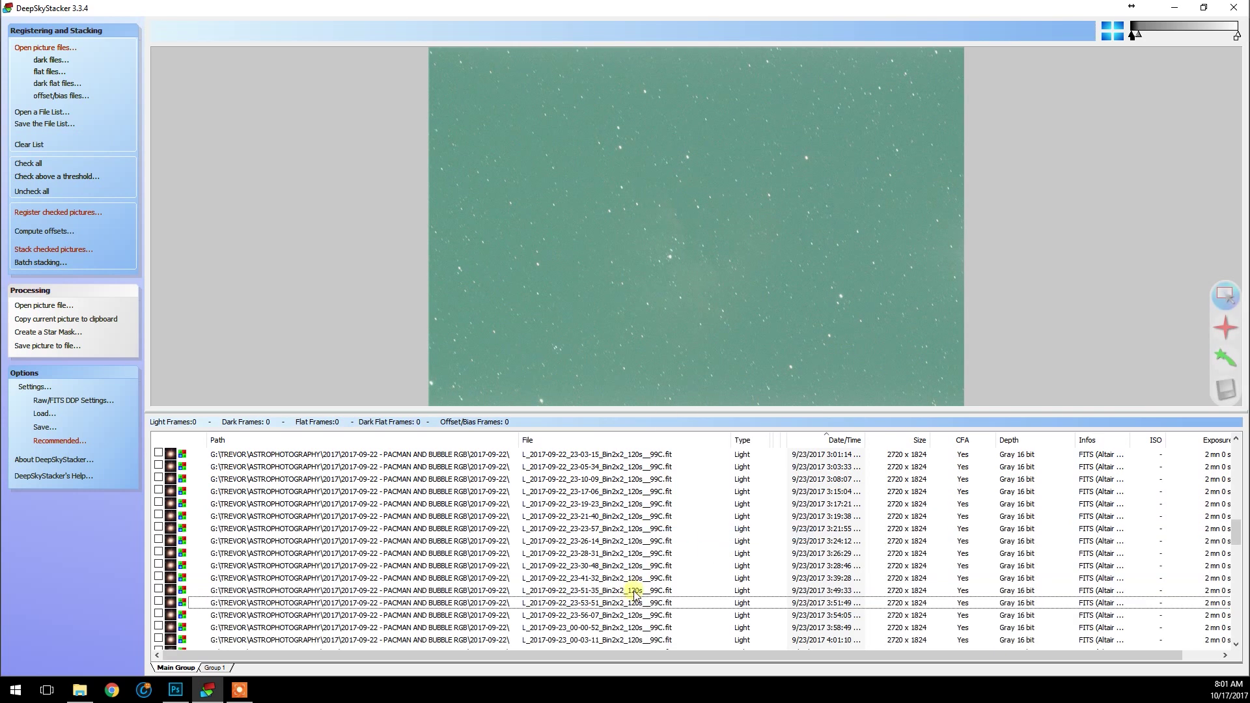
# - Compare and remove the poor frames 23-53-51, 23-56-07 and 00-00-52
pyautogui.press('space')
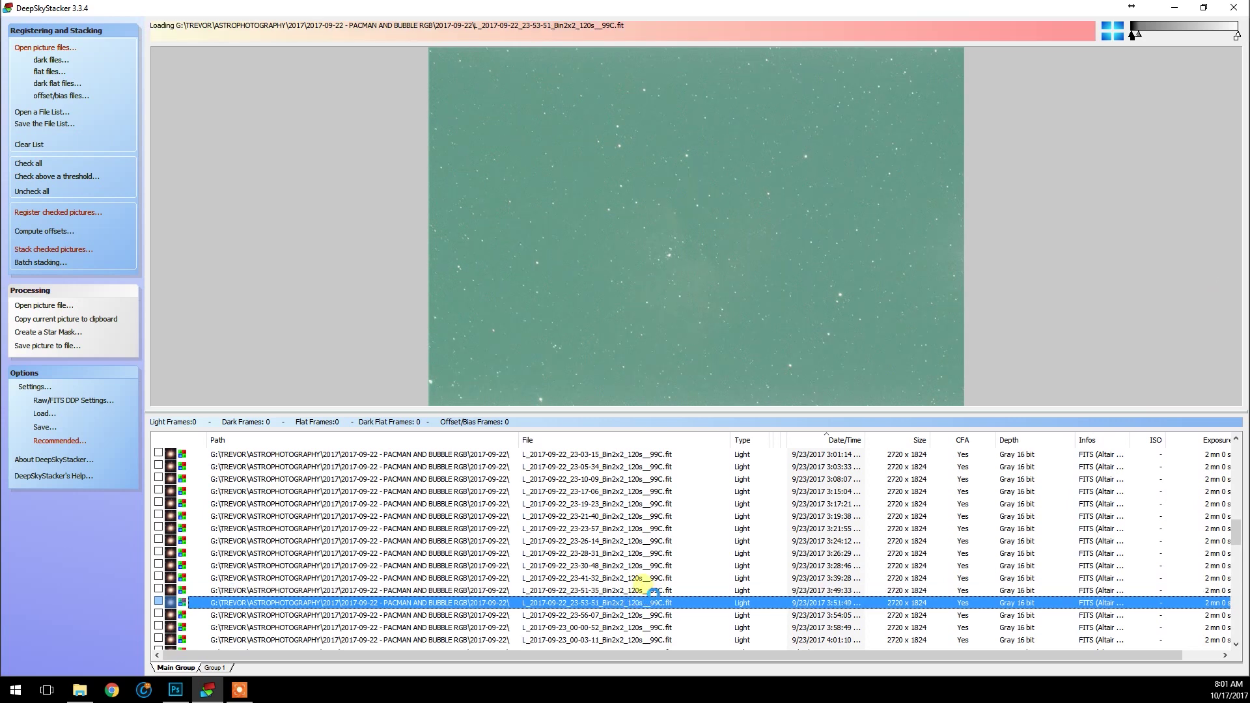
pyautogui.press('Down')
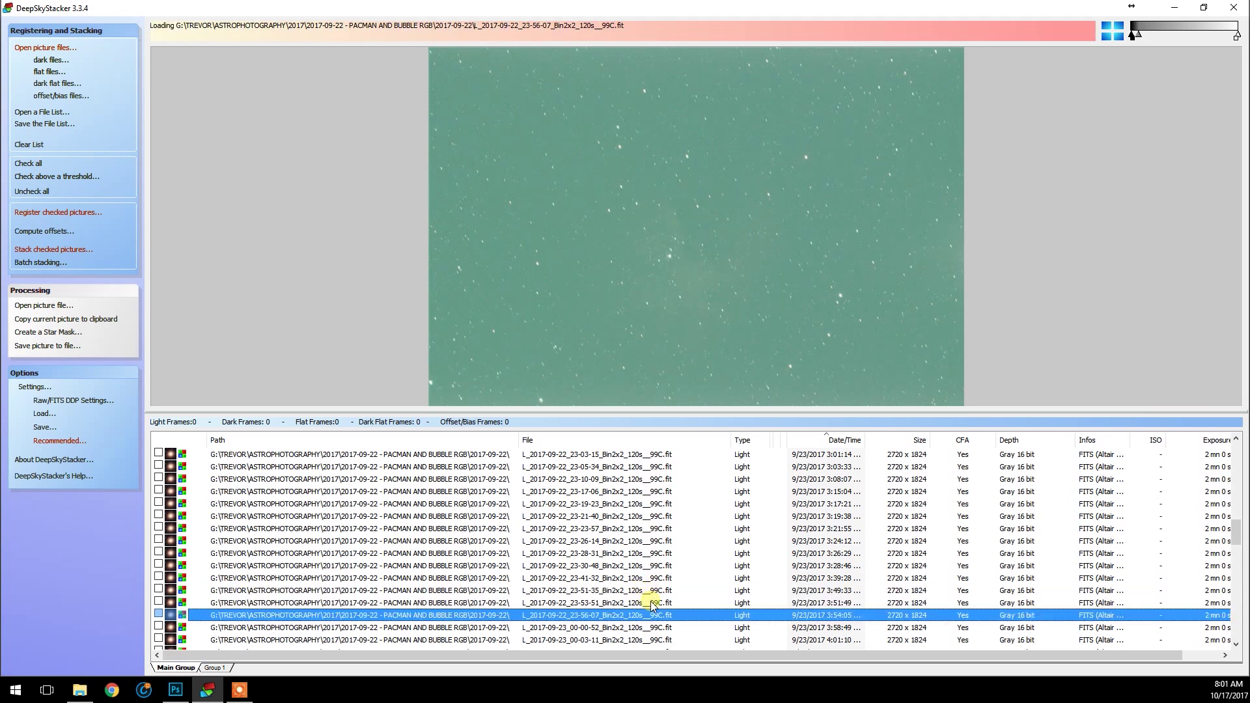
pyautogui.press('Up')
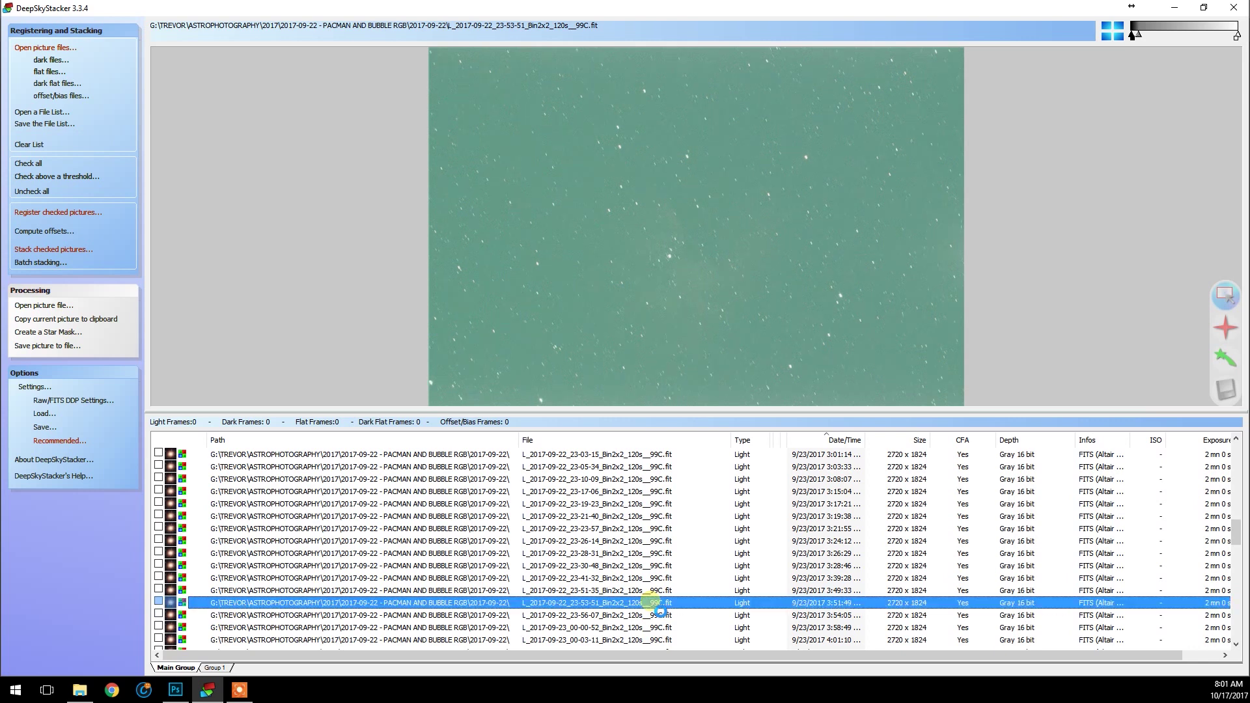
pyautogui.press('Down')
pyautogui.press('Down')
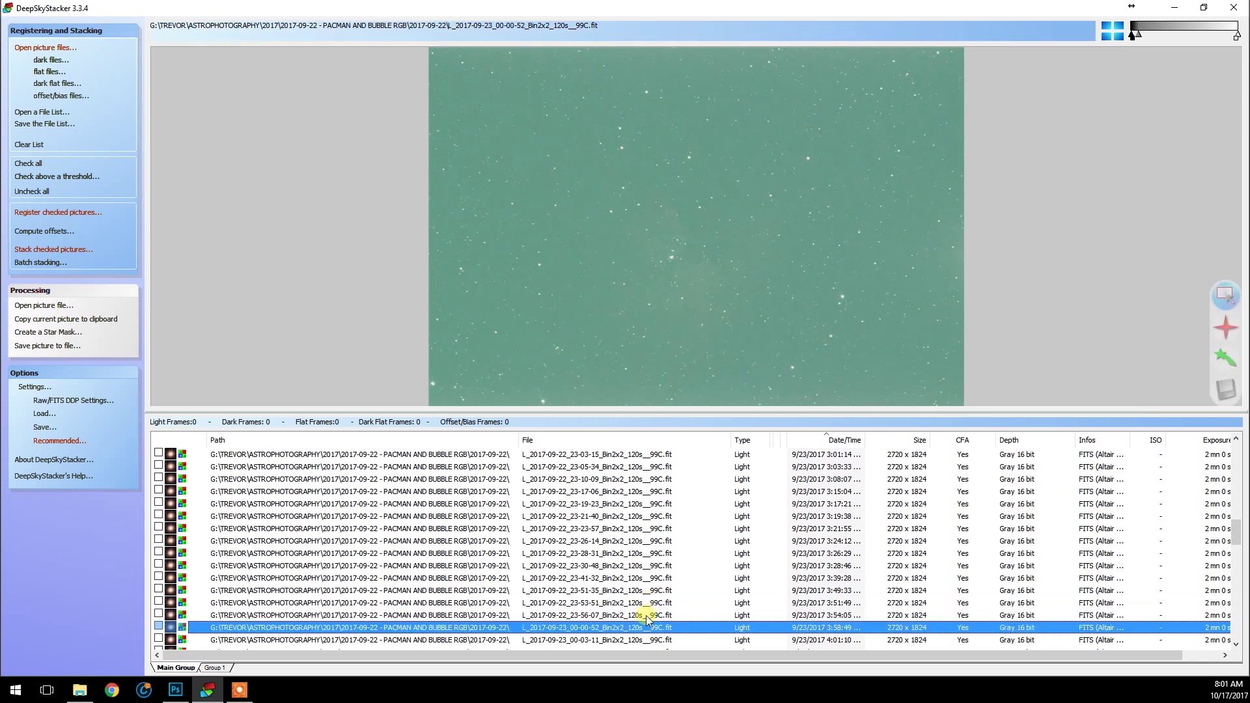
pyautogui.press('Up')
pyautogui.press('Up')
pyautogui.keyDown('shift'); pyautogui.click(648, 627); pyautogui.keyUp('shift')
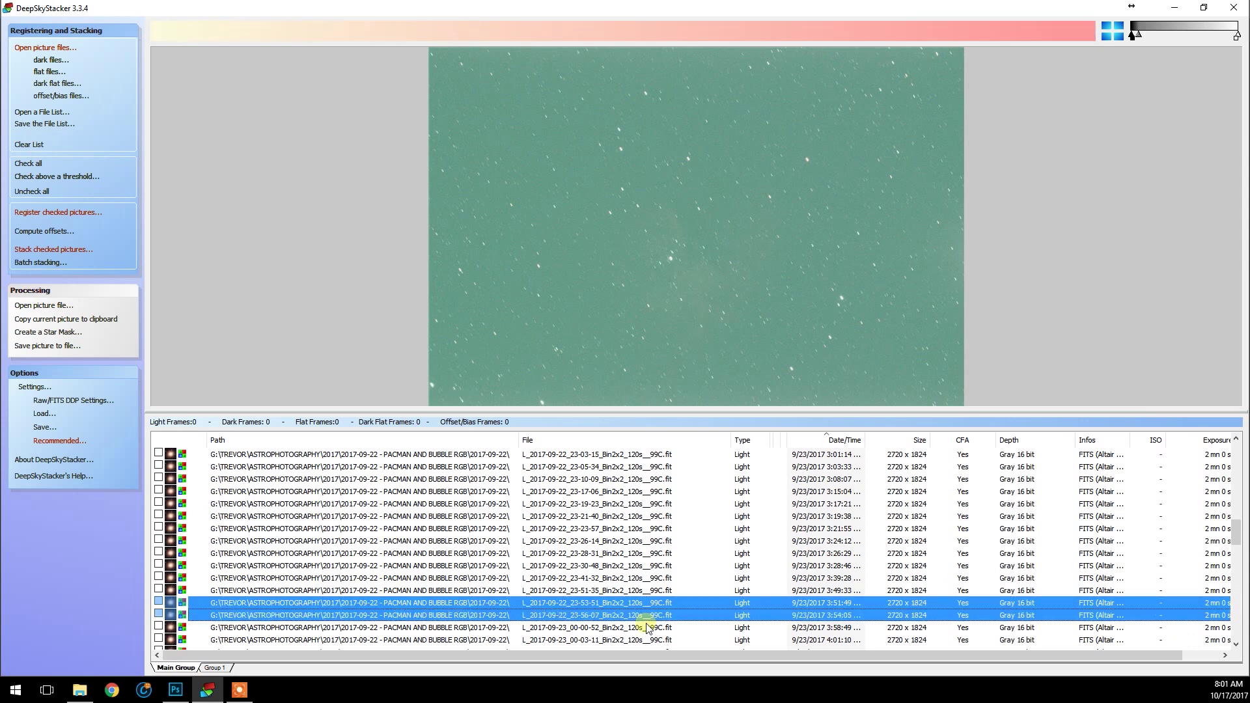
pyautogui.rightClick(647, 628)
pyautogui.click(703, 550)
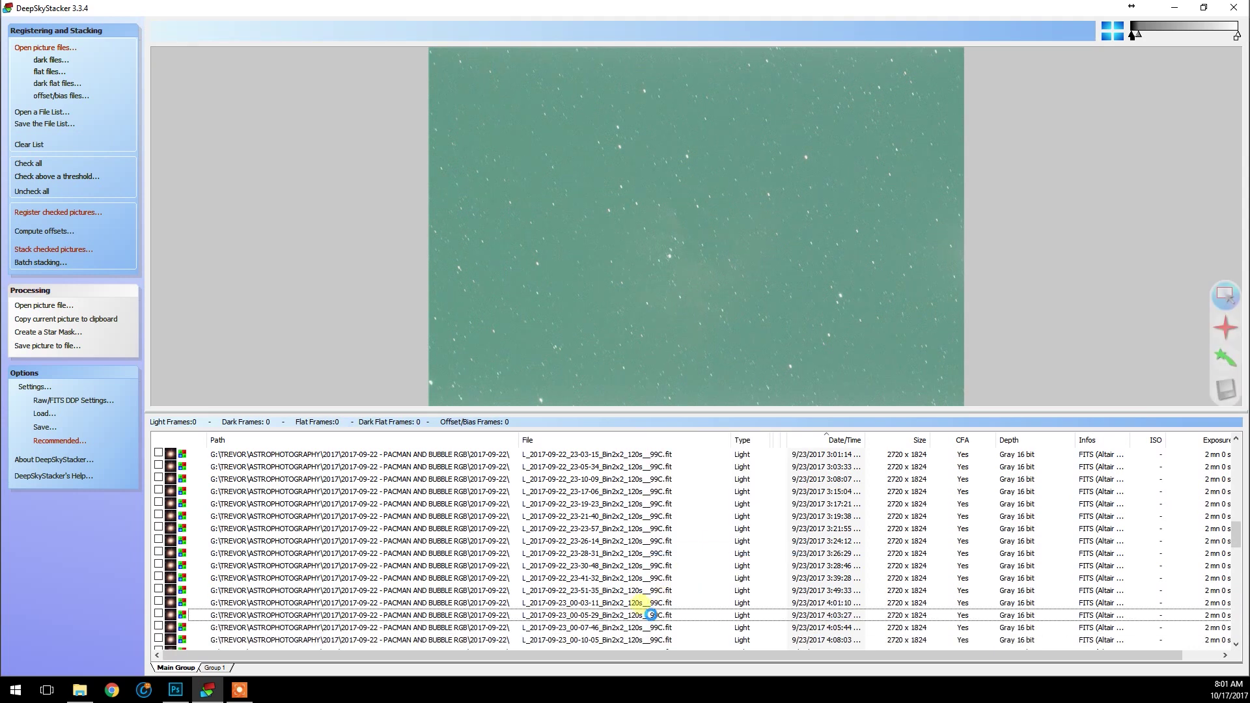
# - Preview light frames 00-03-11, 00-05-29 and 00-07-46
pyautogui.press('Up')
pyautogui.click(638, 615)
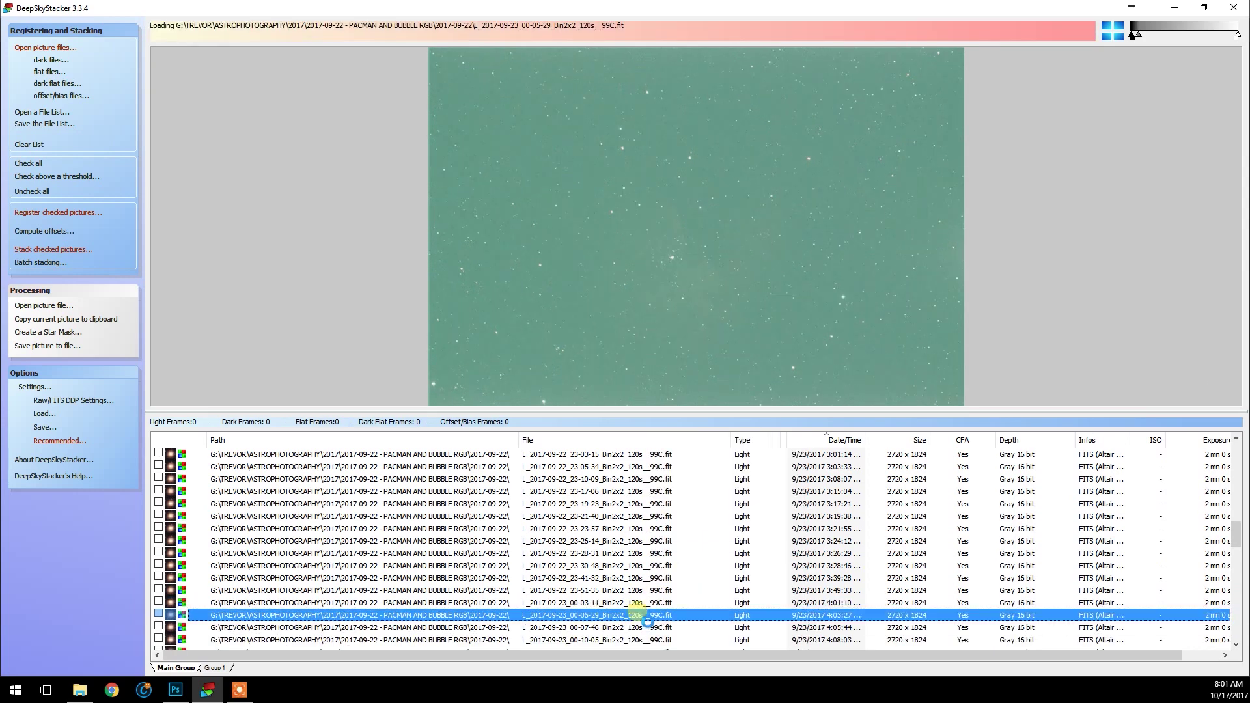
pyautogui.press('Down')
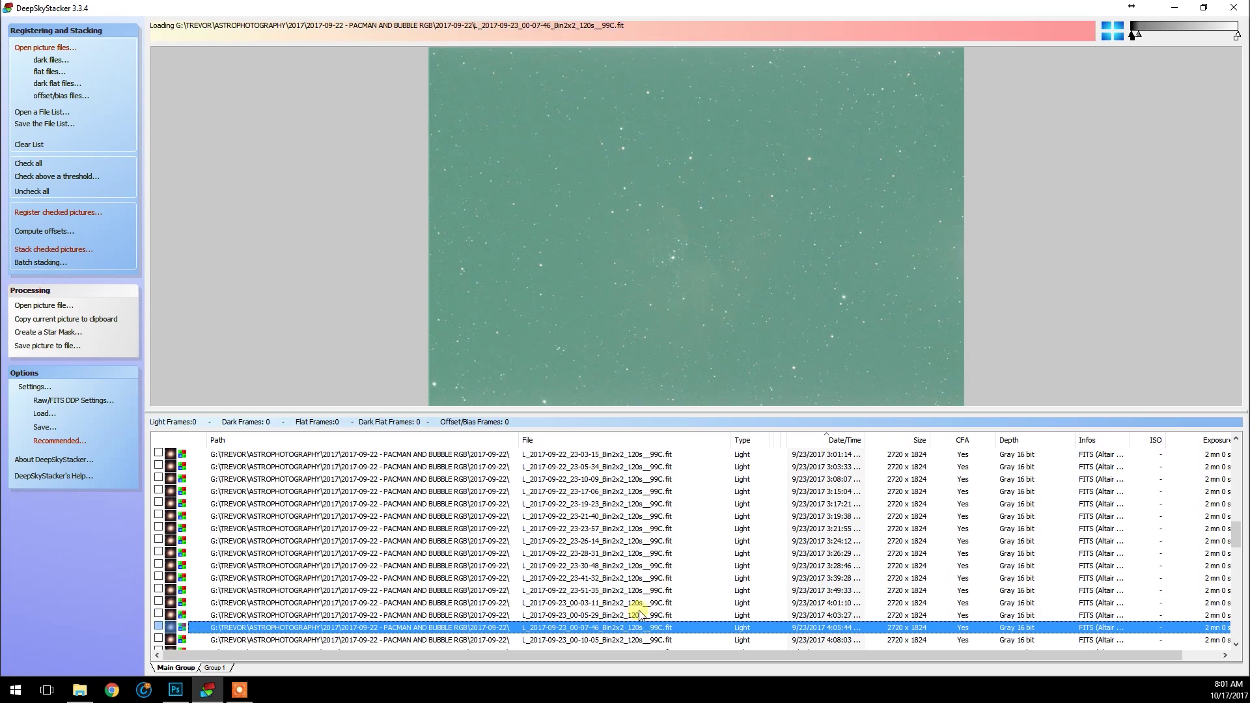
# - Preview light frames 23-26-14 through 00-10-05 one after another
pyautogui.click(1227, 543)
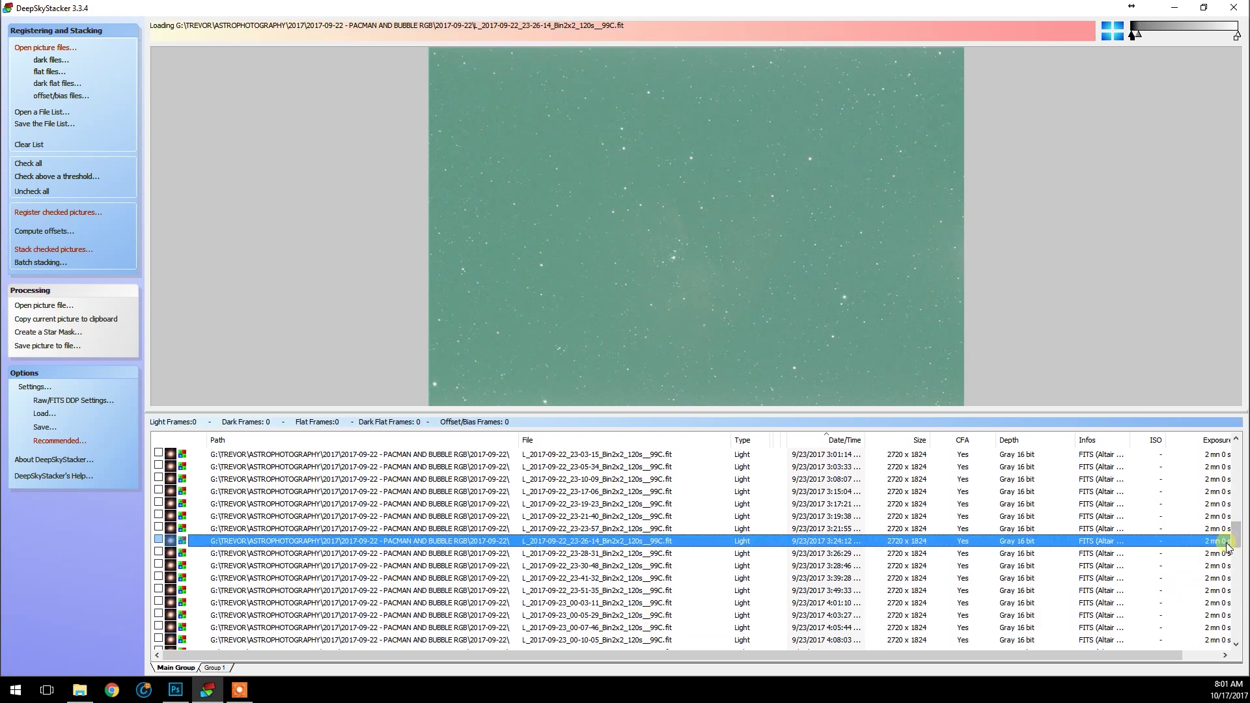
pyautogui.click(668, 554)
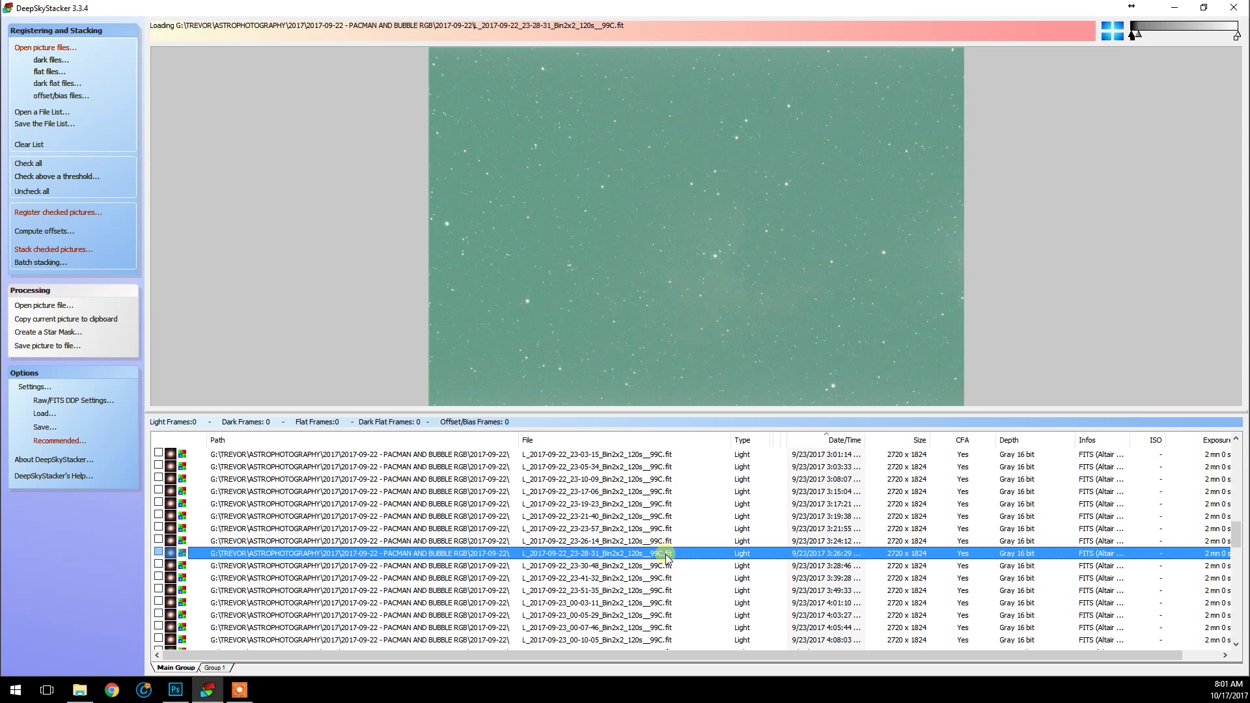
pyautogui.press('Down')
pyautogui.press('Down')
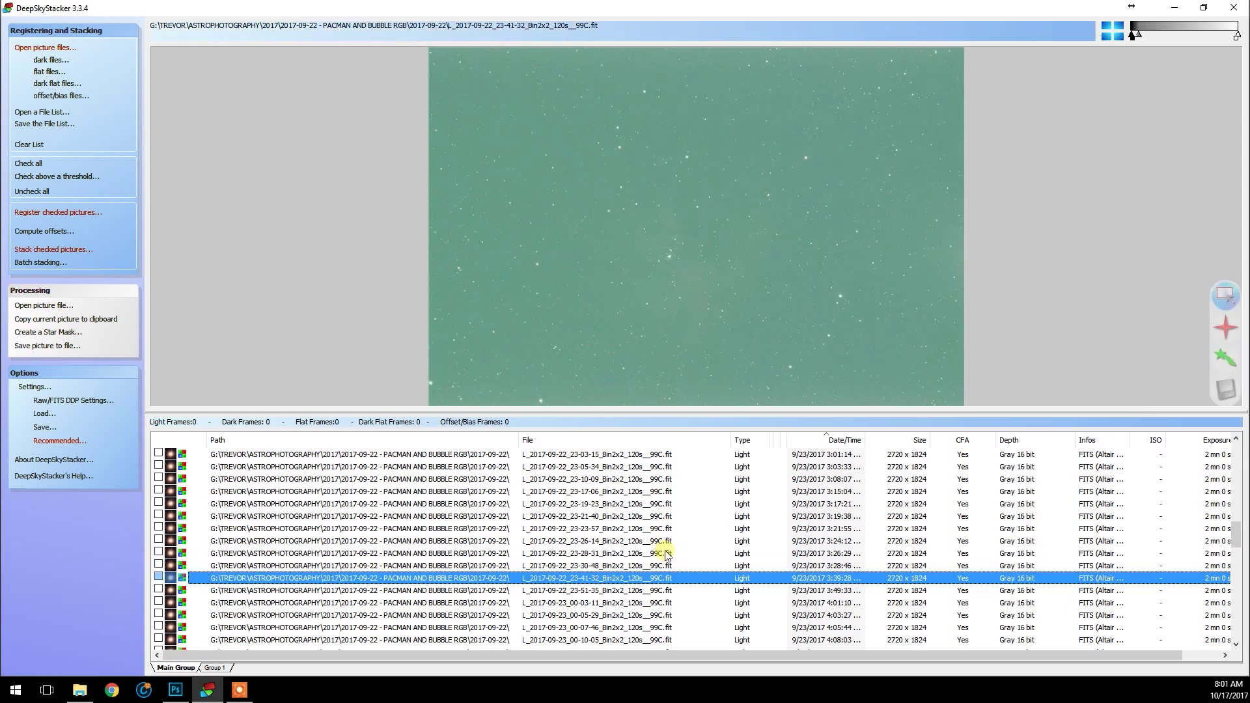
pyautogui.press('Up')
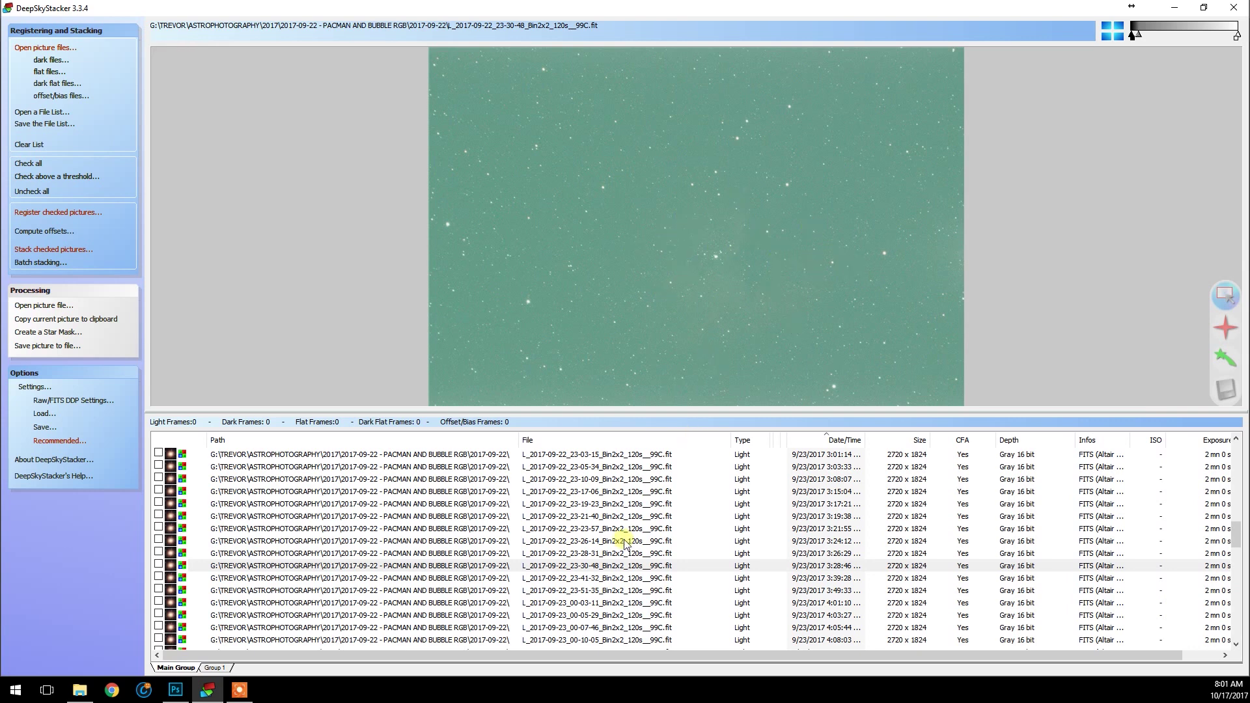
pyautogui.click(664, 579)
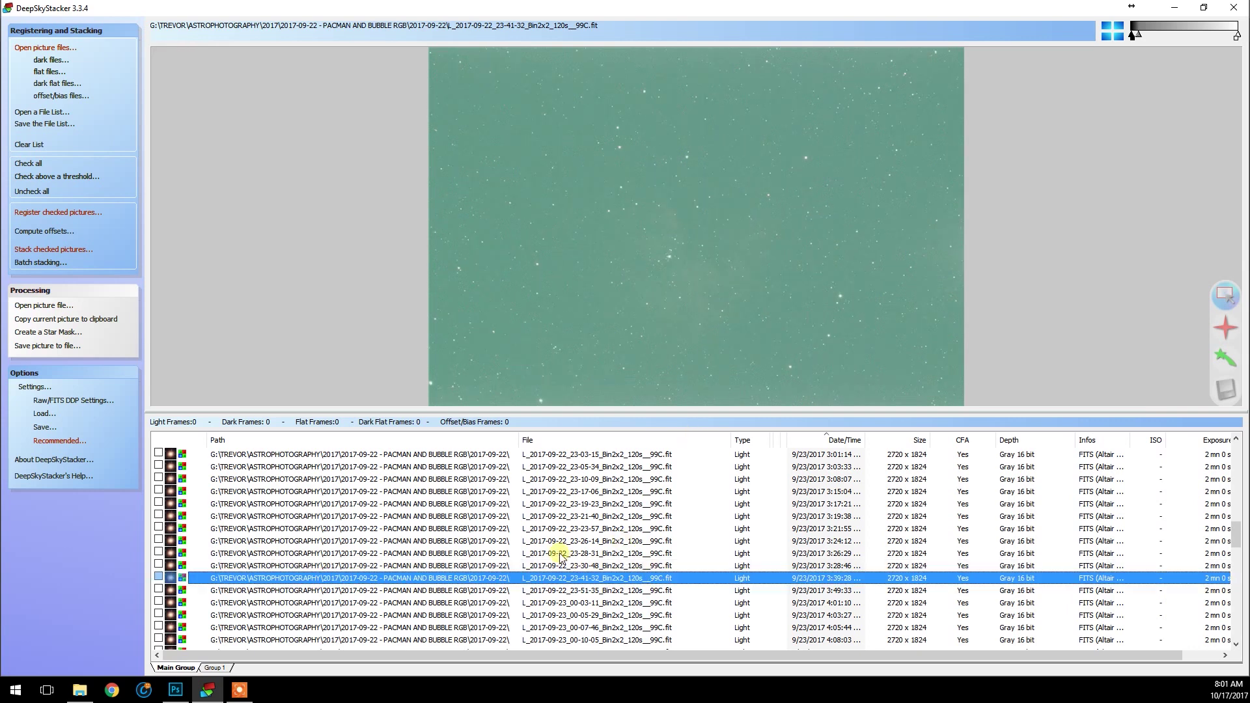
pyautogui.press('Down')
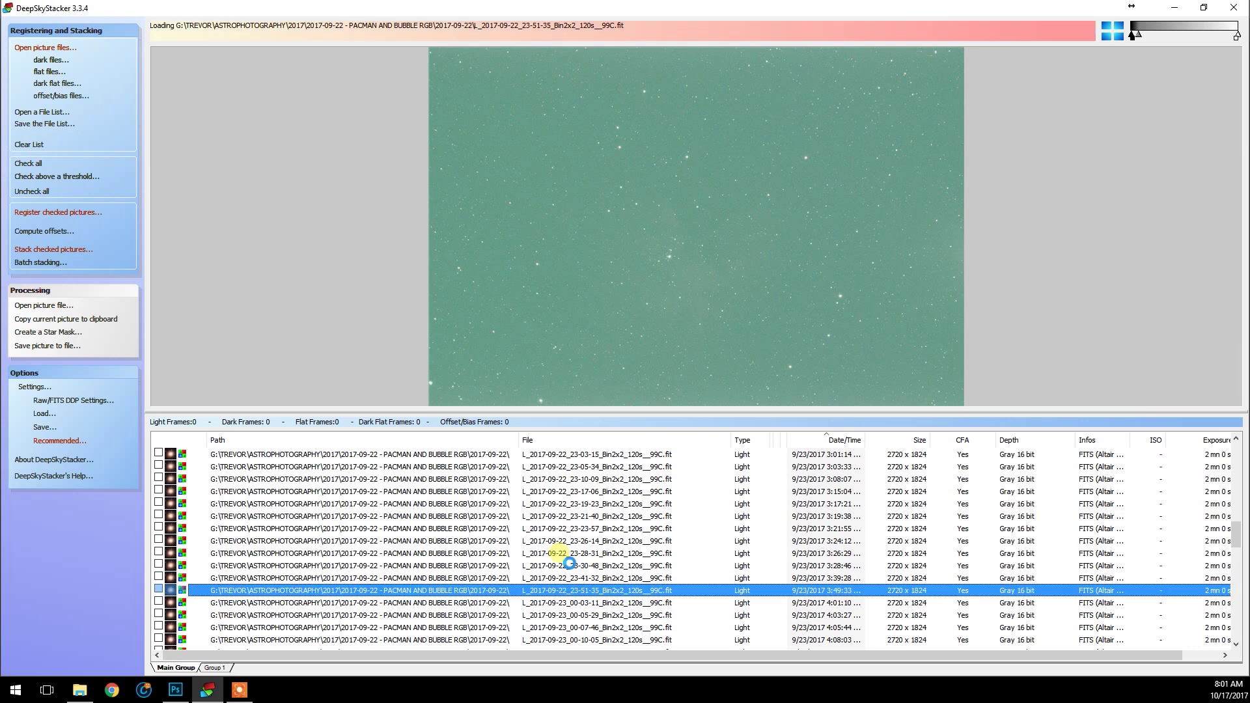
pyautogui.press('Down')
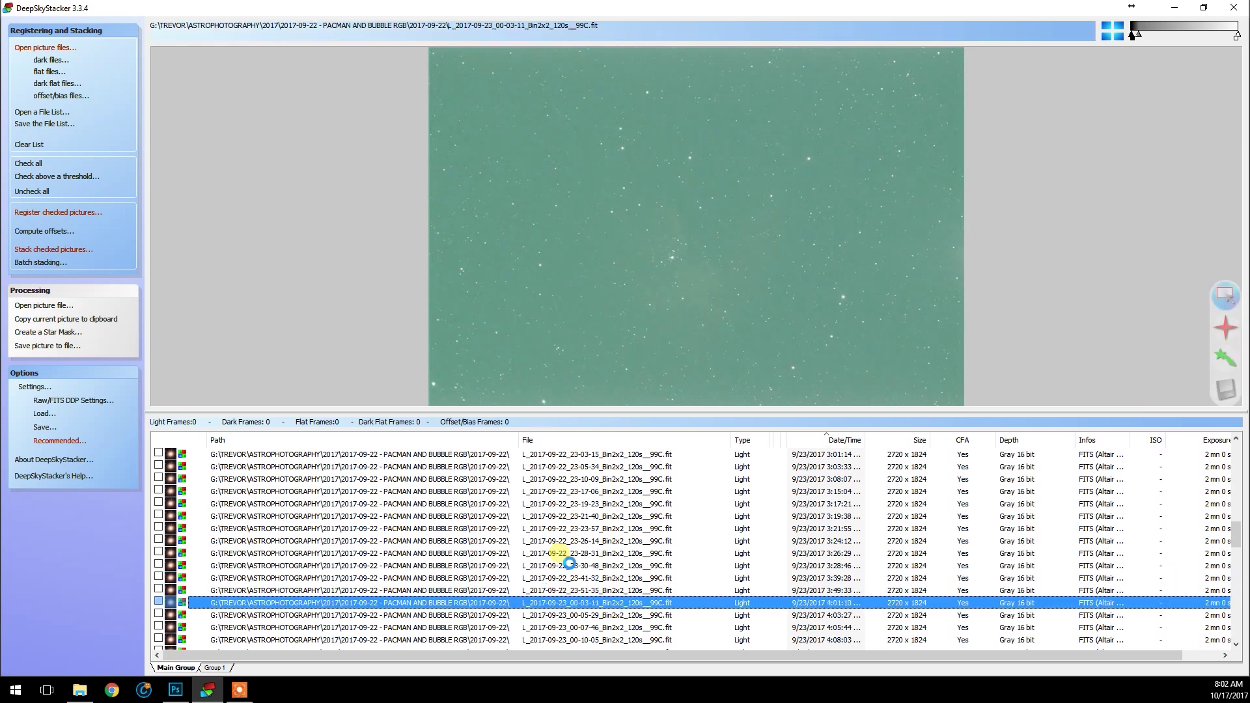
pyautogui.press('Down')
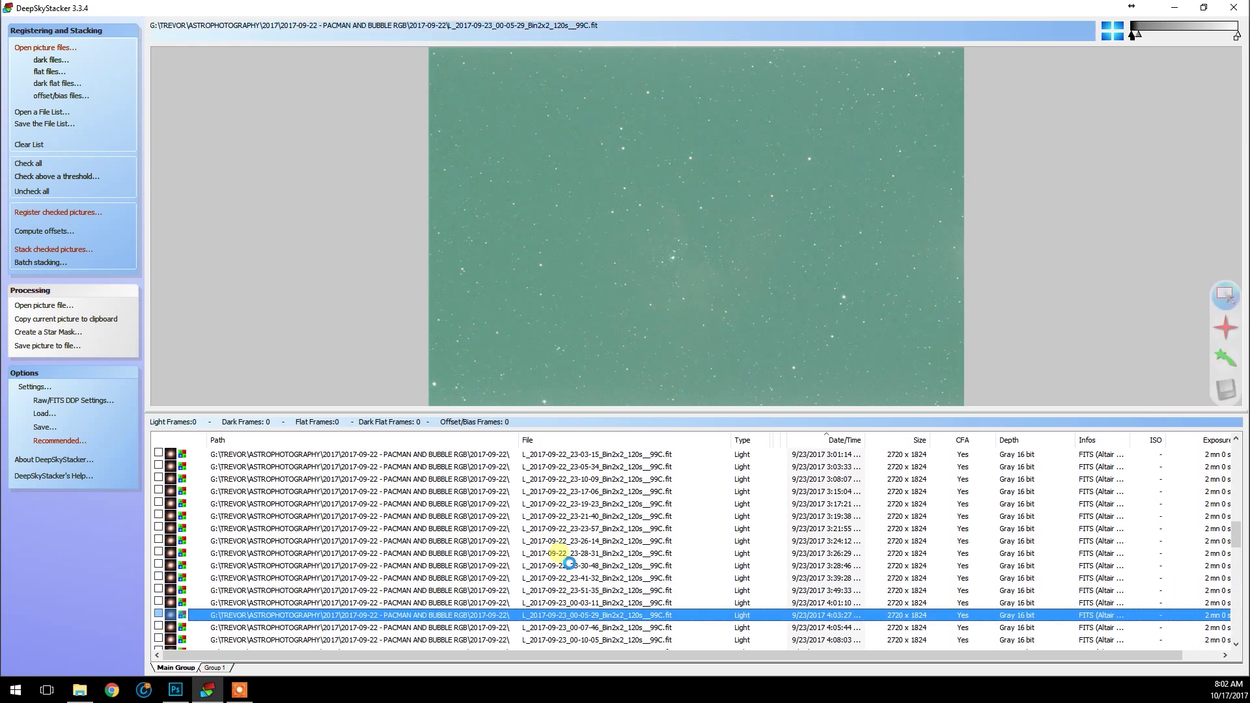
pyautogui.press('Down')
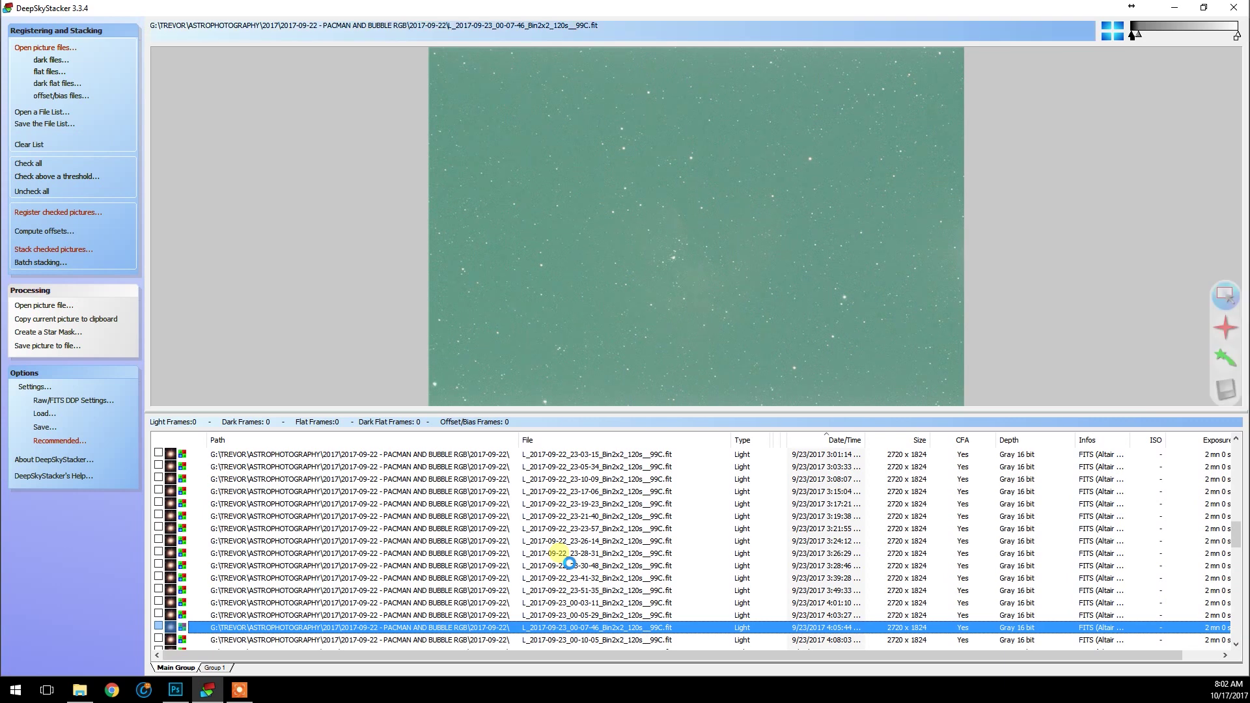
pyautogui.press('Down')
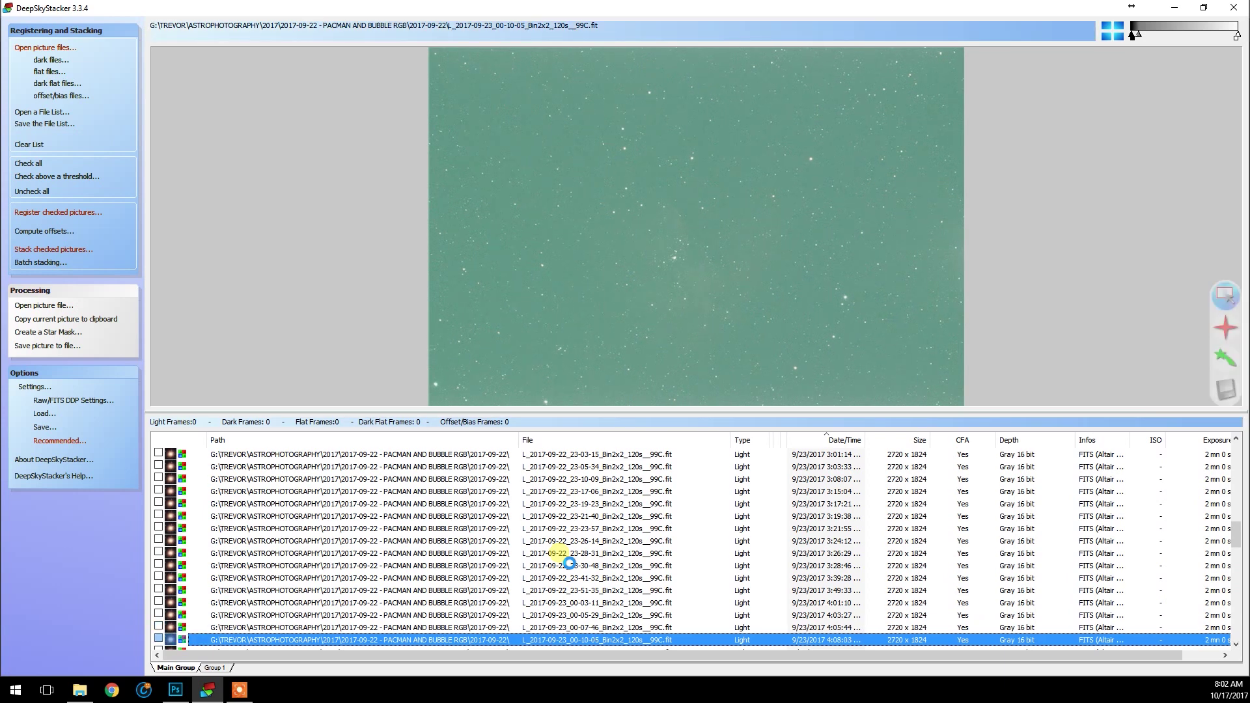
# - Preview light frames 00-12-22 through 00-42-08 and widen the Depth column slightly
pyautogui.moveTo(1237, 538); pyautogui.dragTo(1238, 552)
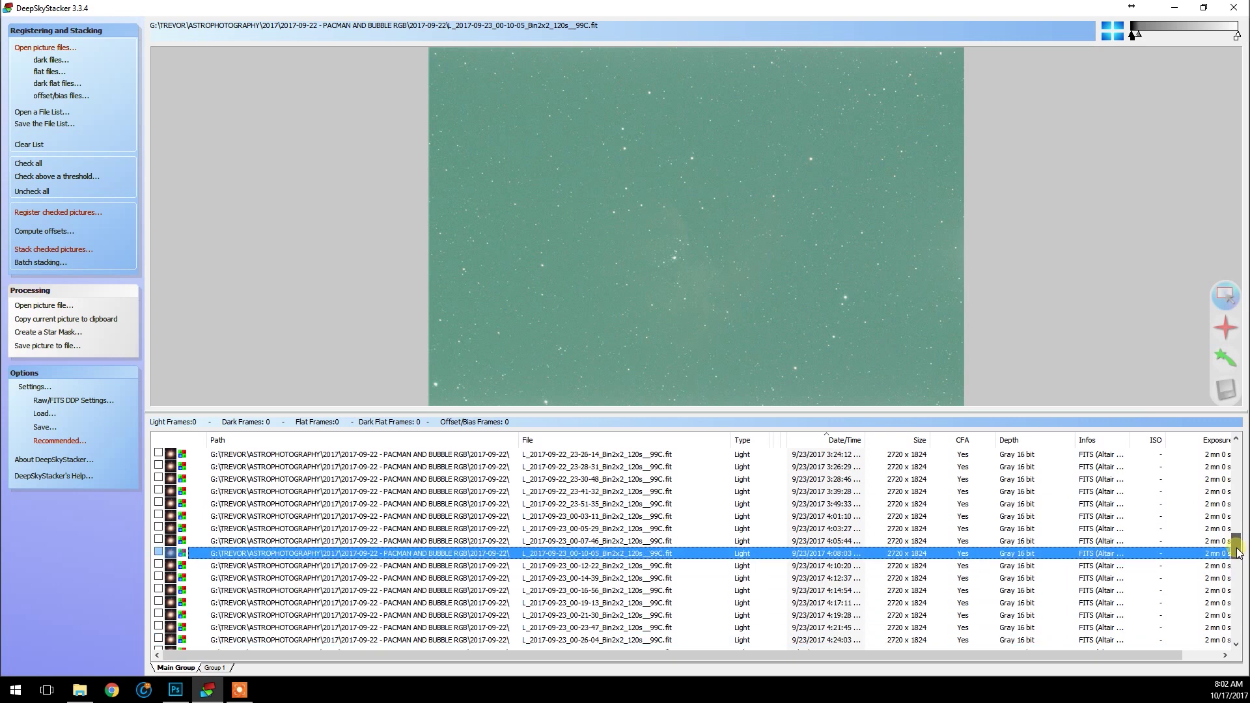
pyautogui.click(695, 567)
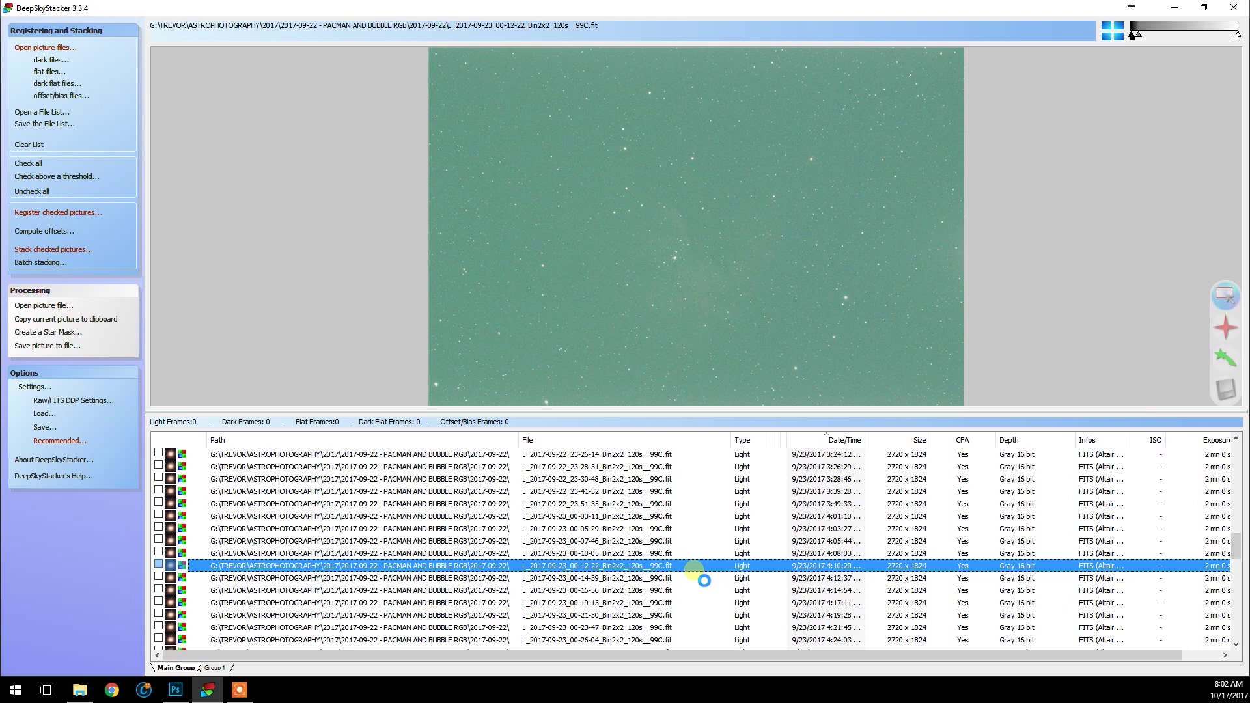
pyautogui.press('Down')
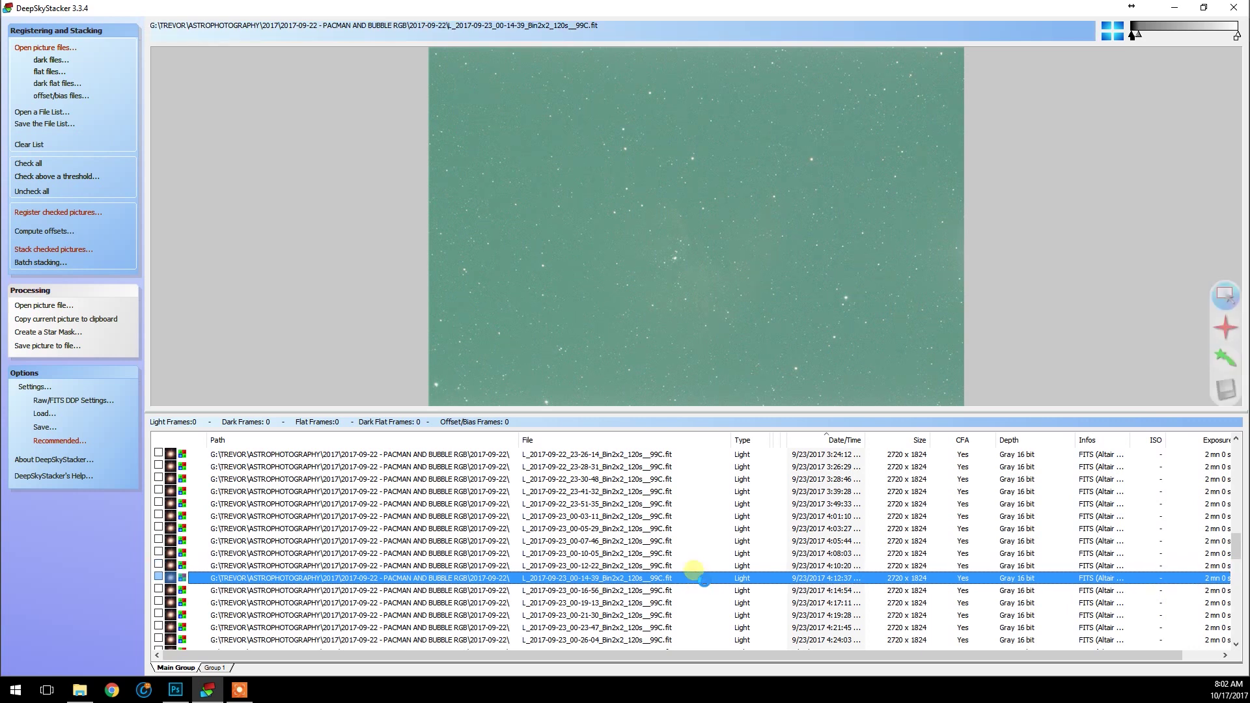
pyautogui.press('Down')
pyautogui.press('Down')
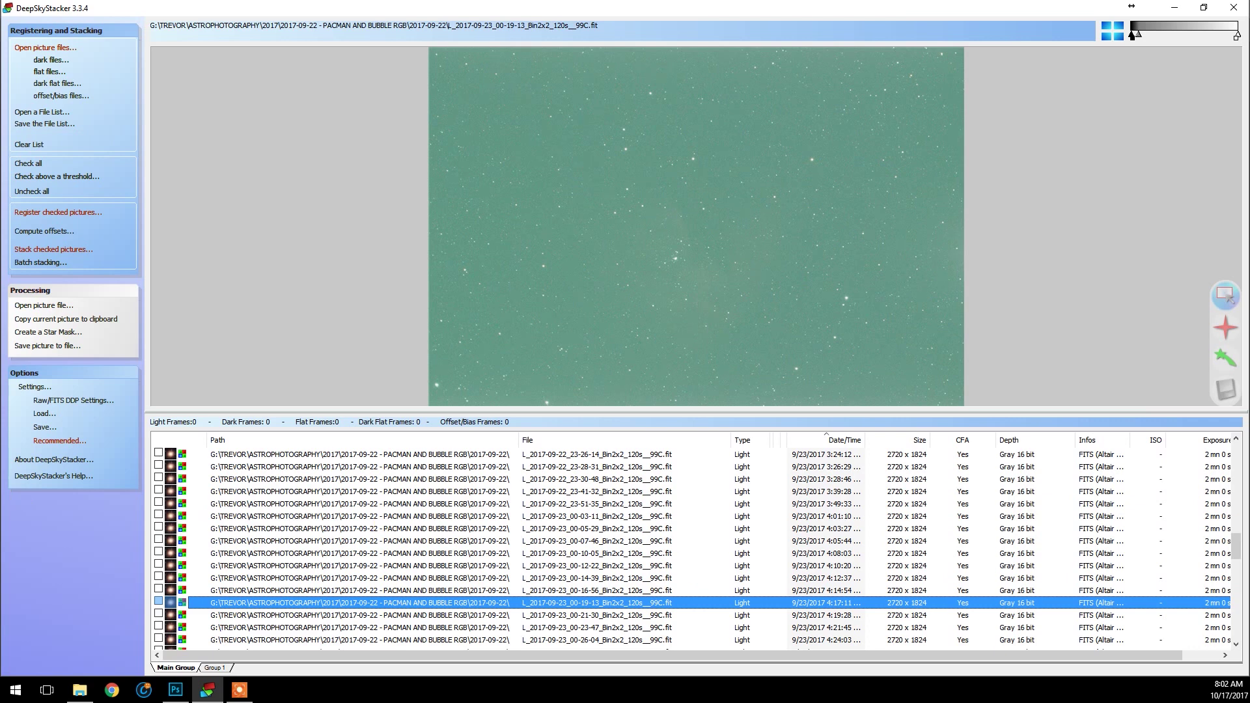
pyautogui.scroll(-4, 1042, 586)
pyautogui.click(1039, 540)
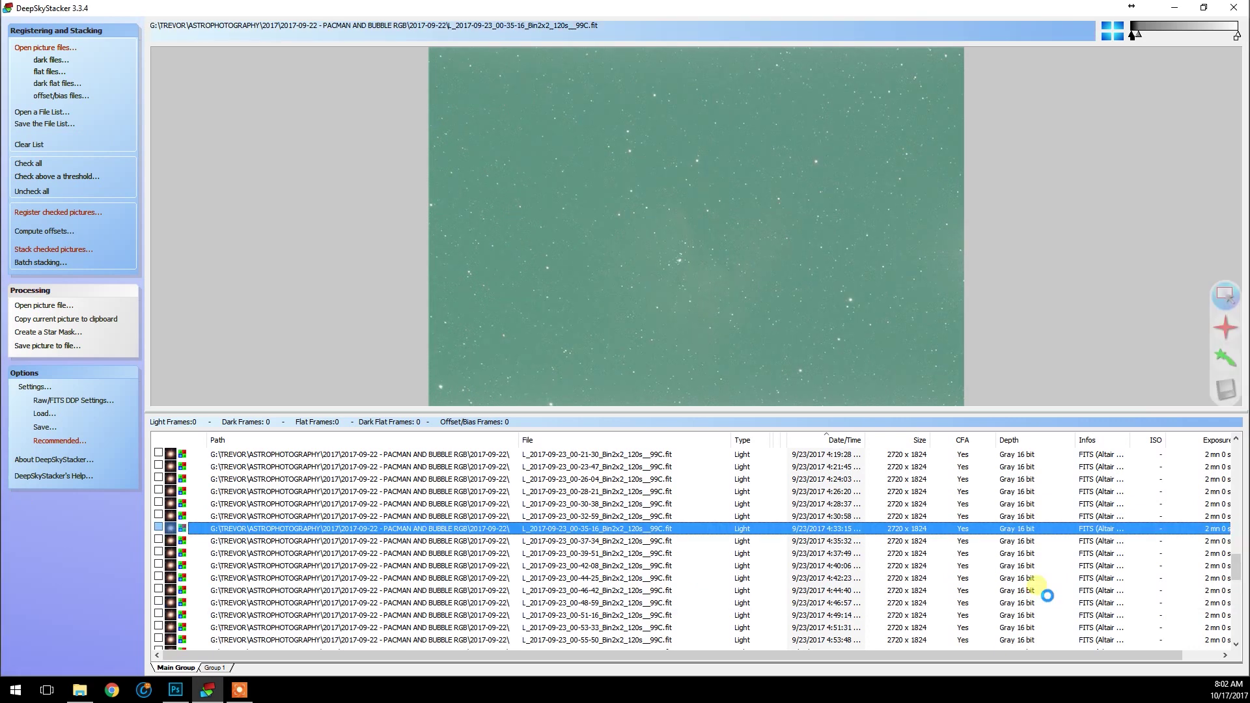
pyautogui.press('Down')
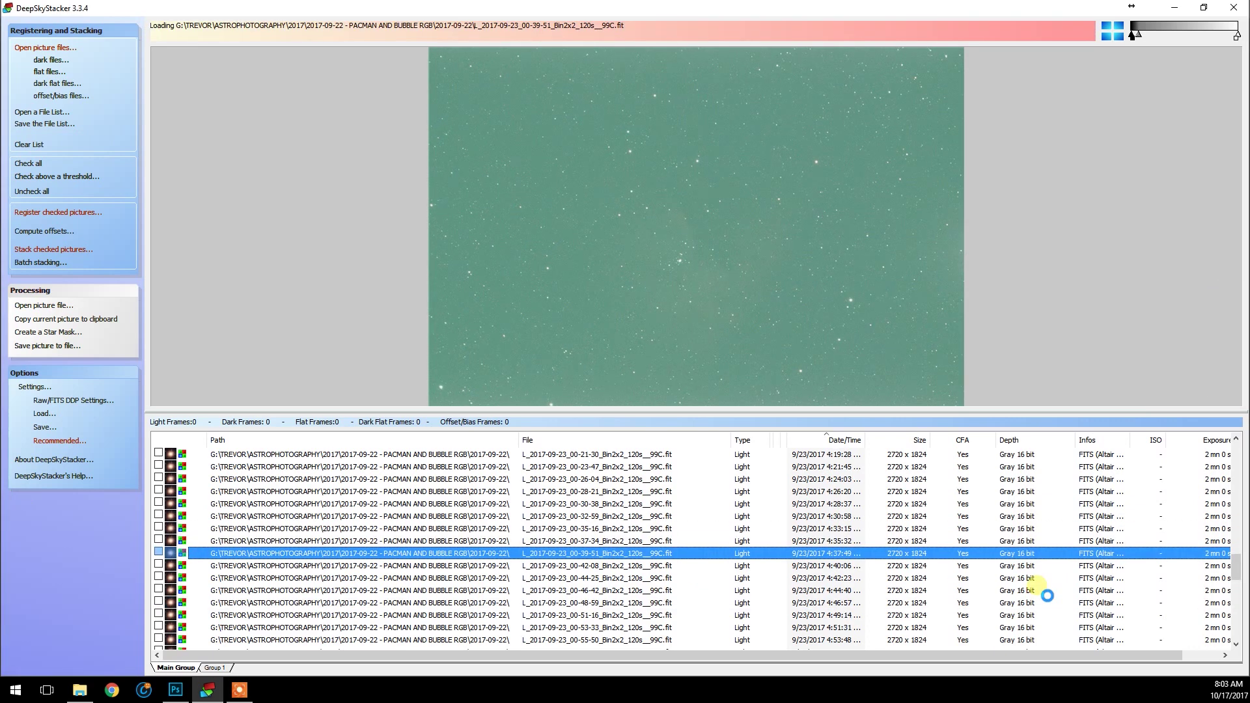
pyautogui.press('Down')
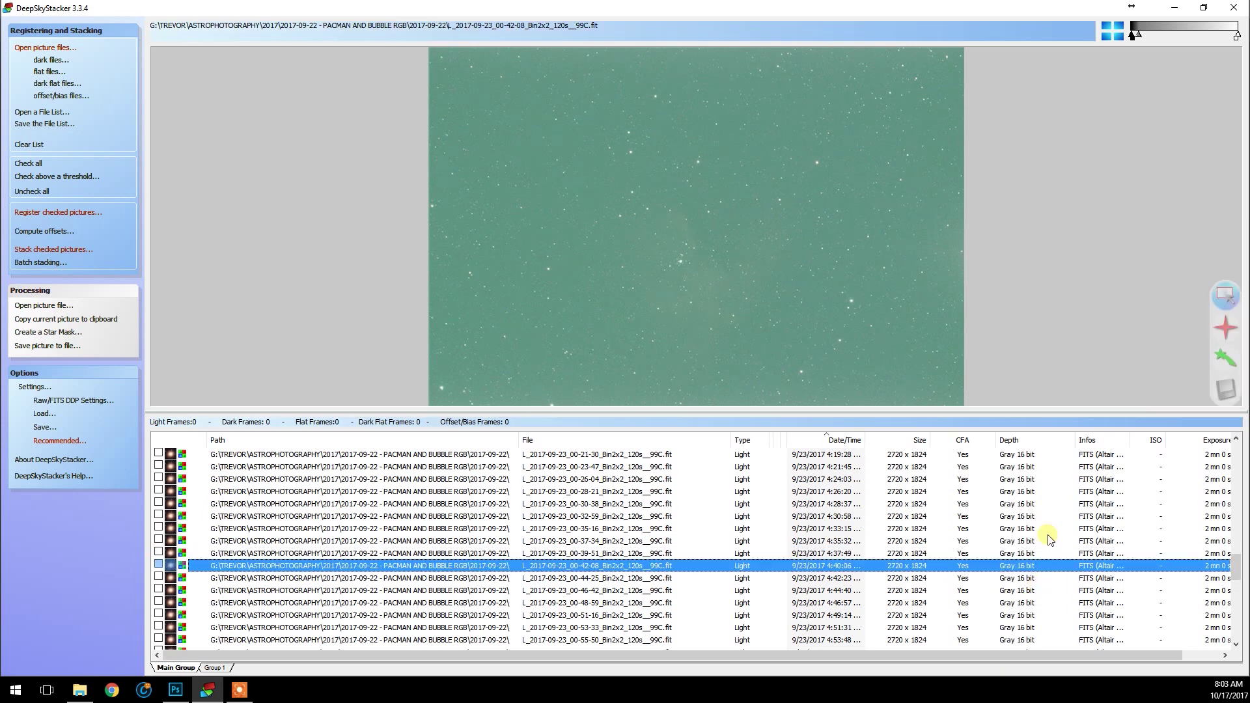
pyautogui.moveTo(1075, 437); pyautogui.dragTo(1157, 435)
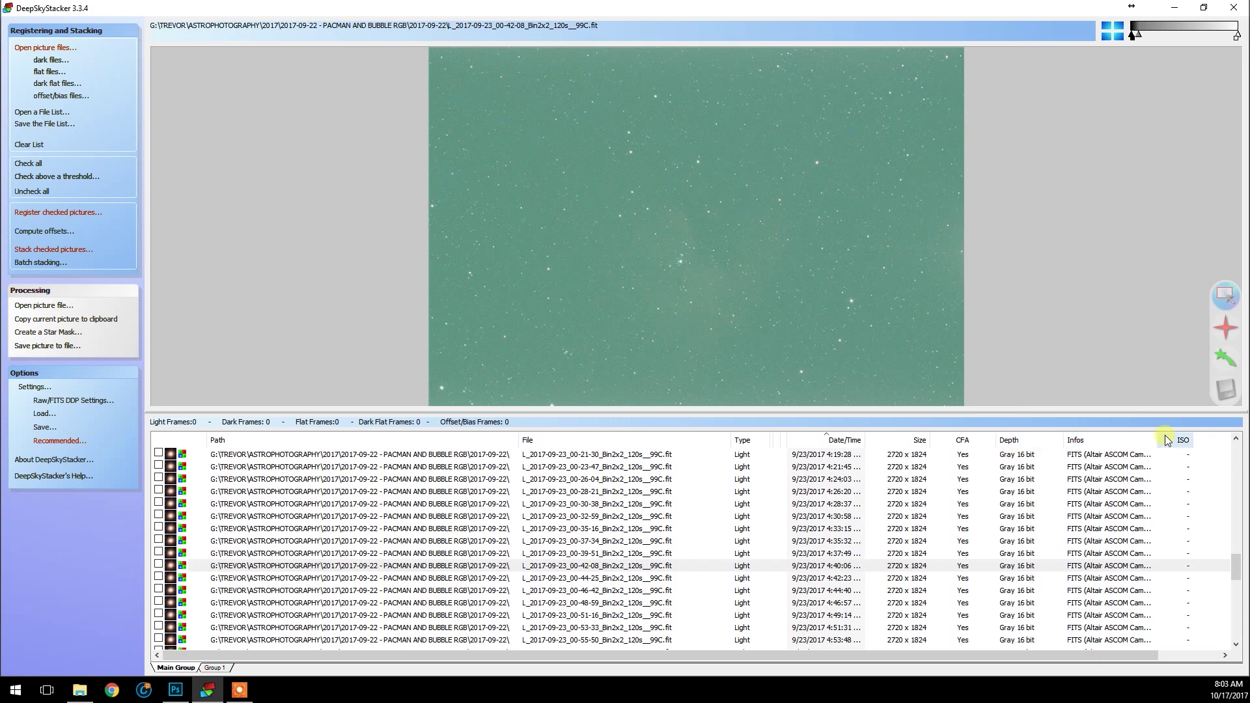
# - Widen the Infos column so the full camera text is visible
pyautogui.moveTo(1159, 440); pyautogui.dragTo(1193, 439)
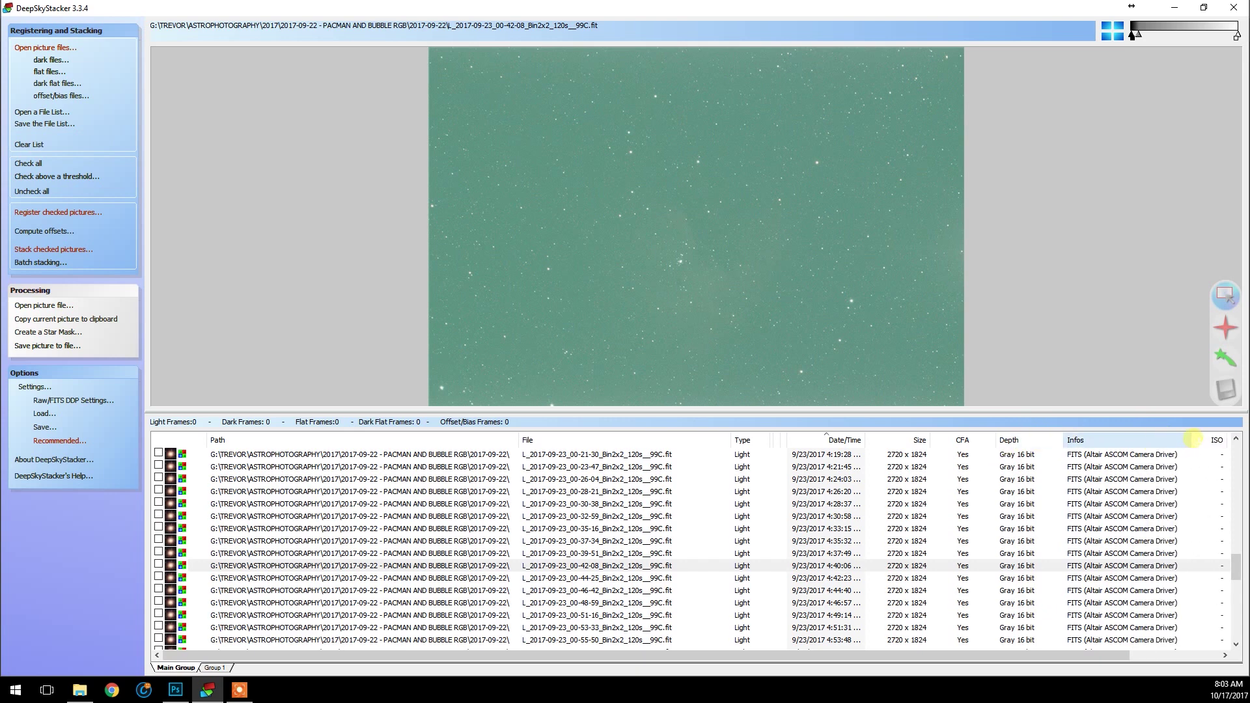
pyautogui.click(1195, 438)
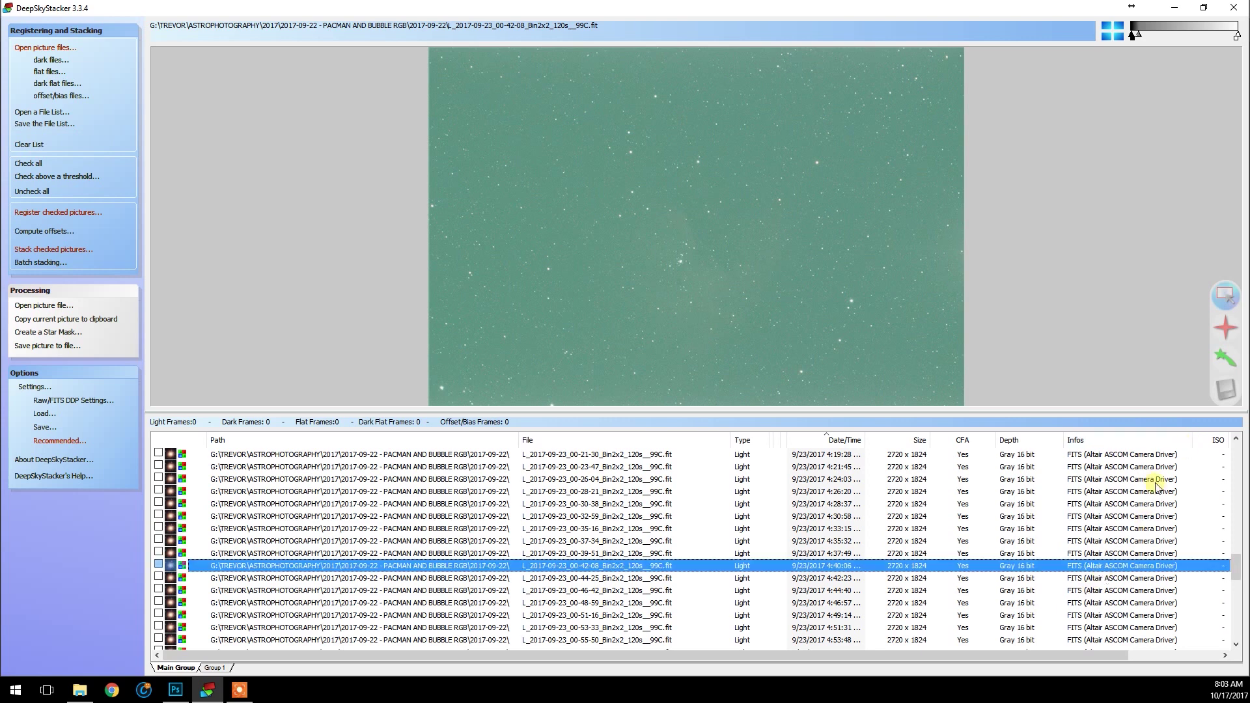
pyautogui.moveTo(1107, 657); pyautogui.dragTo(1206, 653)
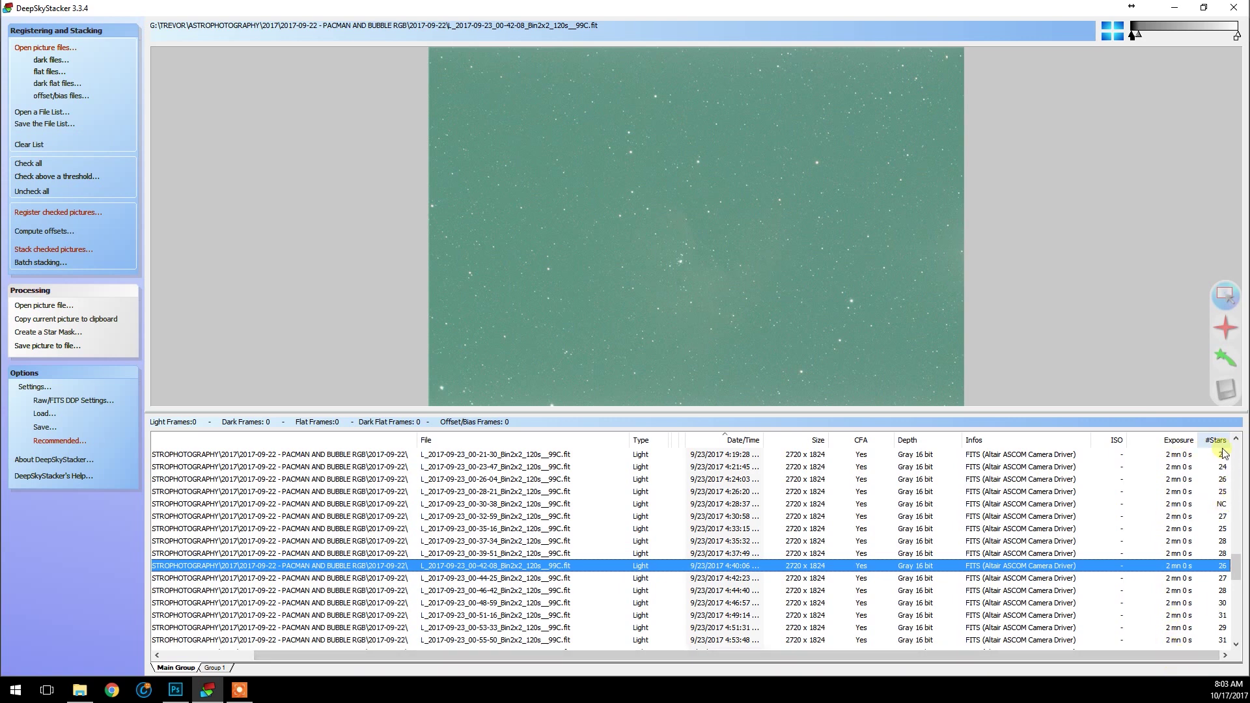
# - Compare frame 00-30-38 (no star count) with 00-28-21 and 00-32-59, then preview 00-48-59 and 00-51-16
pyautogui.click(882, 504)
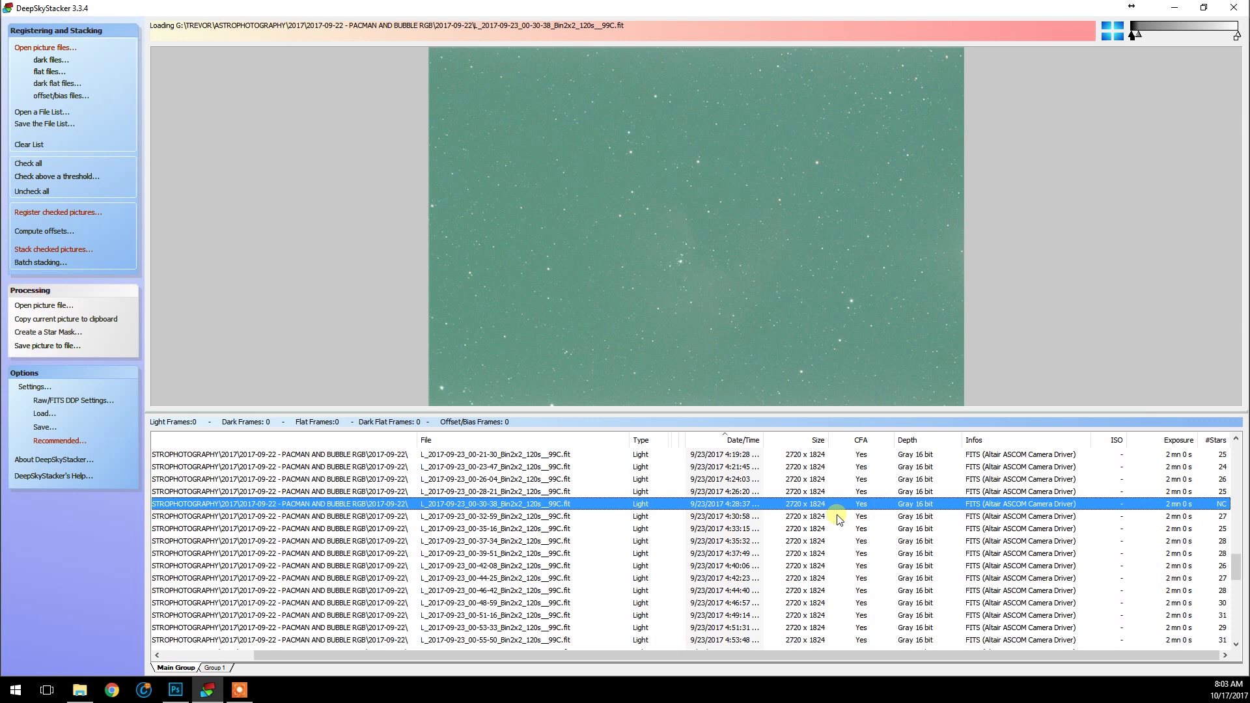
pyautogui.click(831, 488)
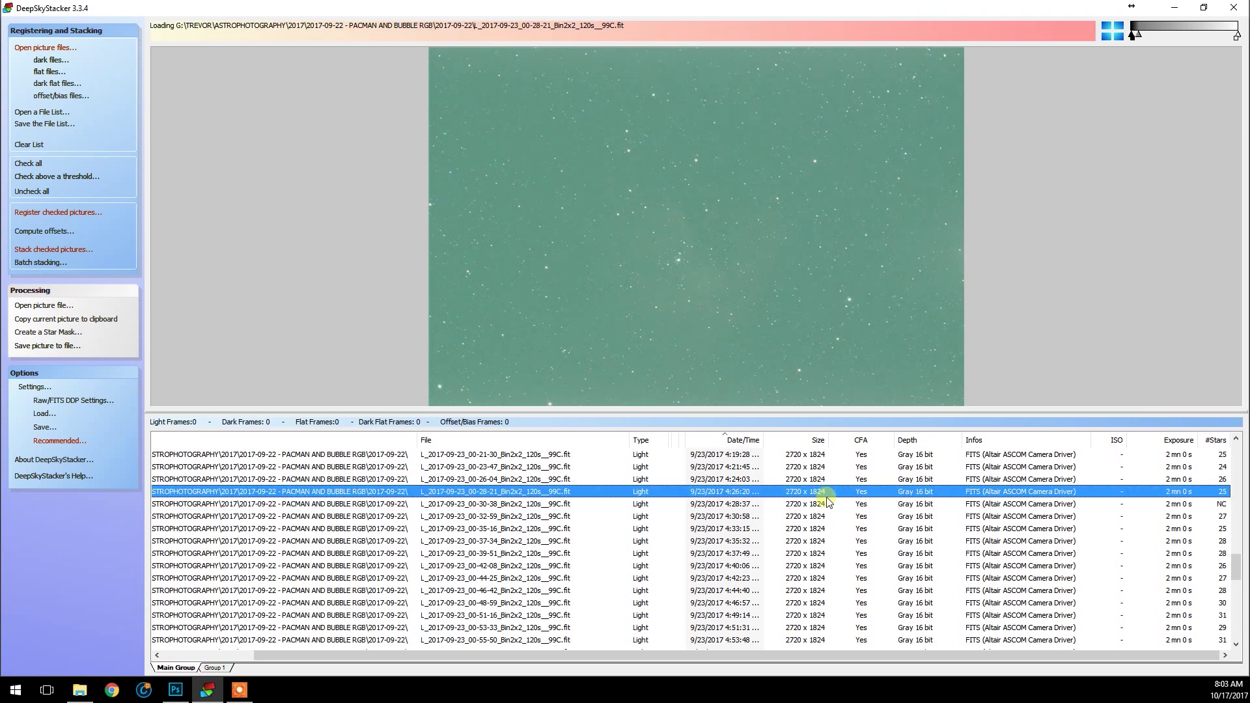
pyautogui.click(821, 515)
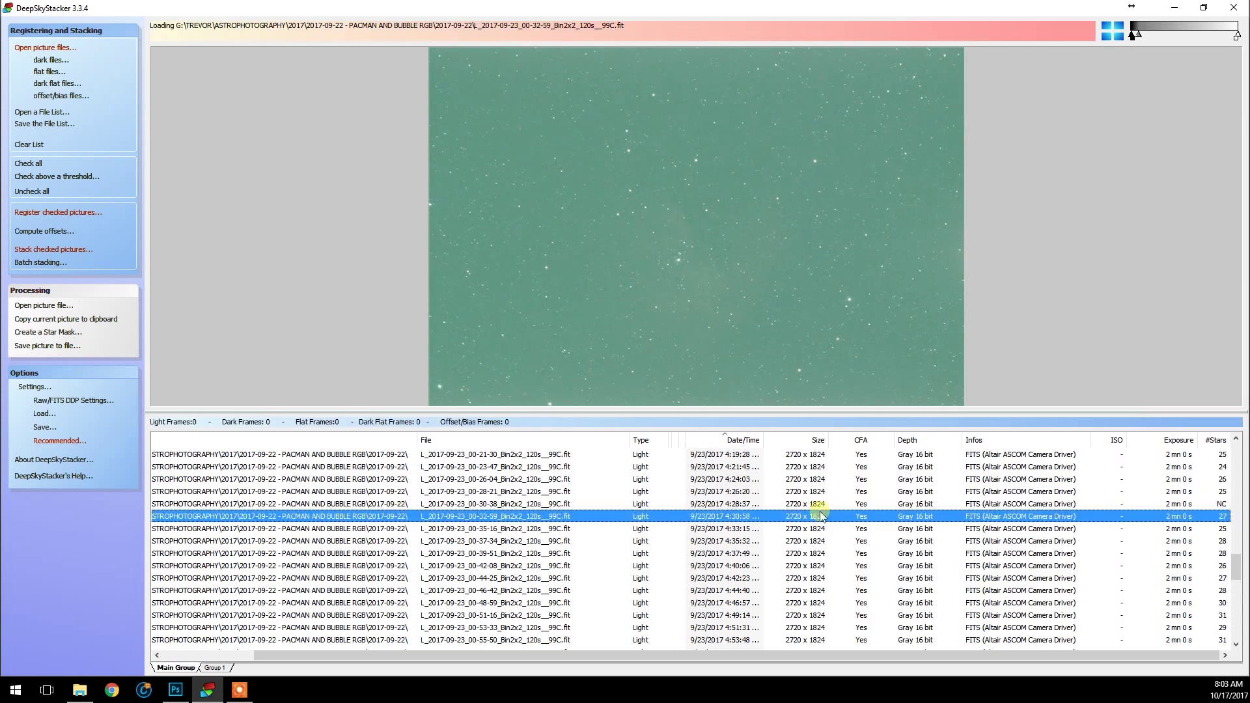
pyautogui.click(829, 505)
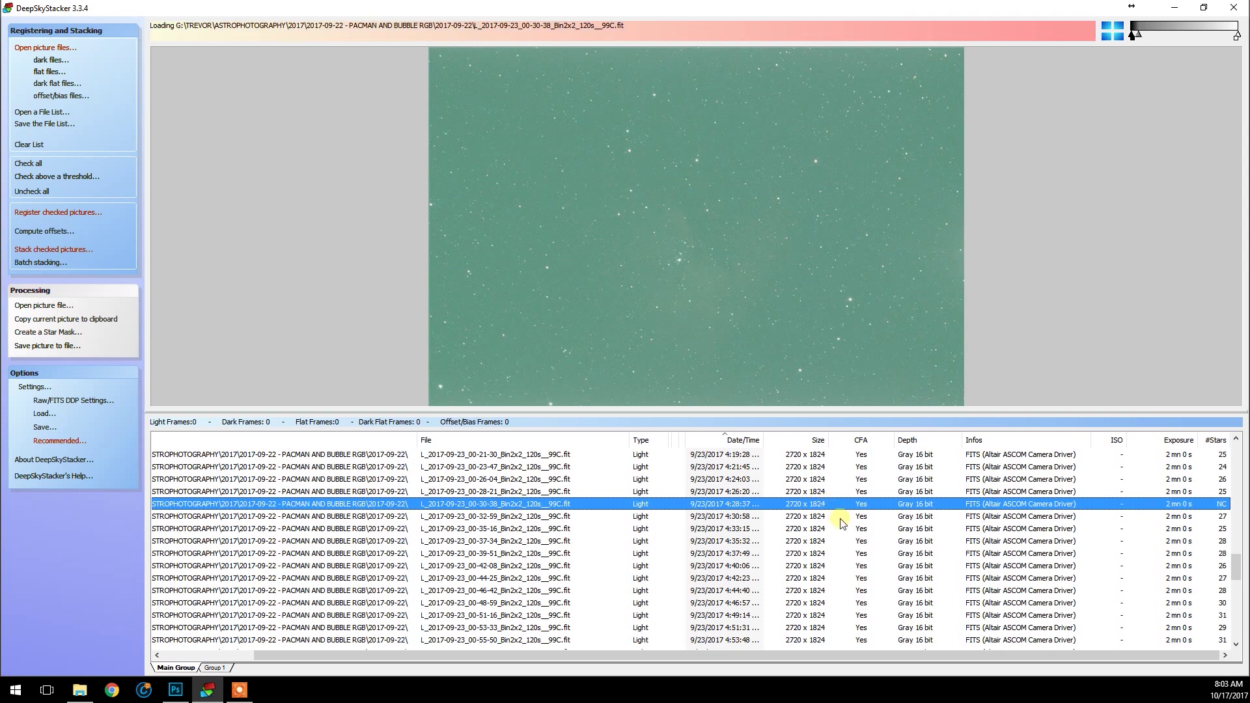
pyautogui.click(847, 517)
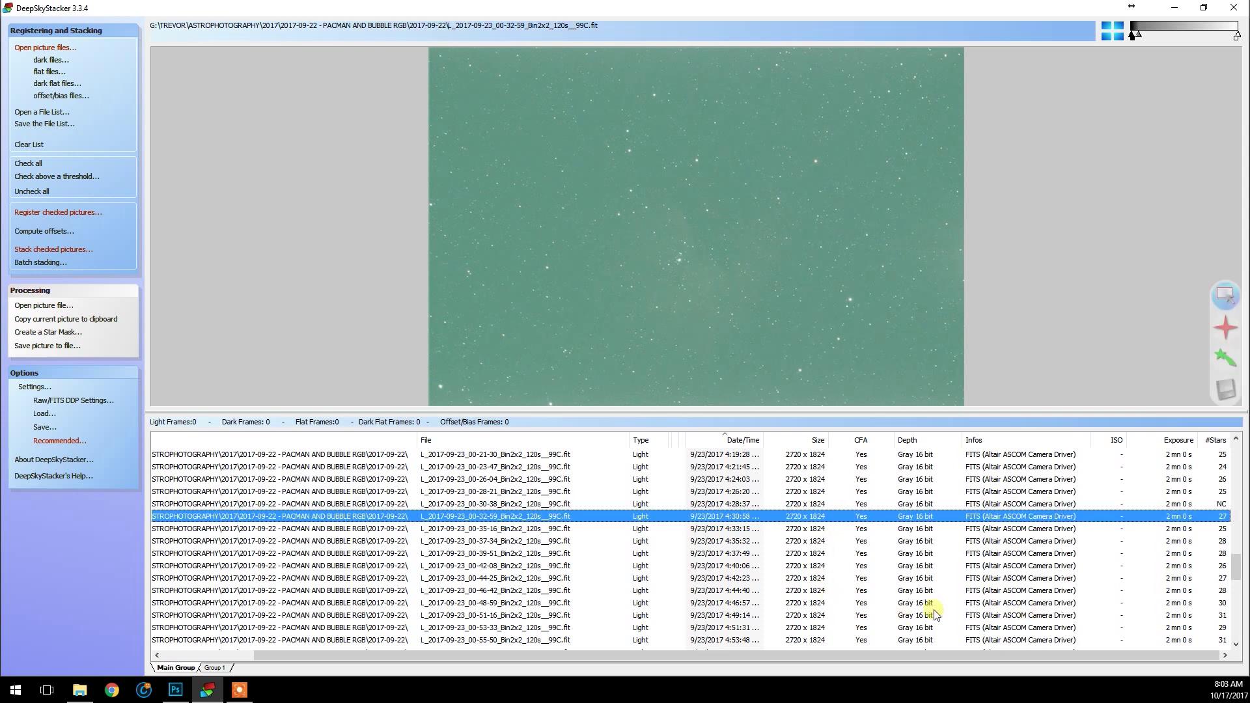
pyautogui.click(562, 603)
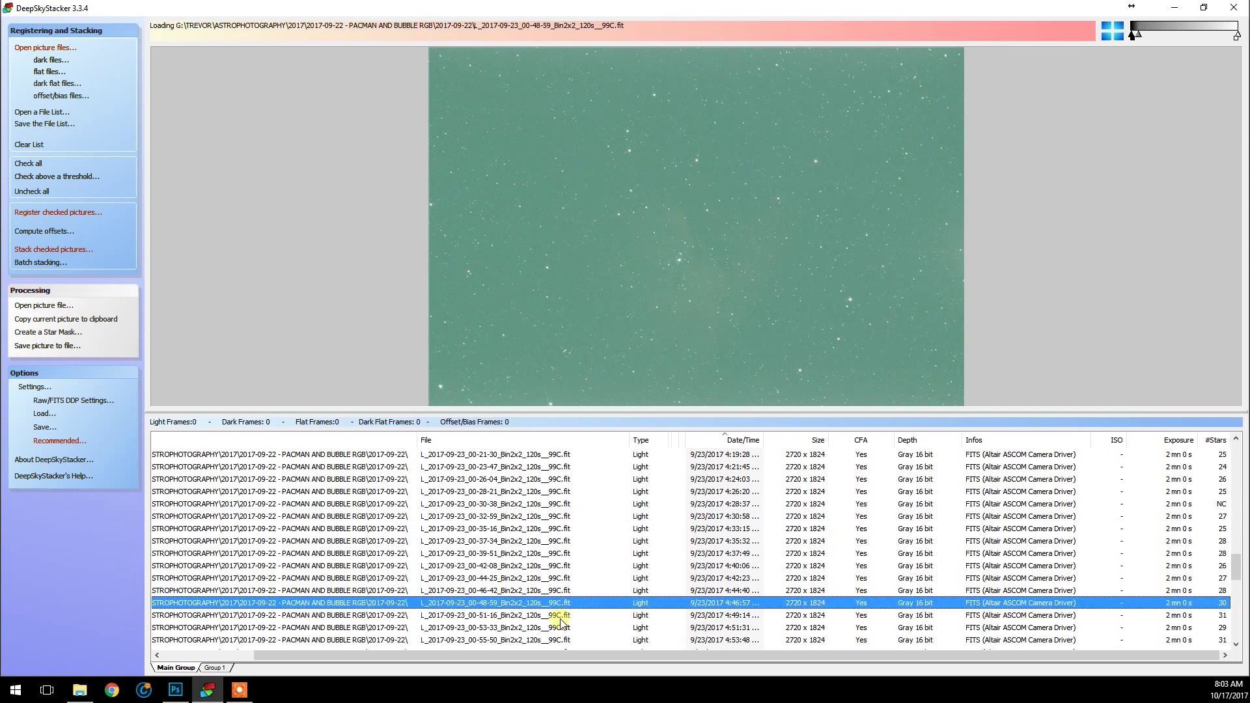
pyautogui.click(573, 615)
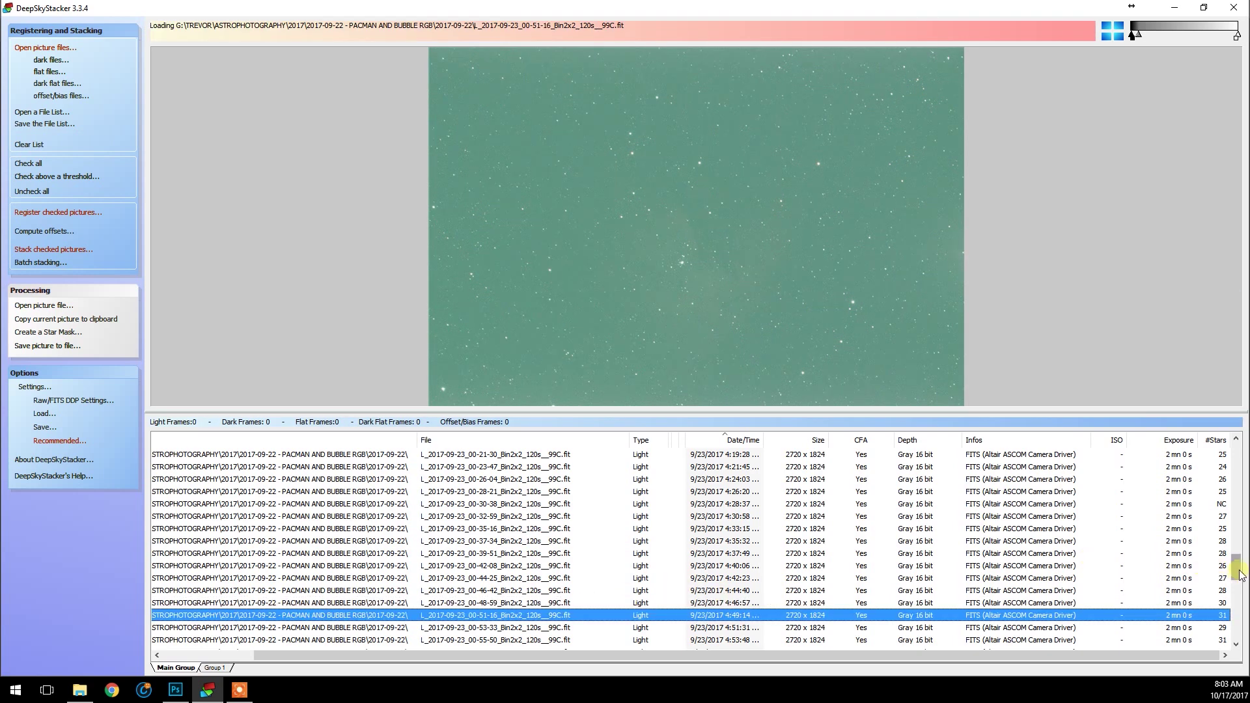
# - Step through light frames 00-53-33 to 01-16-28, then bring up the menu for frame 01-14-11
pyautogui.scroll(-2, 1236, 581)
pyautogui.click(709, 556)
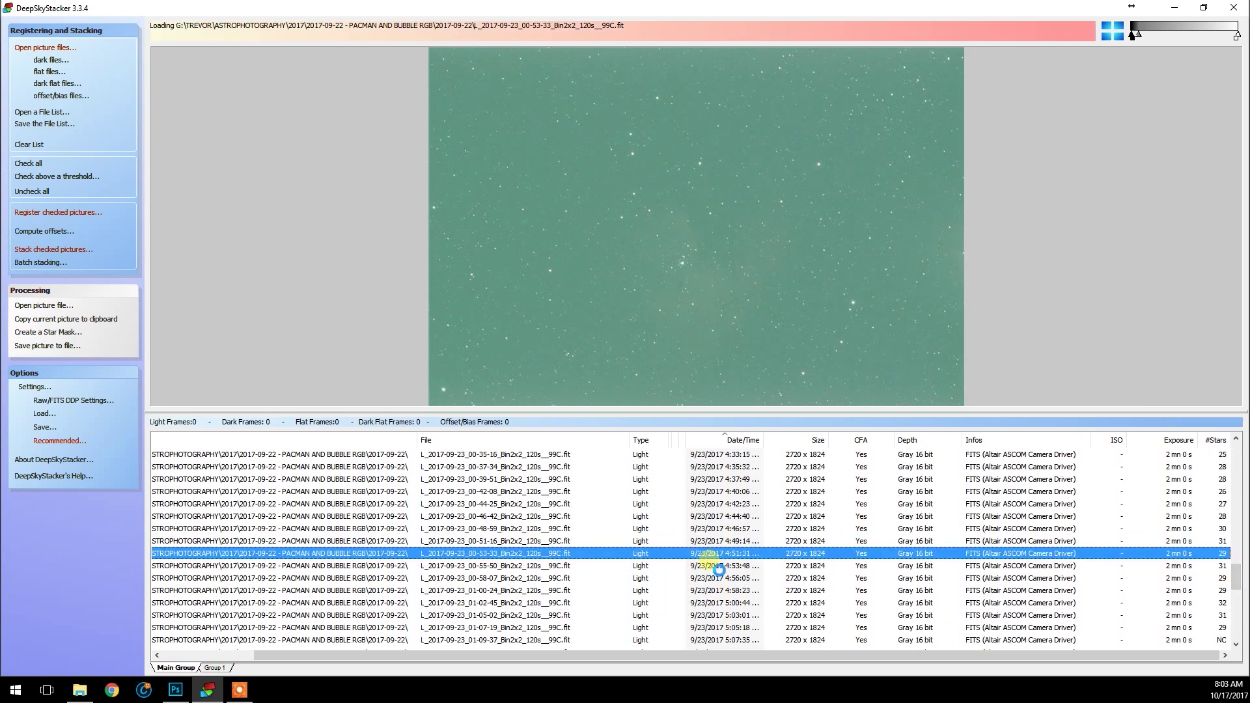
pyautogui.click(713, 565)
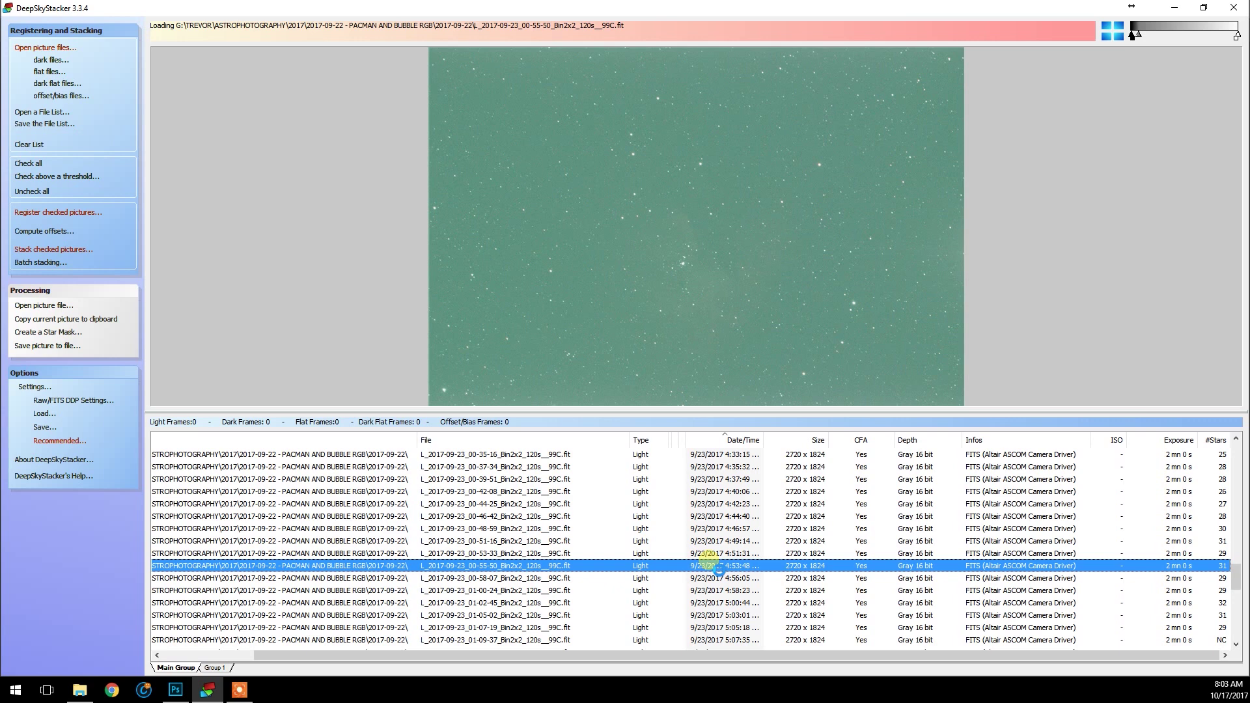
pyautogui.click(718, 578)
pyautogui.press('Down')
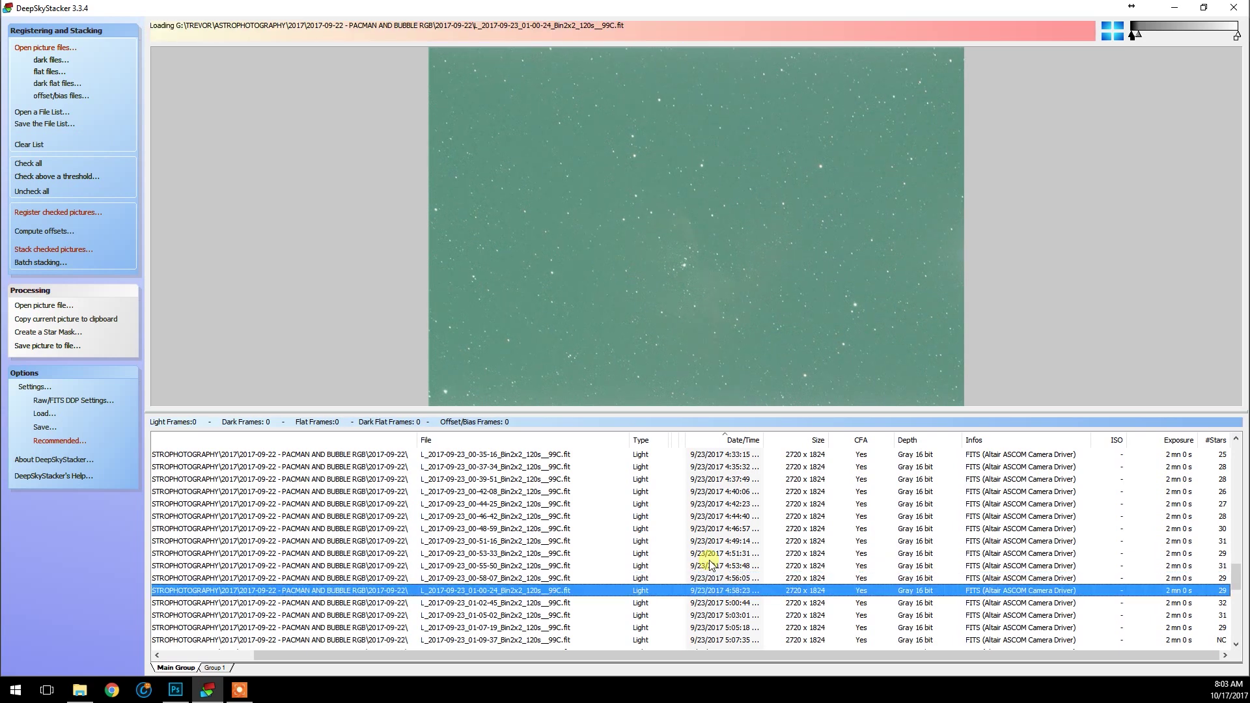
pyautogui.press('Down')
pyautogui.press('Down')
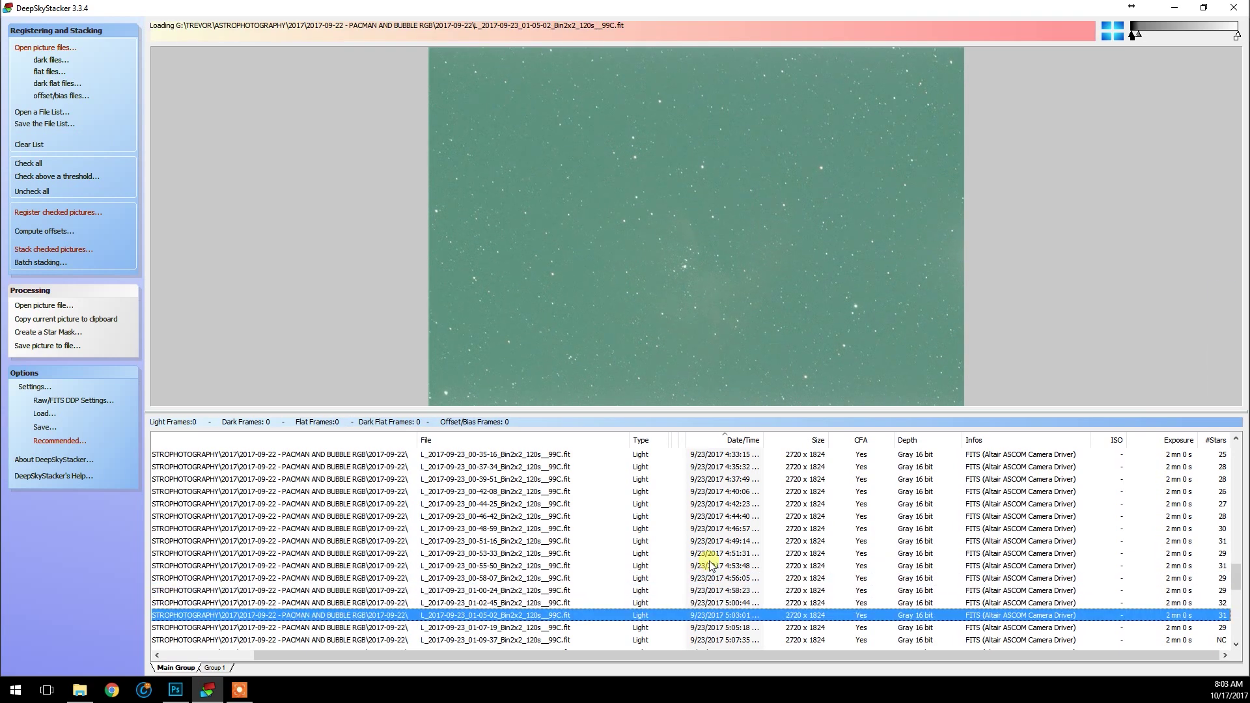
pyautogui.press('Down')
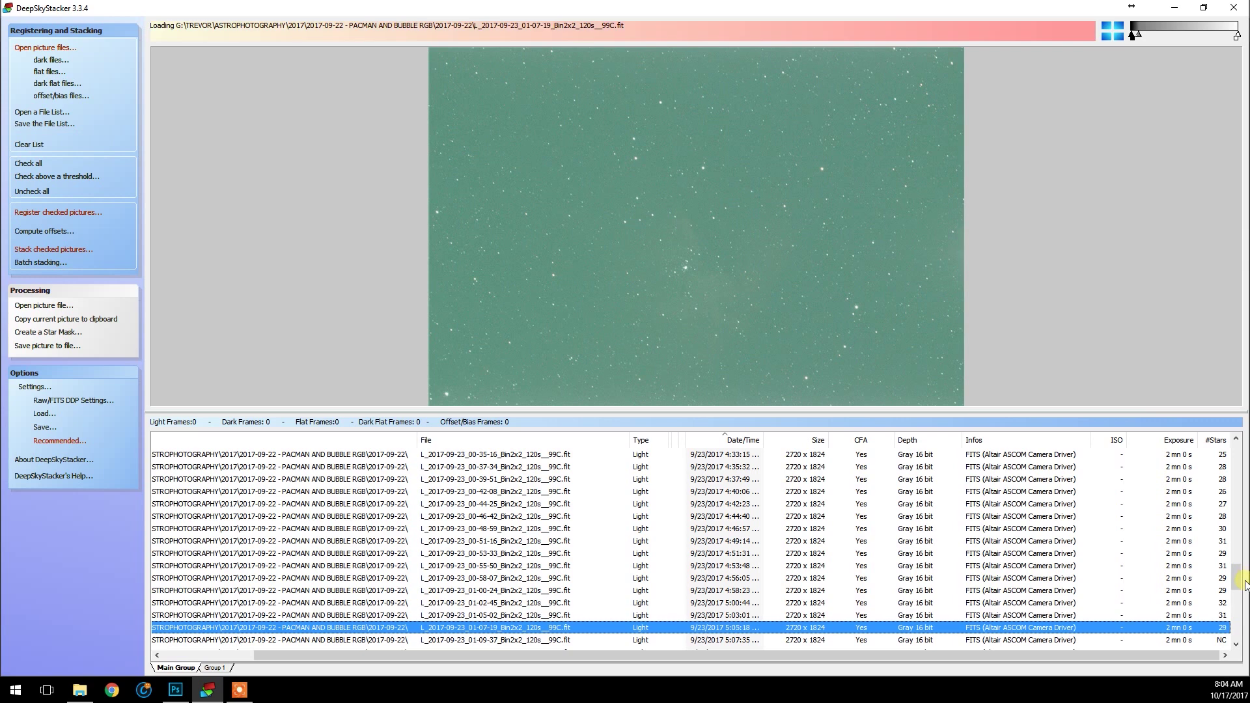
pyautogui.press('Down')
pyautogui.scroll(-2, 1241, 586)
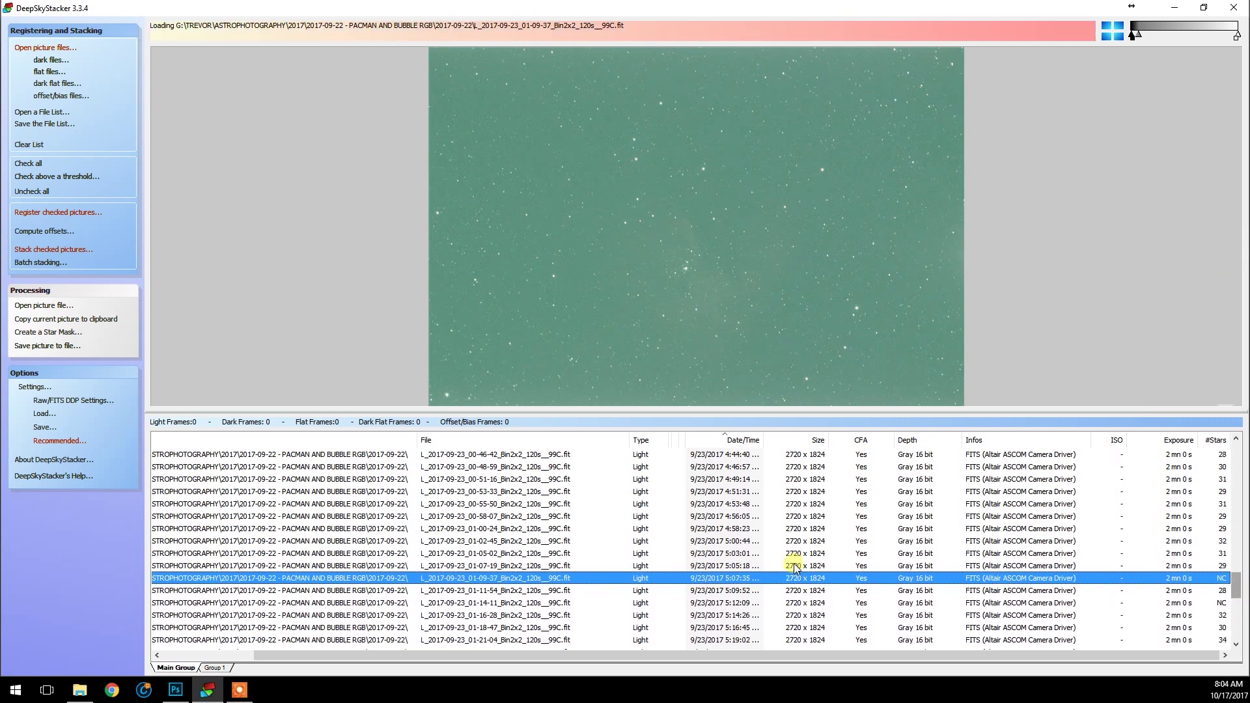
pyautogui.press('Down')
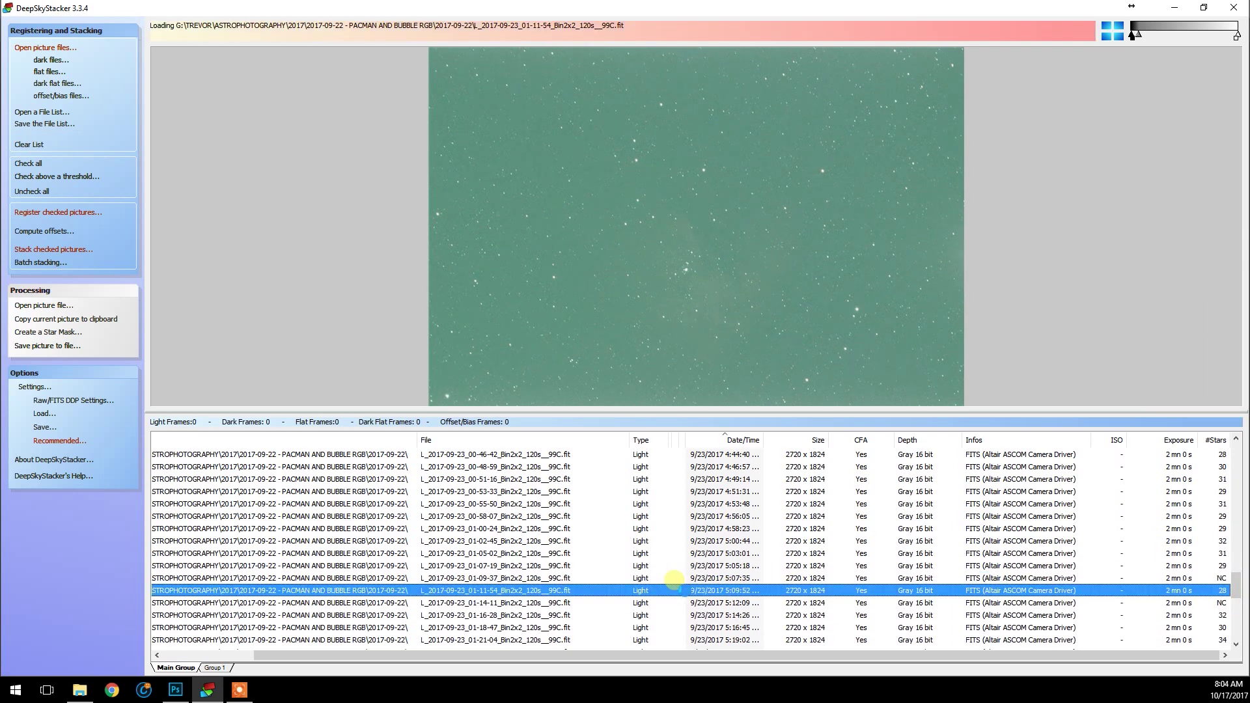
pyautogui.press('Down')
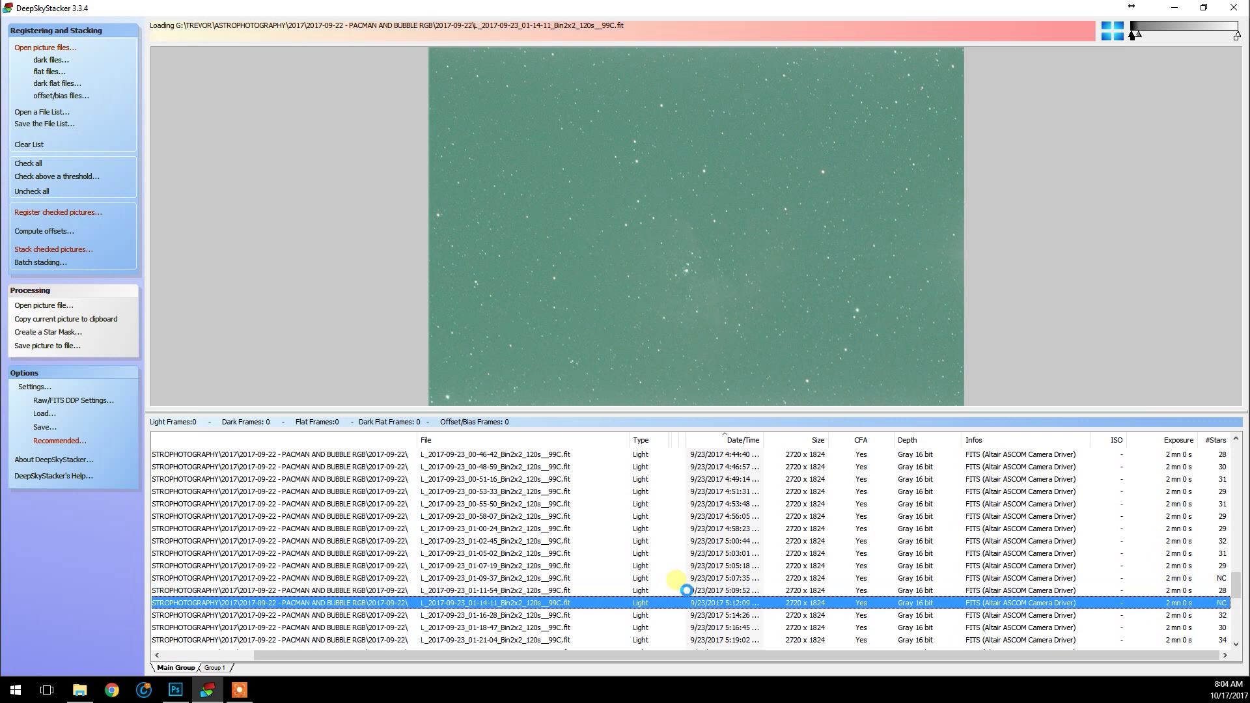
pyautogui.scroll(-2, 1241, 586)
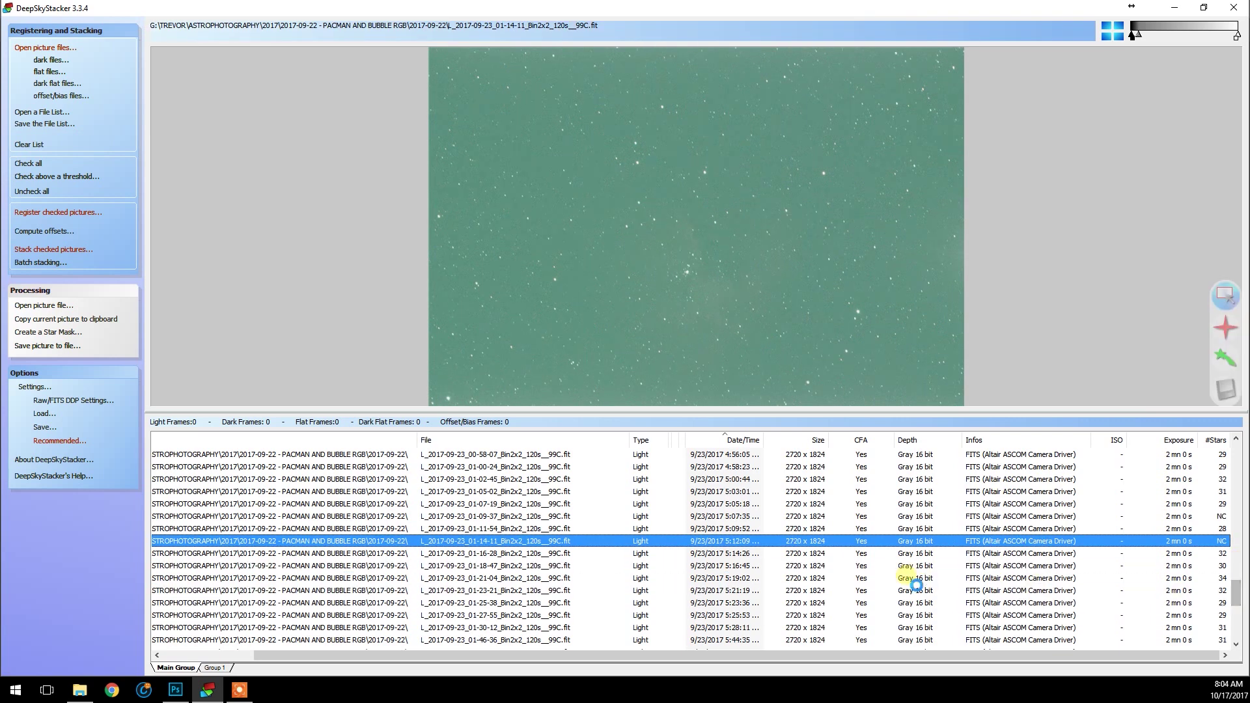
pyautogui.press('Down')
pyautogui.press('Up')
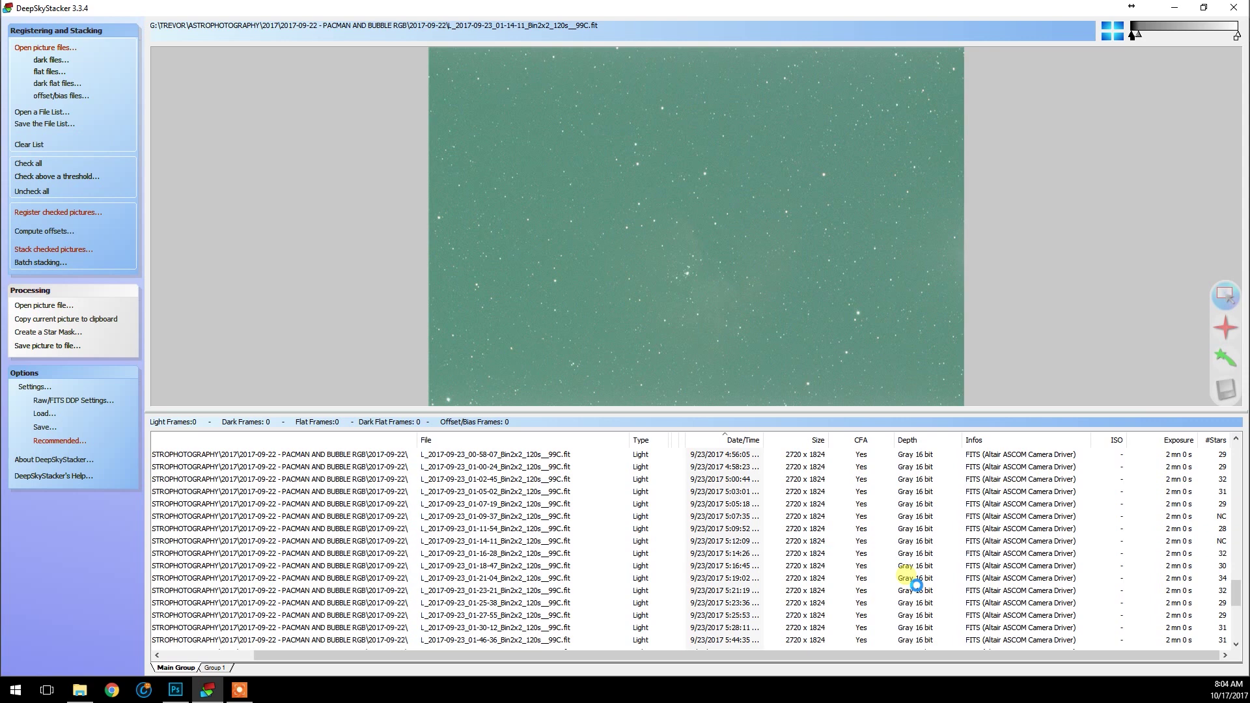
pyautogui.rightClick(688, 544)
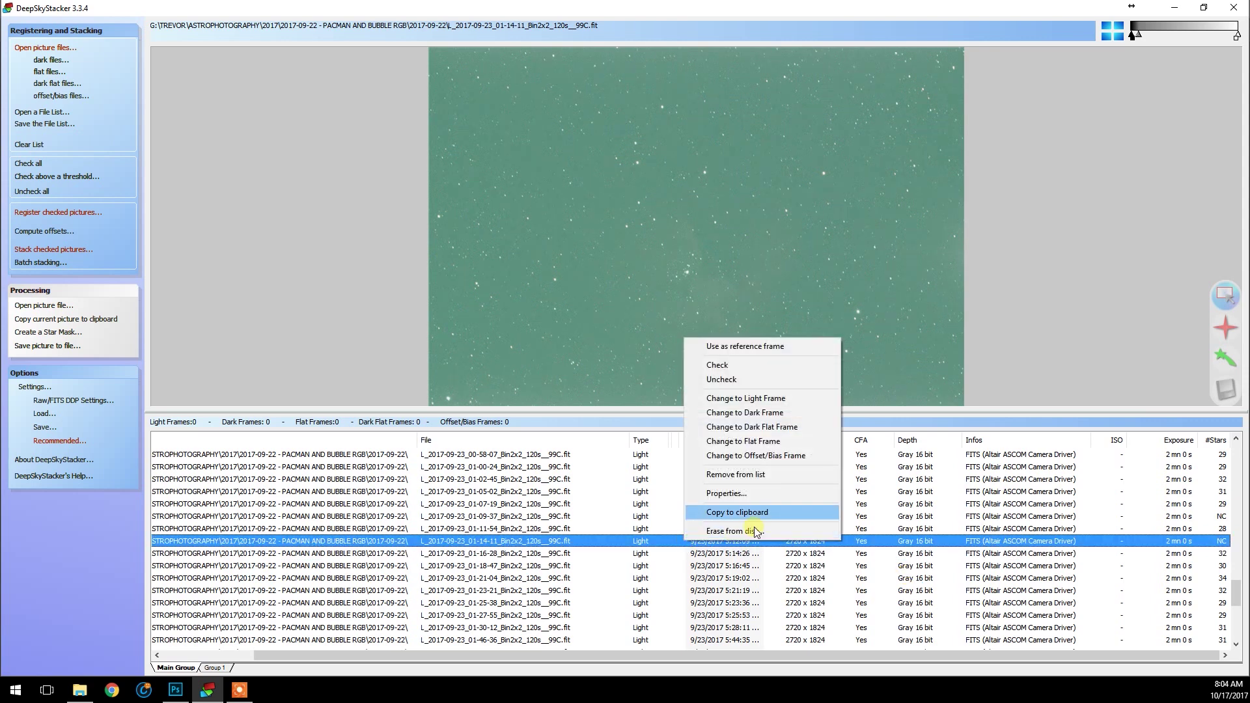
# - Remove frame 01-14-11 from the list and preview frames 01-18-47 through 01-27-55
pyautogui.click(771, 472)
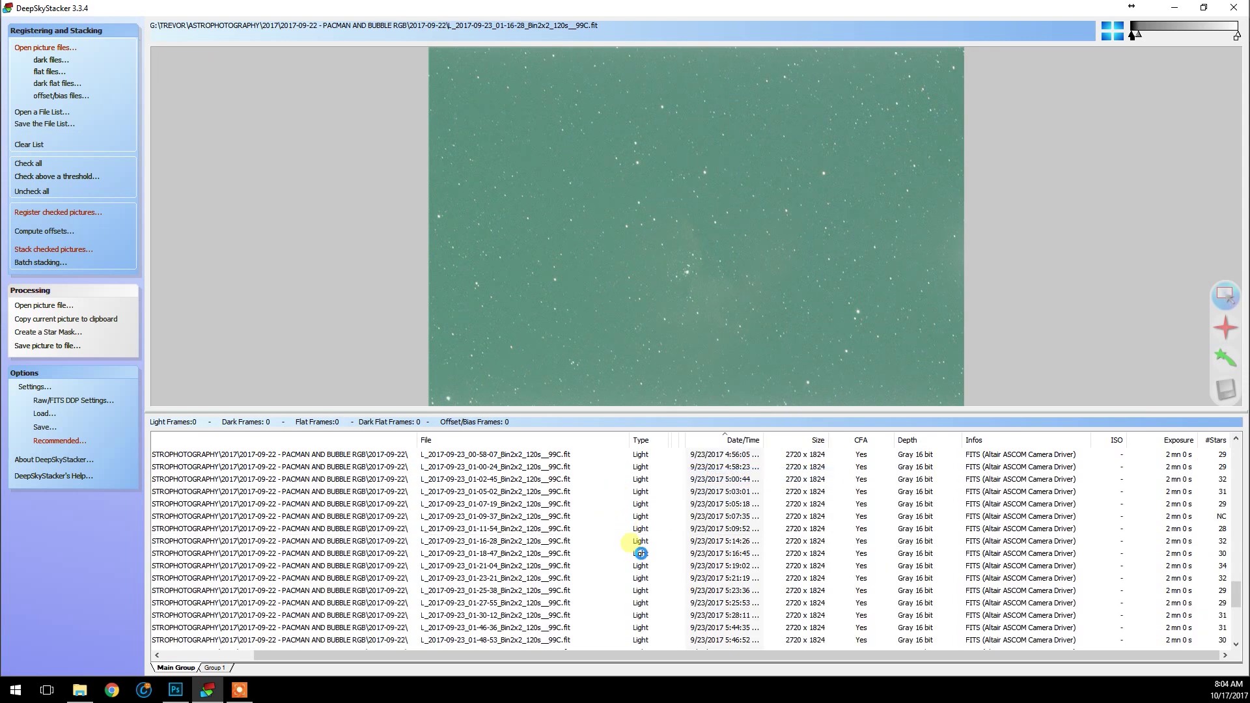
pyautogui.click(641, 553)
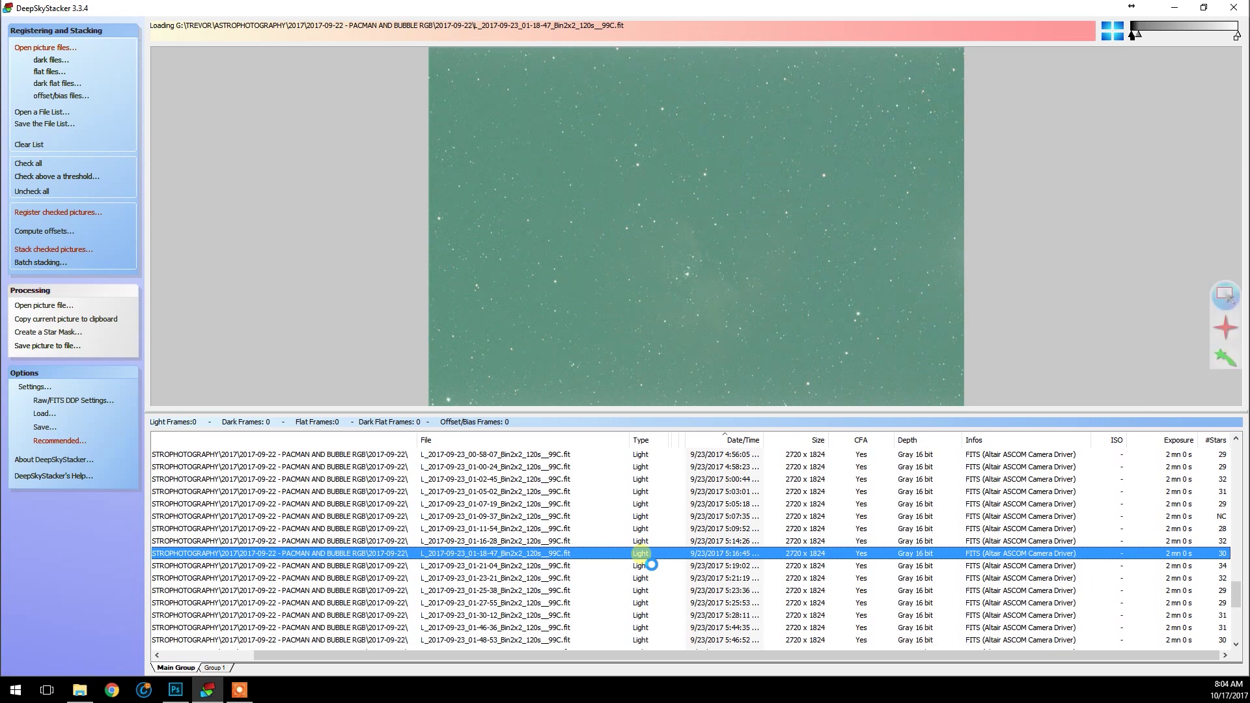
pyautogui.press('Down')
pyautogui.press('Down')
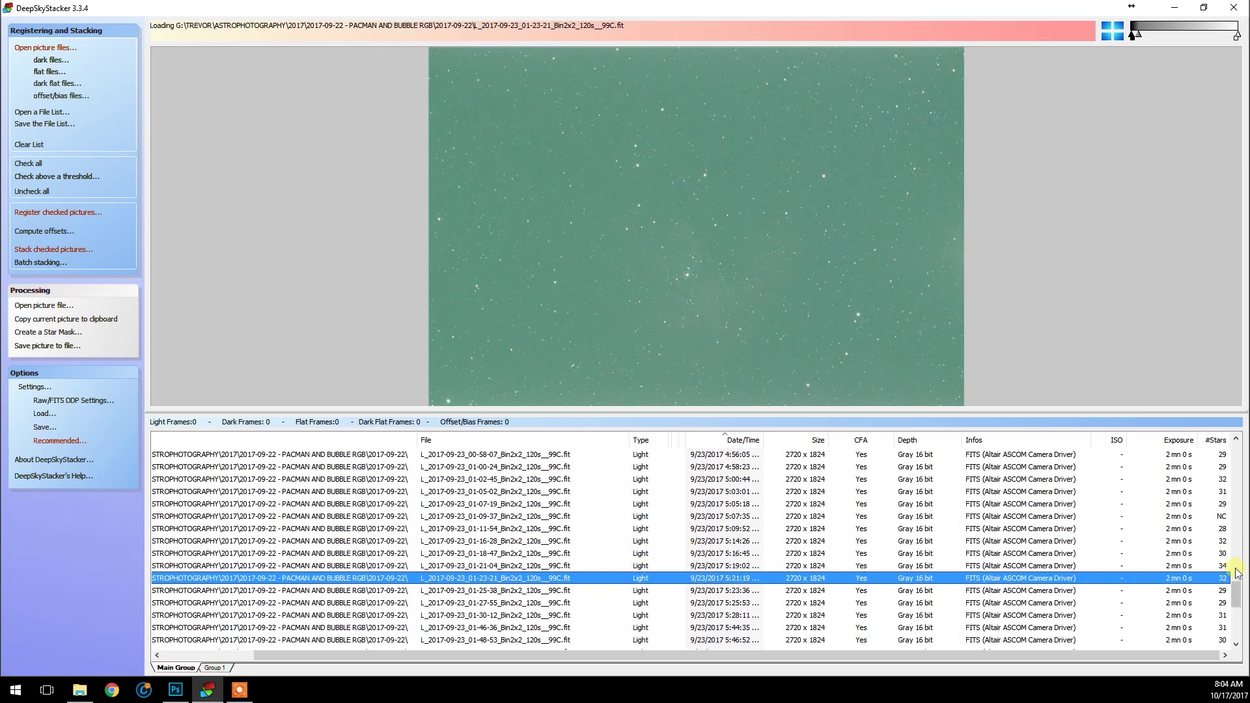
pyautogui.press('Down')
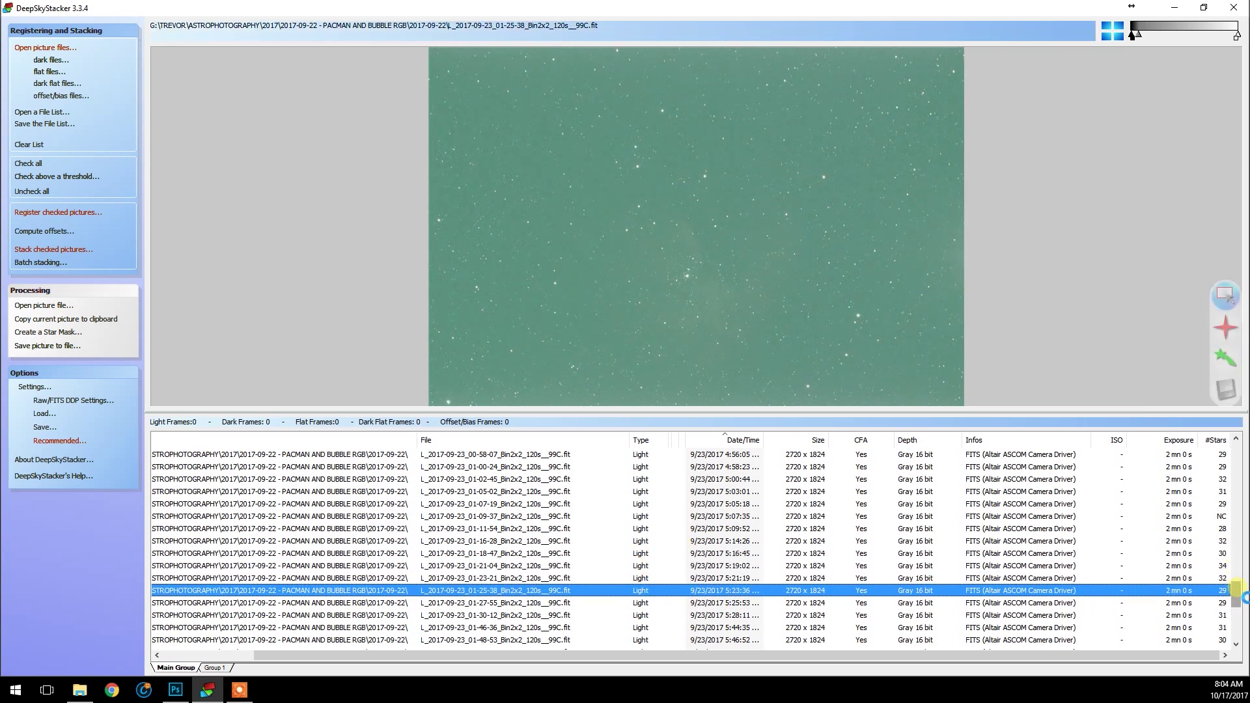
pyautogui.scroll(-3, 1241, 595)
pyautogui.press('Down')
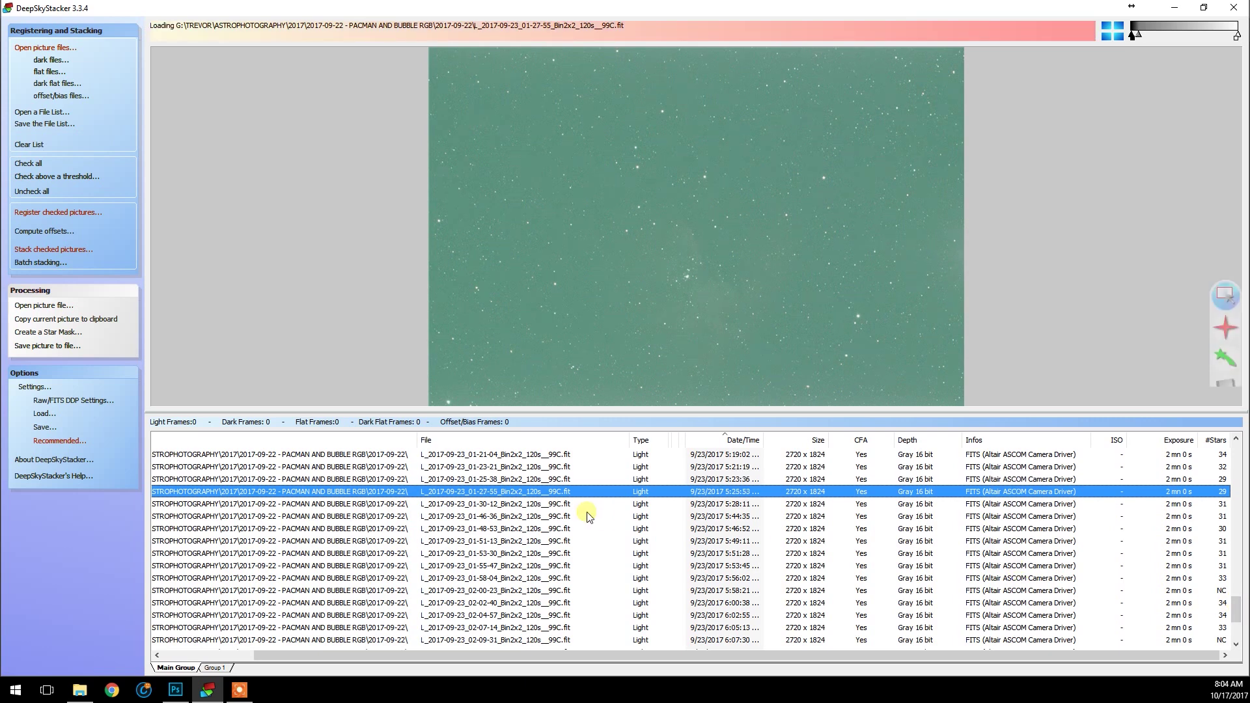
pyautogui.press('Down')
# - Step through light frames 01-46-36 to 02-14-05, then preview frame 03-06-25
pyautogui.press('Down')
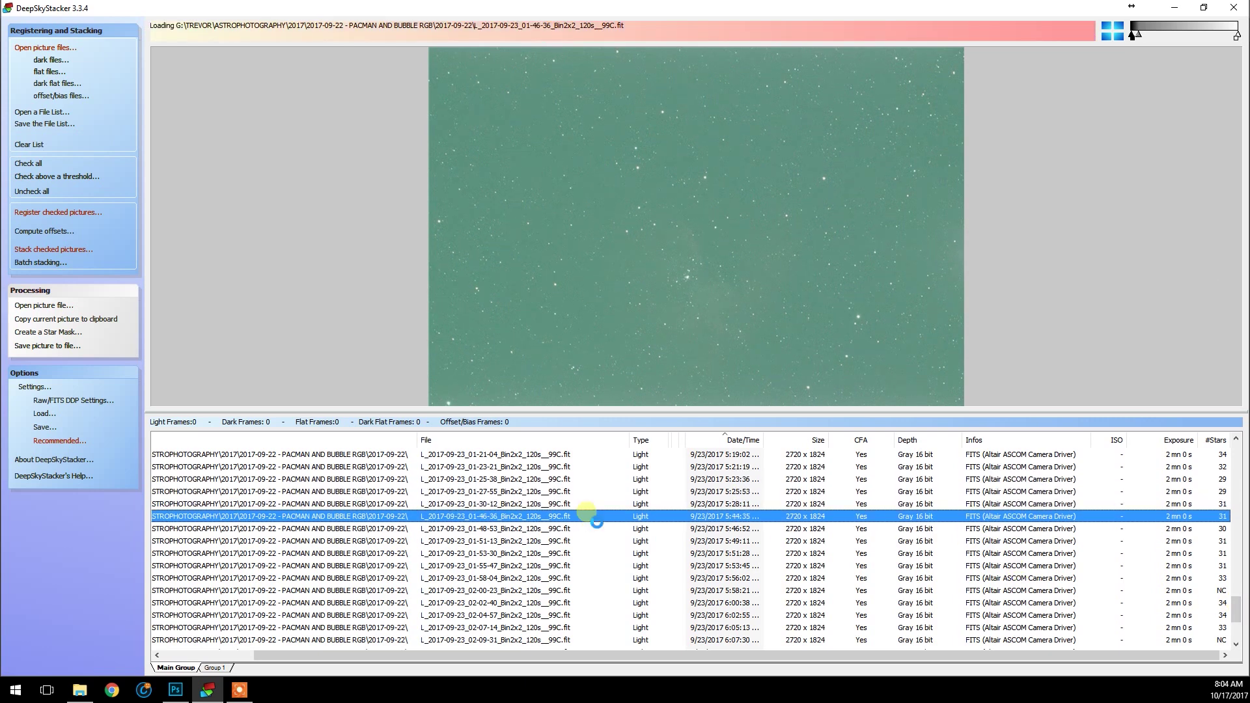
pyautogui.press('Down')
pyautogui.press('Down')
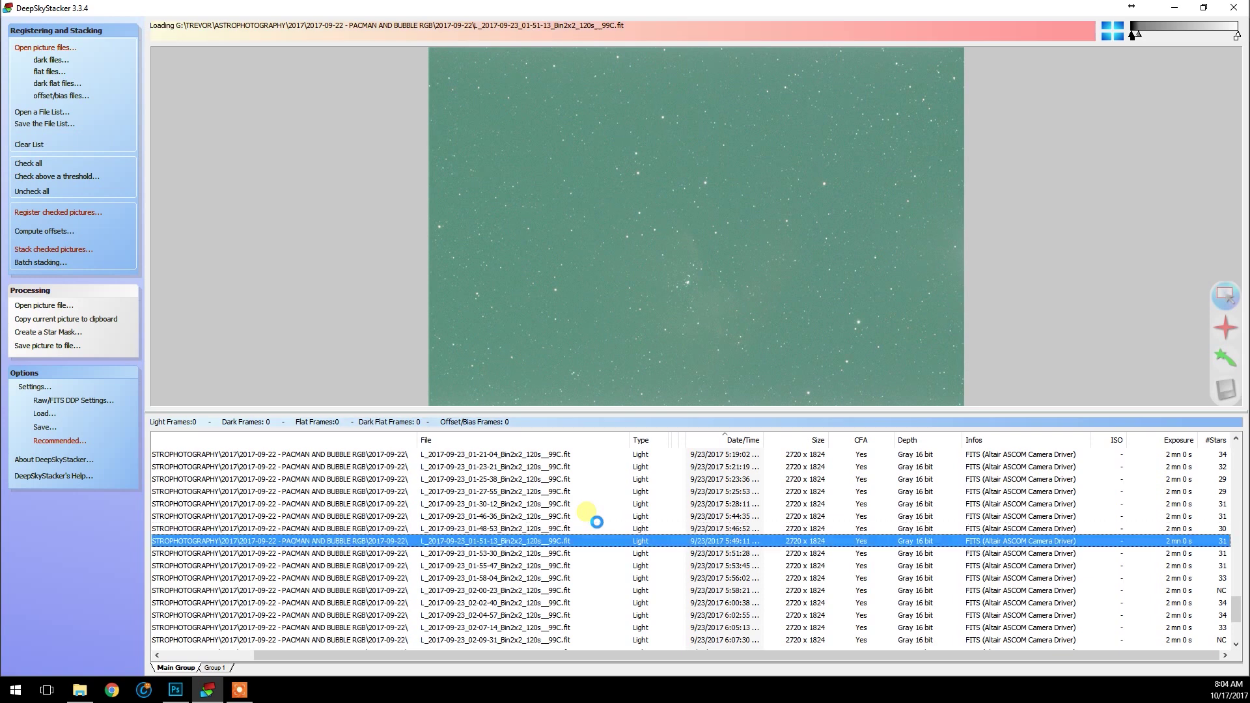
pyautogui.press('Down')
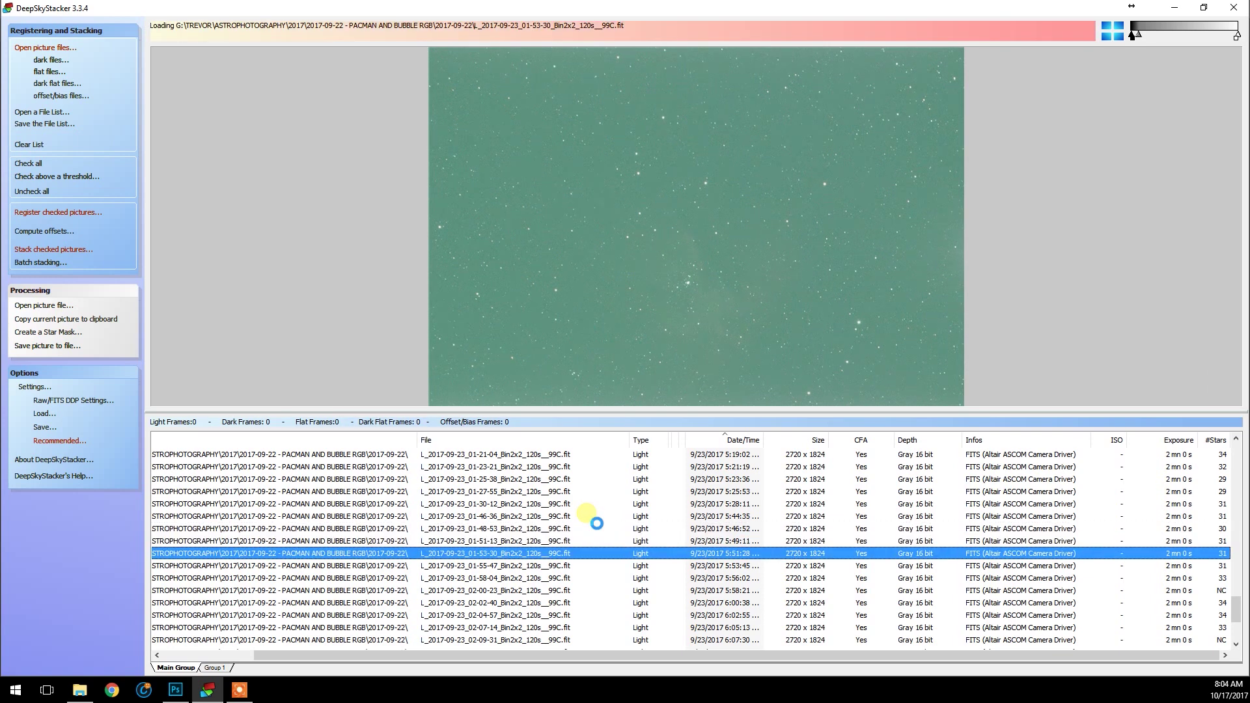
pyautogui.press('Down')
pyautogui.press('Down')
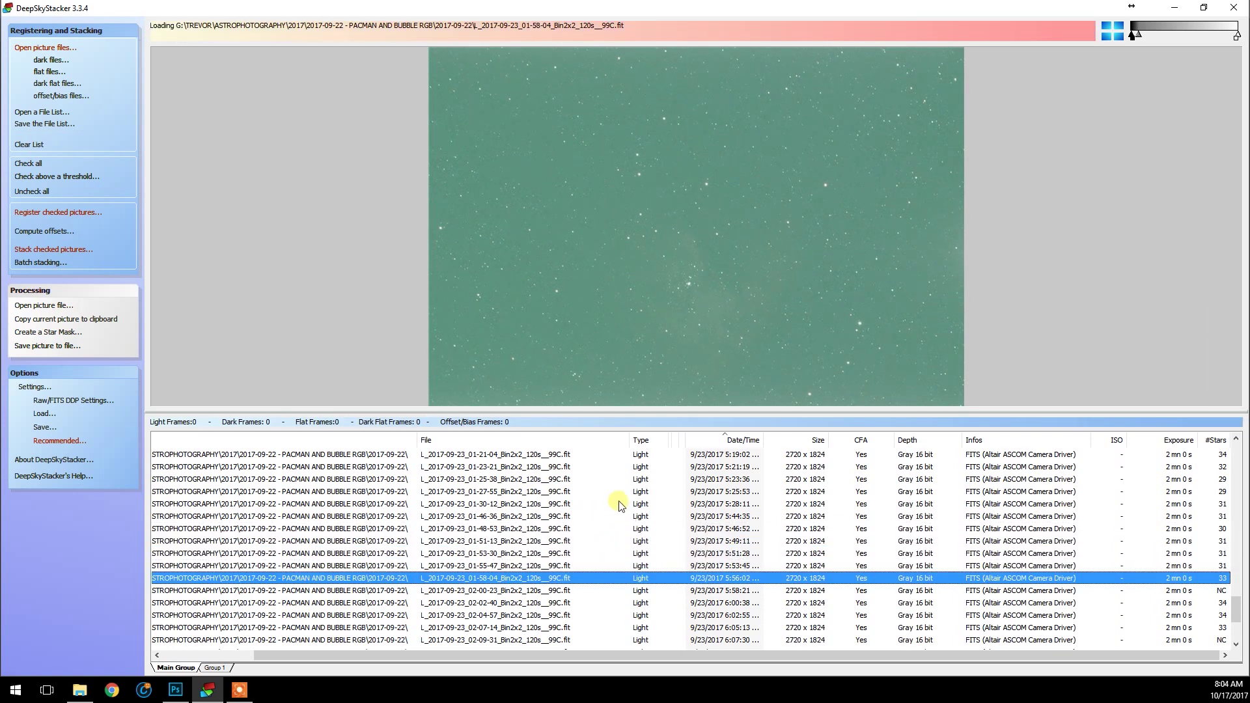
pyautogui.press('Down')
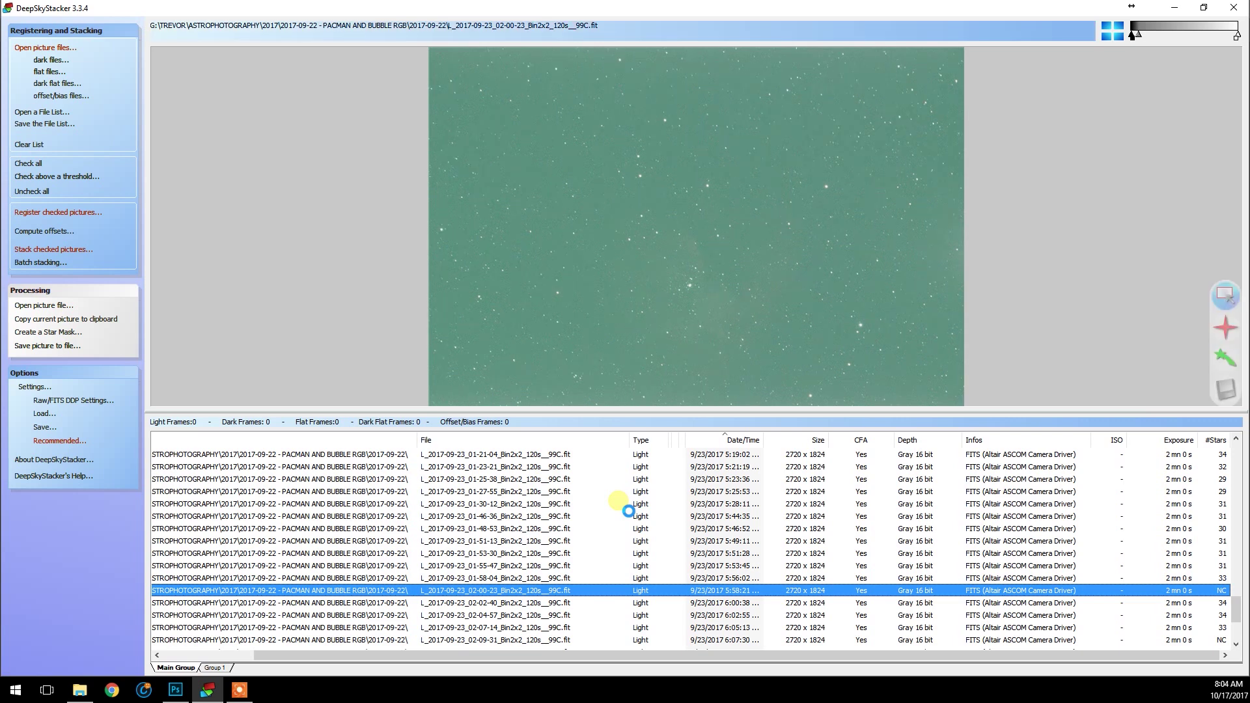
pyautogui.scroll(-3, 1239, 604)
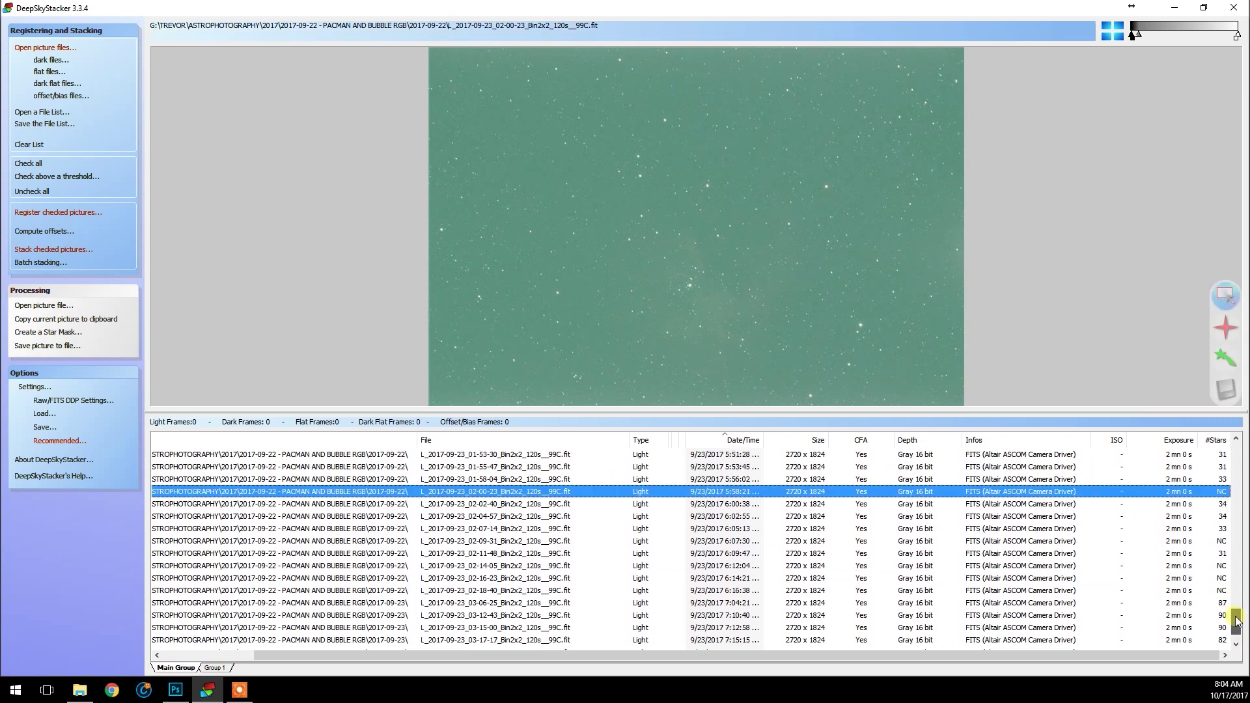
pyautogui.press('Down')
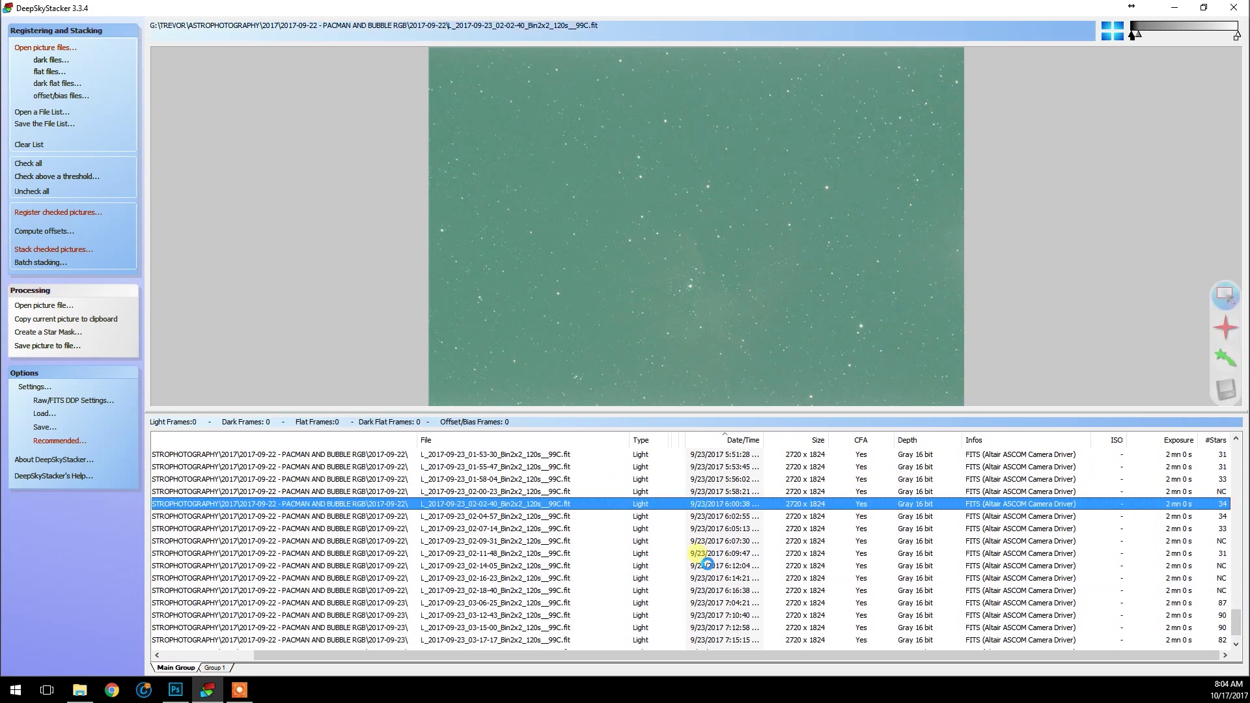
pyautogui.press('Down')
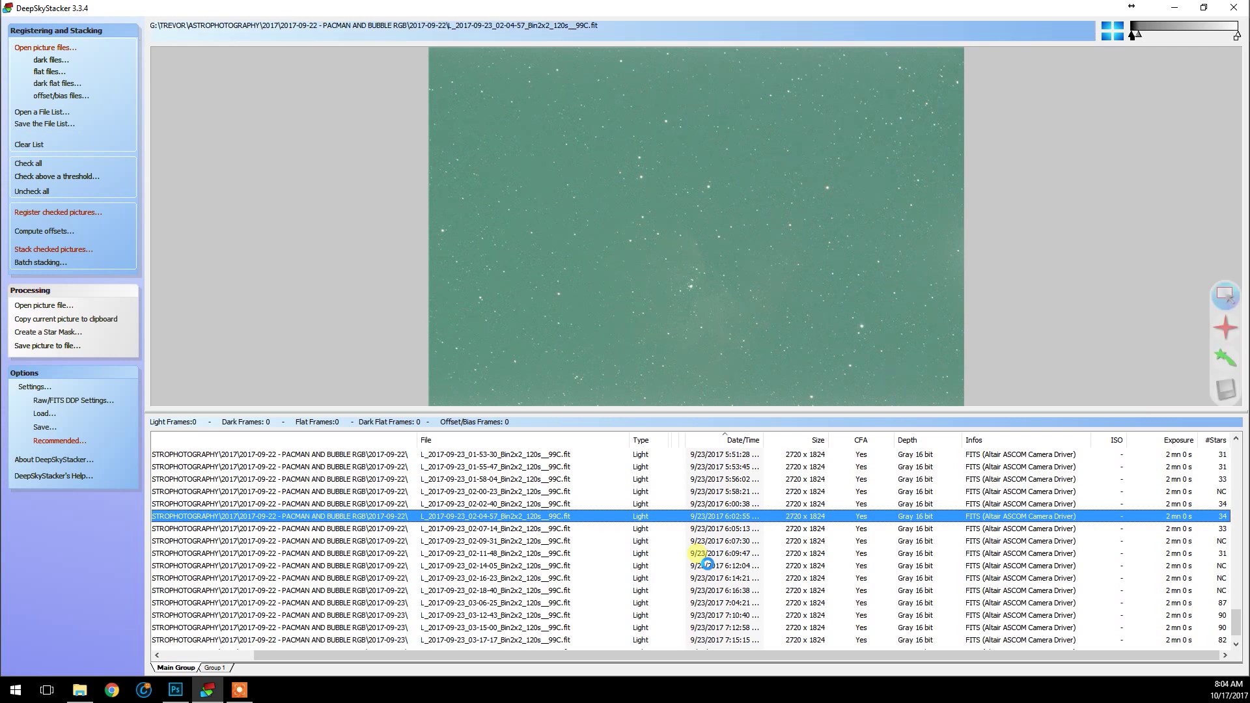
pyautogui.press('Down')
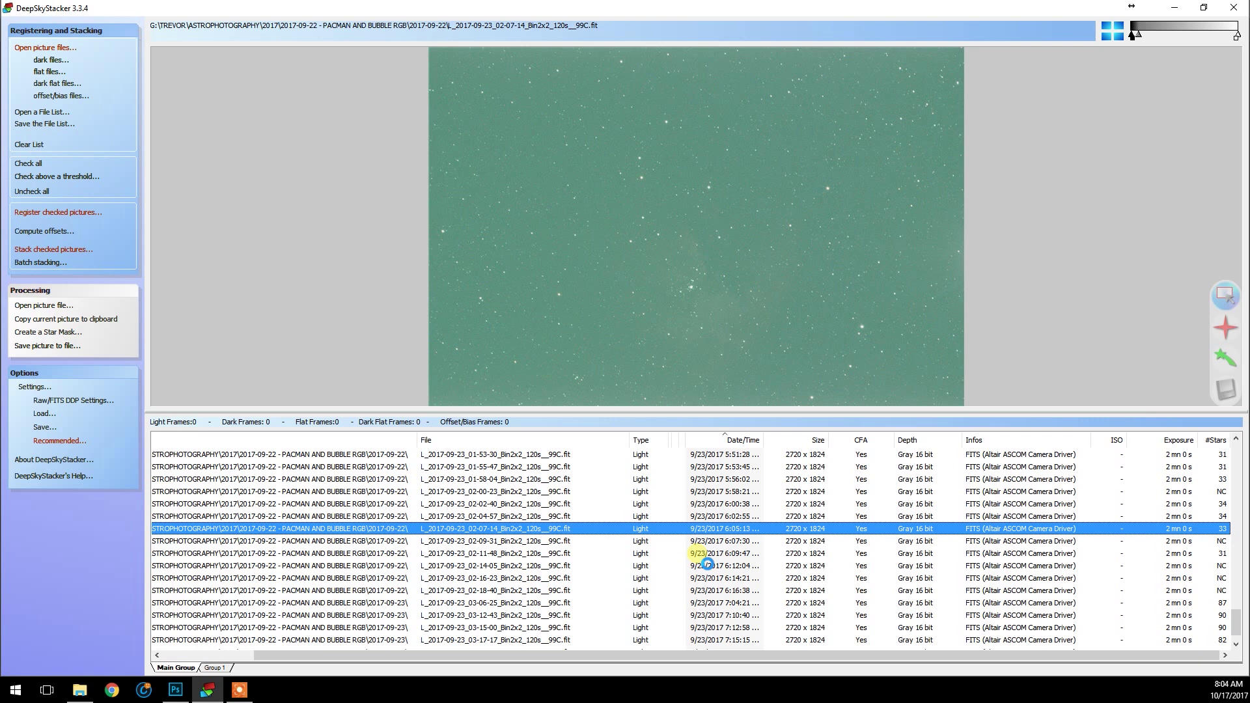
pyautogui.press('Down')
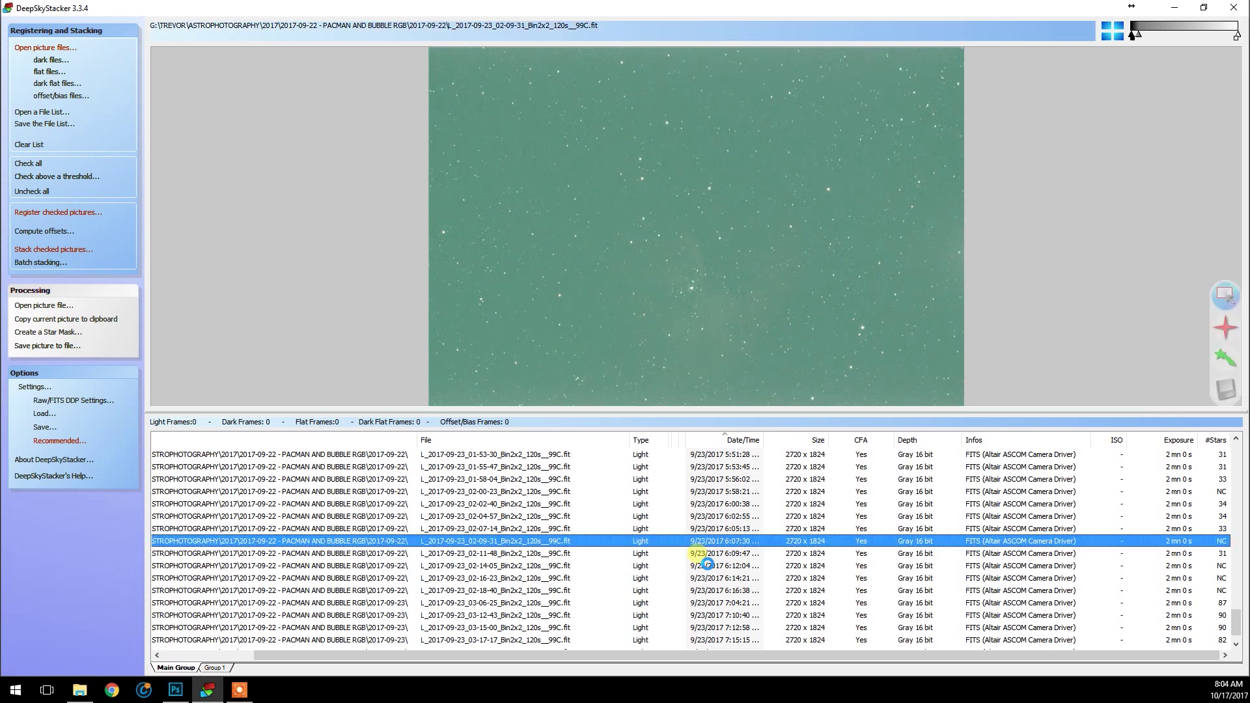
pyautogui.press('Down')
pyautogui.press('Down')
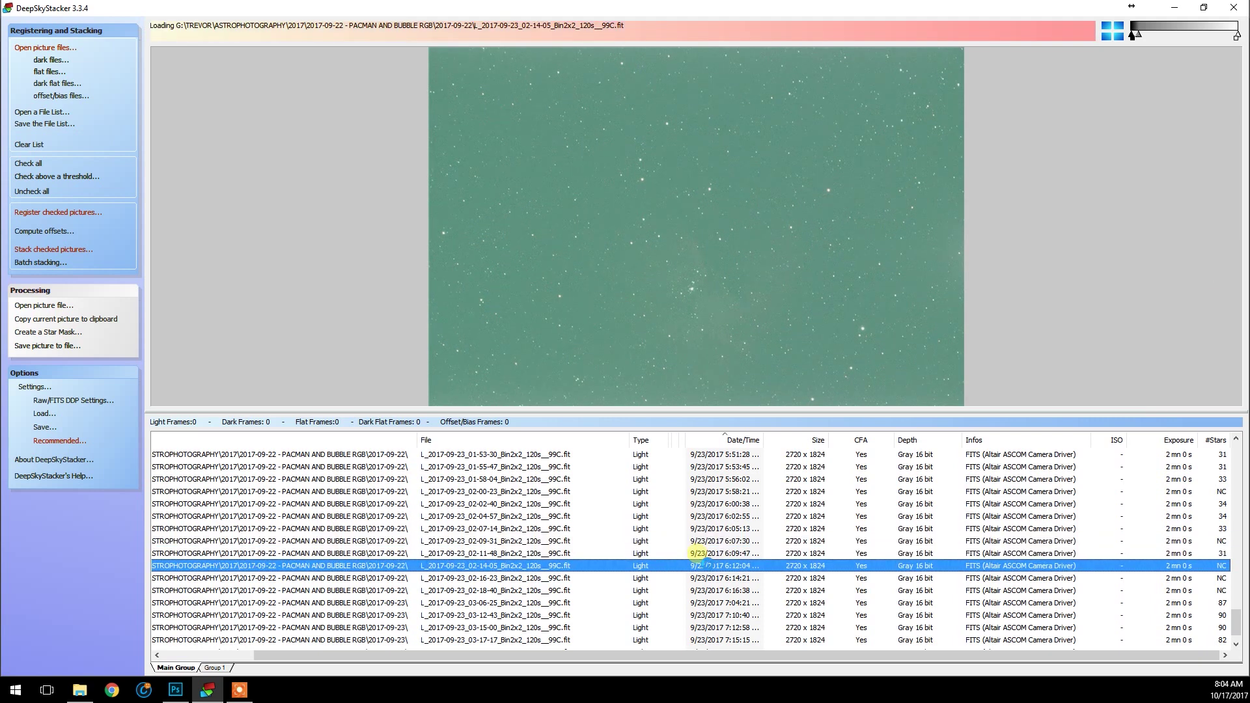
pyautogui.press('Down')
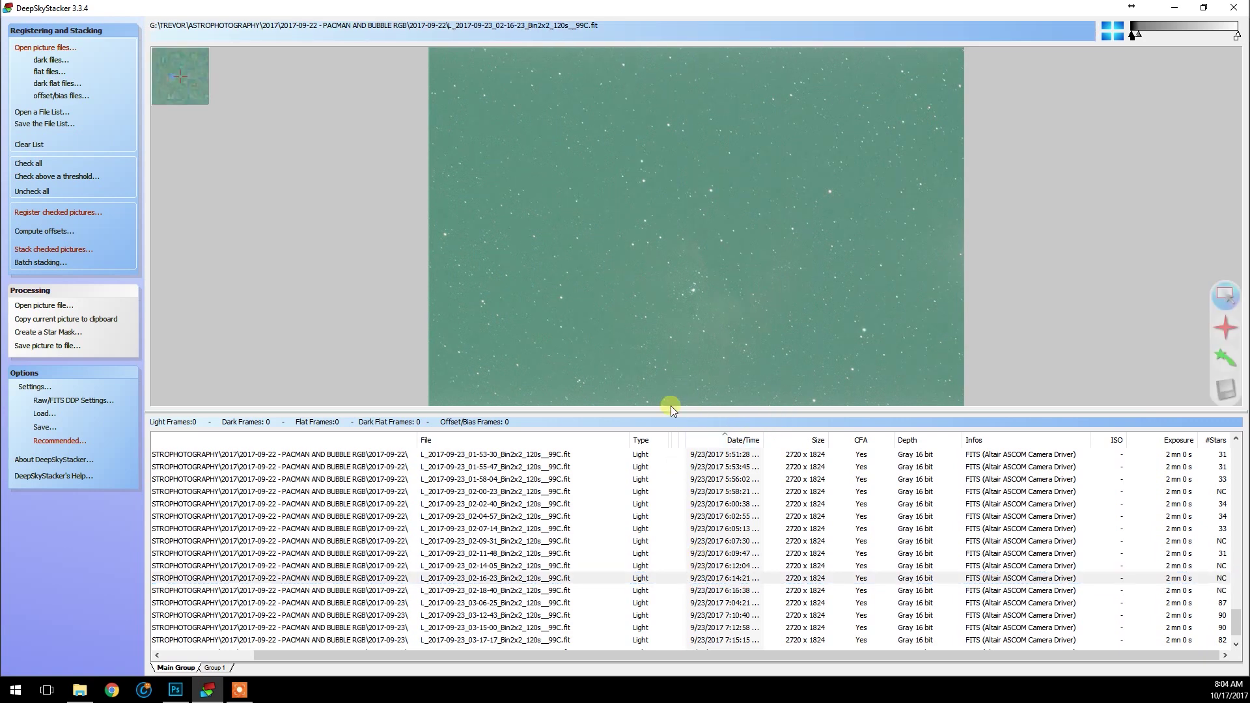
pyautogui.click(610, 599)
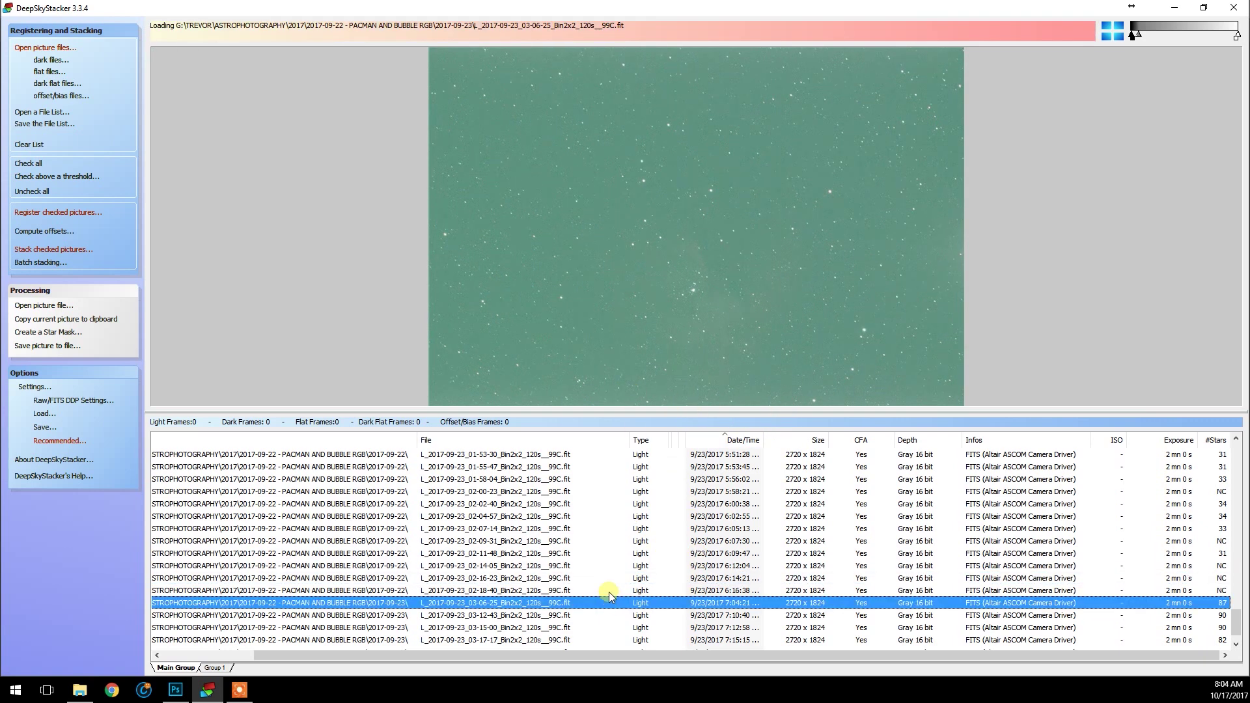
# - Compare frames 02-16-23, 02-18-40 and 03-06-25, then remove 02-18-40 from the list
pyautogui.click(609, 592)
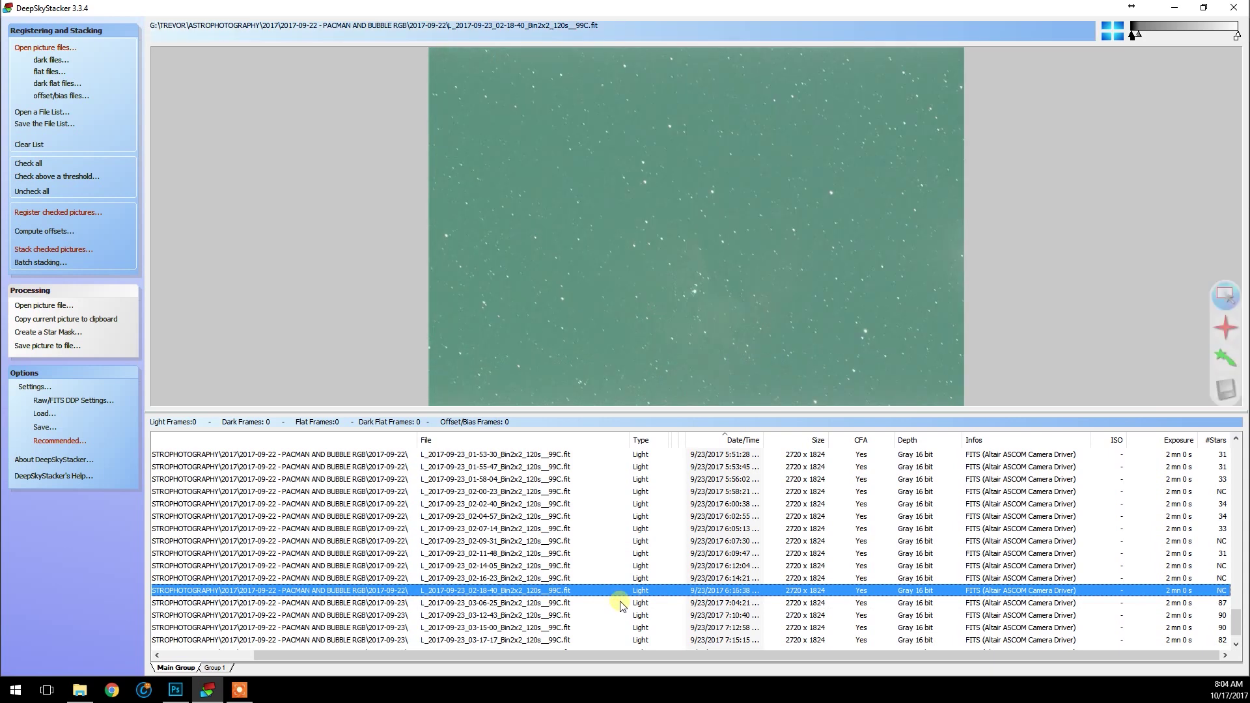
pyautogui.click(620, 603)
pyautogui.click(619, 591)
pyautogui.click(613, 579)
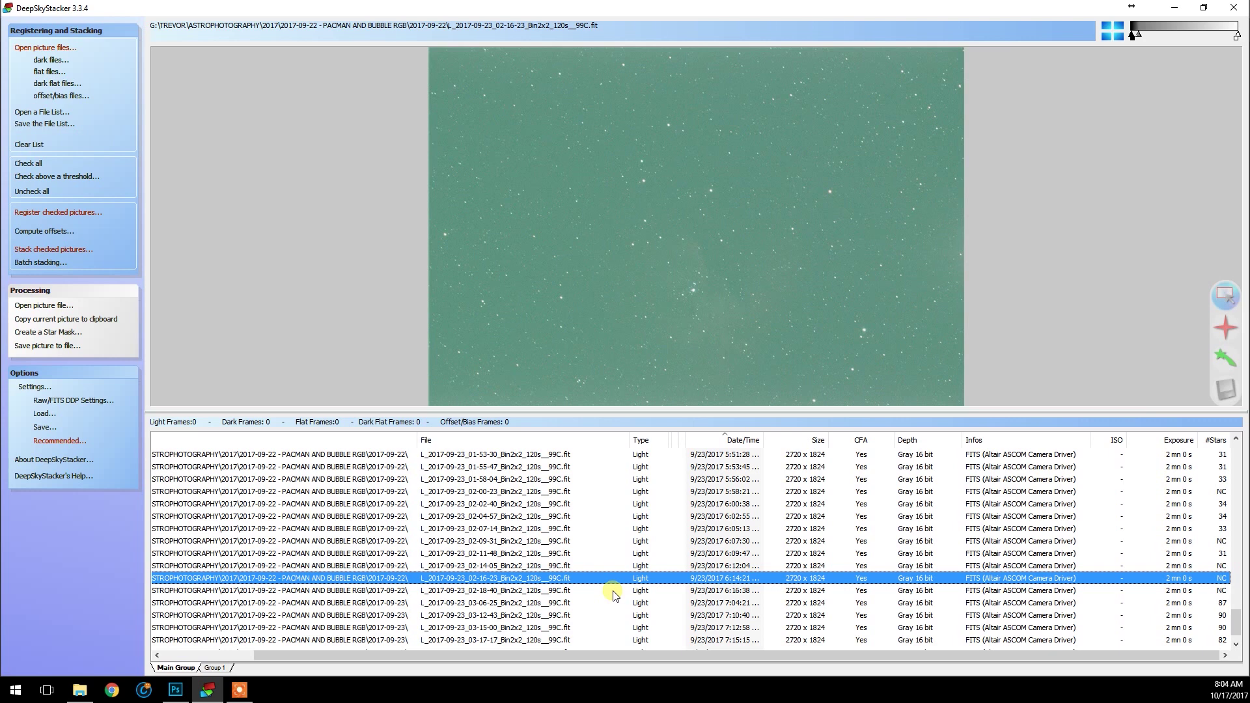
pyautogui.click(613, 591)
pyautogui.rightClick(613, 594)
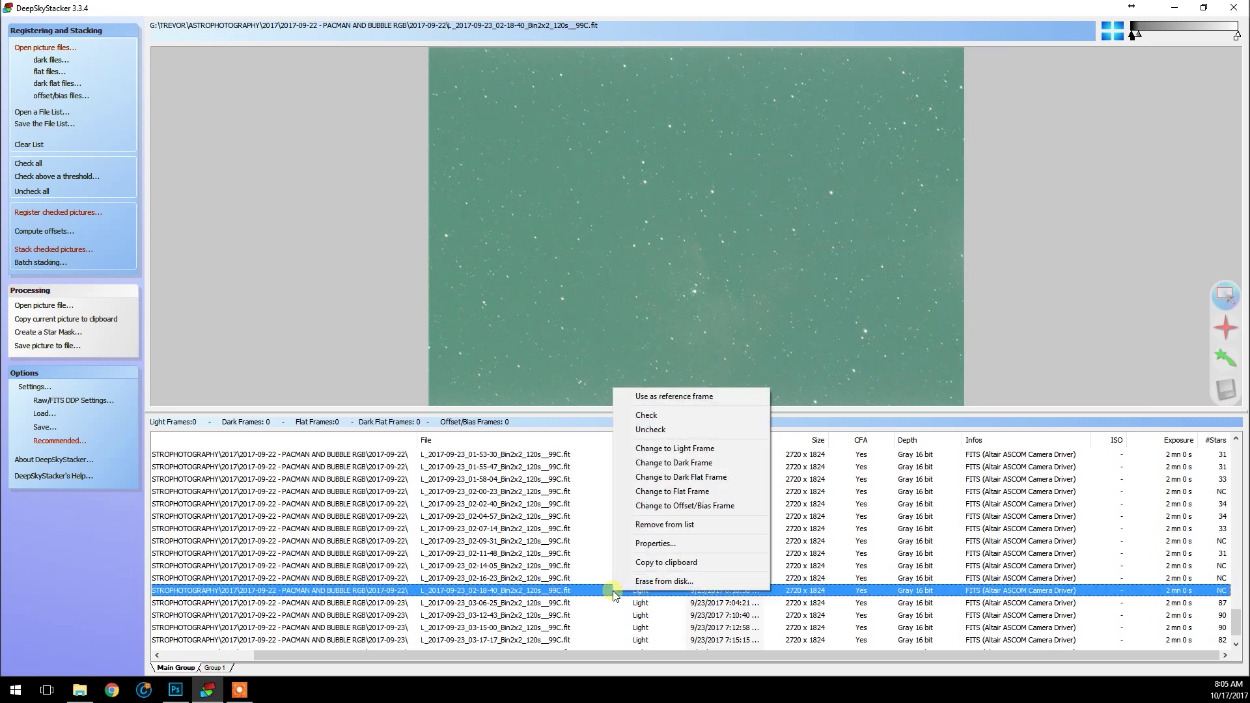
pyautogui.click(681, 519)
# - Select the six late frames 03-06-25 through 03-25-21 and remove them from the list
pyautogui.click(575, 590)
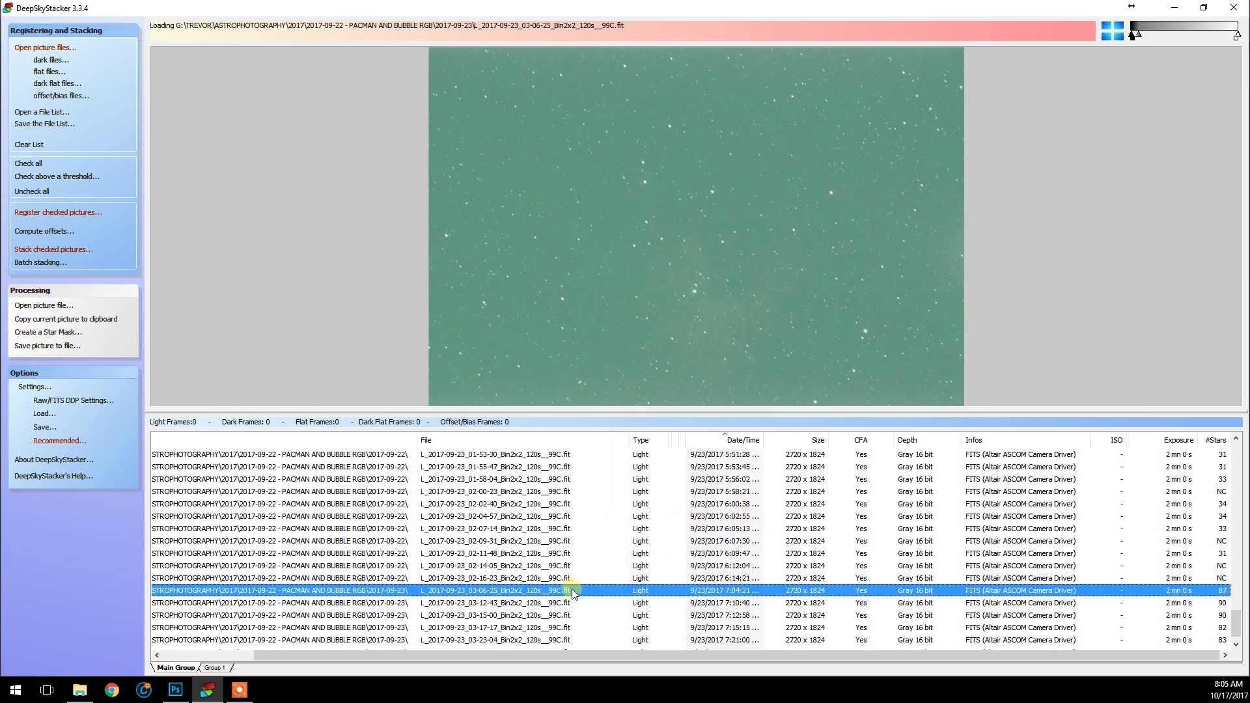
pyautogui.scroll(-1, 1235, 623)
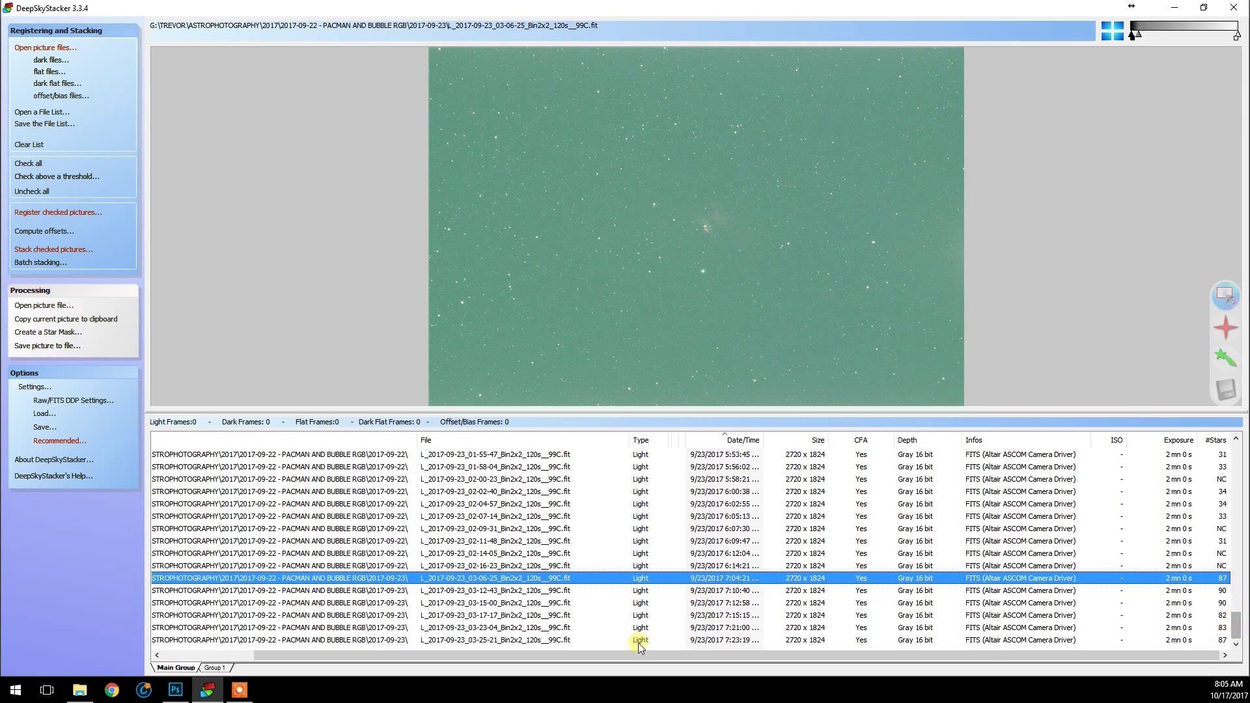
pyautogui.keyDown('shift'); pyautogui.click(565, 640); pyautogui.keyUp('shift')
pyautogui.rightClick(578, 584)
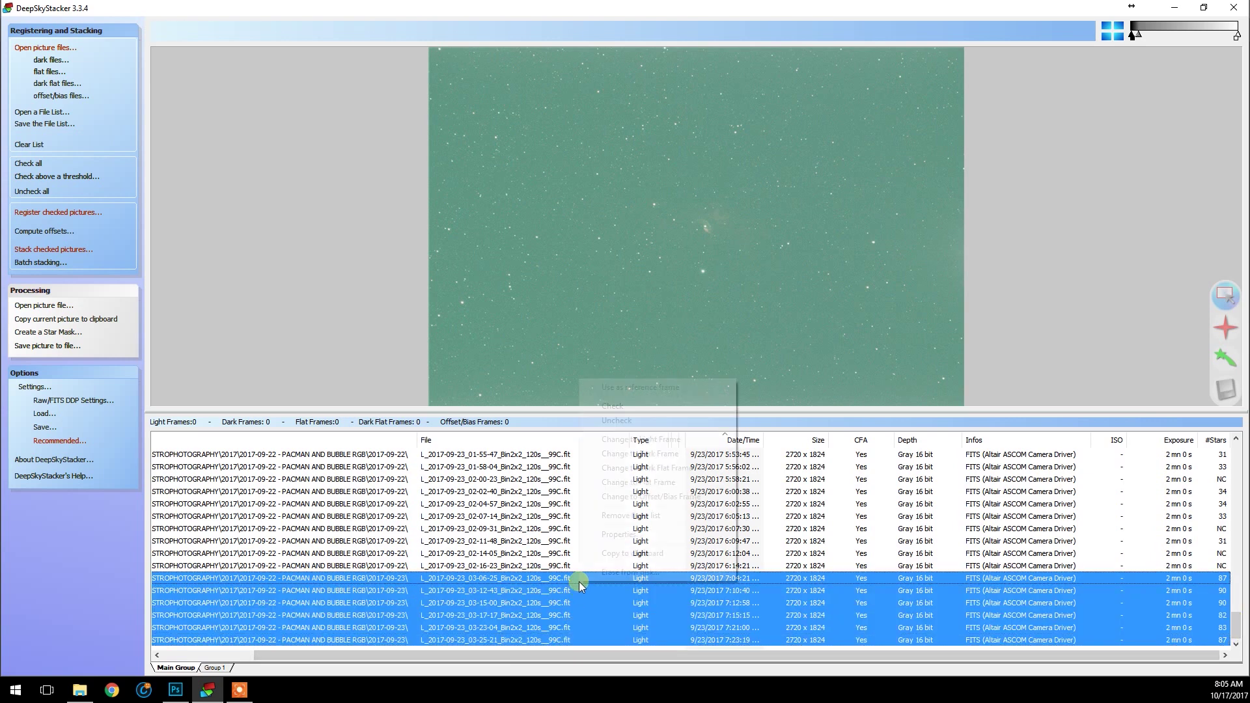
pyautogui.click(660, 514)
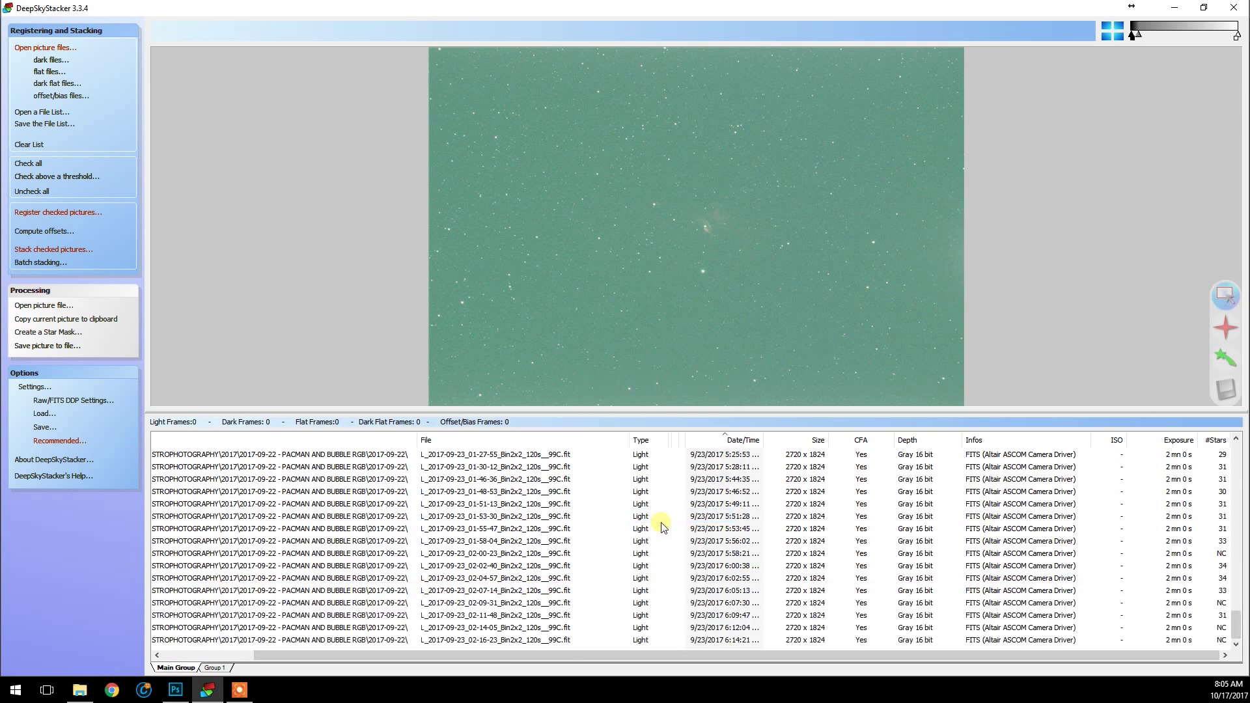
# - Preview frames 02-16-23 and 01-11-54, then check all 112 light frames
pyautogui.click(550, 641)
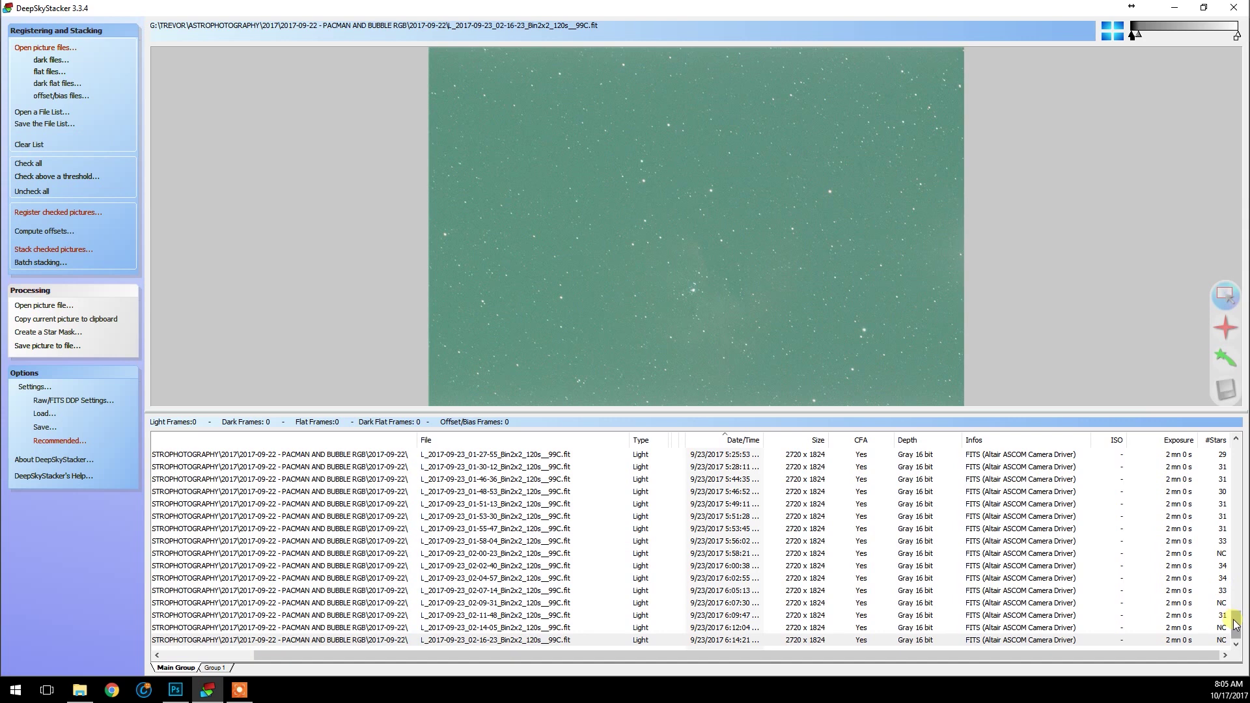
pyautogui.moveTo(1235, 623); pyautogui.dragTo(1235, 611)
pyautogui.click(561, 467)
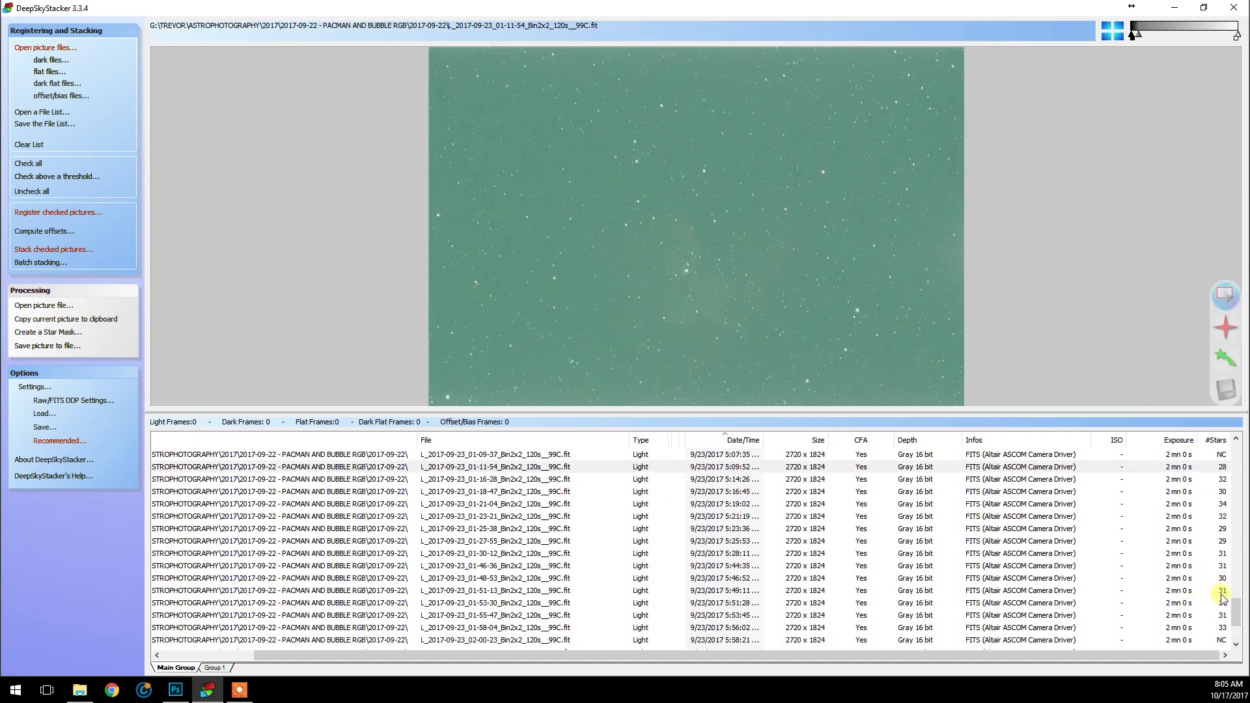
pyautogui.moveTo(1235, 616); pyautogui.dragTo(1235, 629)
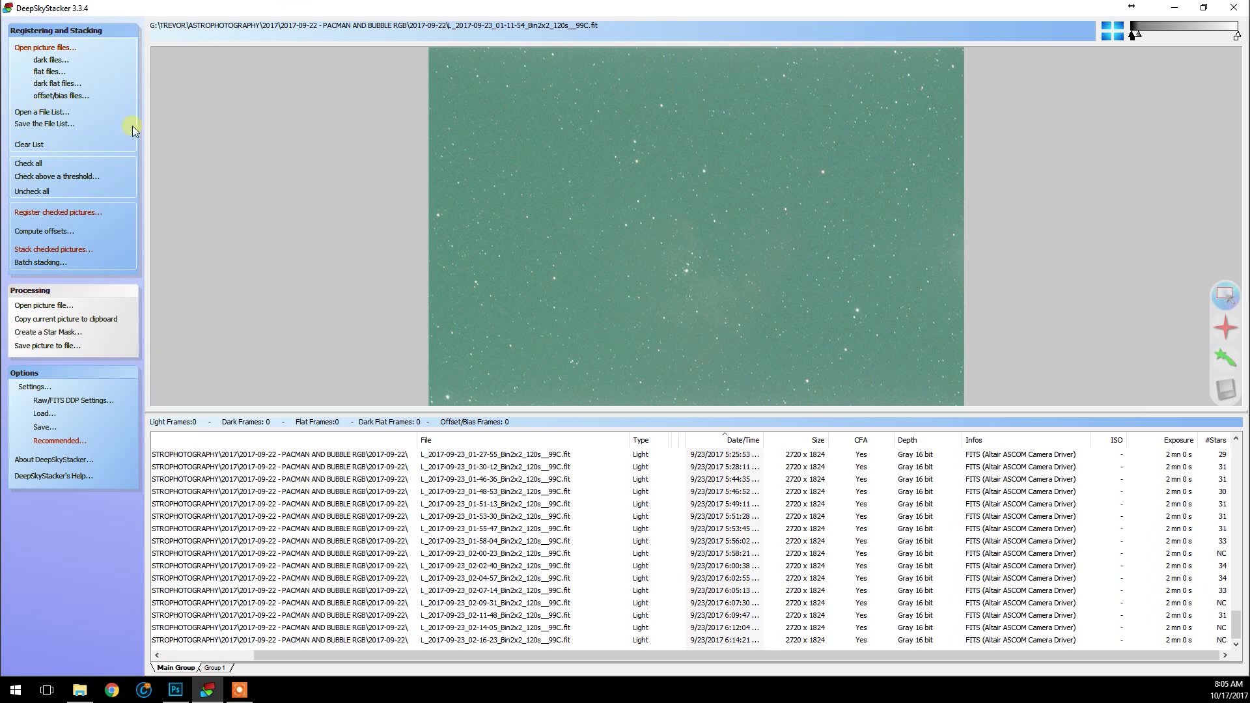
pyautogui.click(36, 166)
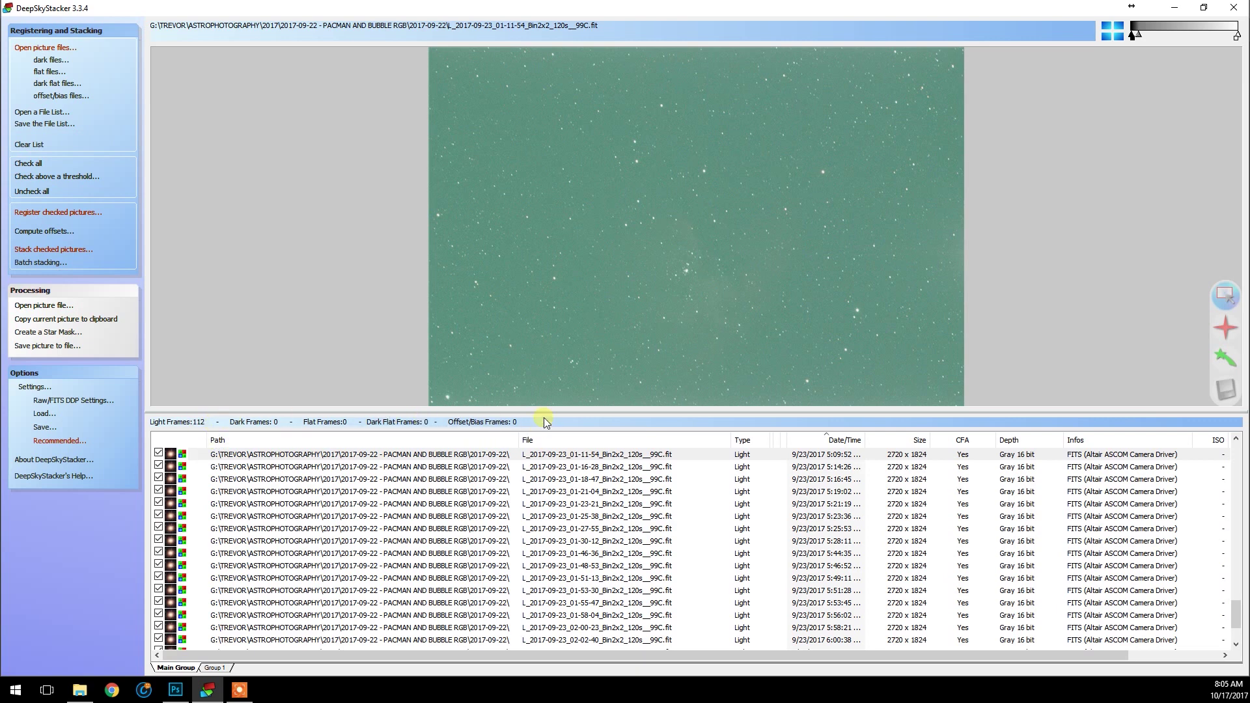
# - Open the dark-files picker and browse to 2017-09-22 - PACMAN AND BUBBLE RGB\2017-09-23
pyautogui.click(52, 60)
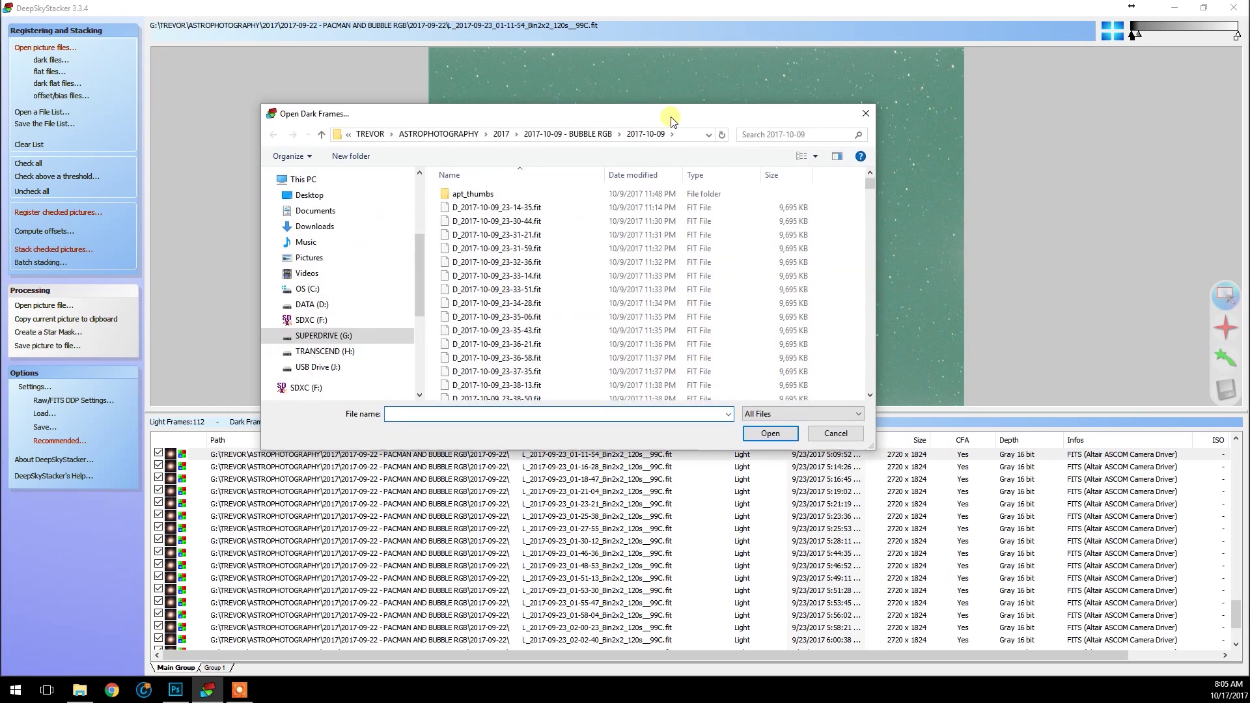
pyautogui.click(506, 133)
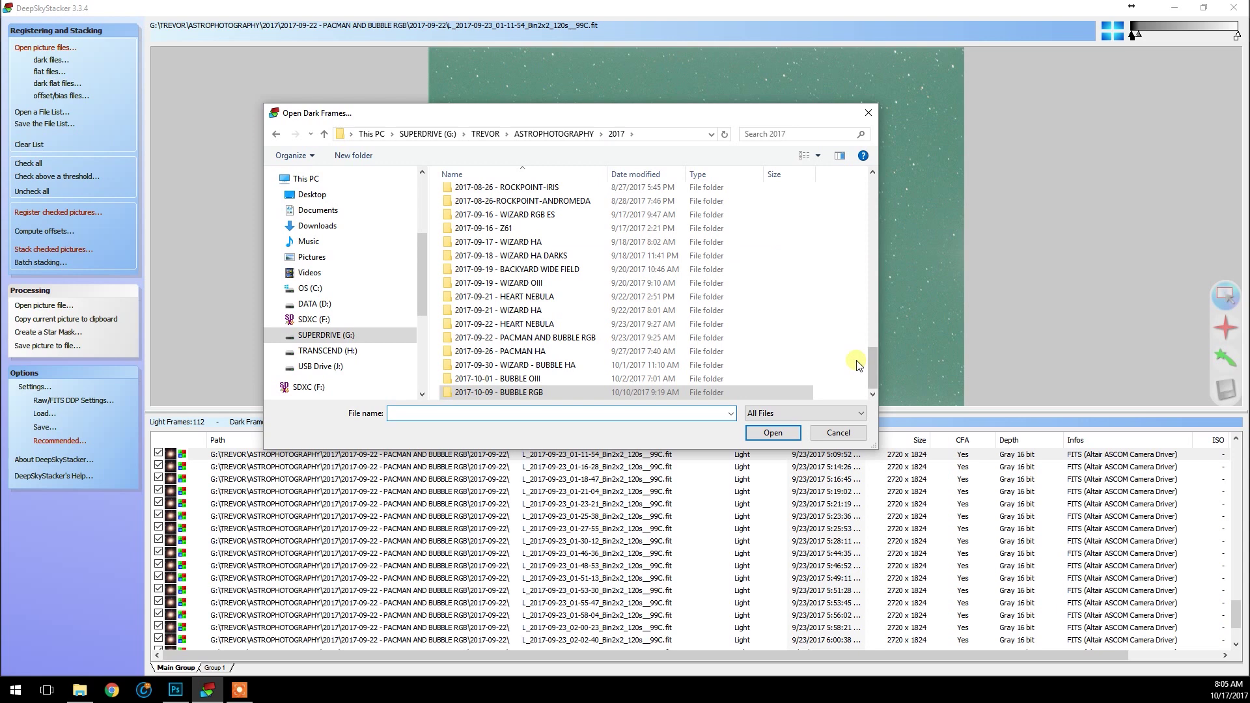
pyautogui.moveTo(870, 366); pyautogui.dragTo(873, 361)
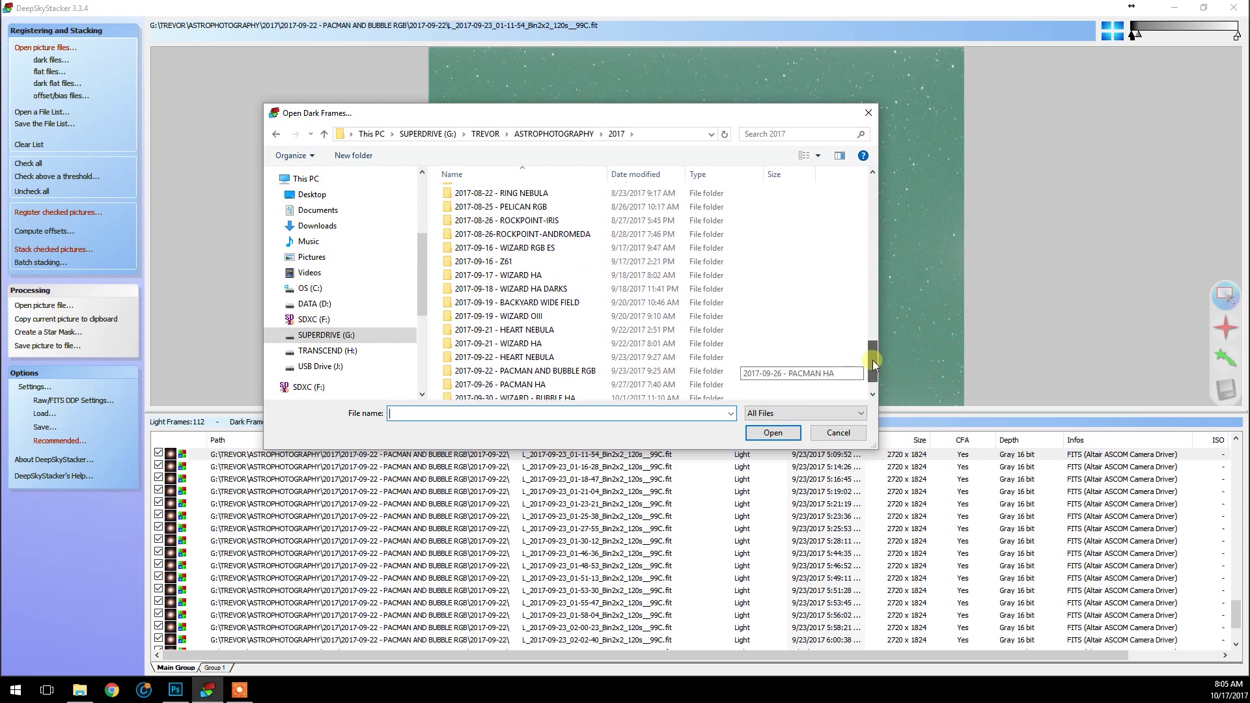
pyautogui.moveTo(872, 361); pyautogui.dragTo(869, 369)
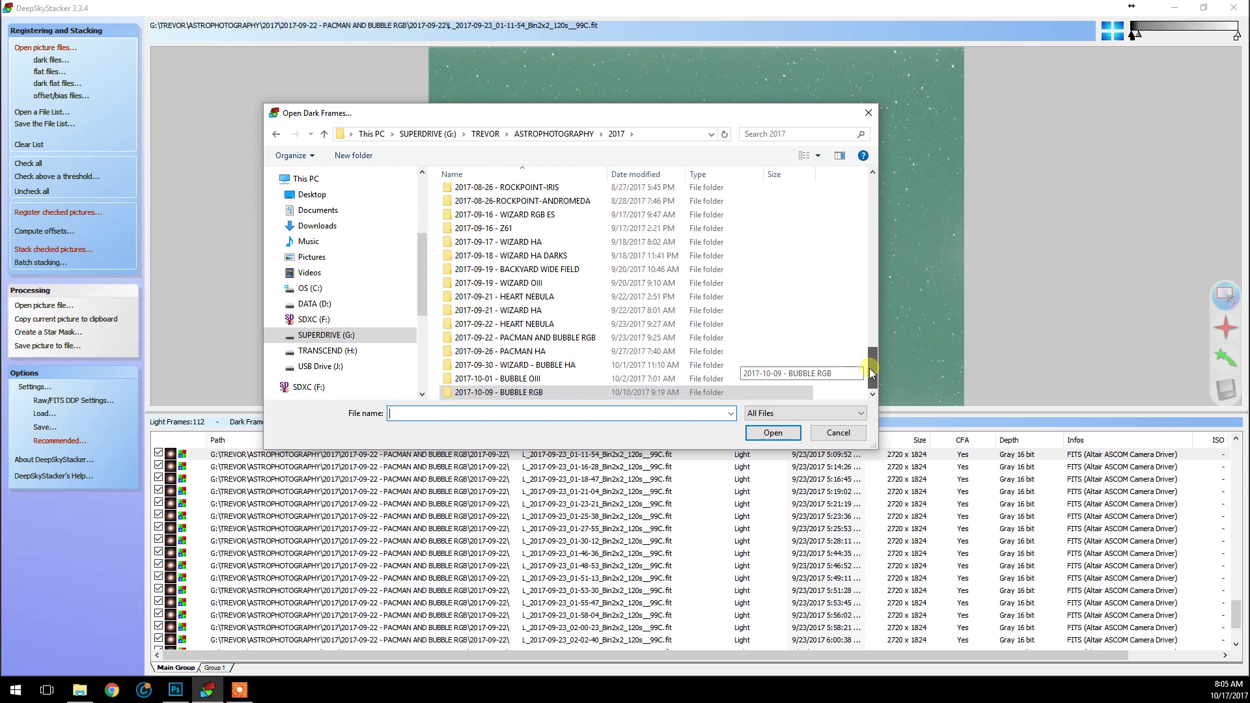
pyautogui.click(575, 339)
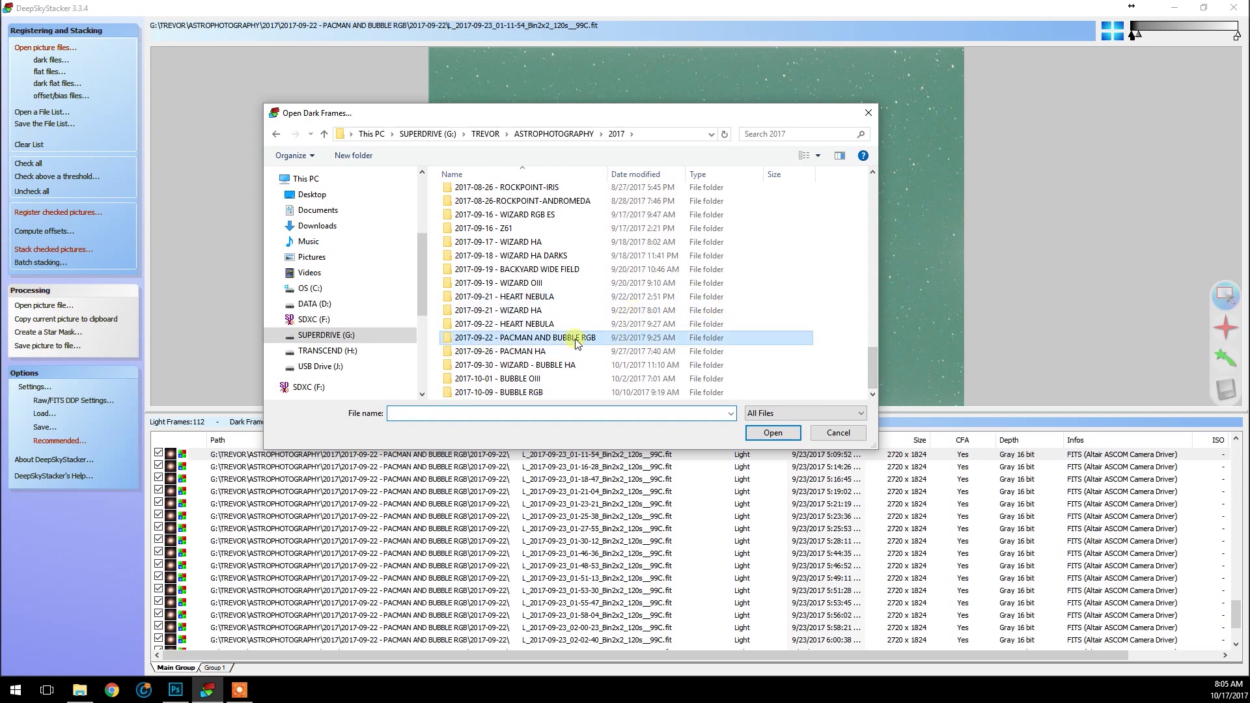
pyautogui.doubleClick(575, 339)
pyautogui.doubleClick(516, 209)
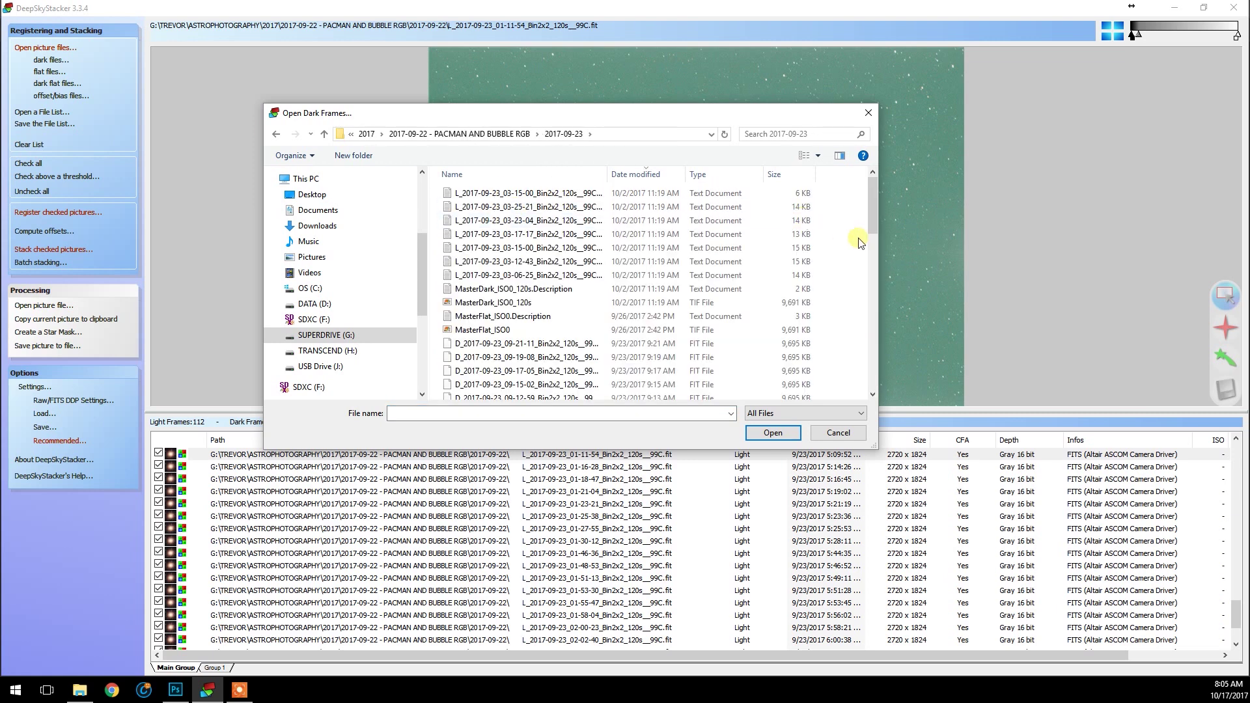
# - Select the D_ files from 09-21-11 down to 08-22-13 and add them as dark frames
pyautogui.moveTo(867, 199); pyautogui.dragTo(870, 244)
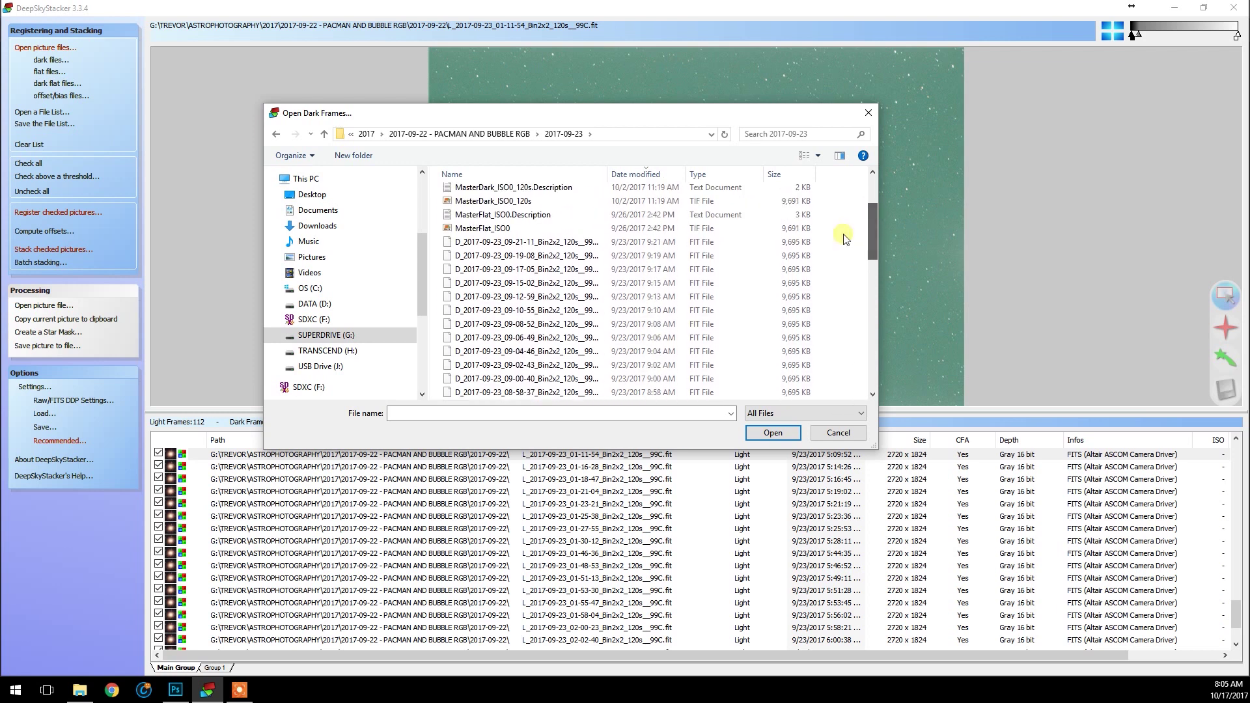
pyautogui.click(629, 242)
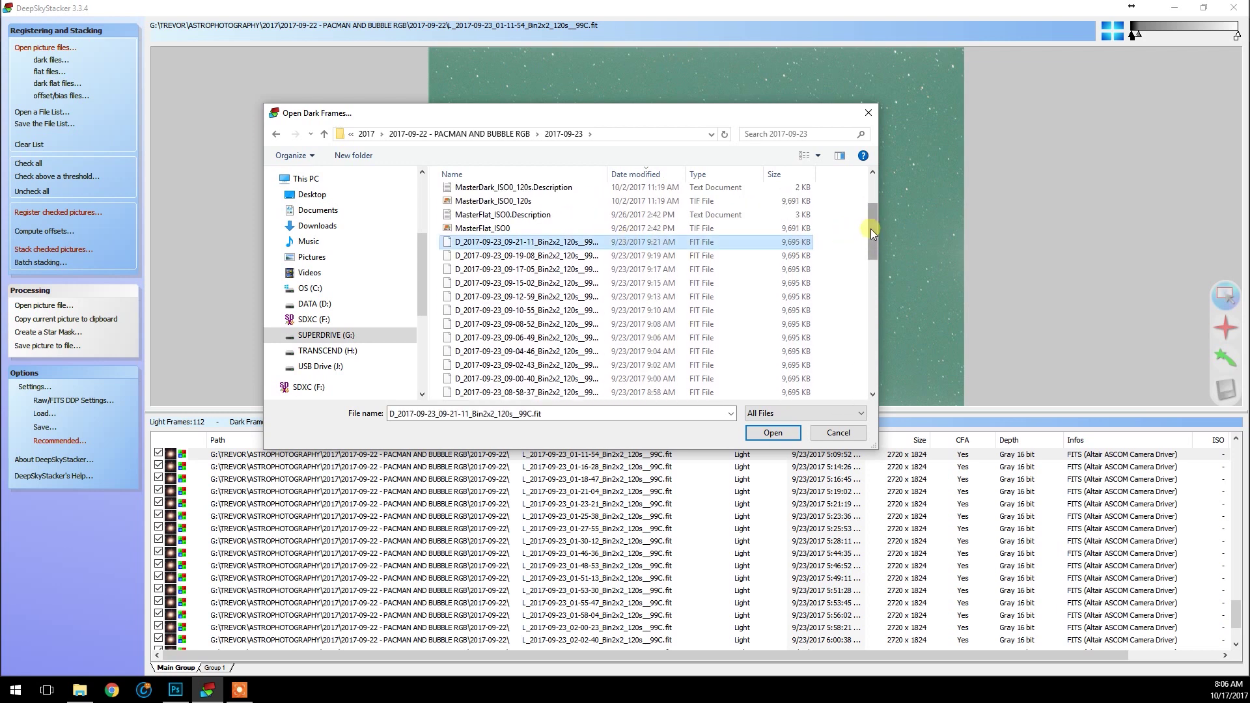
pyautogui.moveTo(870, 229); pyautogui.dragTo(863, 294)
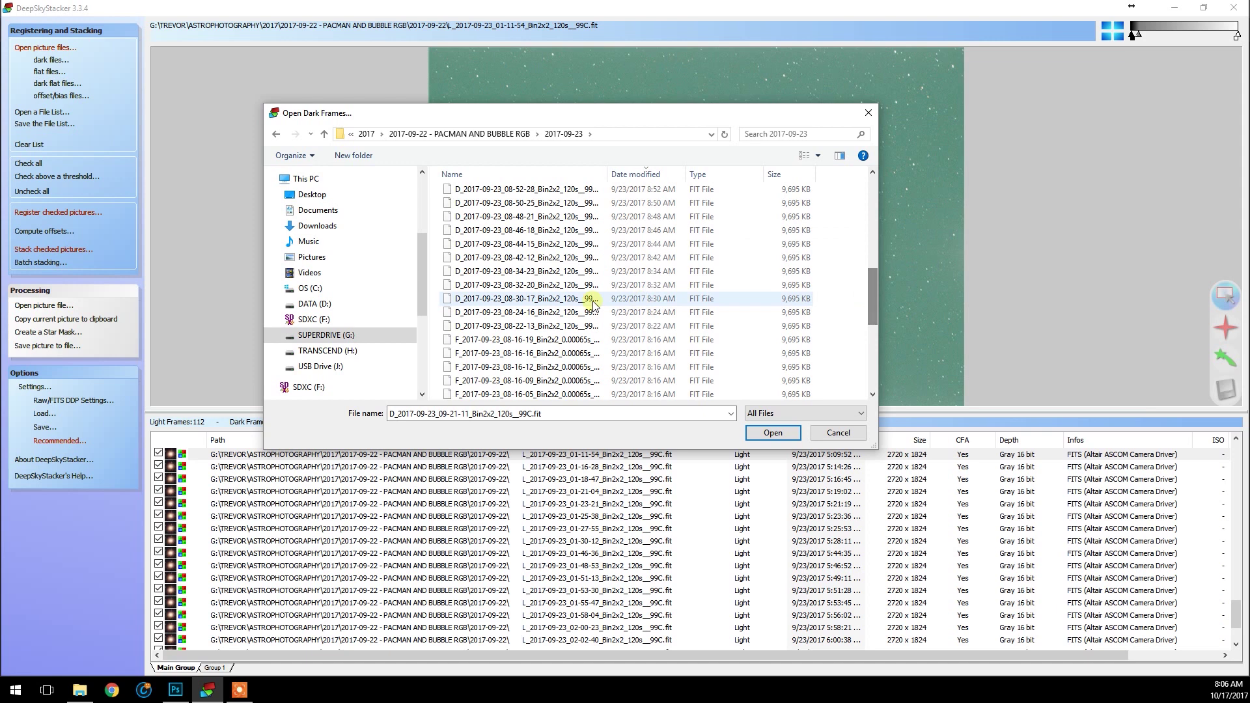
pyautogui.keyDown('shift'); pyautogui.click(573, 325); pyautogui.keyUp('shift')
pyautogui.click(782, 434)
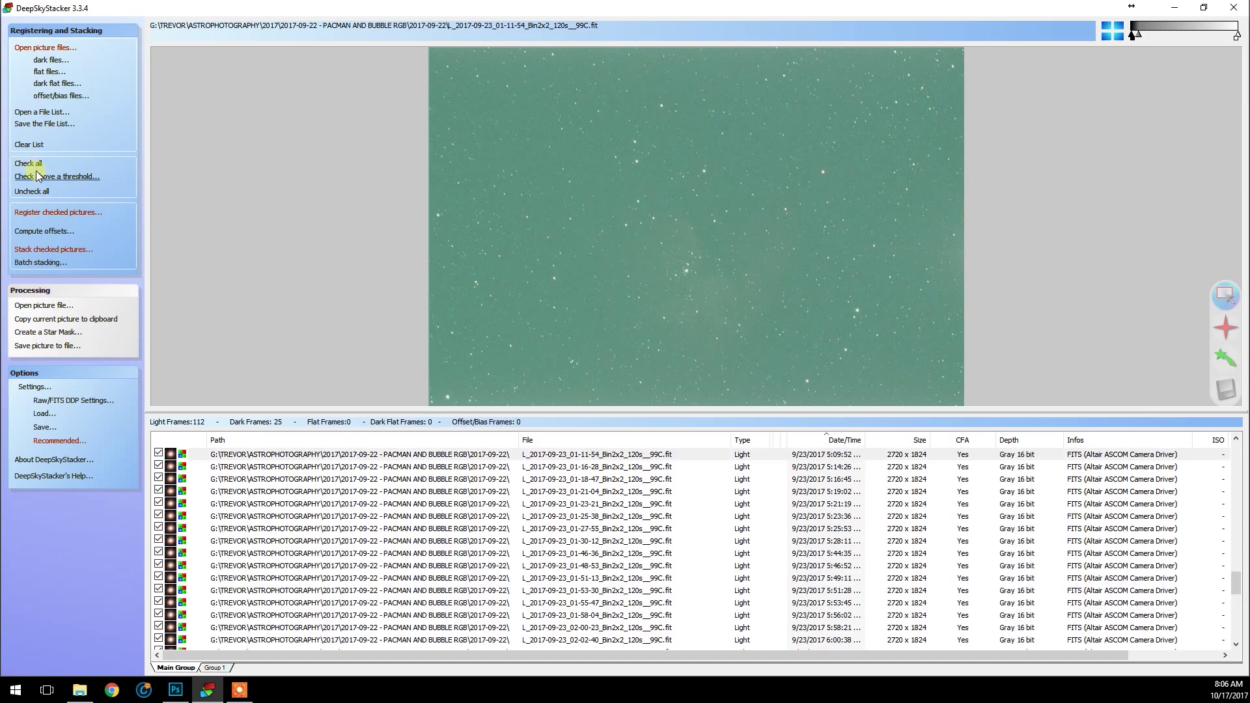
# - Preview darks 08-22-13, 08-24-16 and 08-30-17, then remove 08-22-13 and 08-24-16 from the list
pyautogui.moveTo(1234, 597)
pyautogui.mouseDown()
pyautogui.moveTo(1244, 456)
pyautogui.moveTo(1243, 620)
pyautogui.moveTo(1242, 609)
pyautogui.mouseUp()
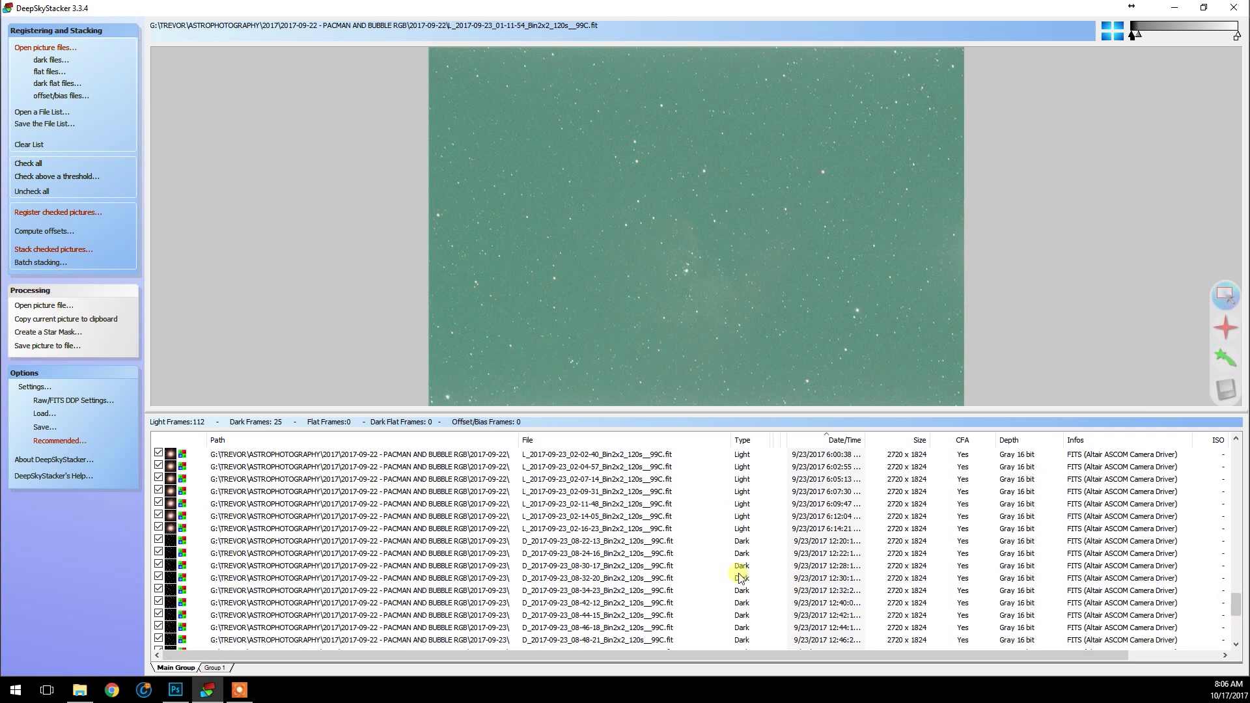
pyautogui.click(676, 542)
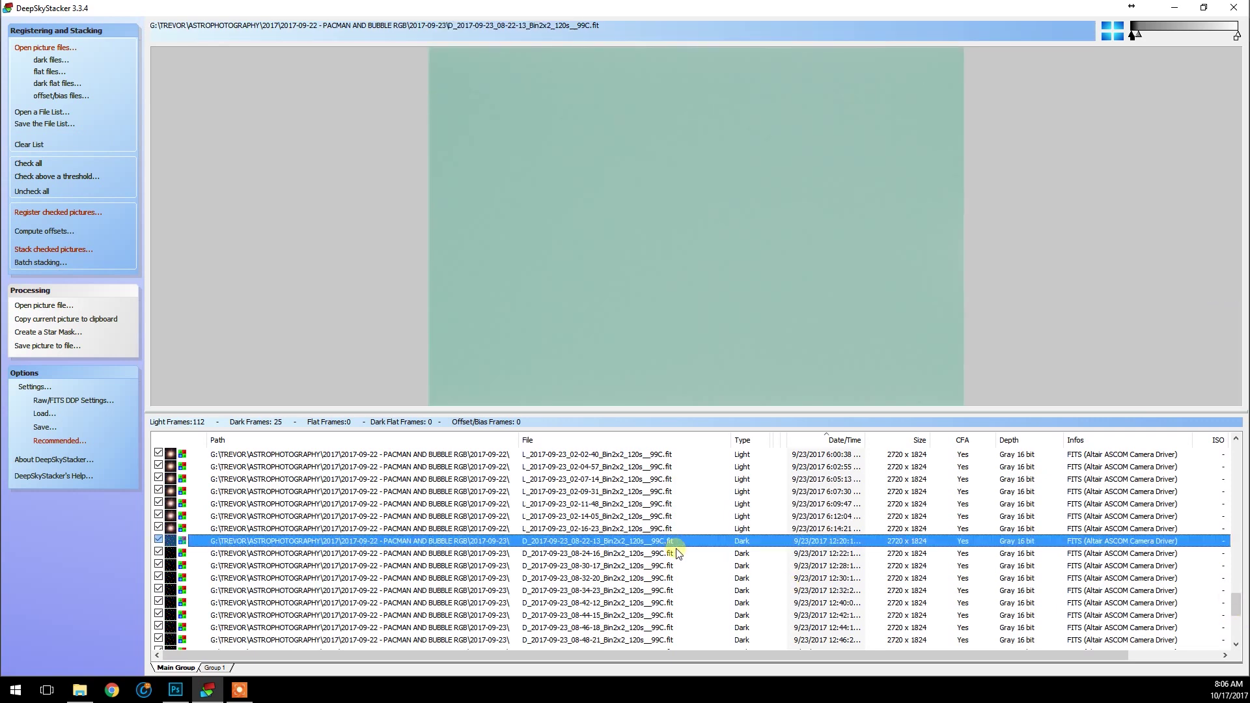
pyautogui.click(674, 554)
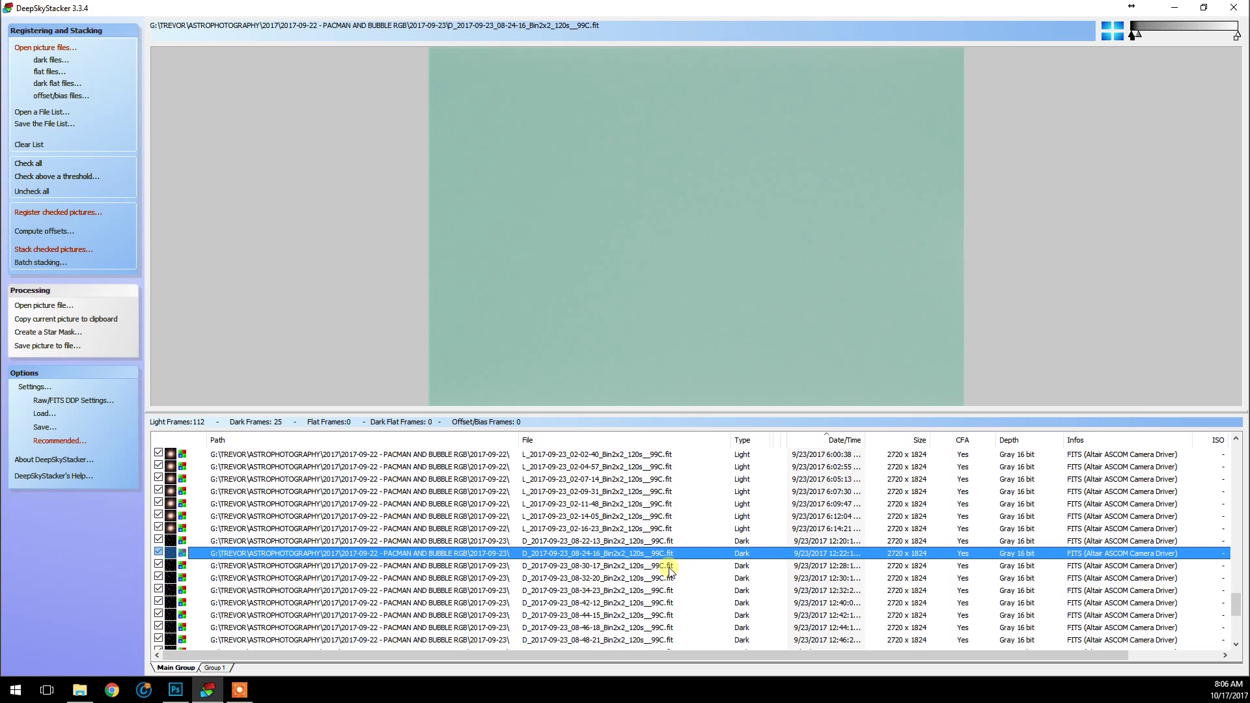
pyautogui.click(671, 568)
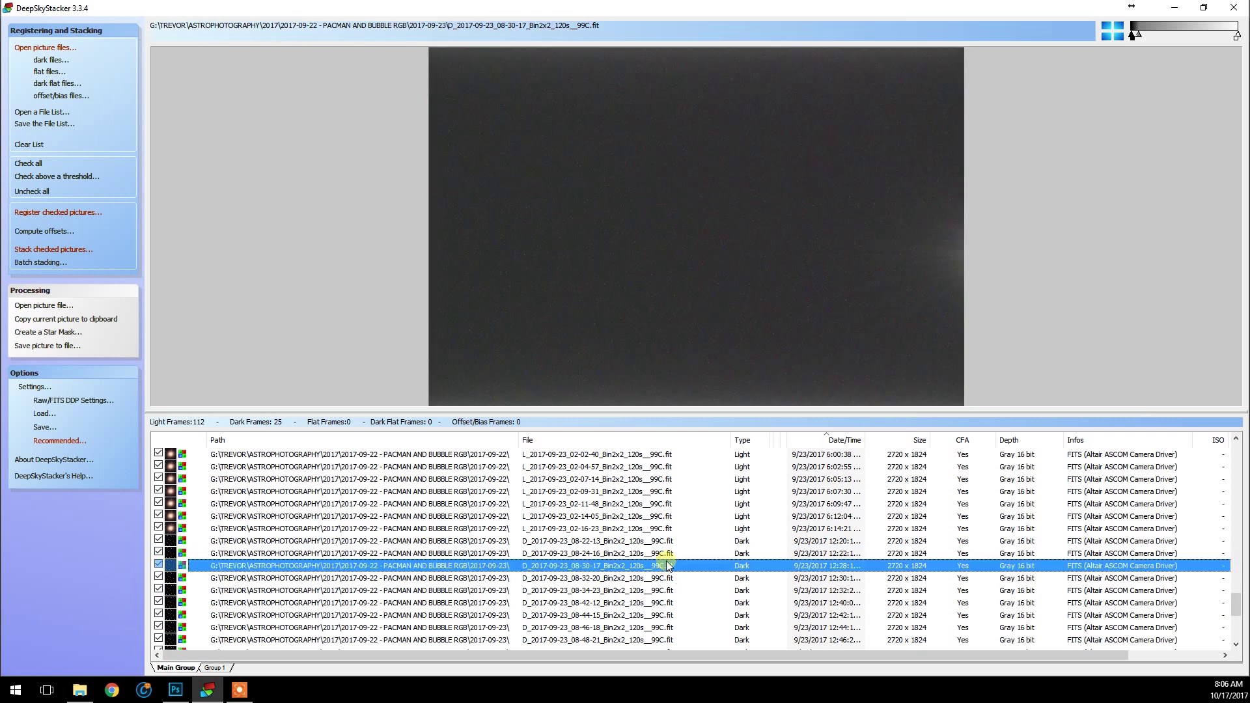
pyautogui.click(670, 553)
pyautogui.keyDown('shift'); pyautogui.click(670, 542); pyautogui.keyUp('shift')
pyautogui.rightClick(670, 542)
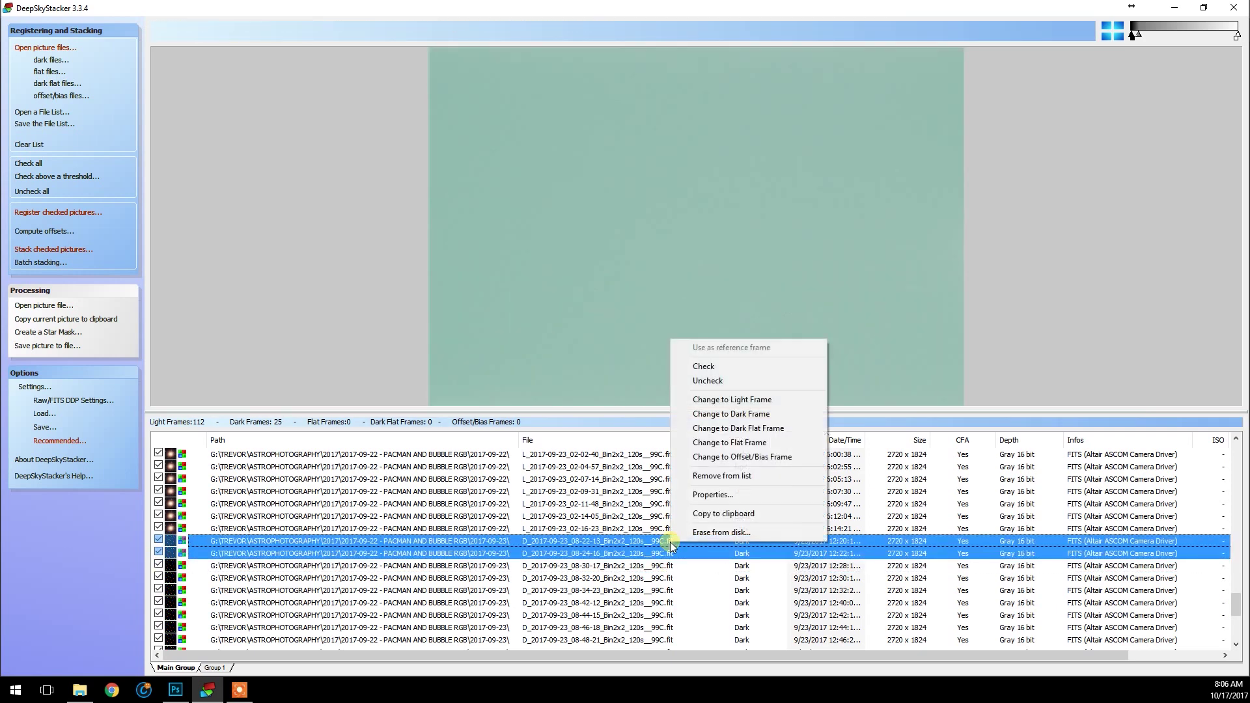
pyautogui.click(720, 476)
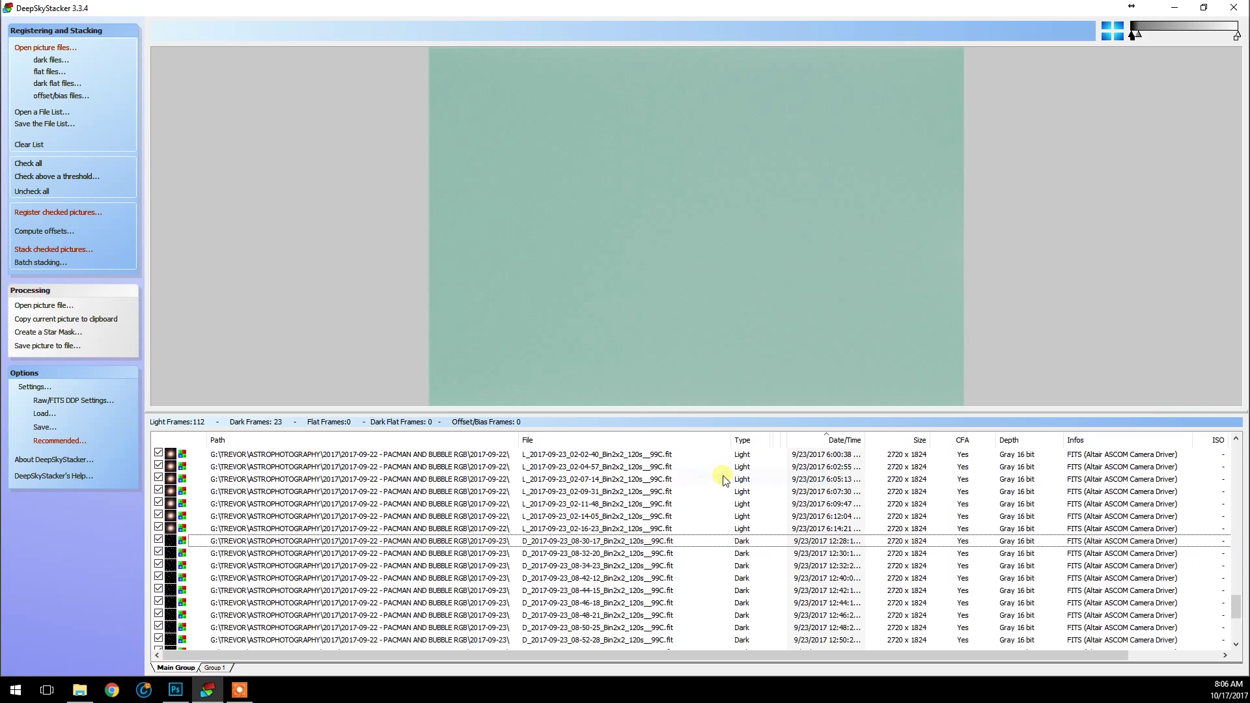
# - Preview the remaining darks 08-30-17 through 09-02-43 and 08-58-37, then open the flat-files picker
pyautogui.click(616, 542)
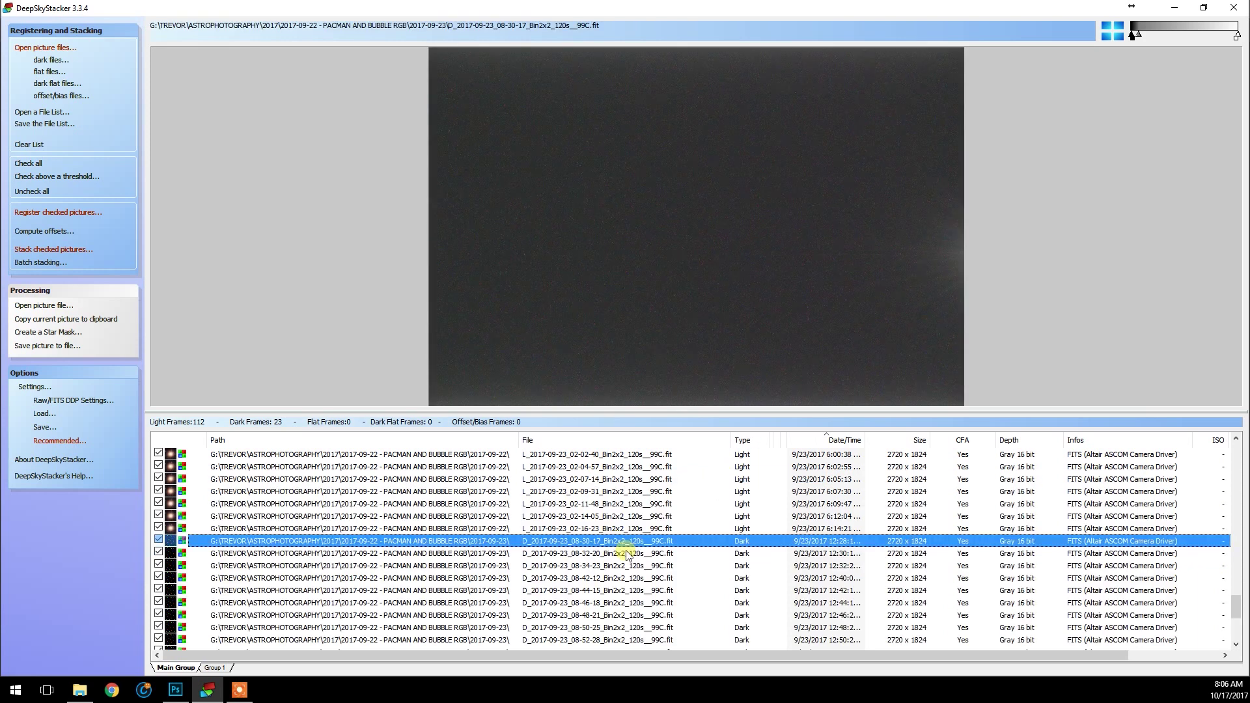
pyautogui.click(627, 554)
pyautogui.keyDown('ctrl'); pyautogui.click(645, 555); pyautogui.keyUp('ctrl')
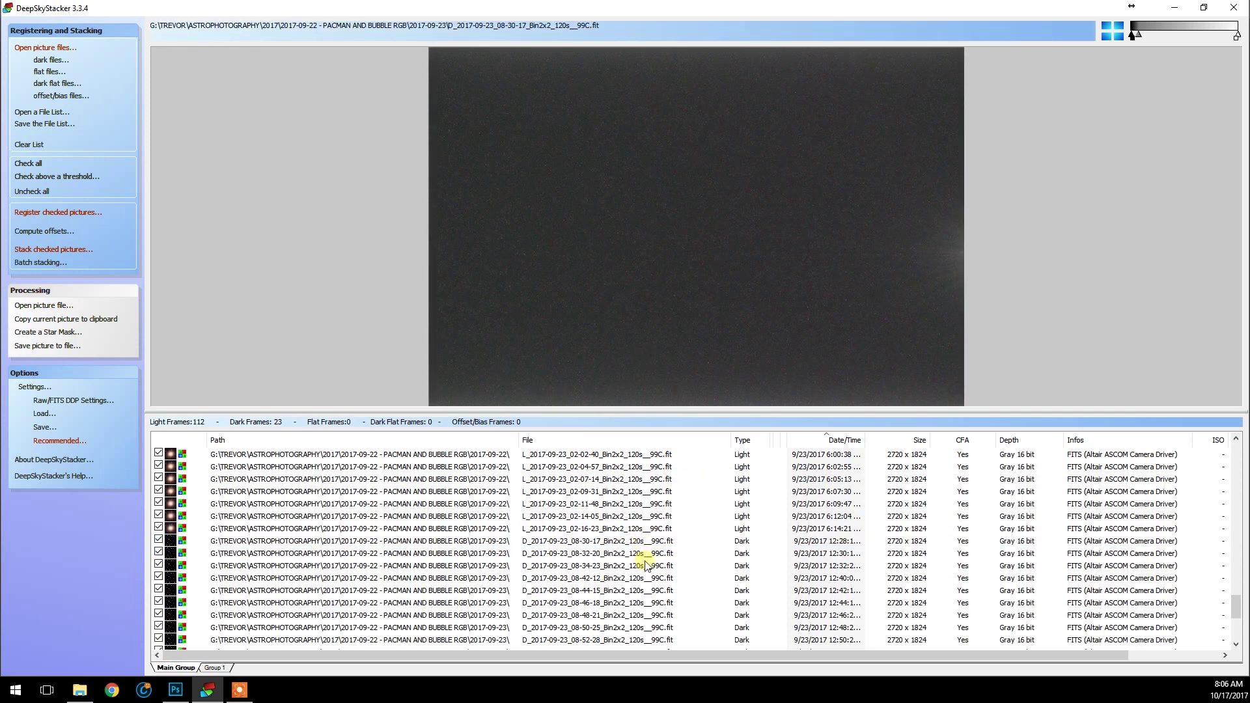
pyautogui.click(646, 555)
pyautogui.click(648, 566)
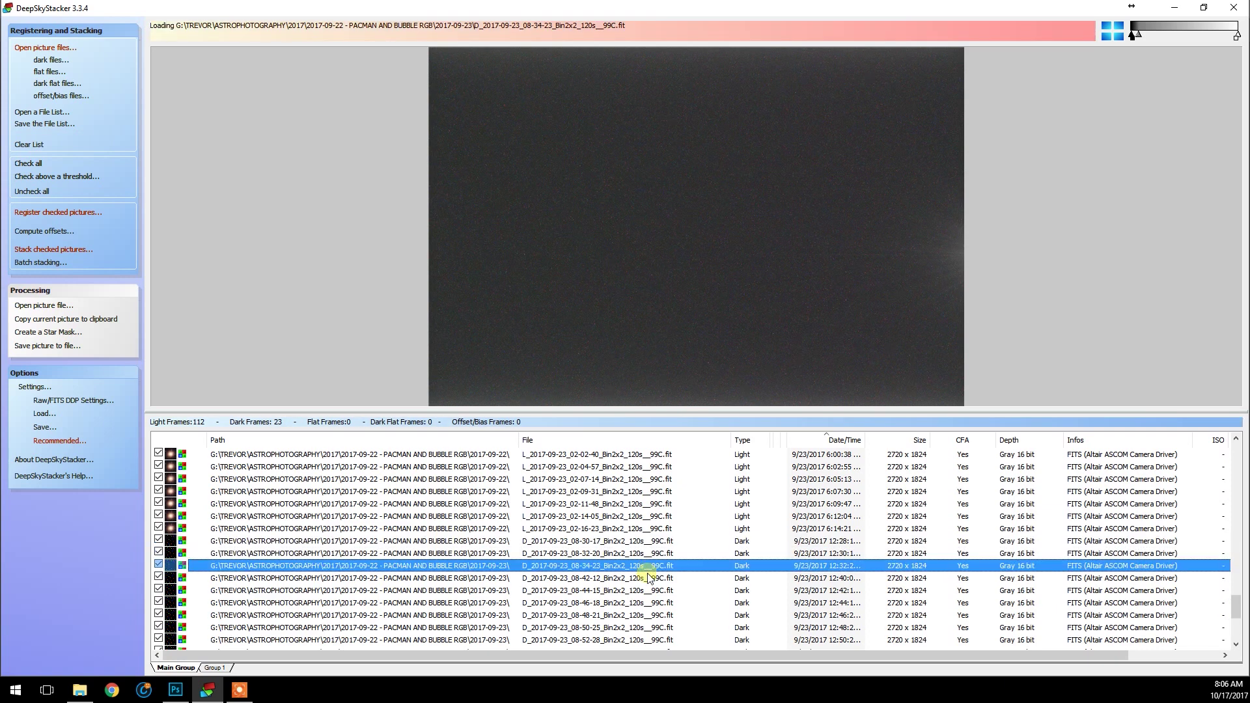
pyautogui.click(648, 579)
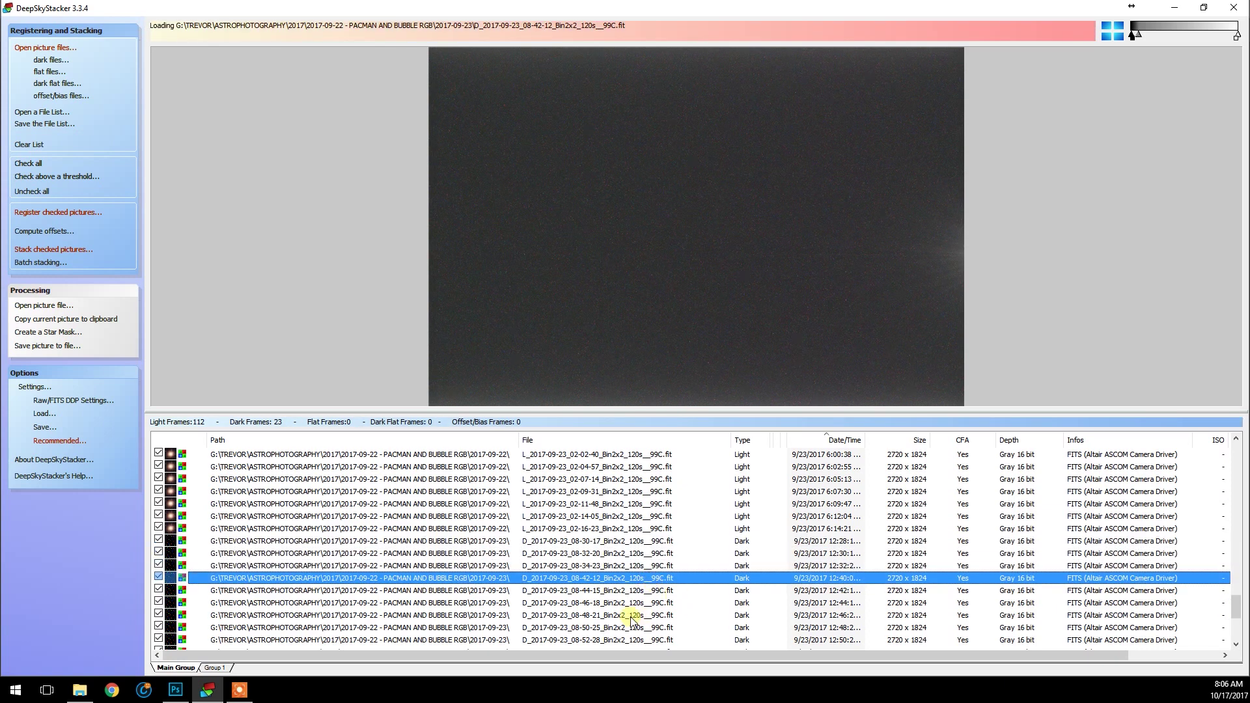
pyautogui.click(631, 616)
pyautogui.moveTo(1236, 609); pyautogui.dragTo(1235, 627)
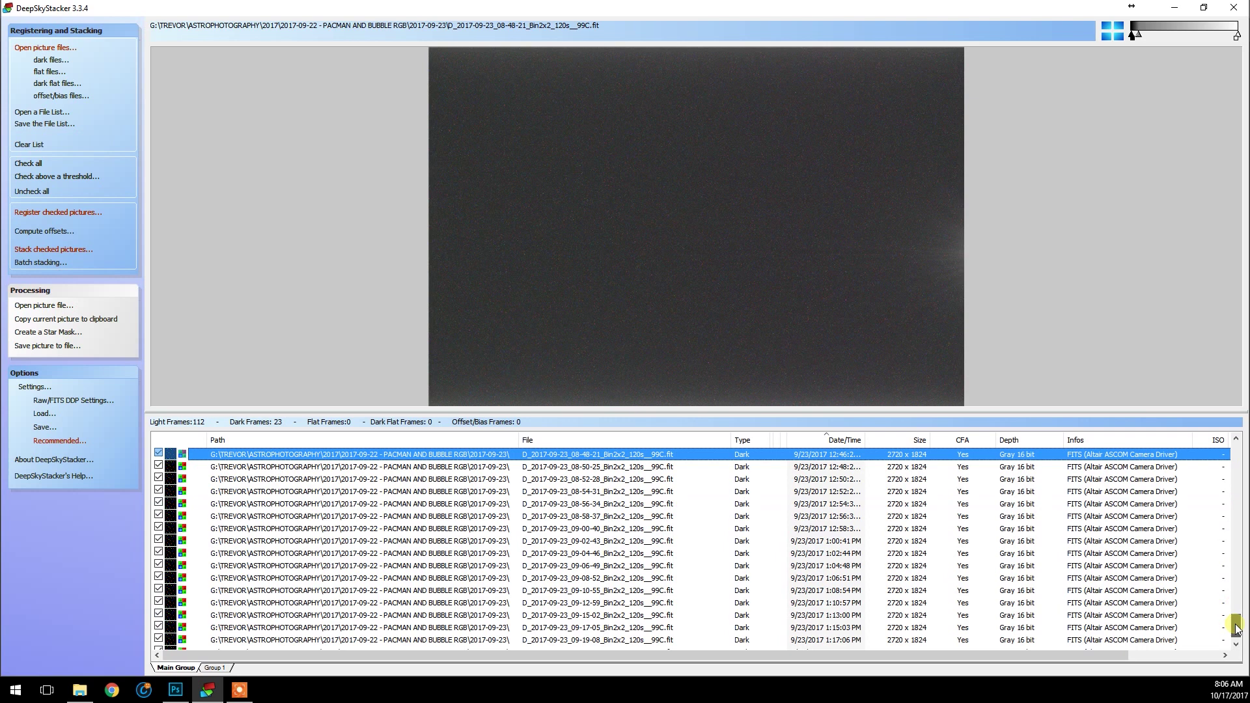
pyautogui.click(650, 542)
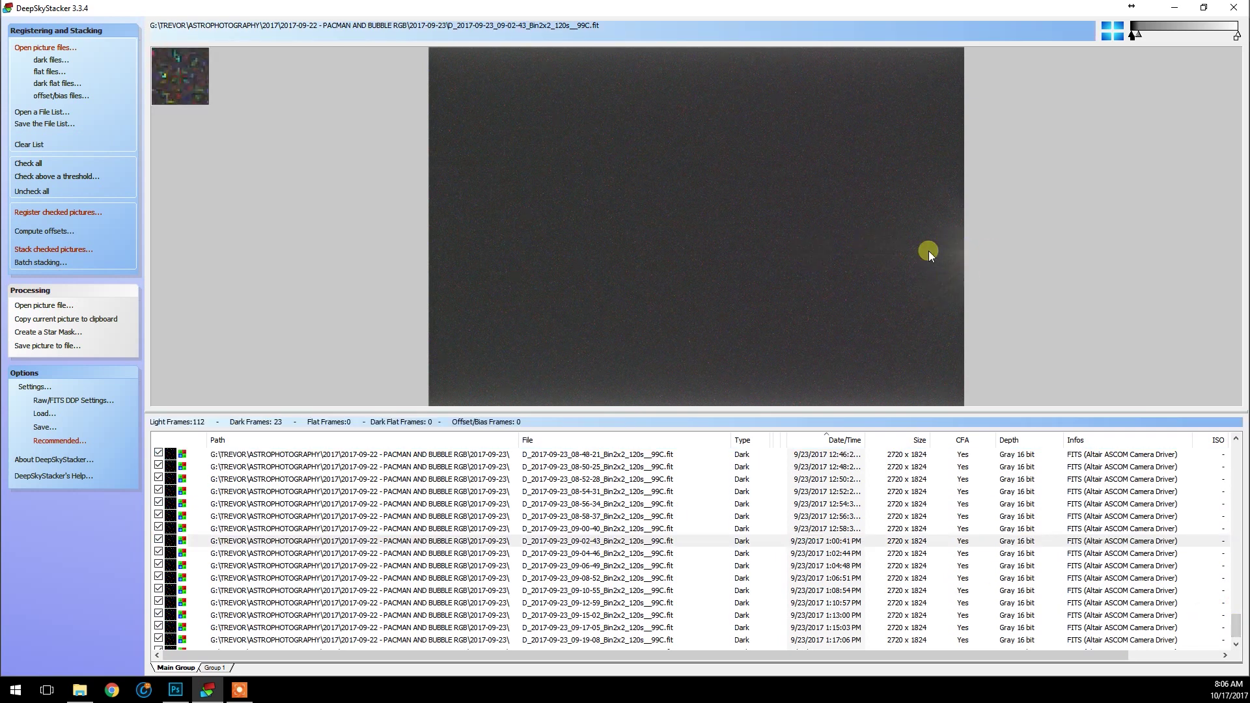
pyautogui.click(651, 518)
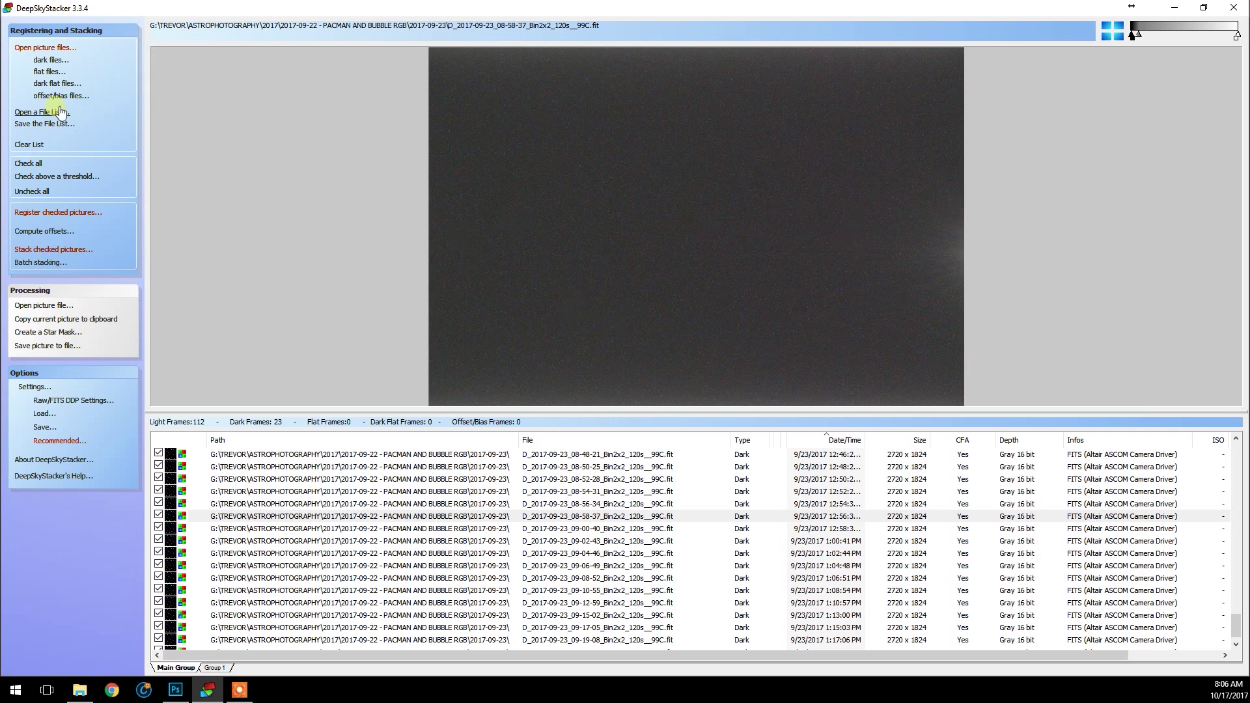
pyautogui.click(55, 73)
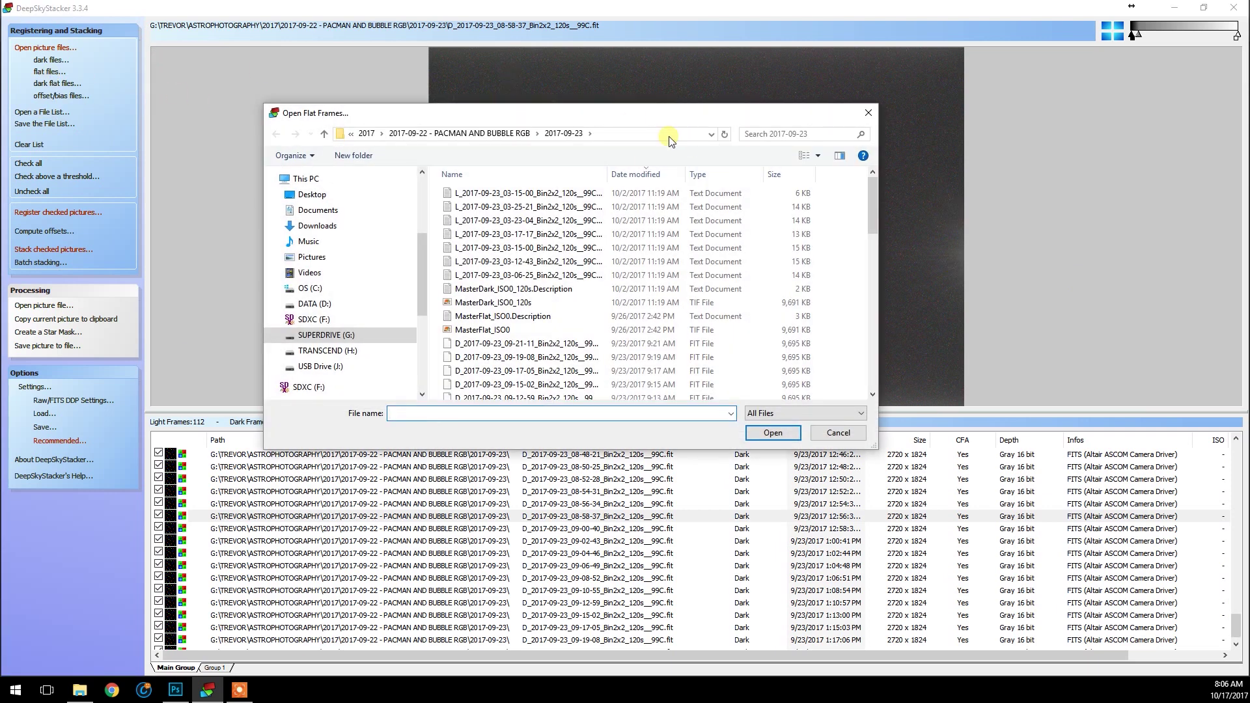
# - Browse the flat picker to 2017-09-22 - PACMAN AND BUBBLE RGB\2017-09-23
pyautogui.click(498, 134)
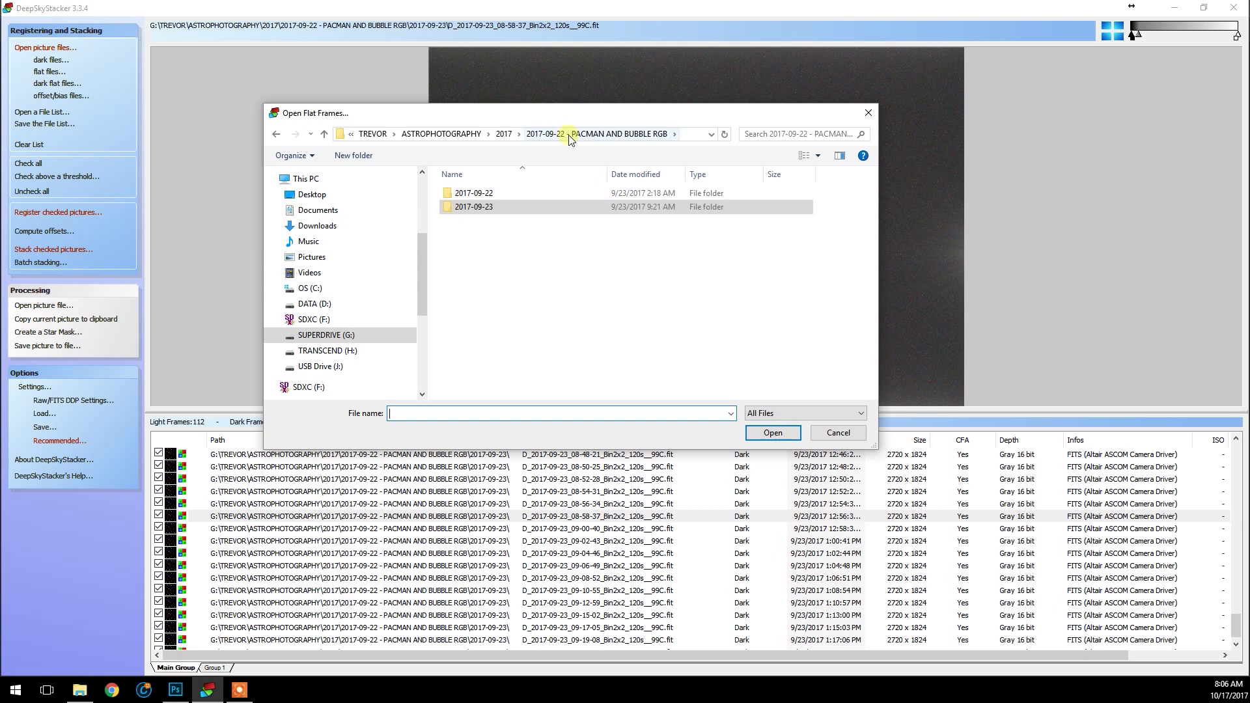
pyautogui.click(504, 134)
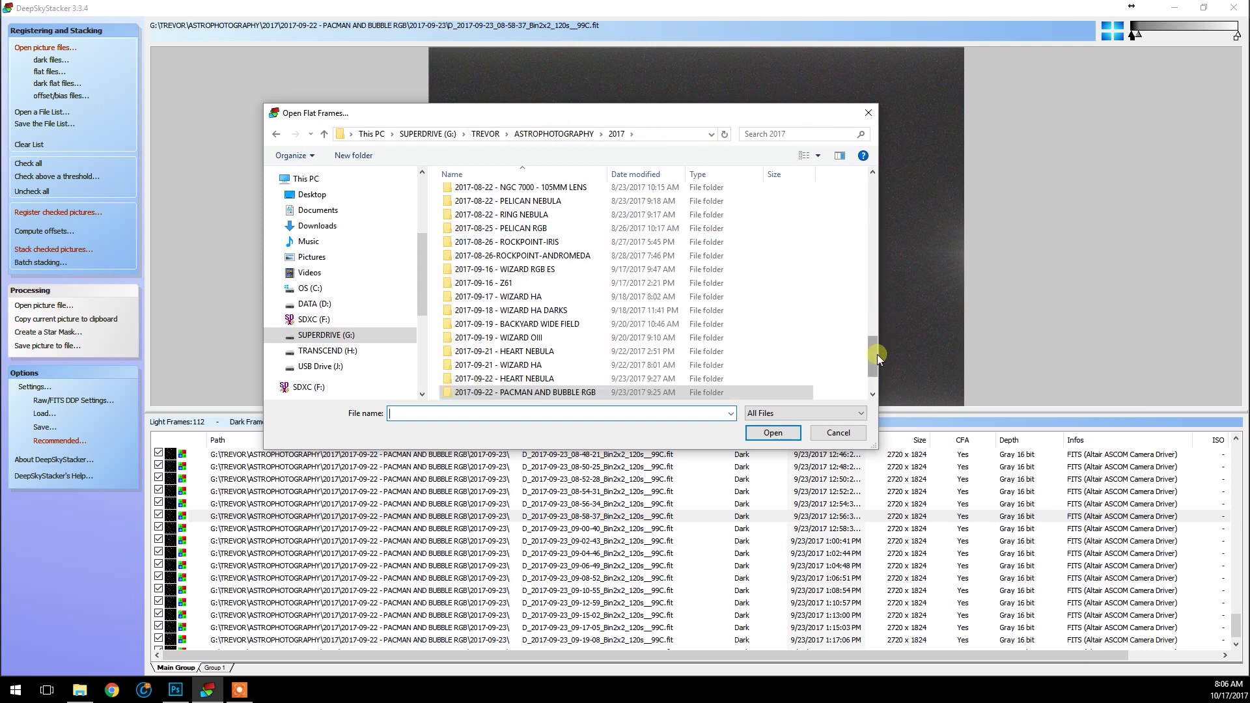
pyautogui.moveTo(877, 354); pyautogui.dragTo(875, 362)
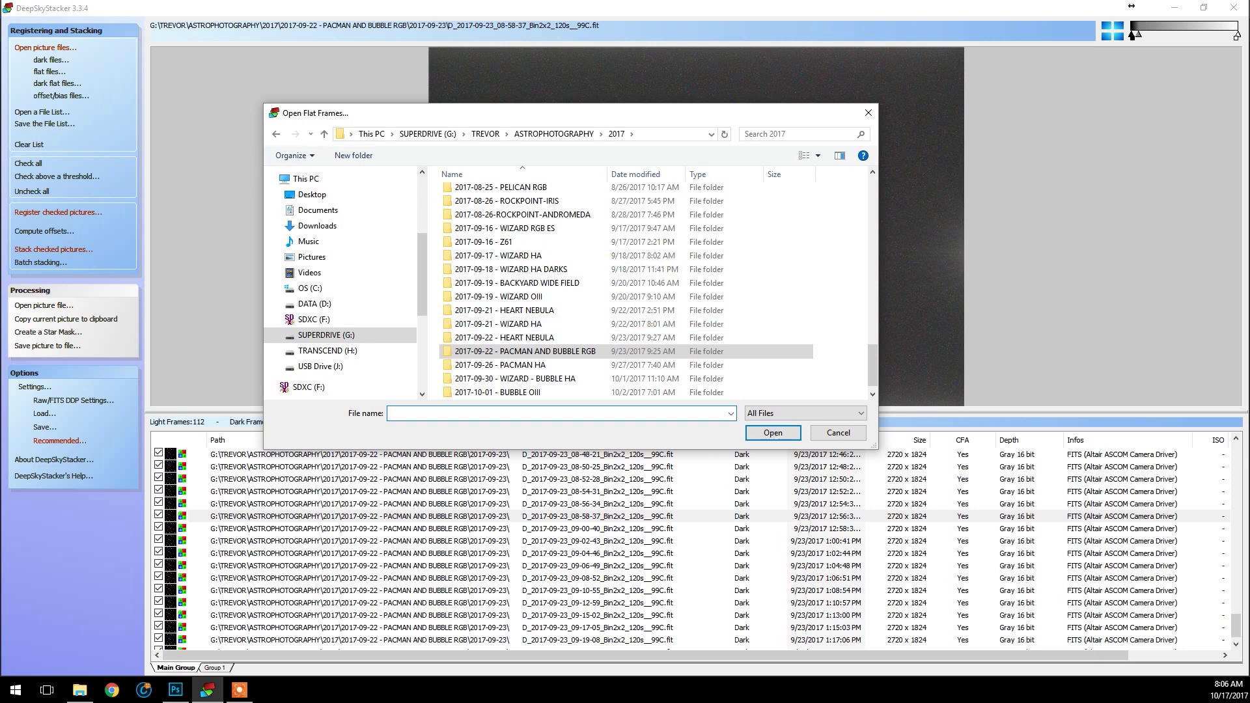
pyautogui.click(579, 352)
pyautogui.doubleClick(580, 355)
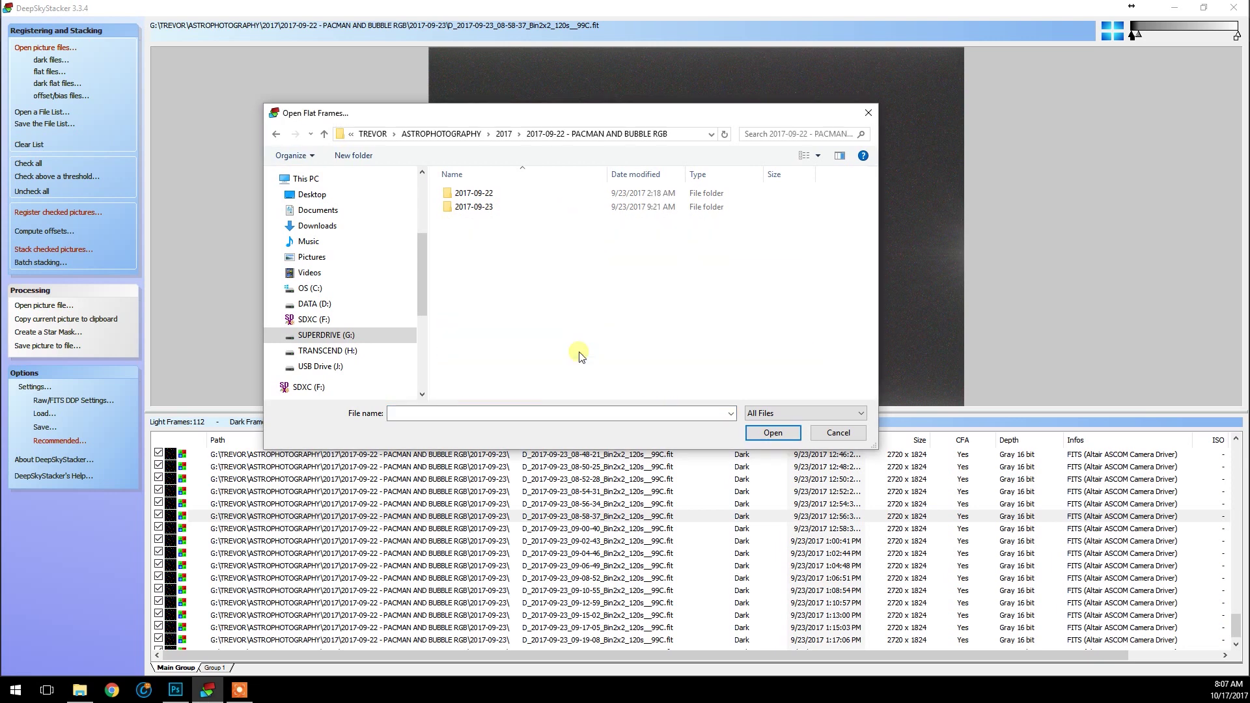
pyautogui.doubleClick(467, 207)
# - Select all F_ flat files starting from F_2017-09-23_08-16-19 and add them as flat frames
pyautogui.moveTo(873, 193); pyautogui.dragTo(871, 310)
pyautogui.click(571, 239)
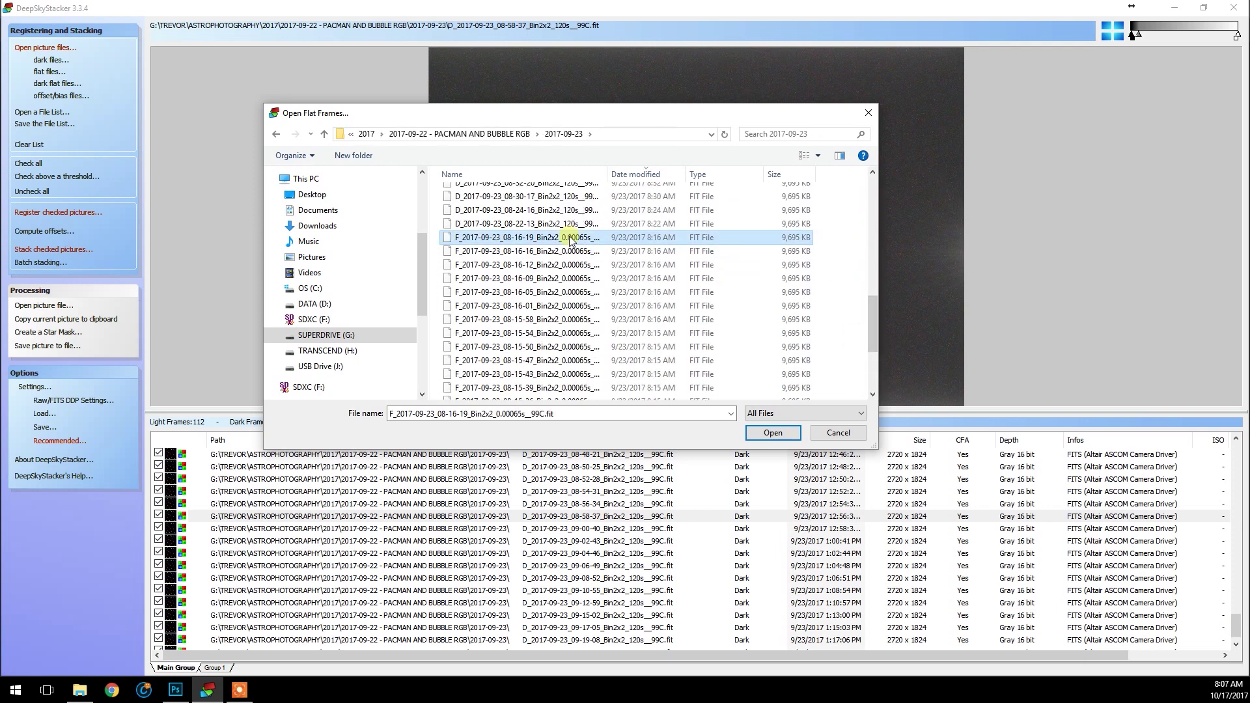
pyautogui.moveTo(873, 307); pyautogui.dragTo(877, 348)
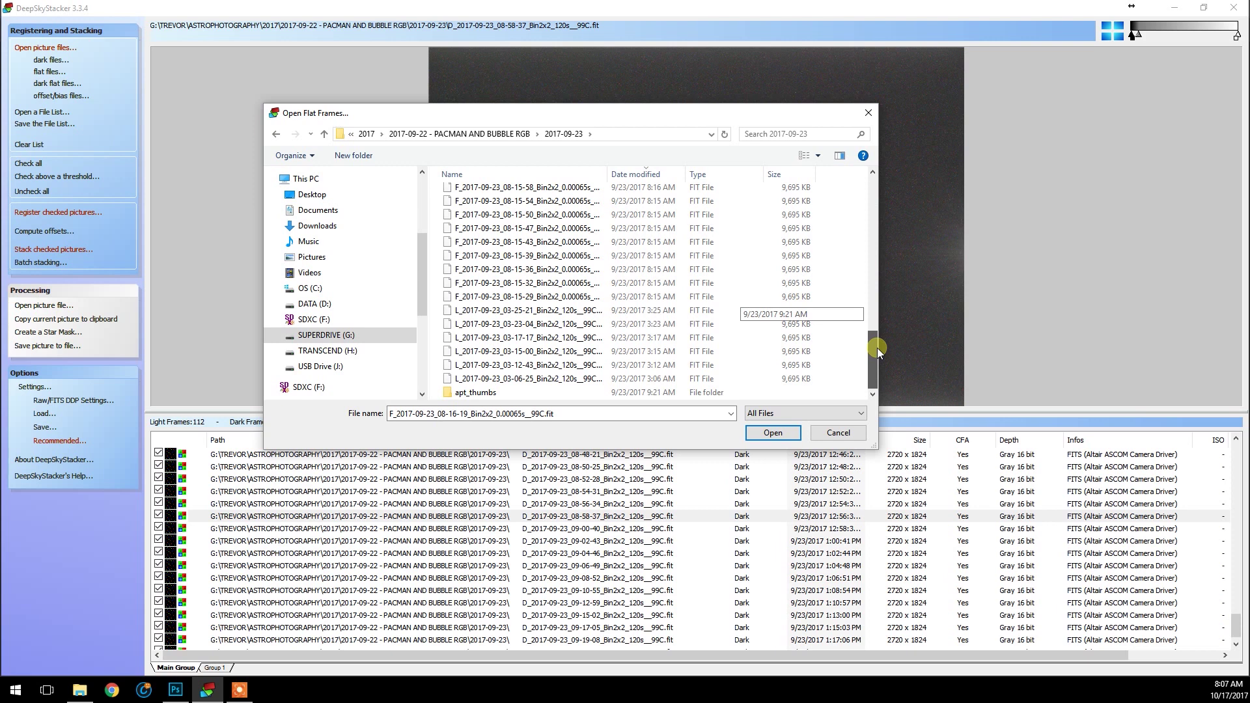
pyautogui.keyDown('shift'); pyautogui.click(594, 299); pyautogui.keyUp('shift')
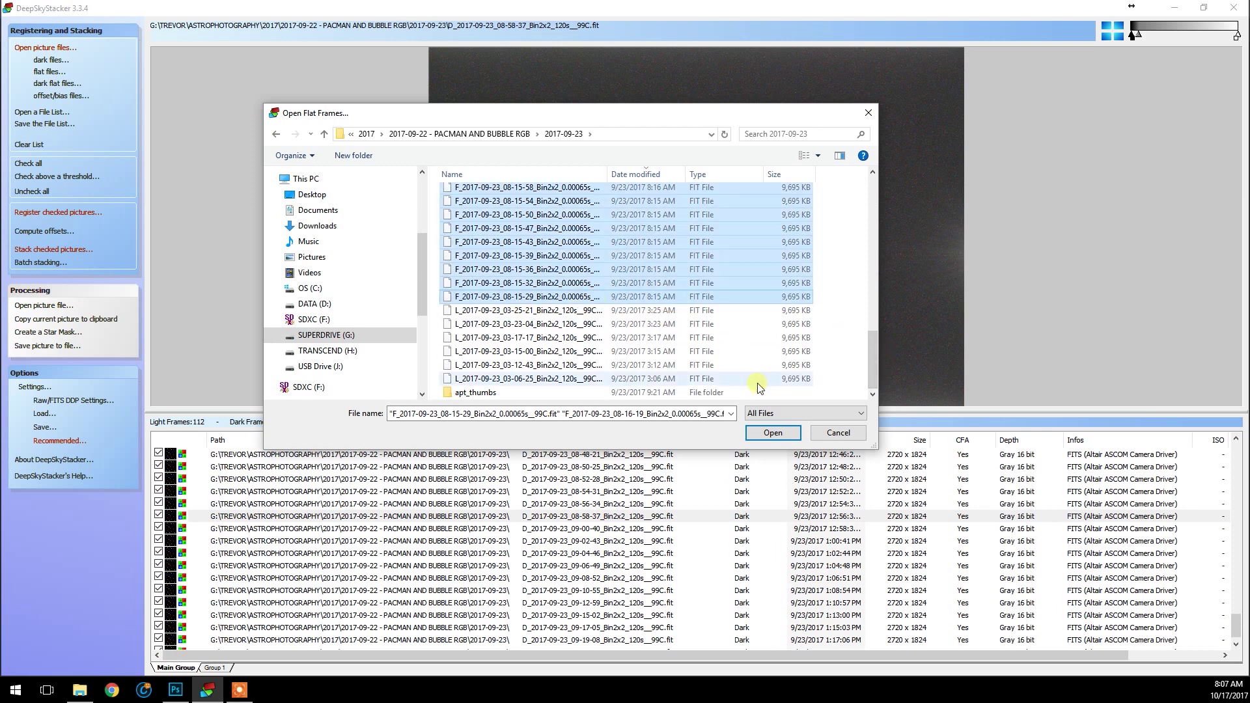
pyautogui.click(774, 433)
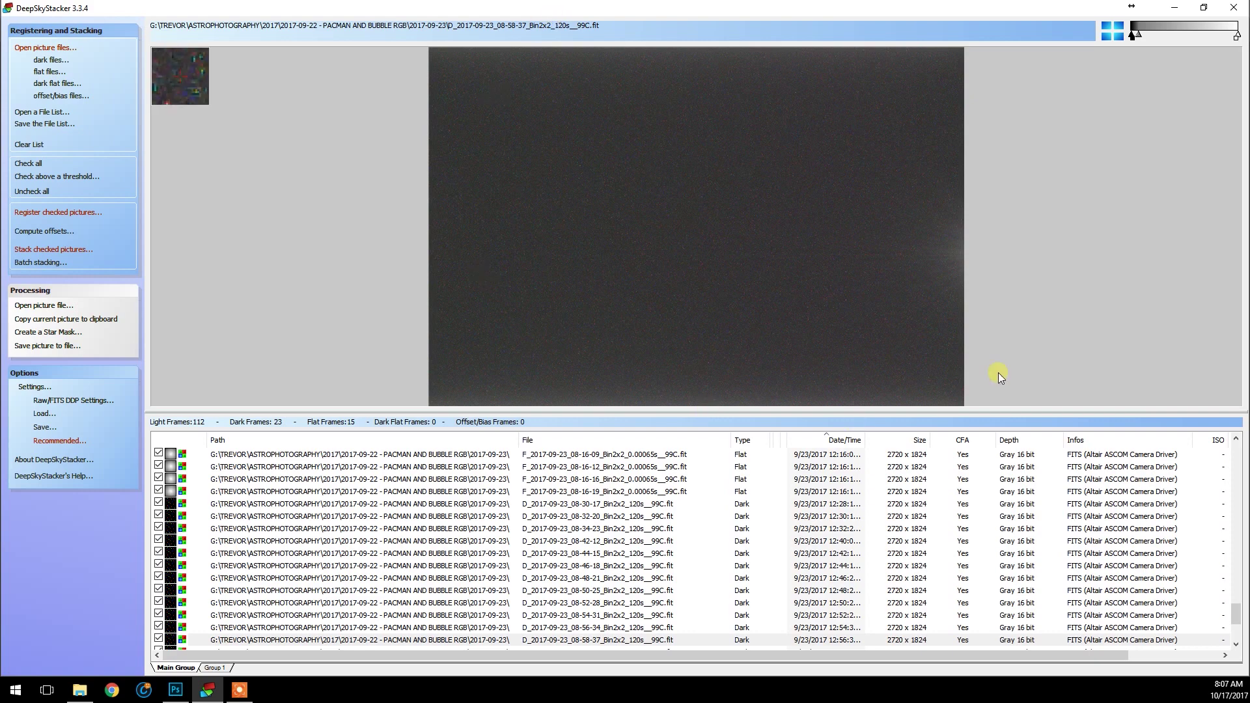
# - Preview flat frames 08-15-29, 08-15-32, 08-15-36 and 08-16-19 in the viewer
pyautogui.moveTo(1235, 604); pyautogui.dragTo(1219, 441)
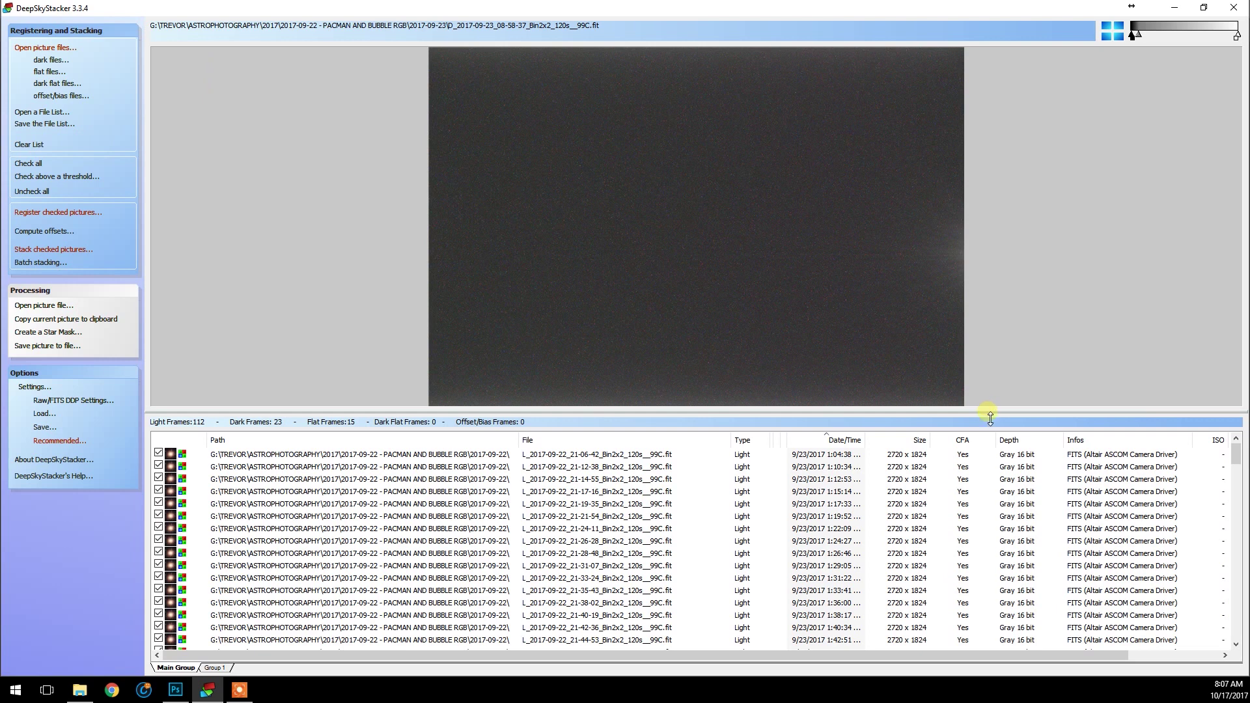
pyautogui.moveTo(991, 418); pyautogui.dragTo(989, 408)
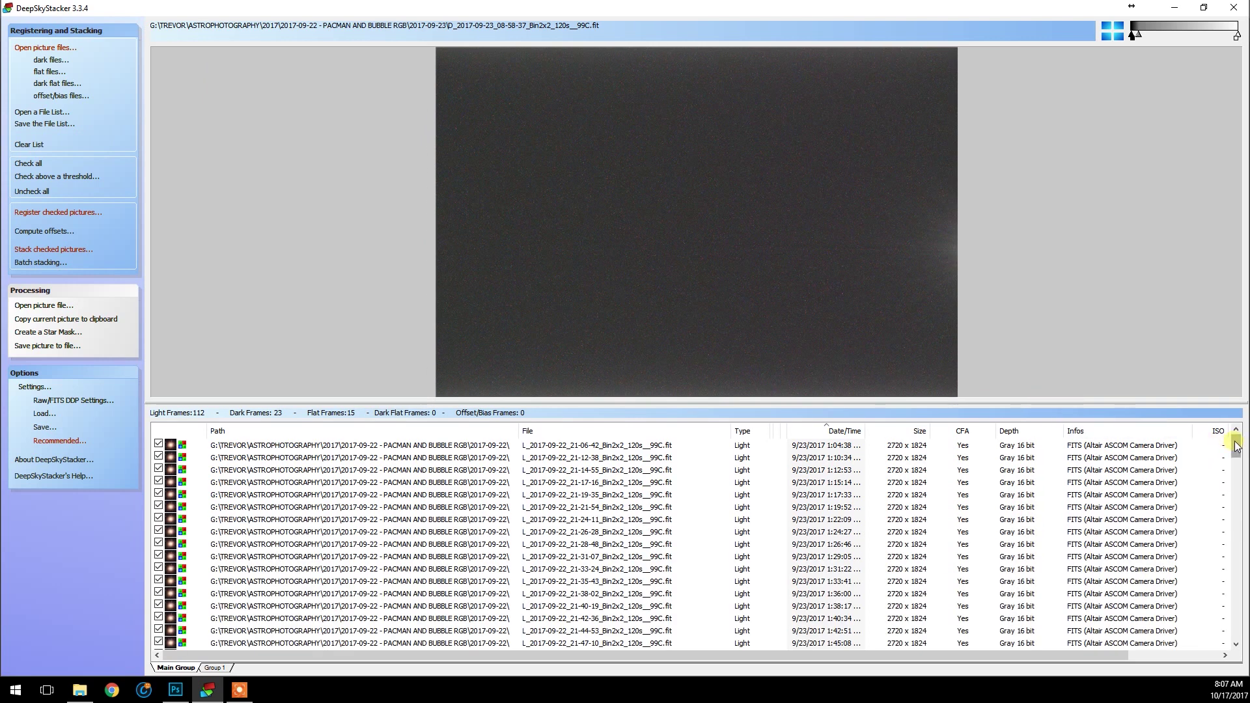
pyautogui.moveTo(1236, 445); pyautogui.dragTo(1229, 591)
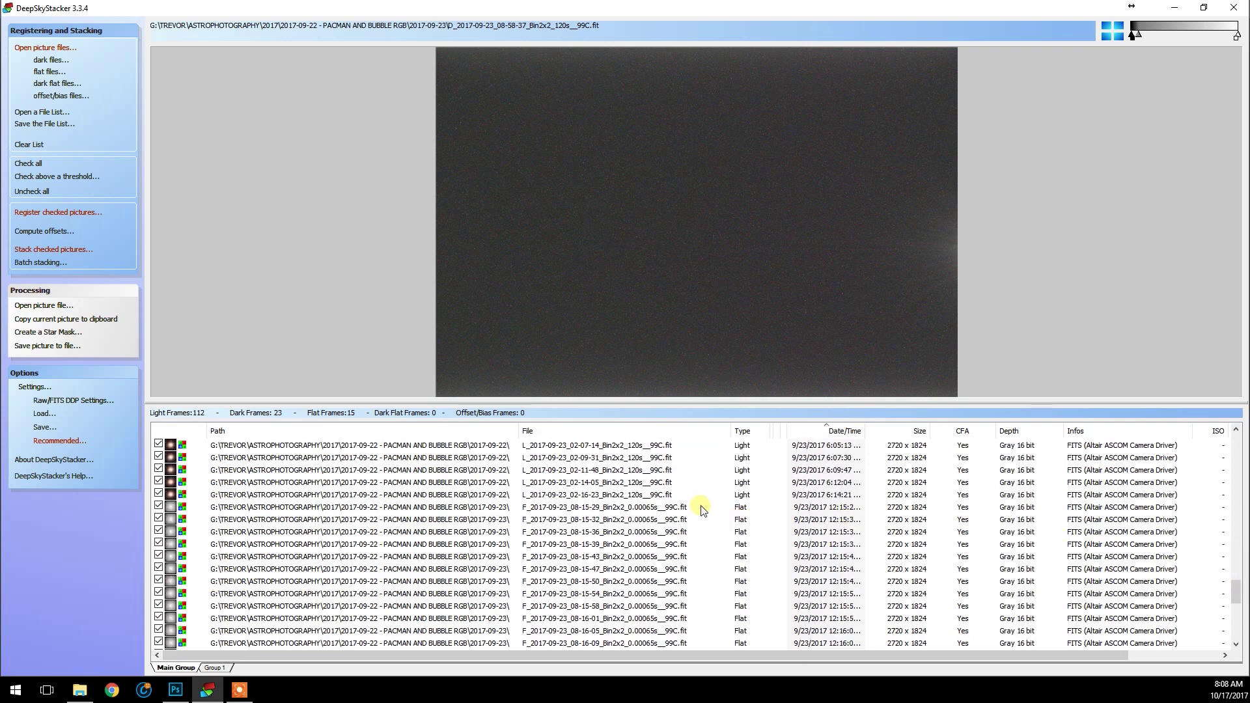
pyautogui.click(700, 510)
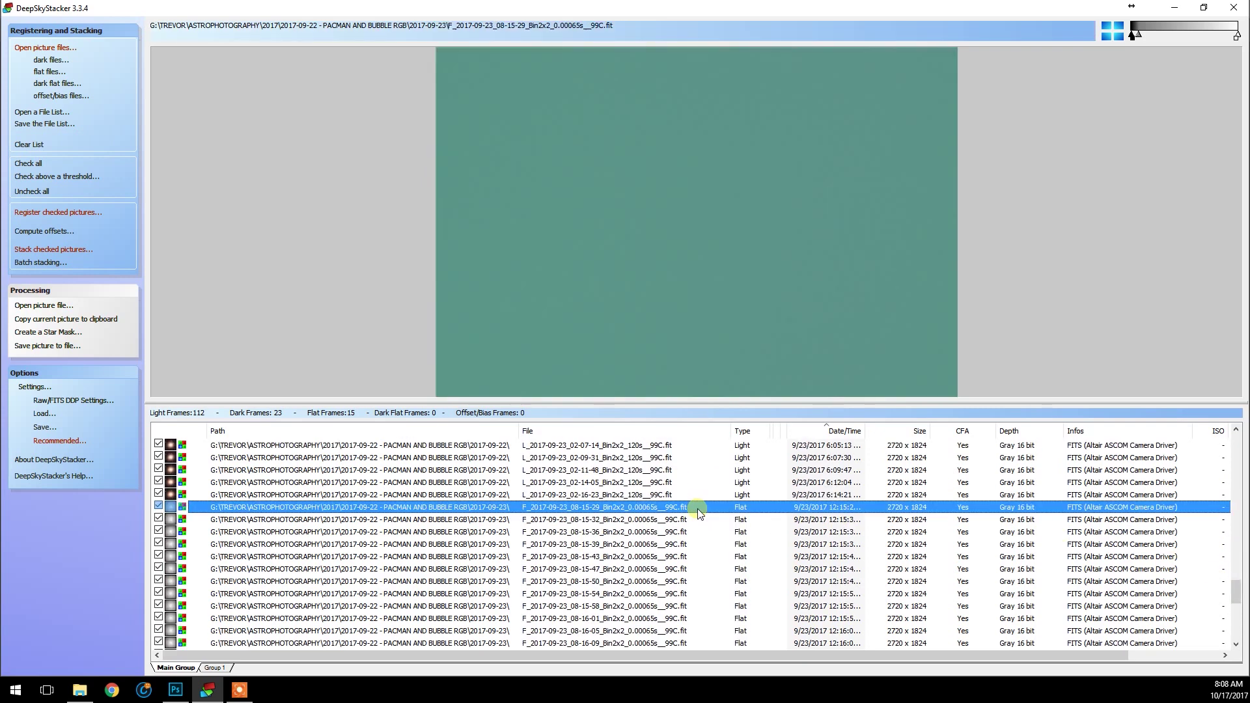
pyautogui.click(695, 520)
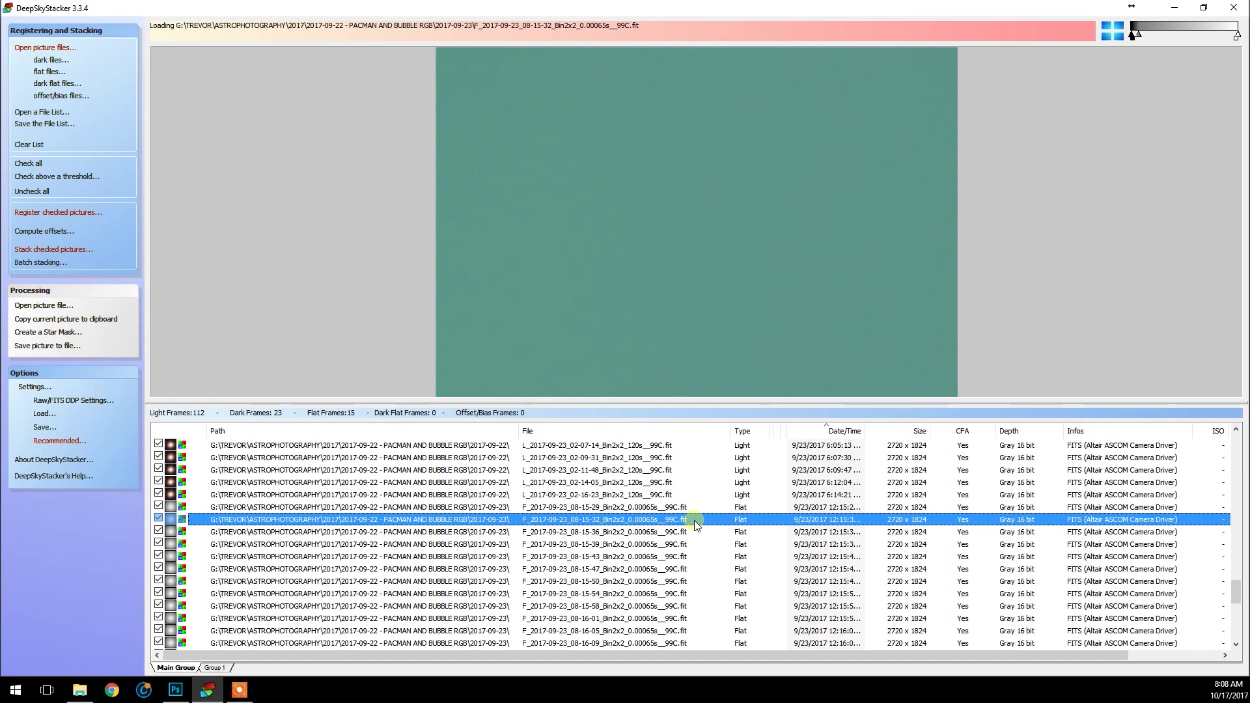
pyautogui.click(696, 532)
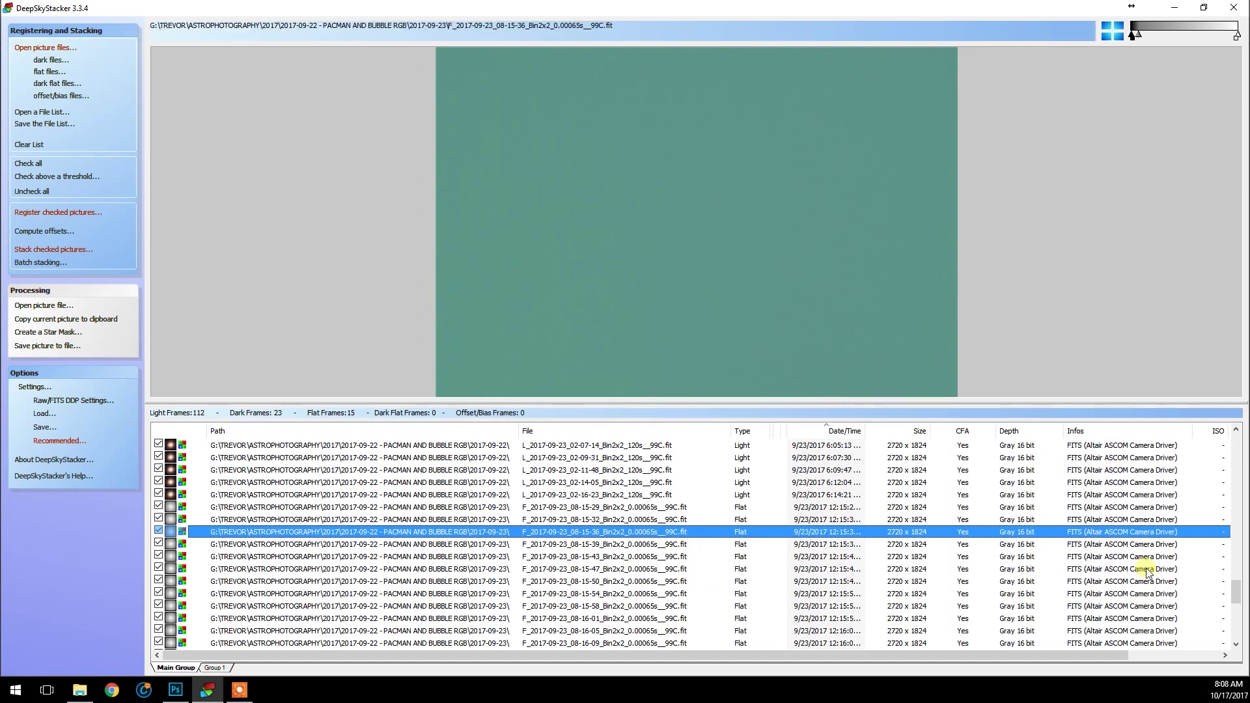
pyautogui.moveTo(1229, 590); pyautogui.dragTo(1236, 598)
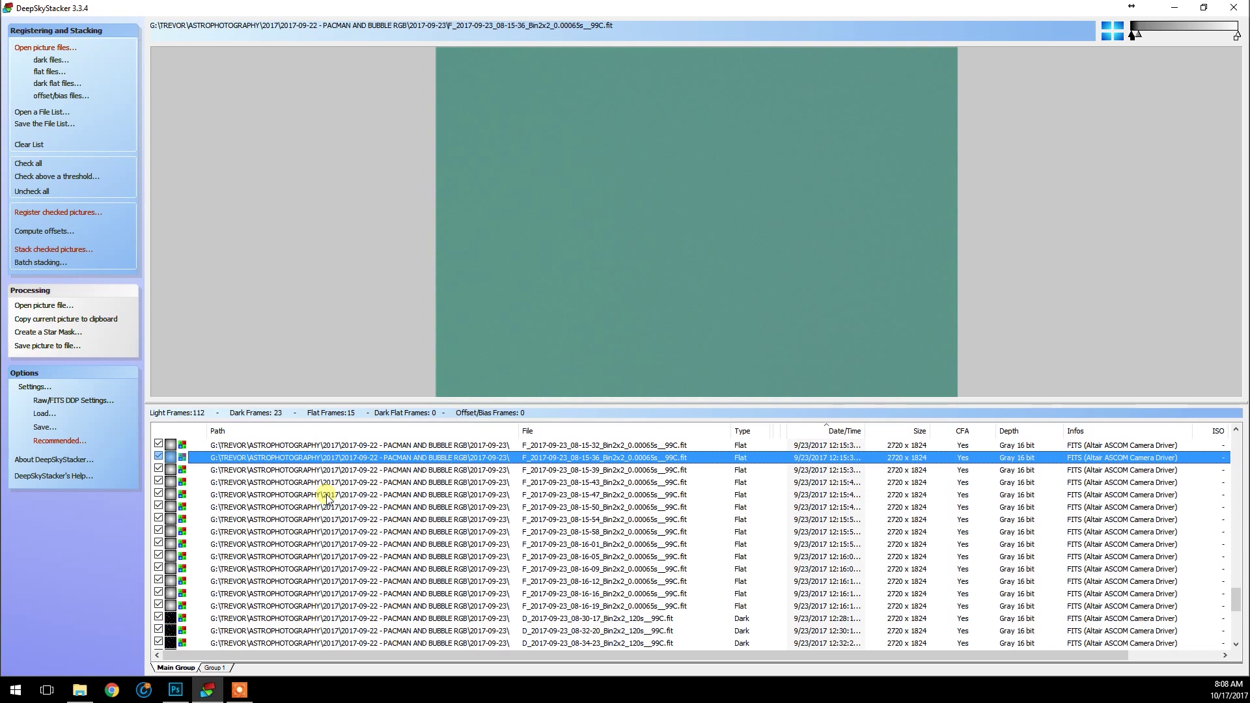
pyautogui.click(682, 607)
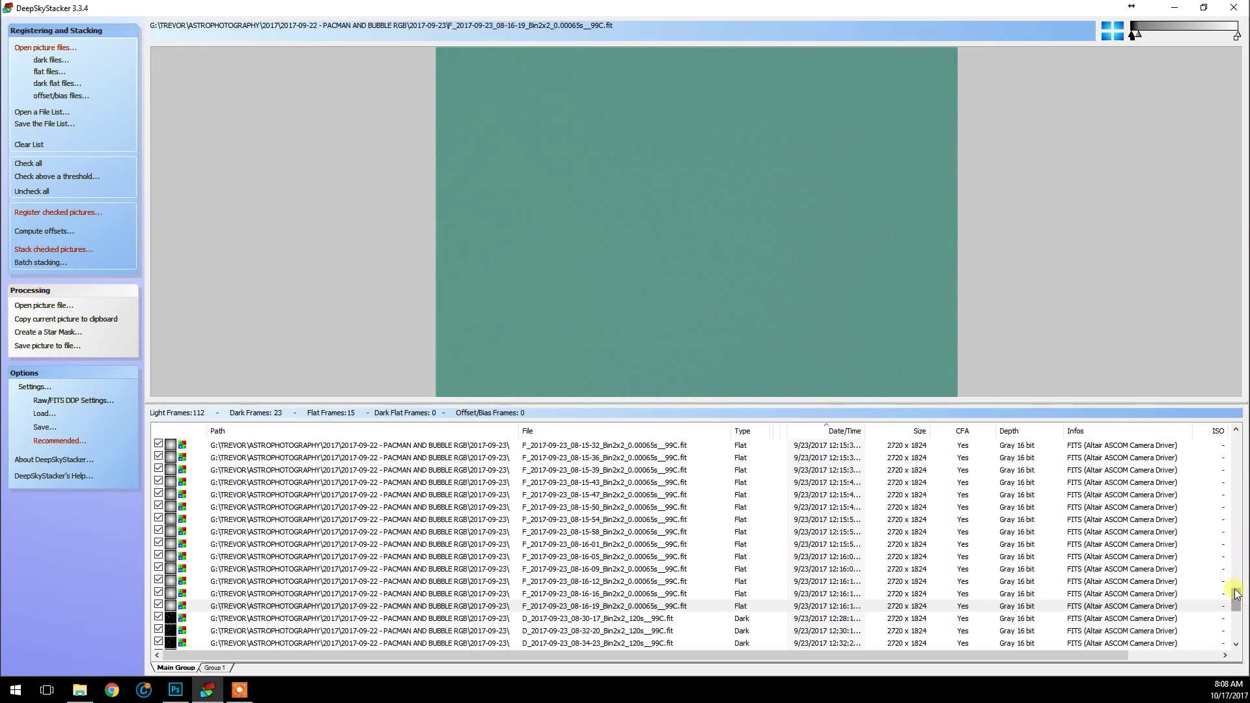
pyautogui.moveTo(1236, 594); pyautogui.dragTo(1236, 448)
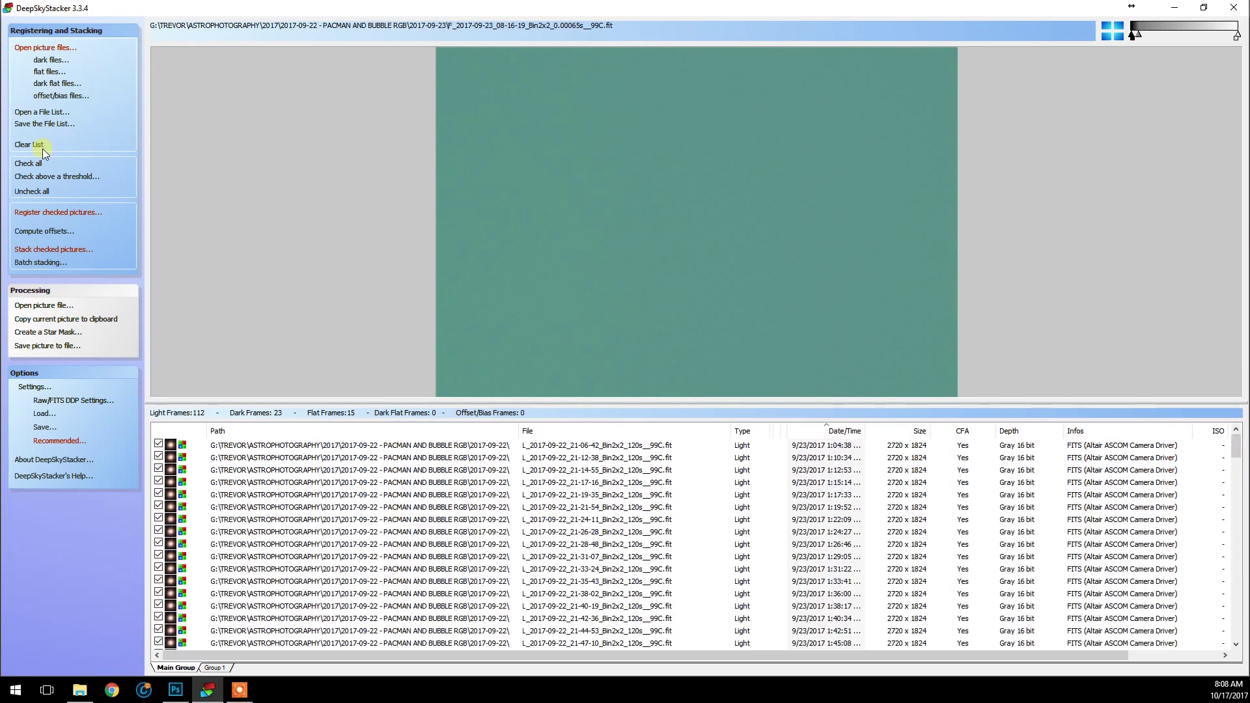
pyautogui.click(26, 163)
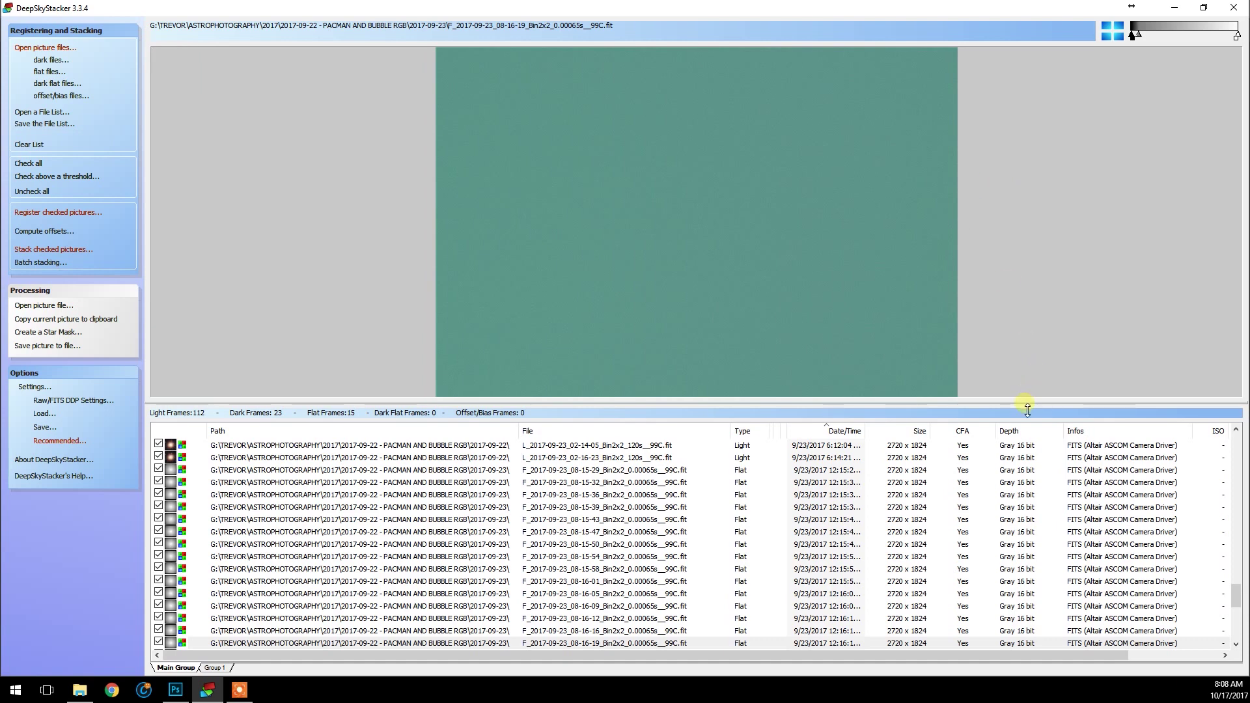
# - Enlarge the image viewer above the file list, then open the RAW/FITS development settings
pyautogui.moveTo(1027, 407); pyautogui.dragTo(1021, 428)
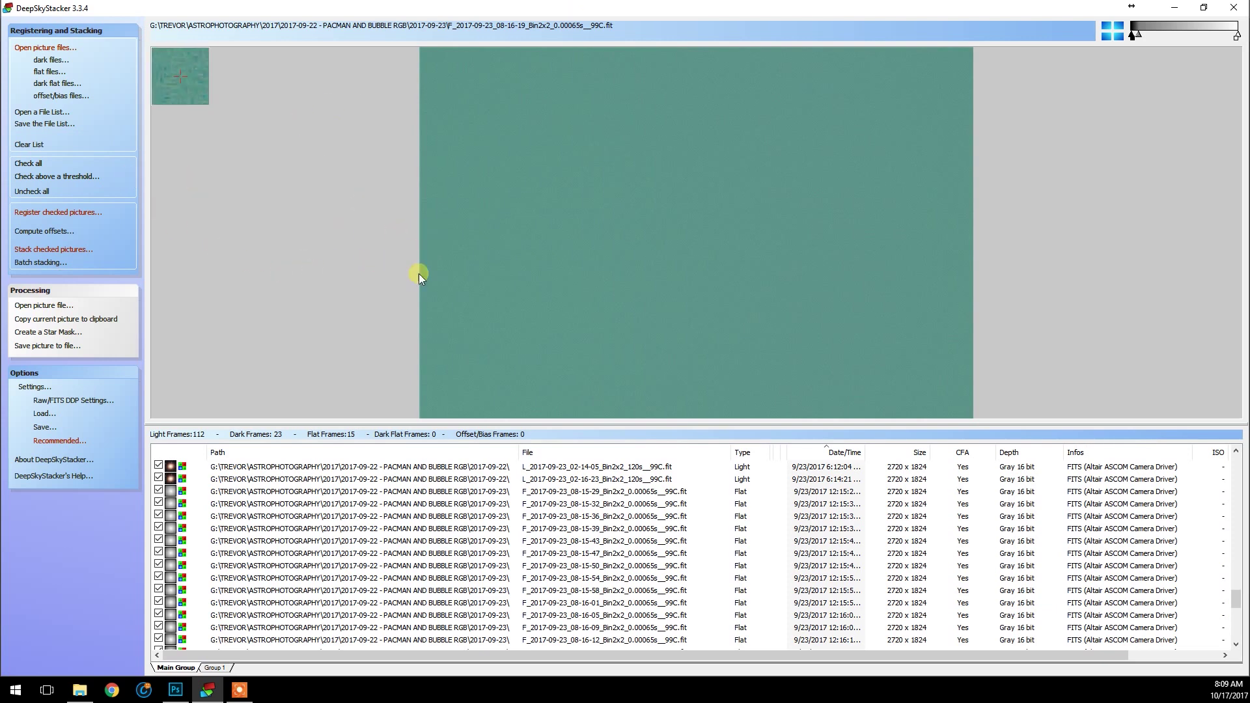
pyautogui.click(38, 165)
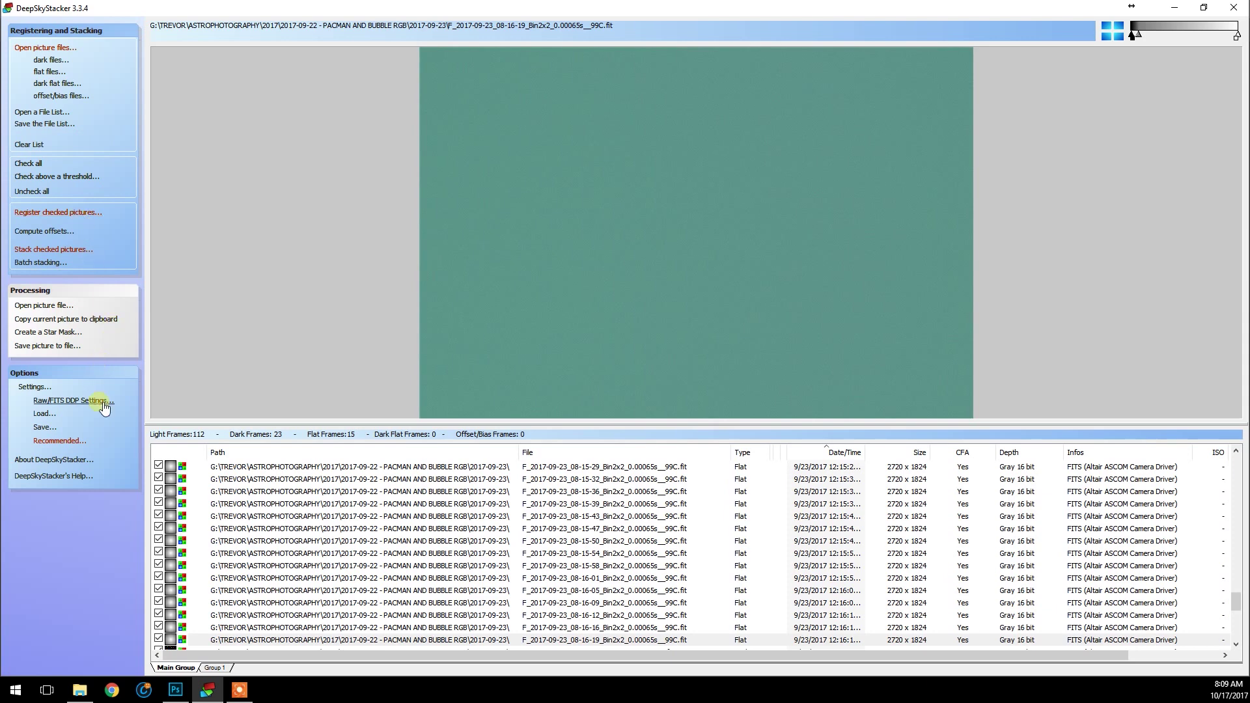
pyautogui.click(78, 400)
# - On the FITS Files tab, keep Generic RGGB debayering with AHD interpolation
pyautogui.moveTo(657, 170); pyautogui.dragTo(721, 180)
pyautogui.click(579, 185)
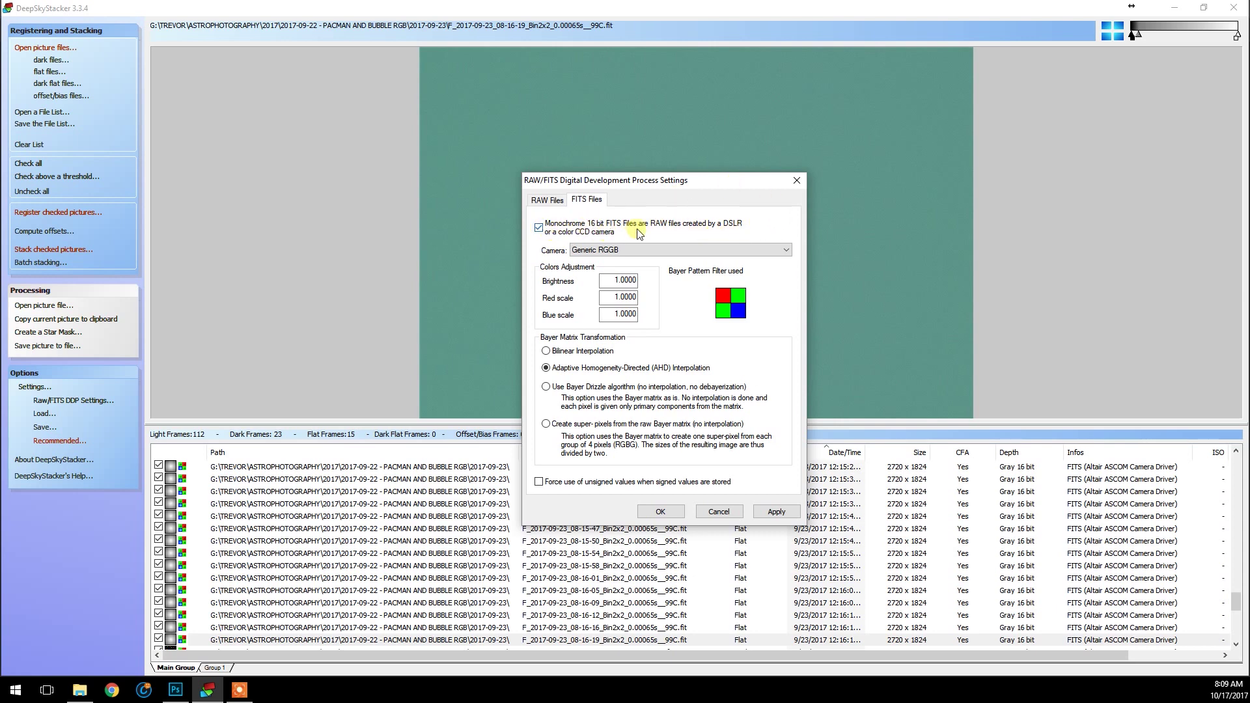
pyautogui.click(573, 250)
pyautogui.moveTo(737, 177); pyautogui.dragTo(733, 166)
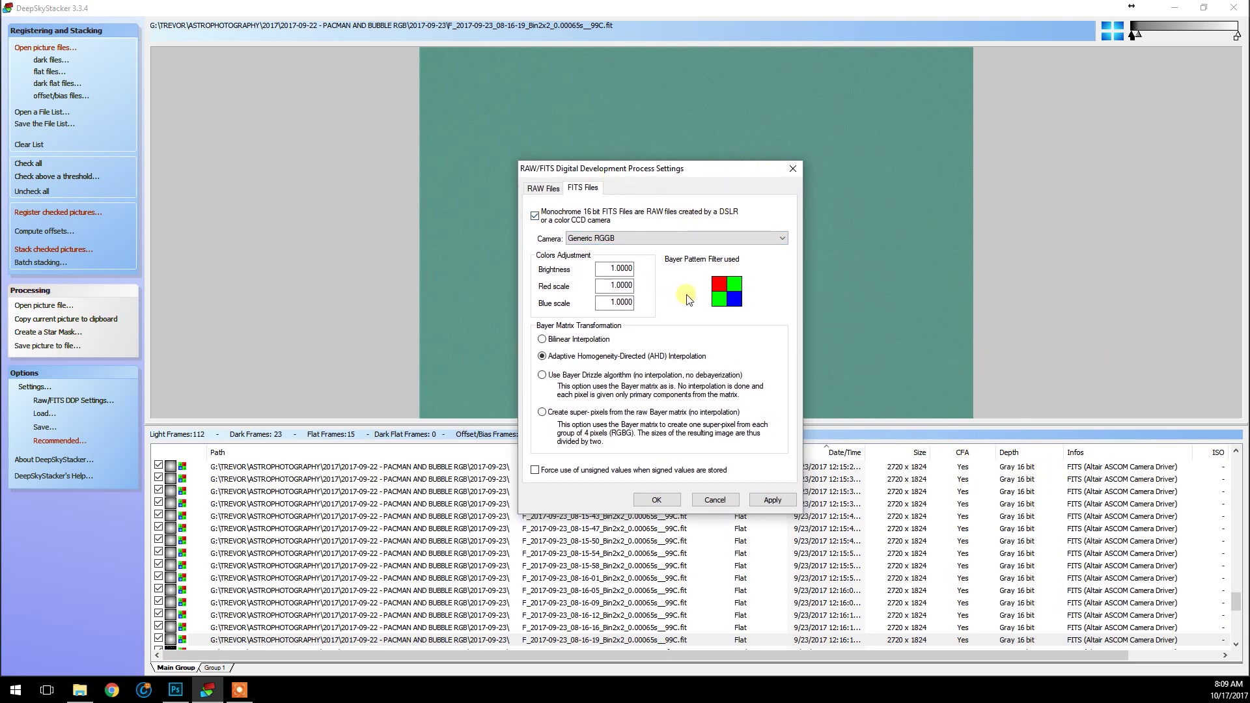
pyautogui.moveTo(683, 169); pyautogui.dragTo(628, 183)
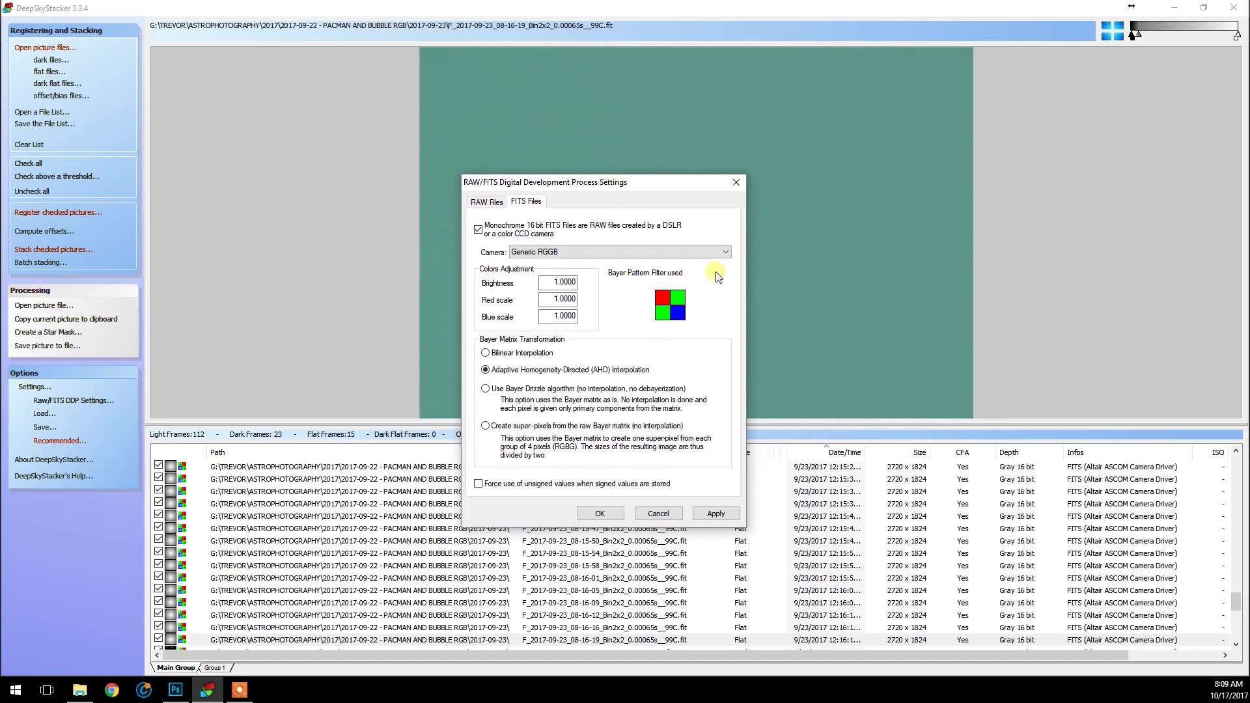
pyautogui.click(721, 254)
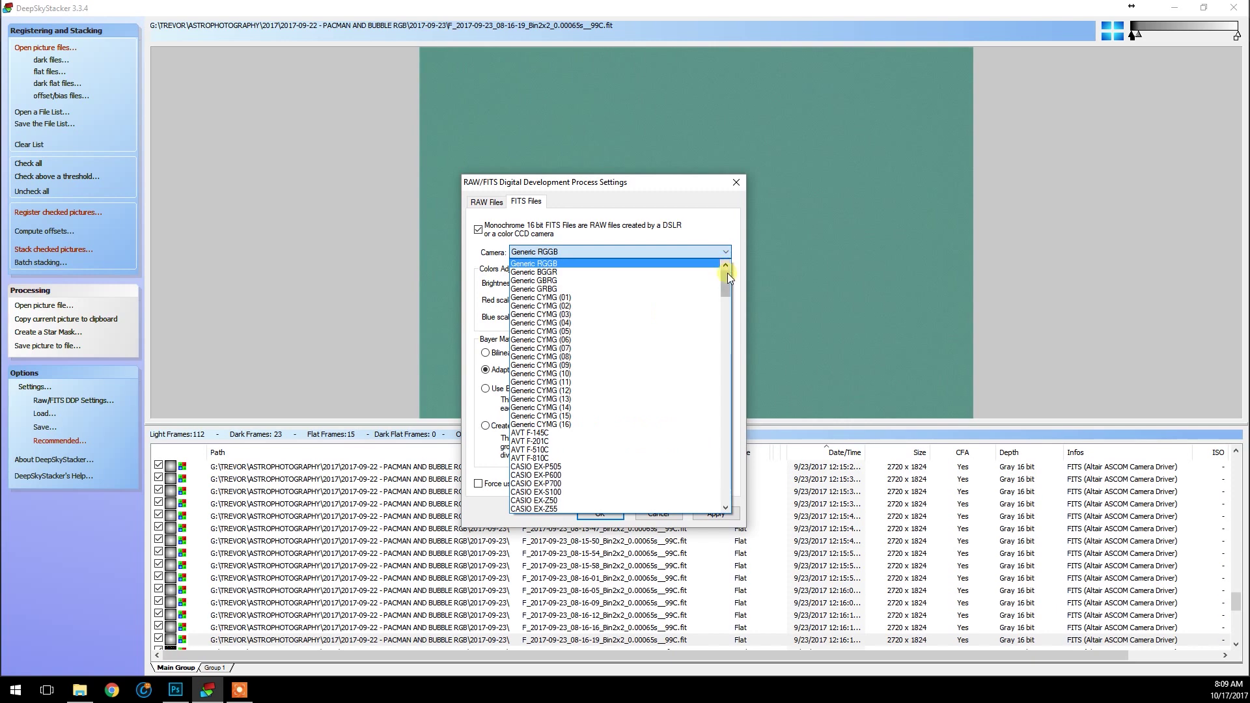
pyautogui.click(707, 186)
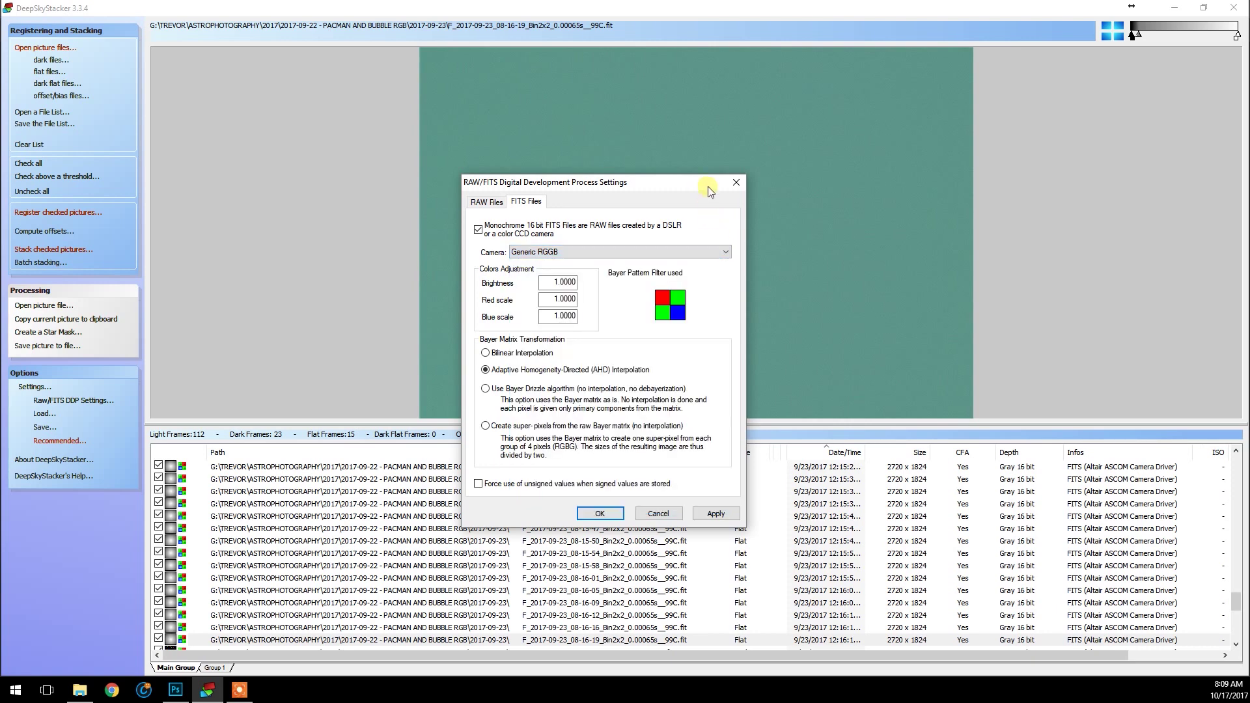
pyautogui.click(618, 252)
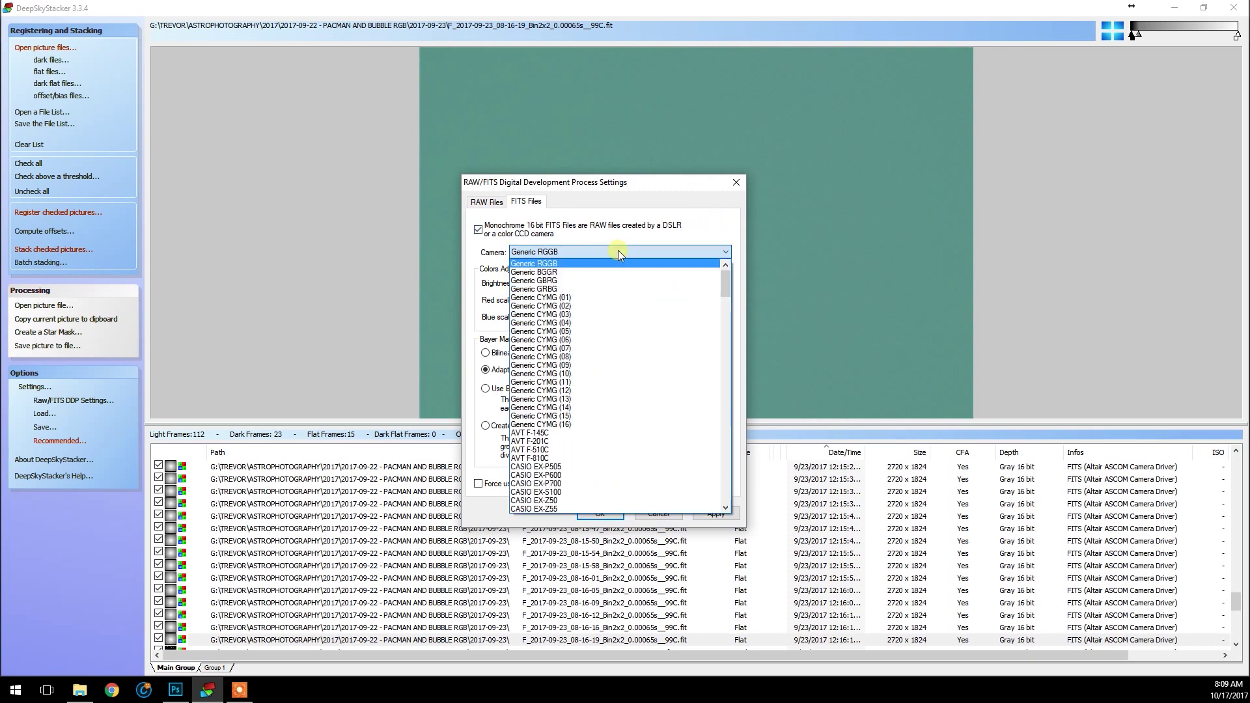
pyautogui.click(581, 264)
# - Apply the FITS debayer settings and close the RAW/FITS settings window
pyautogui.moveTo(670, 186); pyautogui.dragTo(760, 151)
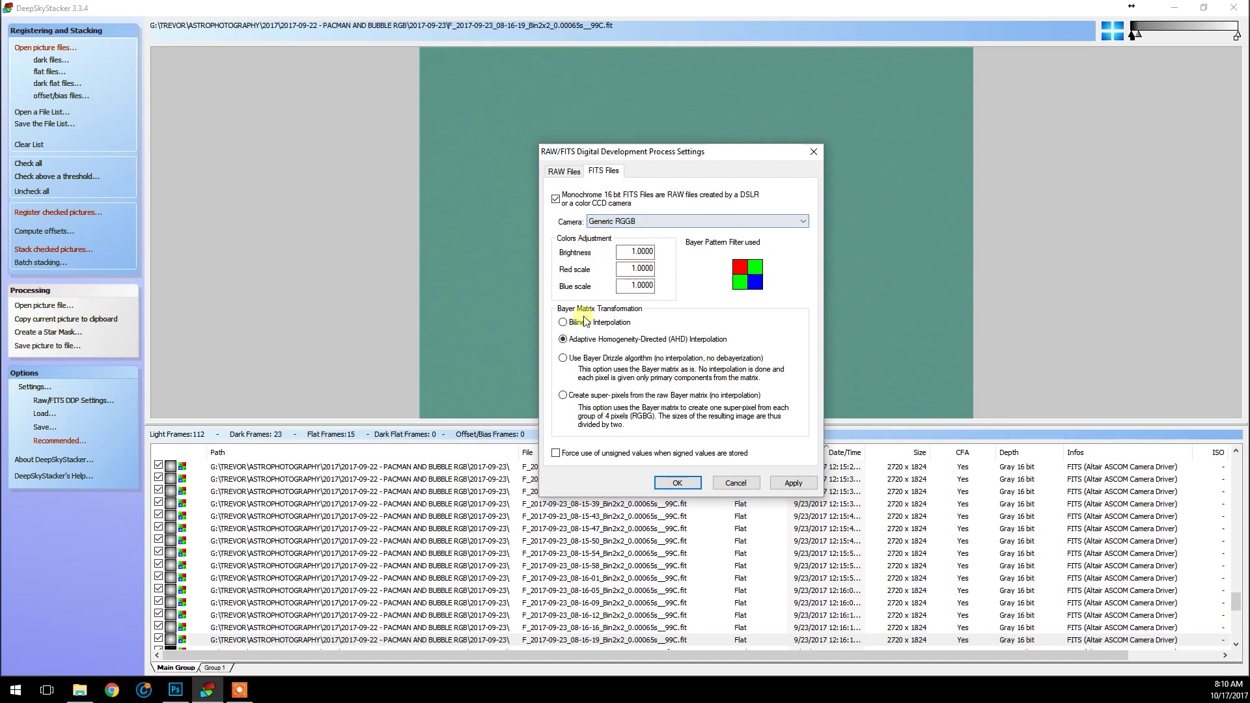
pyautogui.moveTo(740, 163); pyautogui.dragTo(780, 153)
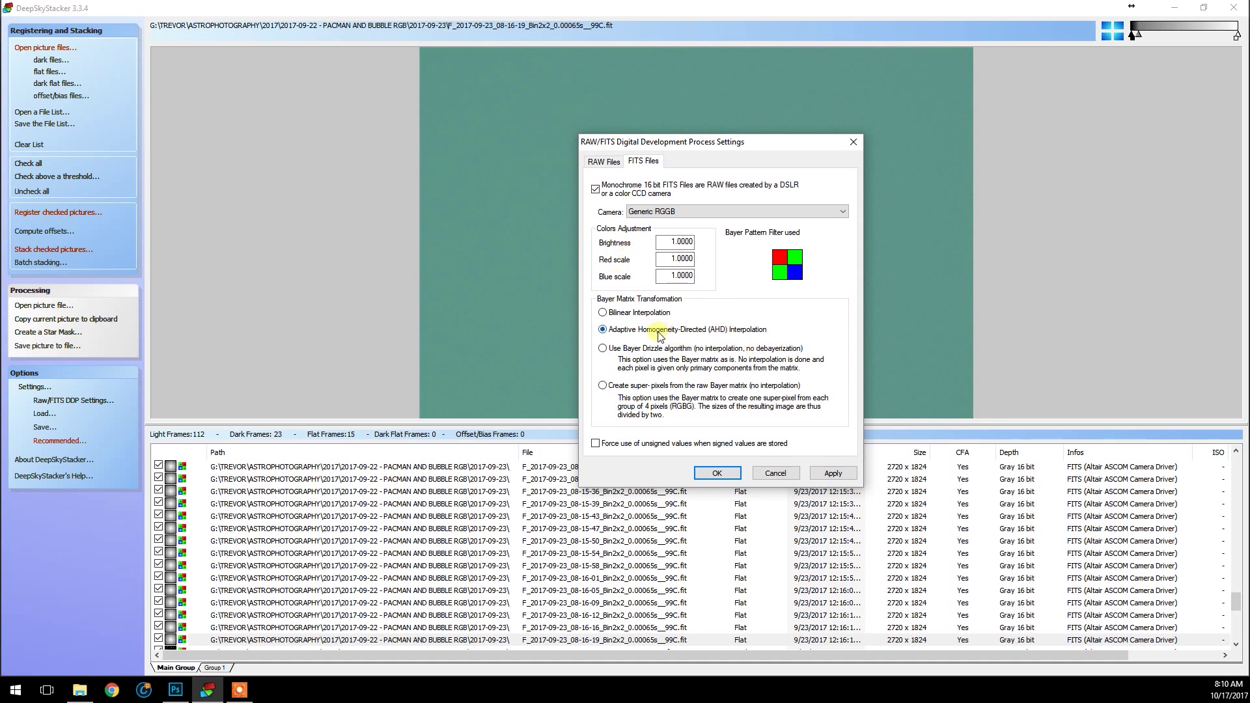
pyautogui.moveTo(749, 144); pyautogui.dragTo(722, 128)
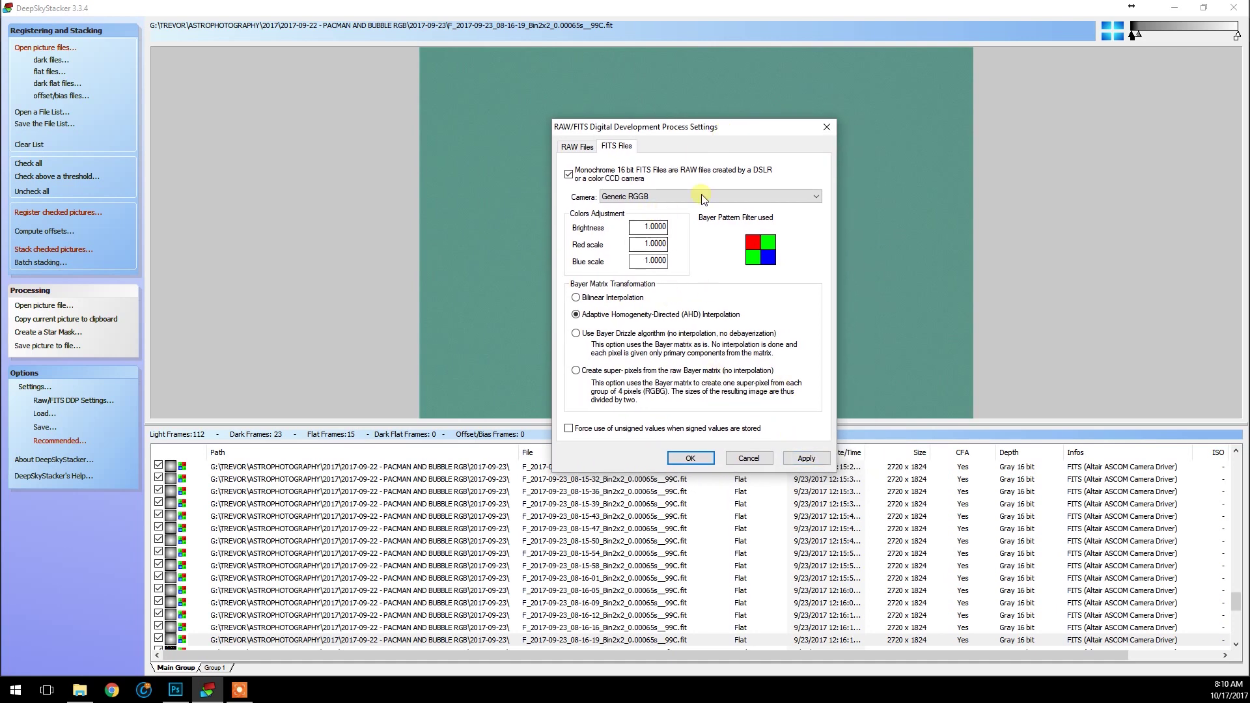
pyautogui.click(811, 459)
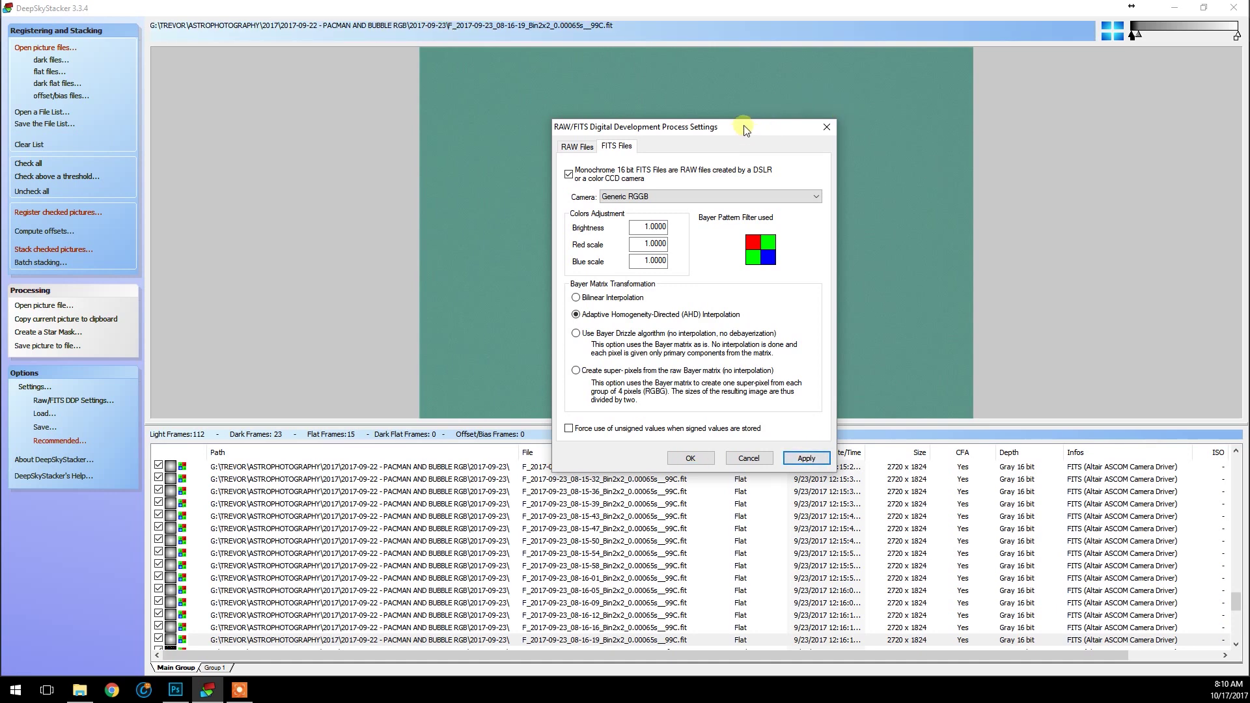
pyautogui.moveTo(745, 128); pyautogui.dragTo(695, 116)
pyautogui.click(757, 445)
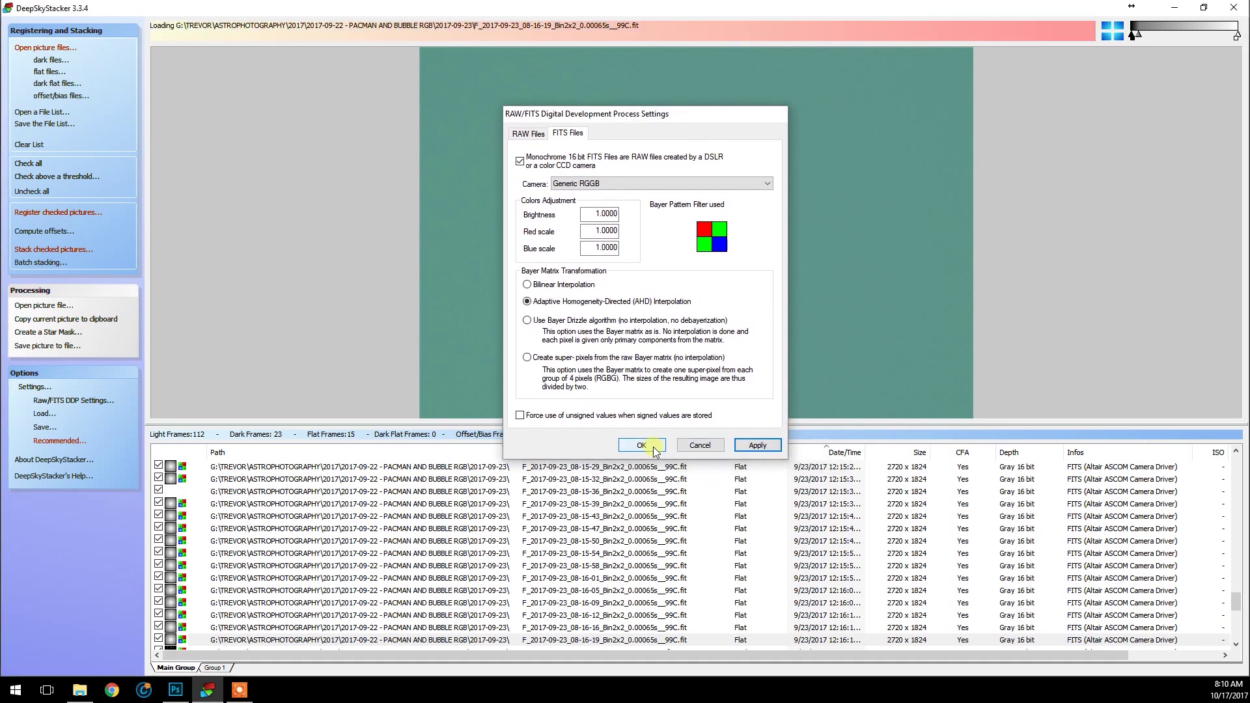
pyautogui.click(654, 448)
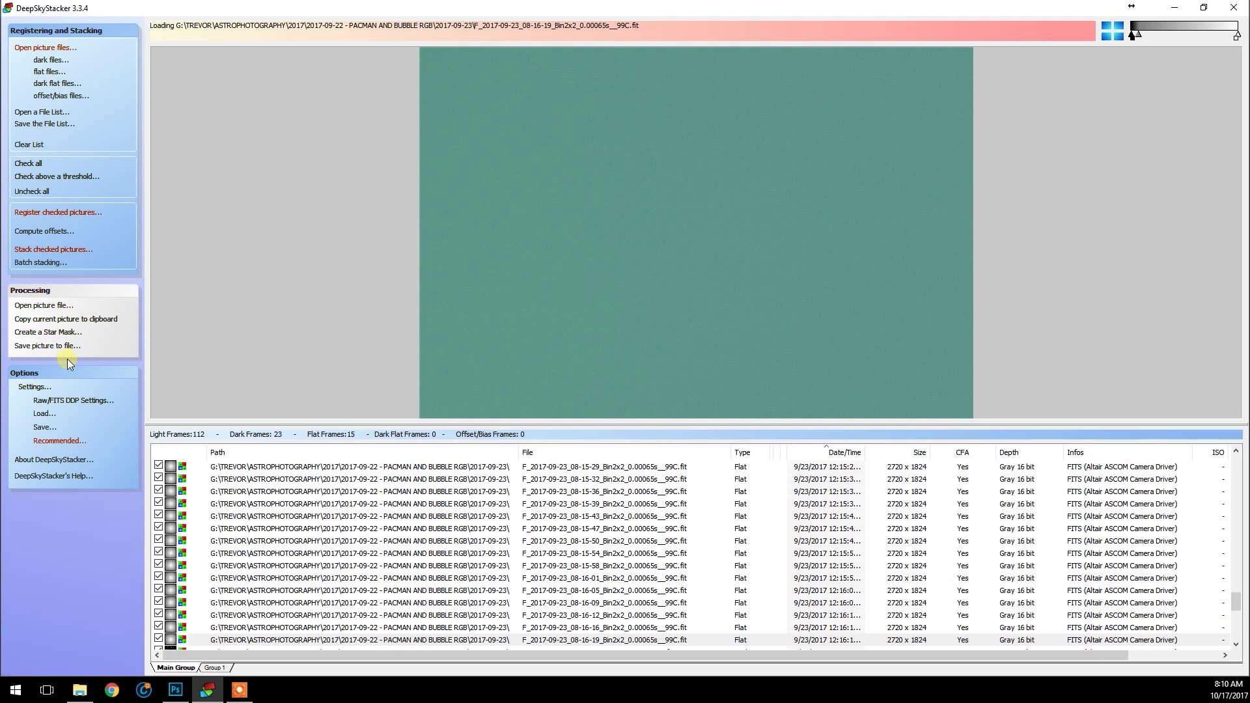
# - Set registration of the checked pictures to keep the best 90%
pyautogui.click(83, 215)
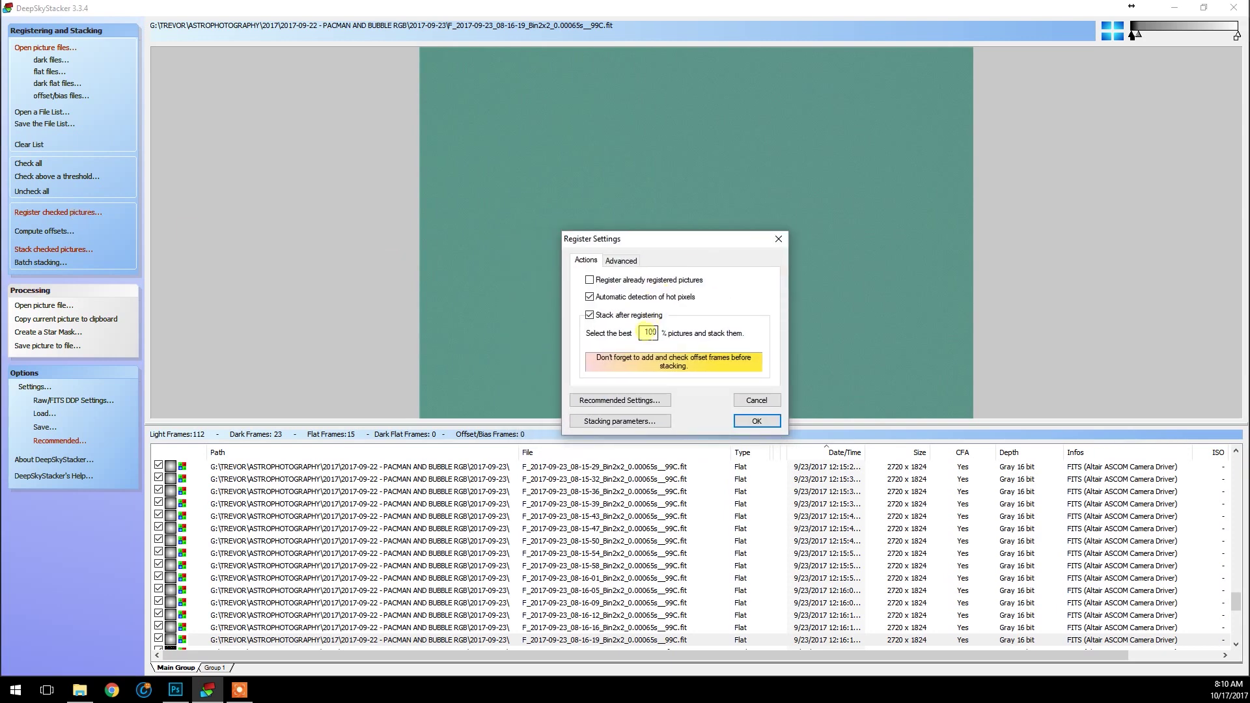
pyautogui.doubleClick(649, 333)
pyautogui.write('90')
pyautogui.click(633, 264)
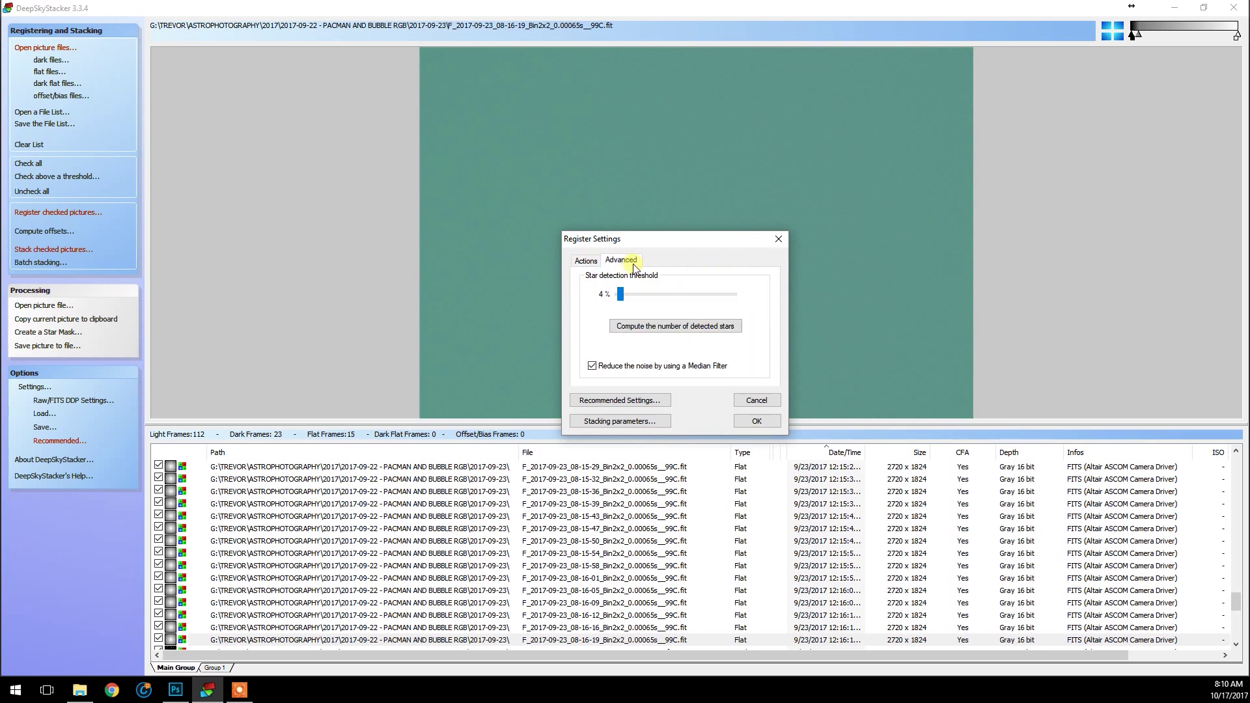
pyautogui.moveTo(726, 242); pyautogui.dragTo(713, 216)
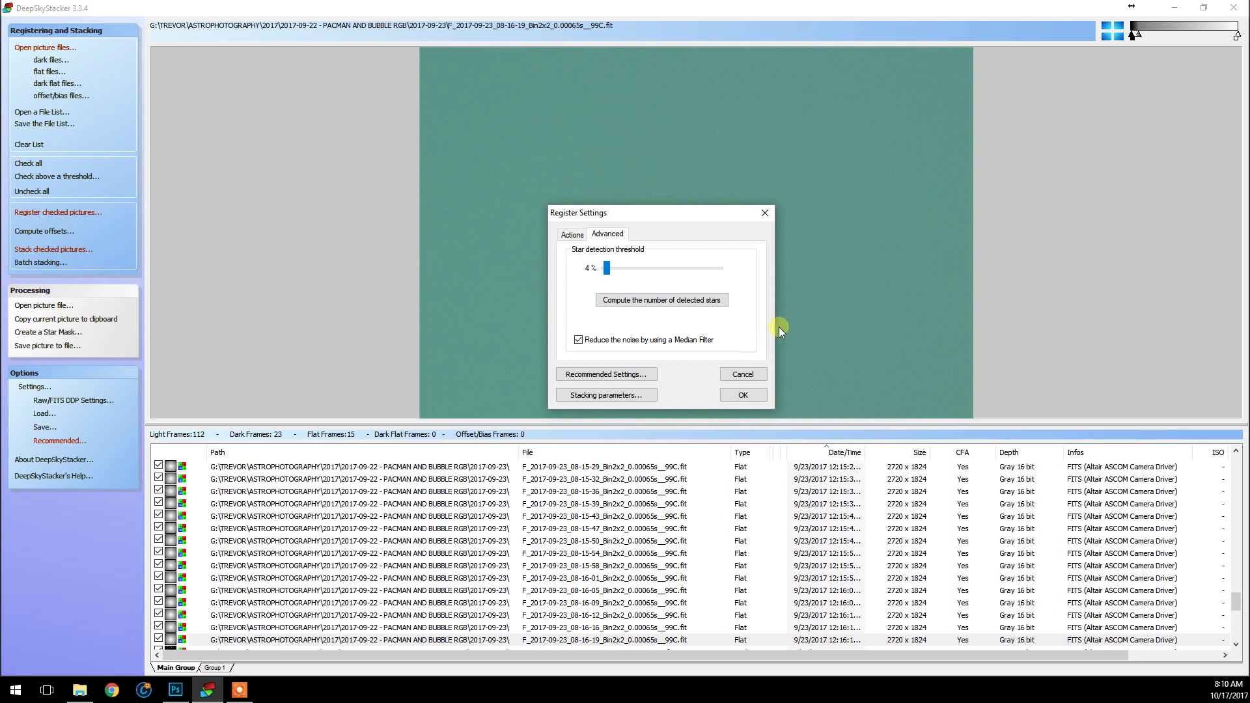
pyautogui.moveTo(677, 207); pyautogui.dragTo(698, 204)
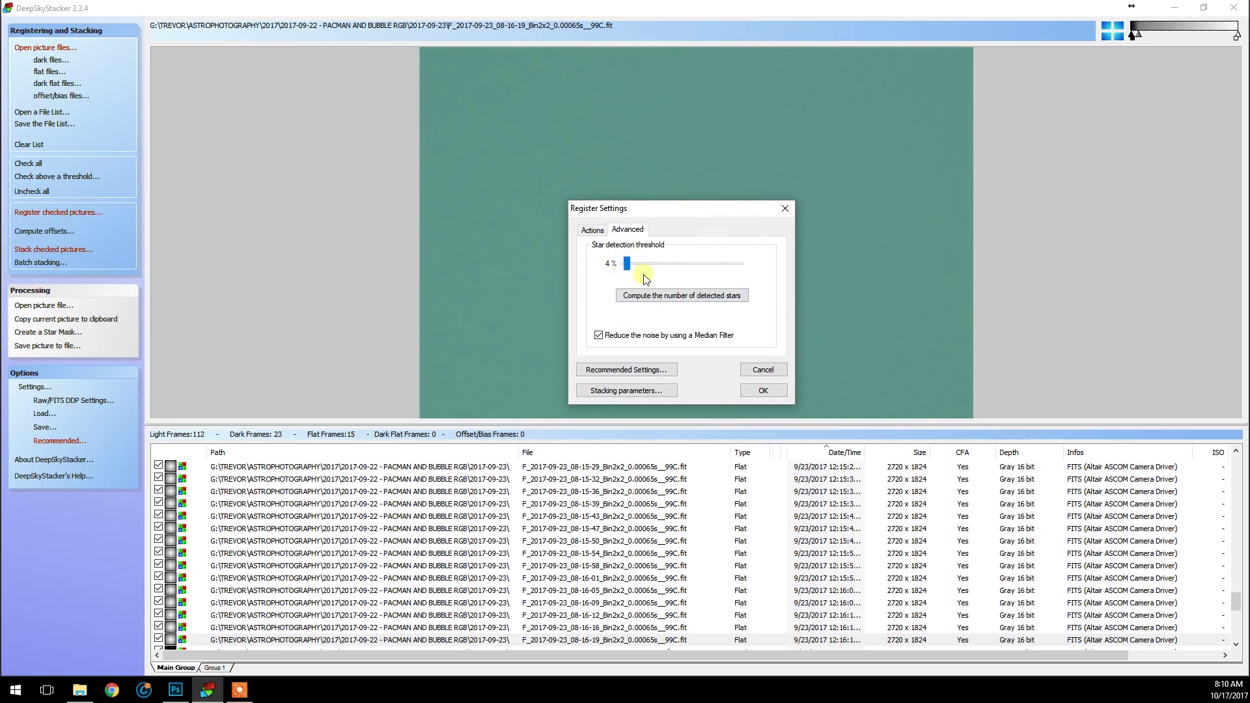
# - Count detected stars at the 4% threshold, then at a higher threshold
pyautogui.click(672, 296)
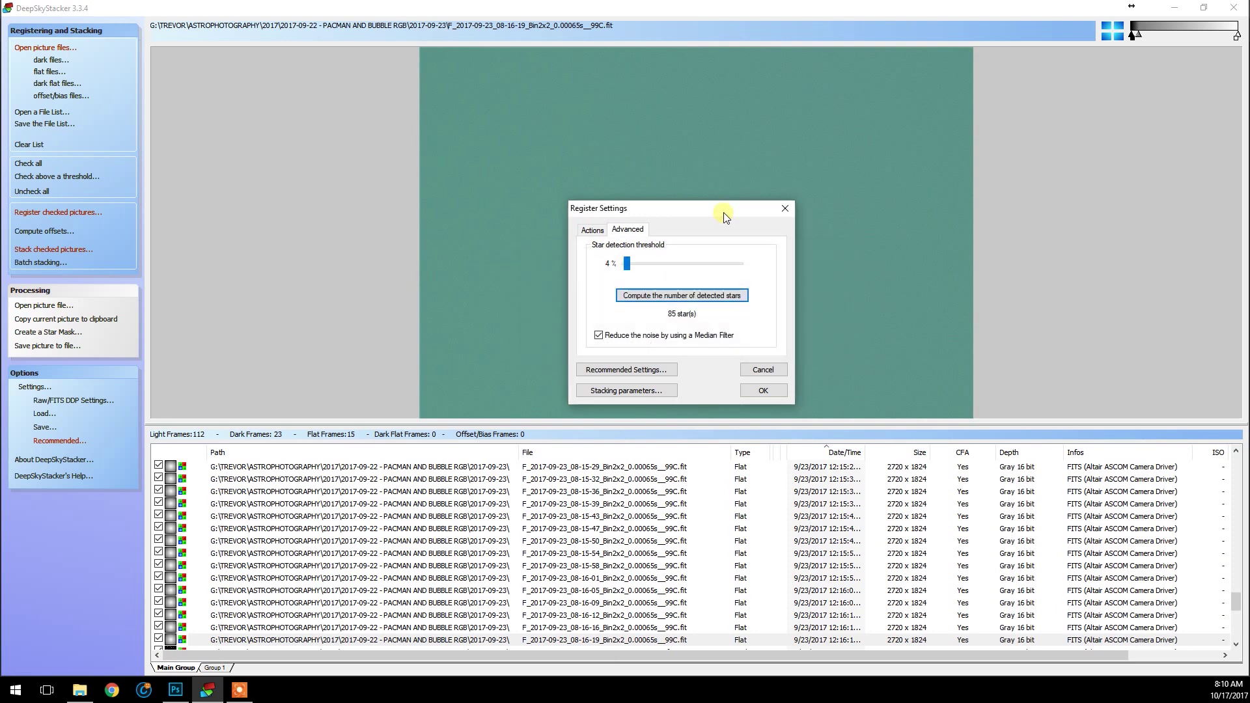
pyautogui.moveTo(724, 212); pyautogui.dragTo(696, 212)
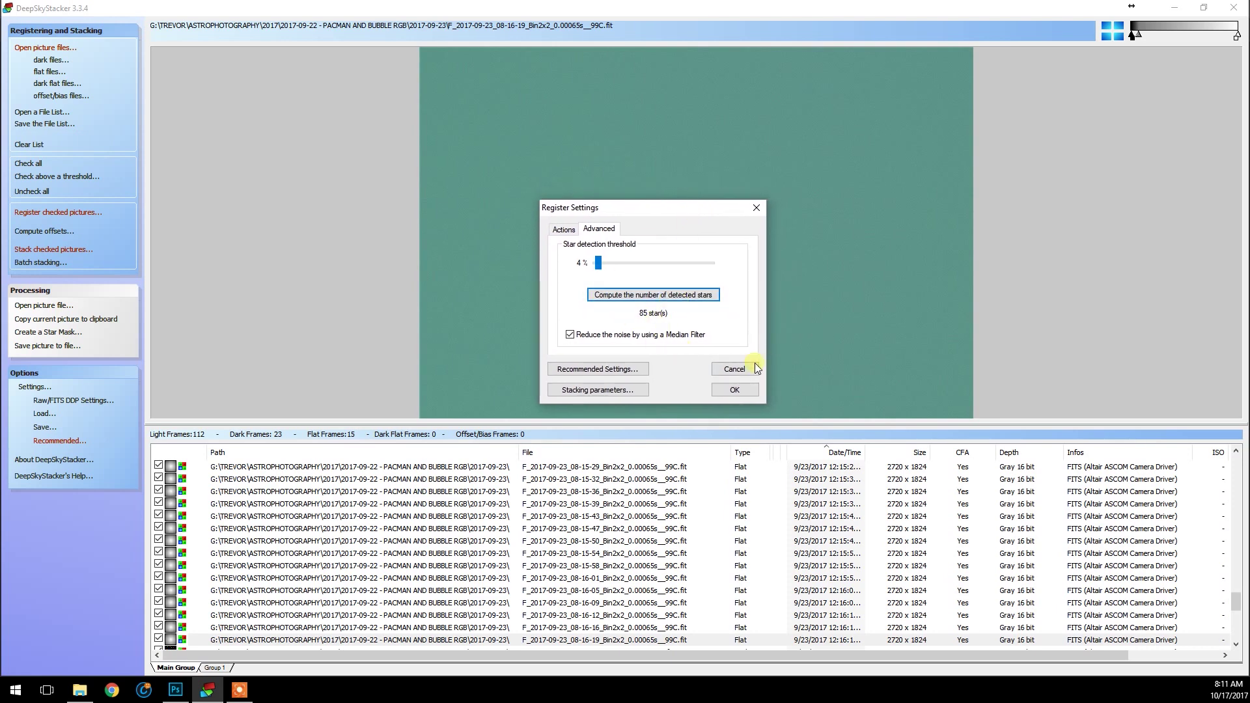
pyautogui.moveTo(674, 214); pyautogui.dragTo(789, 216)
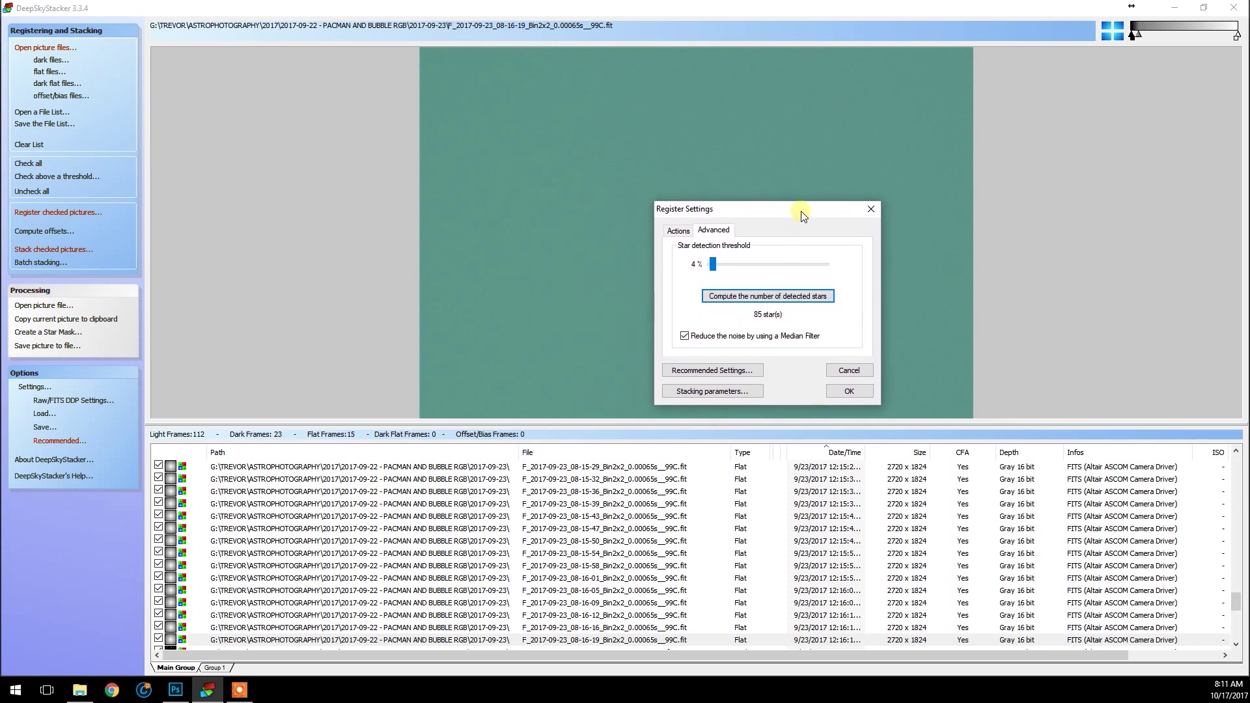
pyautogui.moveTo(713, 265); pyautogui.dragTo(716, 266)
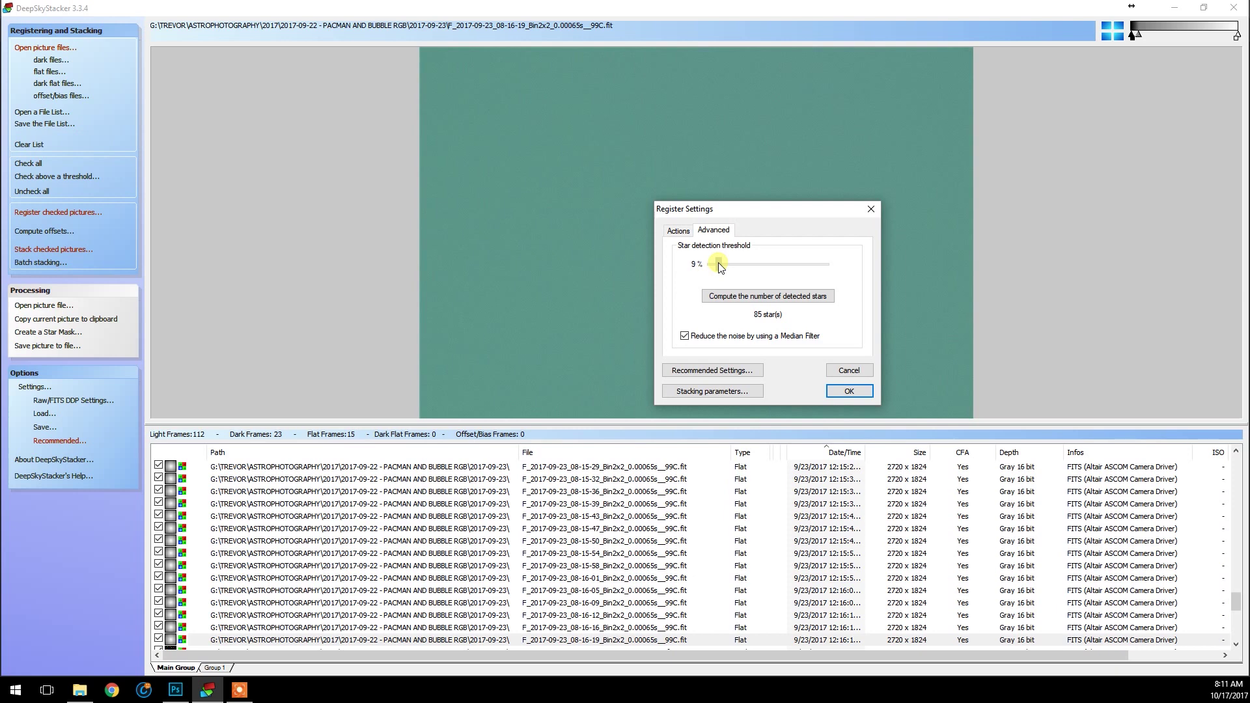
pyautogui.moveTo(788, 221); pyautogui.dragTo(732, 216)
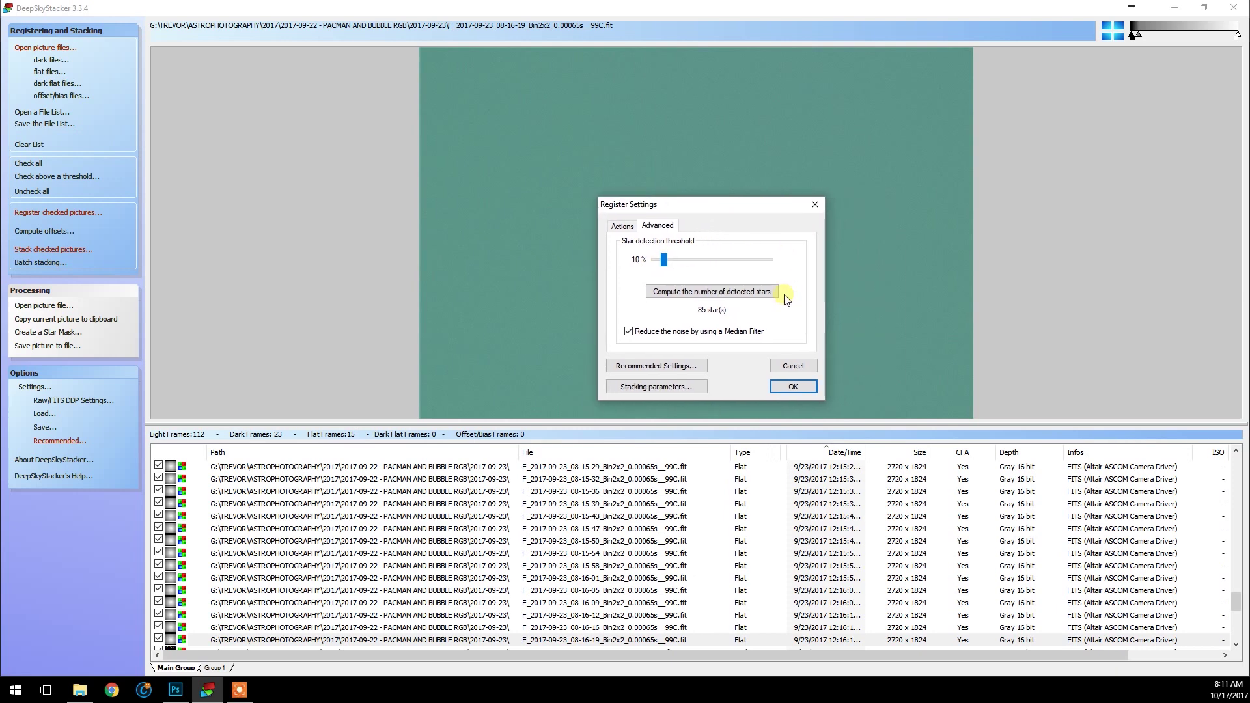
pyautogui.click(729, 296)
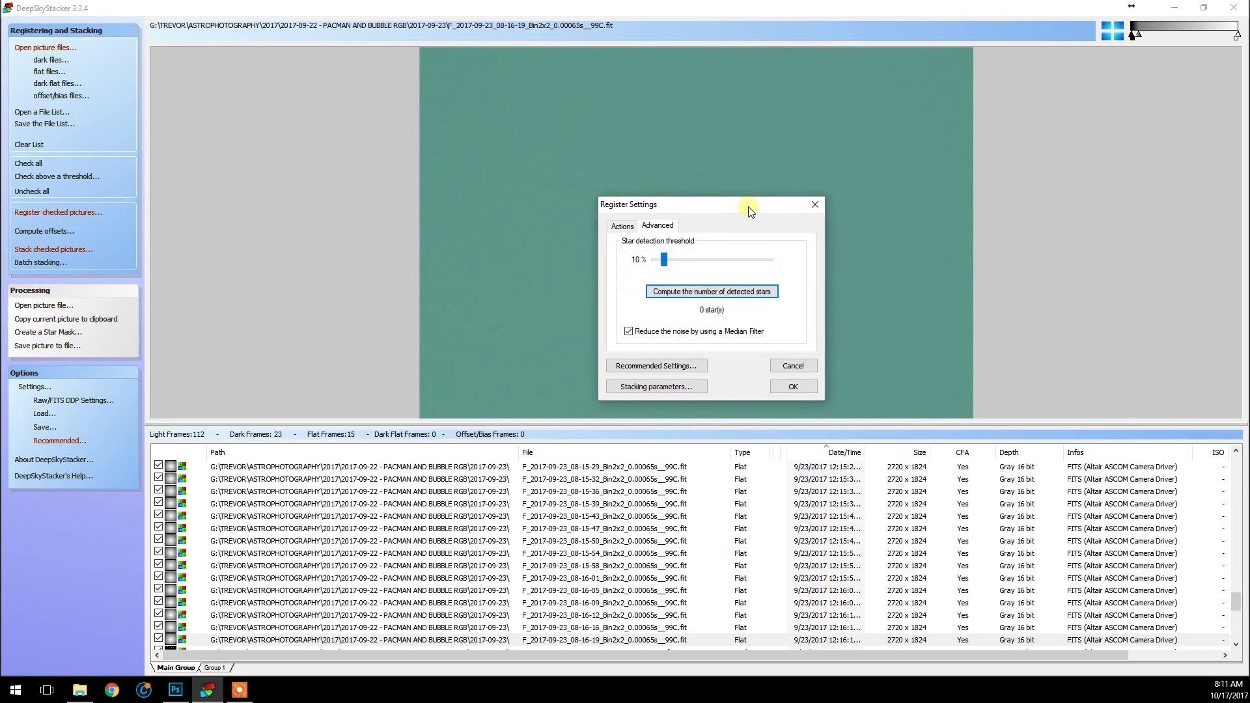
# - Lower the star threshold back to 4% (85 stars) and view the recommended settings
pyautogui.moveTo(746, 205); pyautogui.dragTo(711, 220)
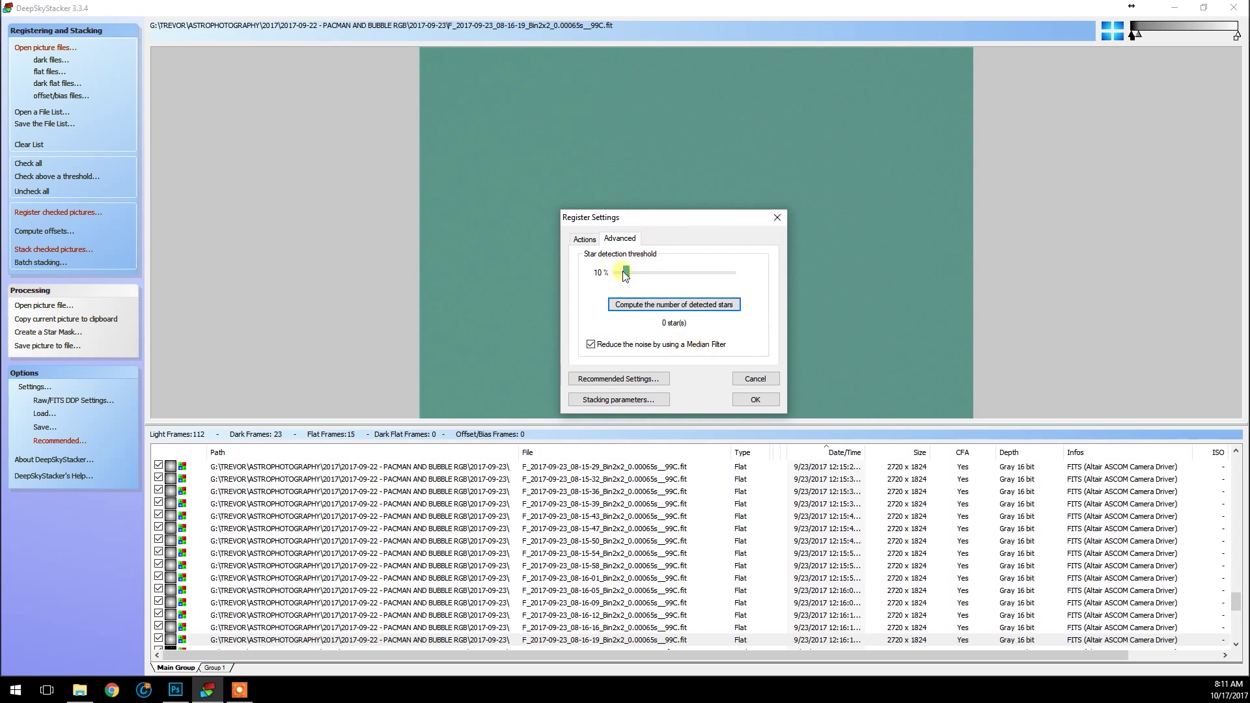
pyautogui.moveTo(670, 216); pyautogui.dragTo(696, 201)
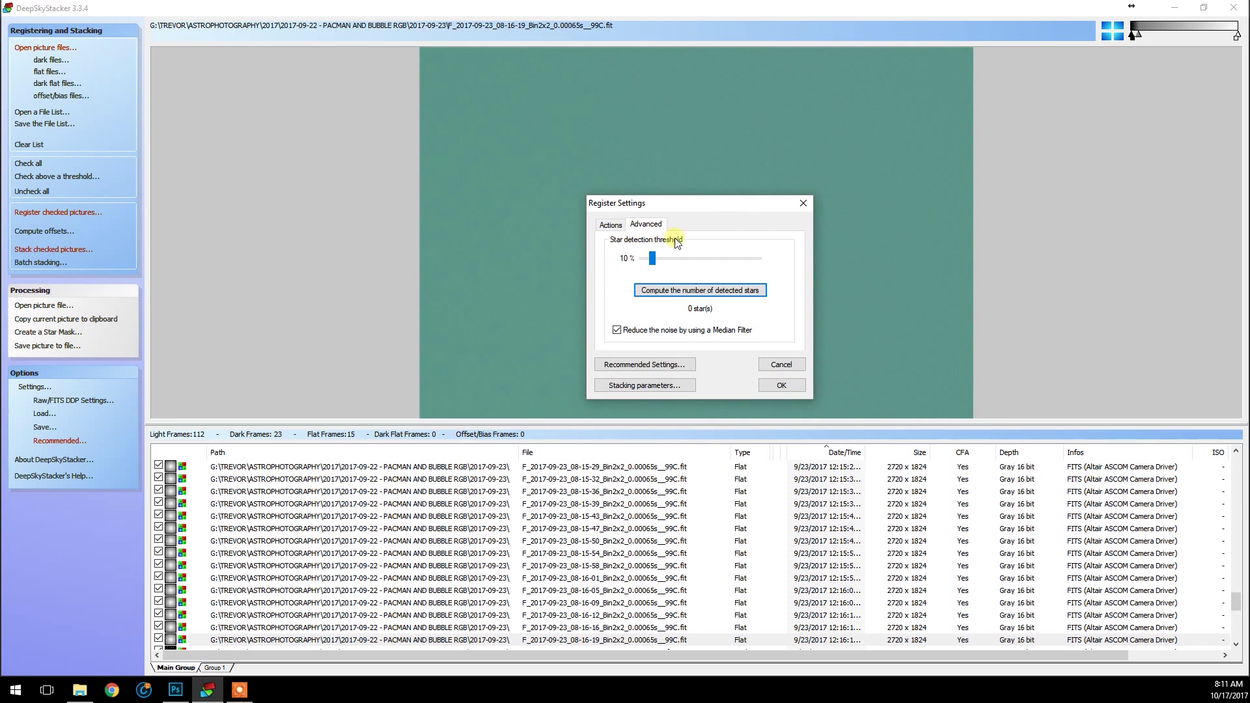
pyautogui.moveTo(708, 203); pyautogui.dragTo(731, 194)
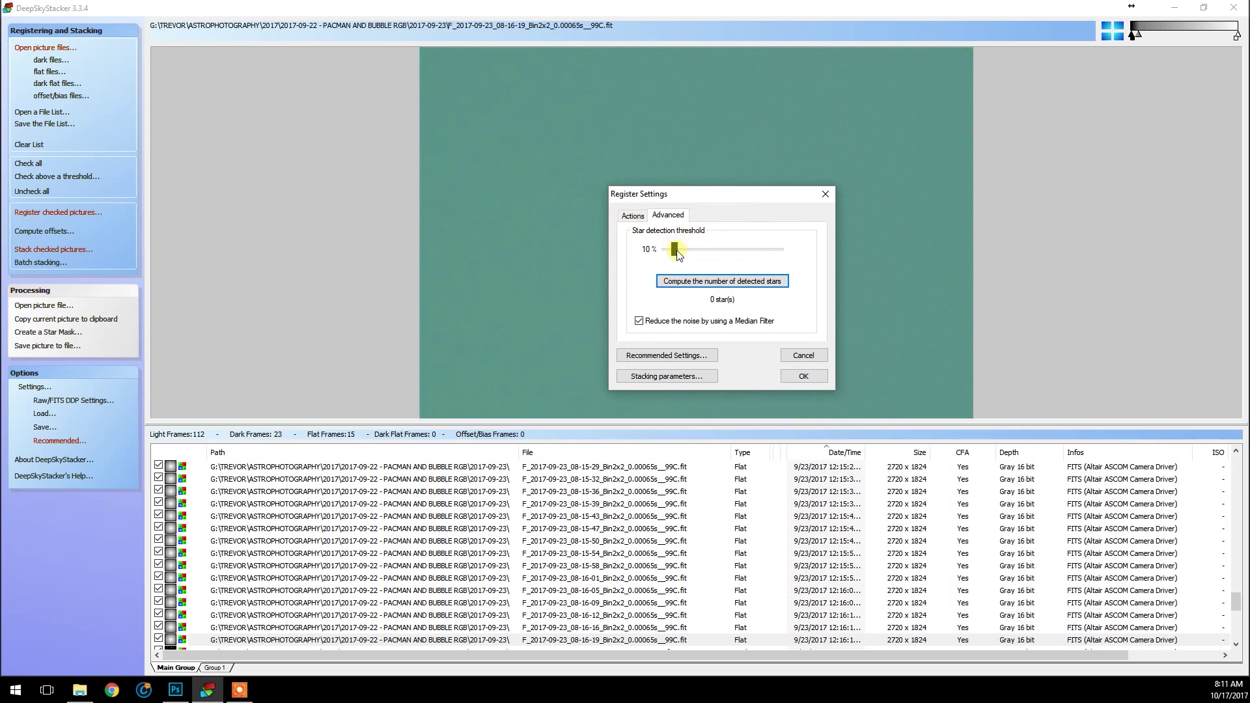
pyautogui.moveTo(677, 251); pyautogui.dragTo(672, 252)
pyautogui.click(778, 280)
pyautogui.moveTo(773, 193); pyautogui.dragTo(707, 208)
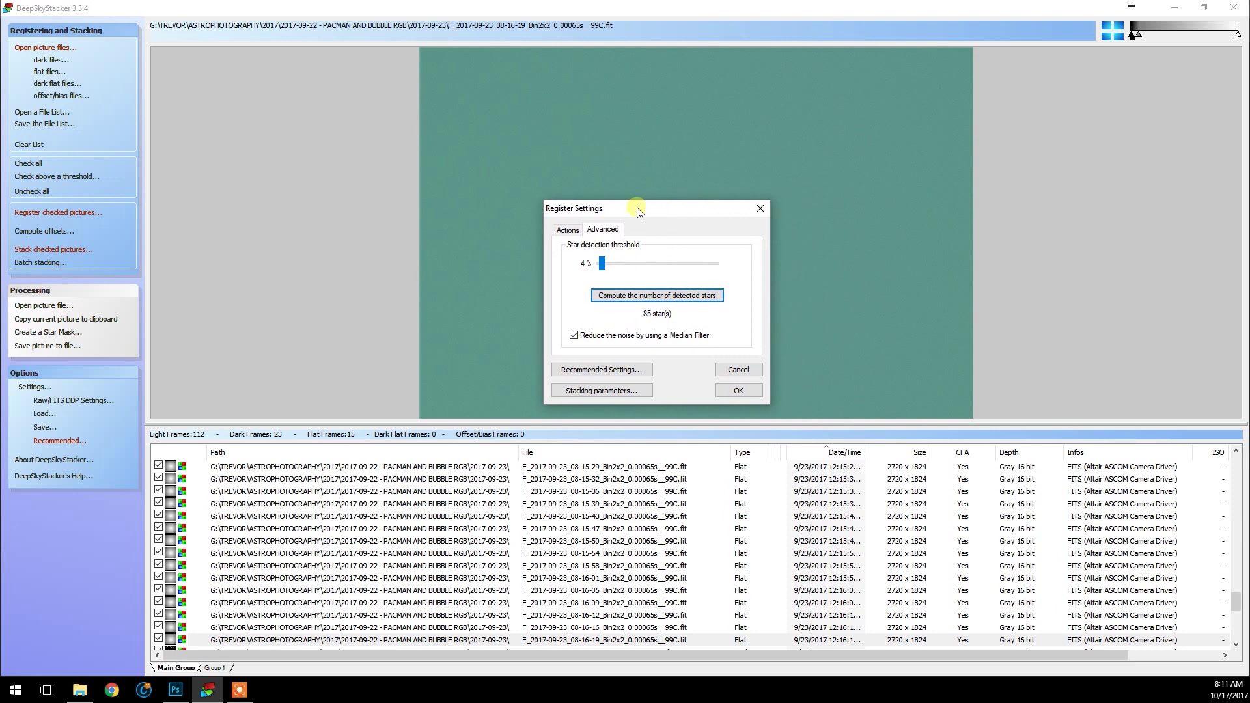
pyautogui.click(623, 370)
# - Review the suggestions: Bilinear debayering, super-pixel mode, and RGB background calibration
pyautogui.moveTo(683, 83); pyautogui.dragTo(749, 124)
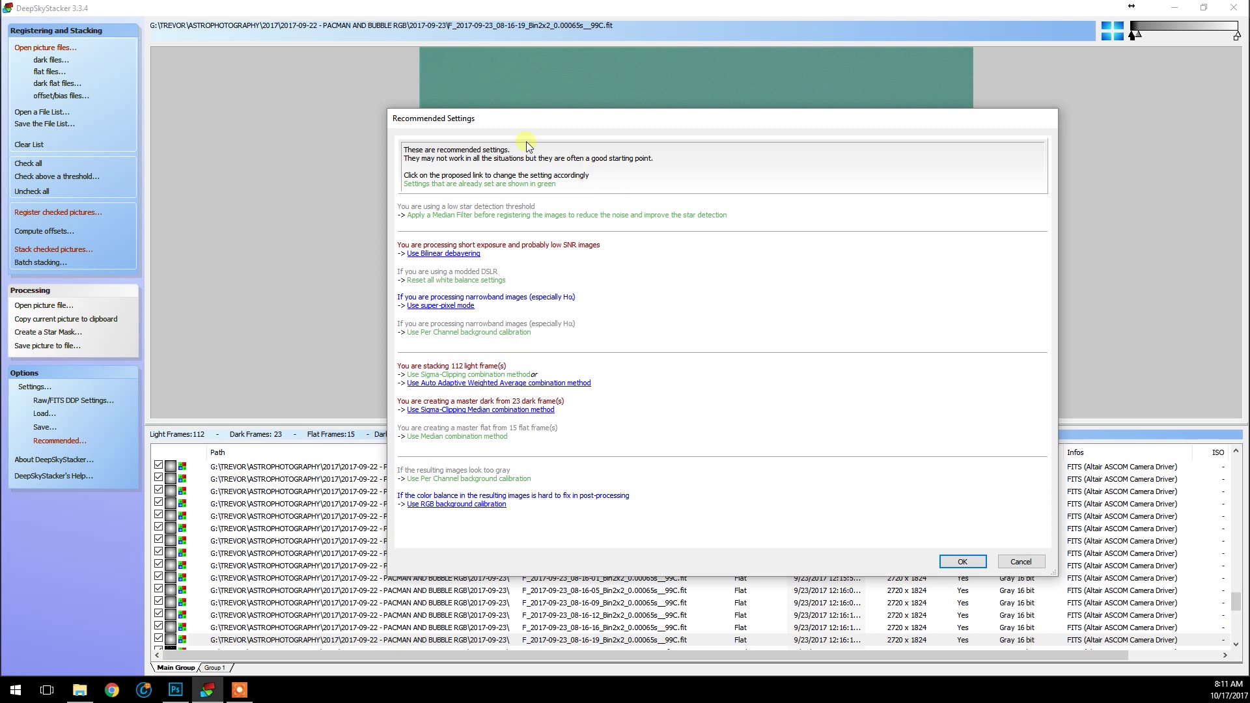
pyautogui.moveTo(519, 117); pyautogui.dragTo(541, 119)
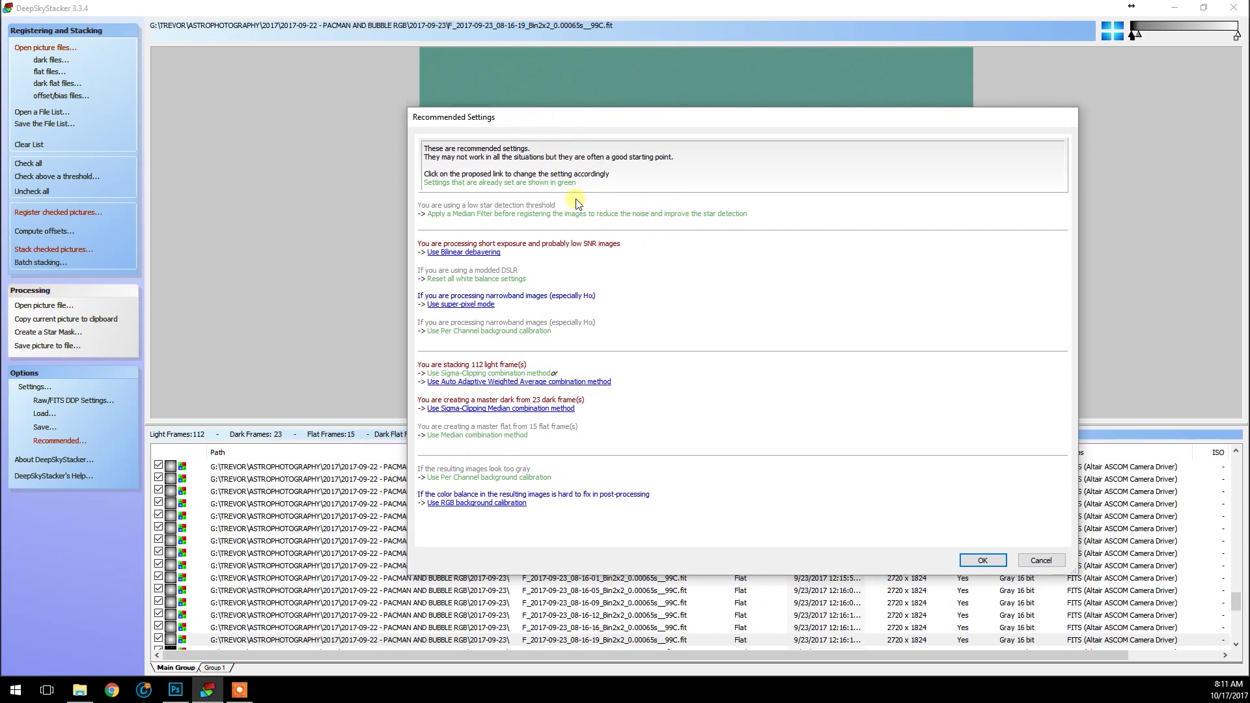
pyautogui.moveTo(648, 125); pyautogui.dragTo(658, 121)
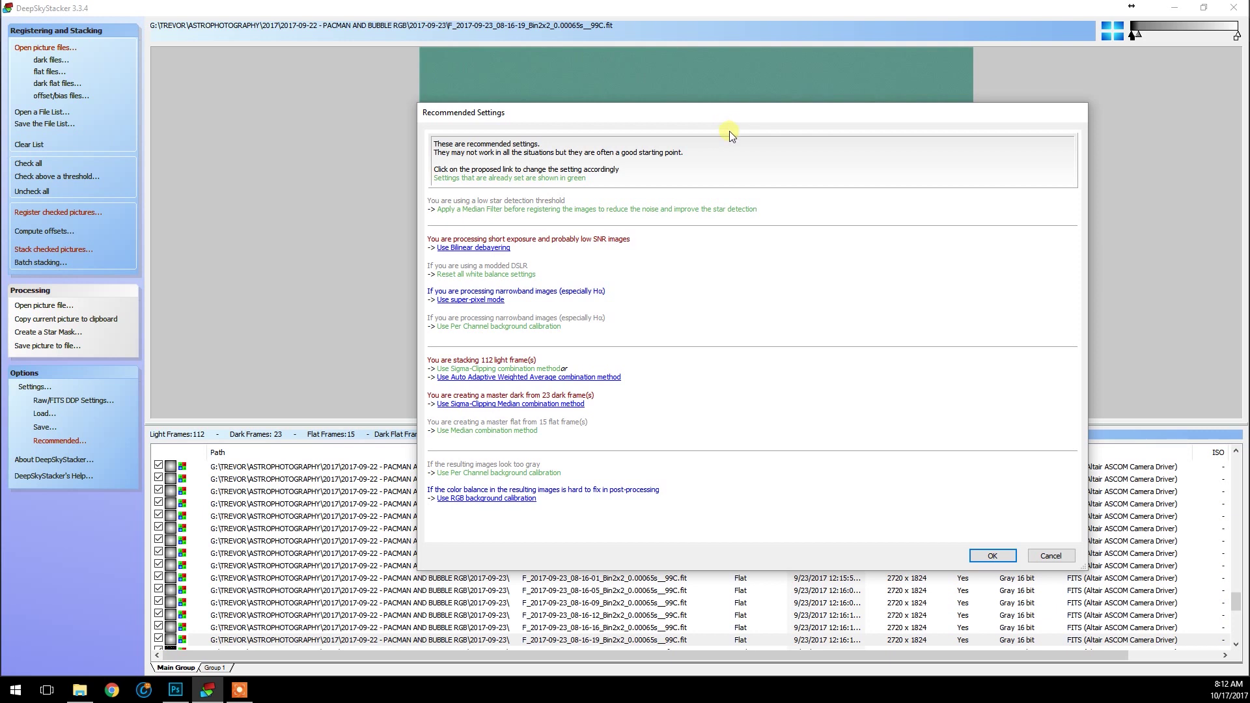
pyautogui.moveTo(693, 118); pyautogui.dragTo(648, 117)
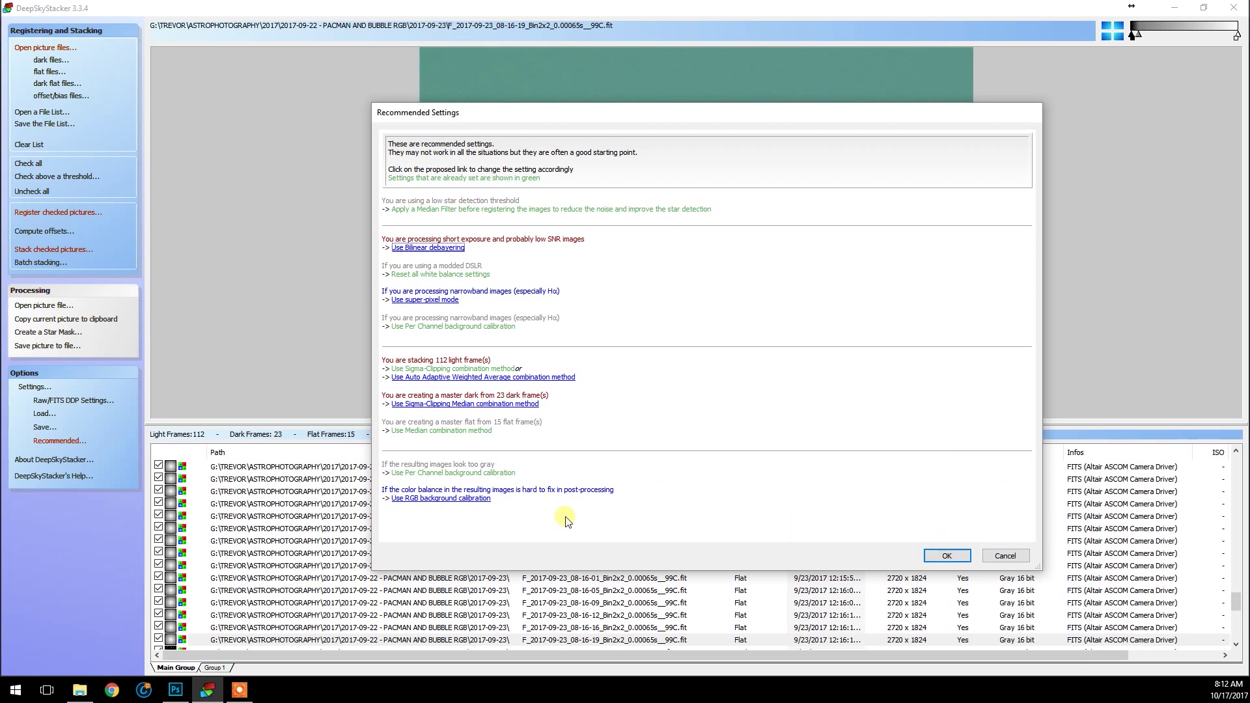
# - Accept the registration settings and start stacking 112 lights, beginning with the 23-frame master dark
pyautogui.click(957, 557)
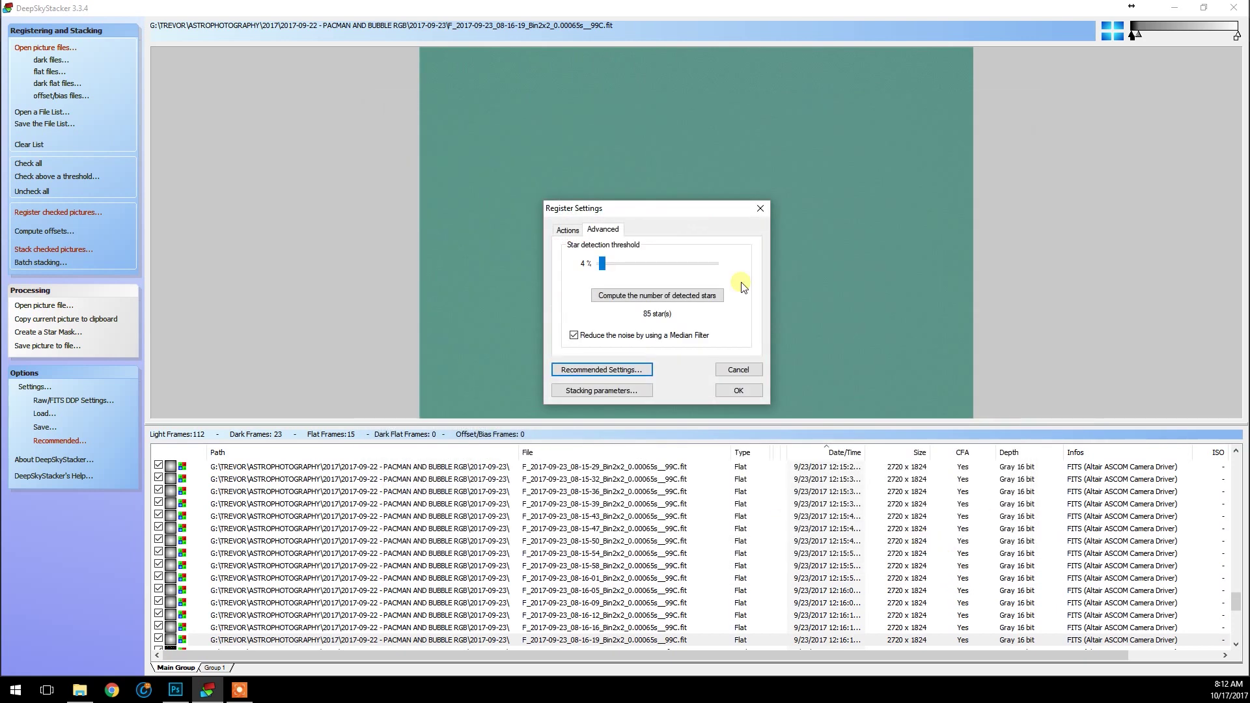
pyautogui.moveTo(693, 207); pyautogui.dragTo(662, 207)
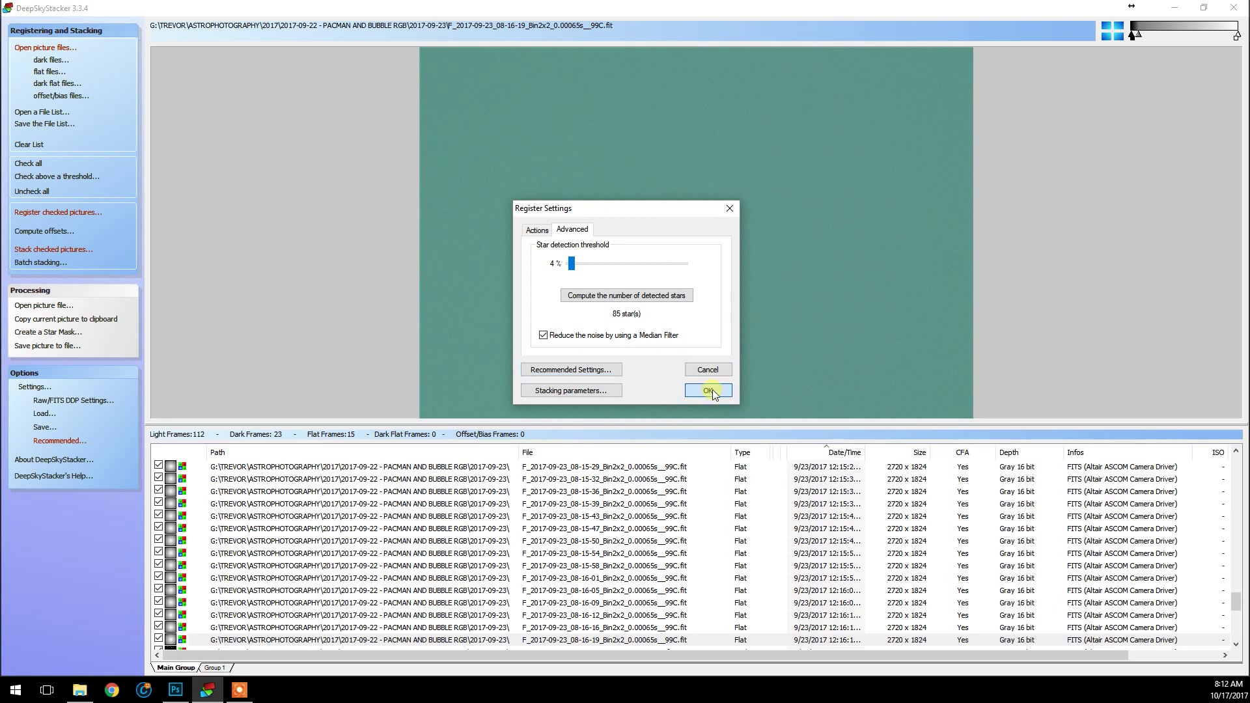
pyautogui.click(711, 391)
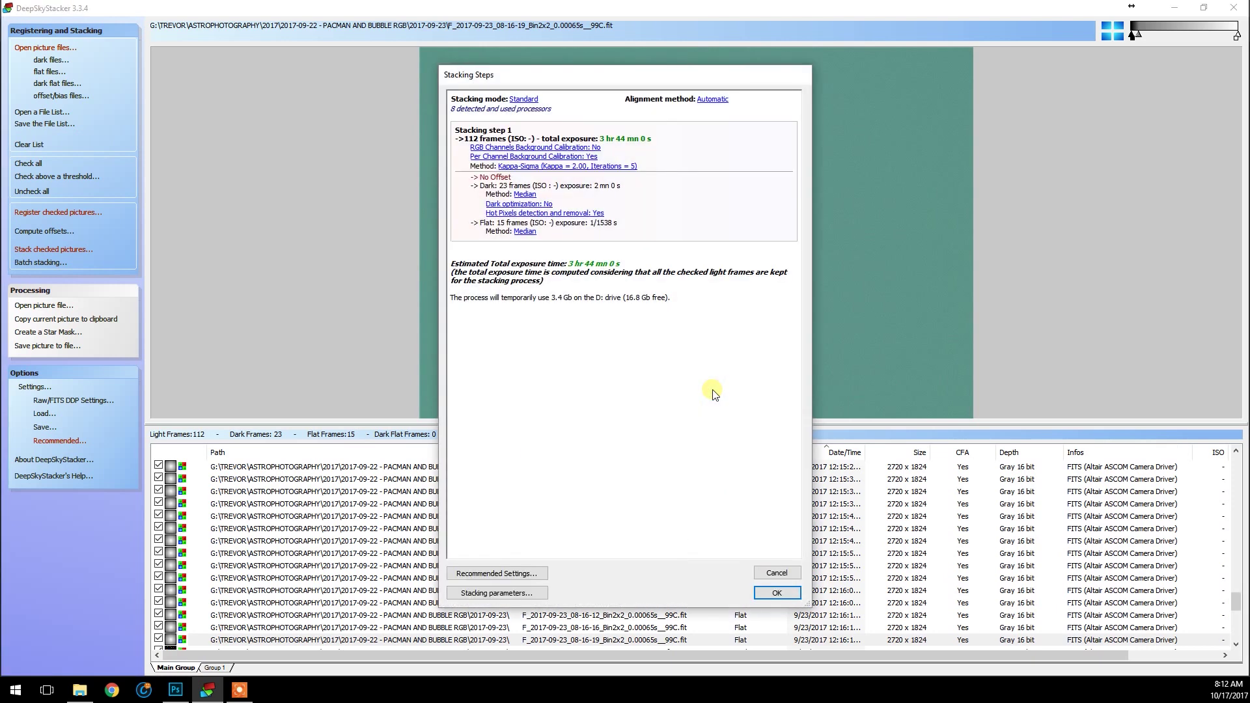
pyautogui.moveTo(626, 75); pyautogui.dragTo(645, 77)
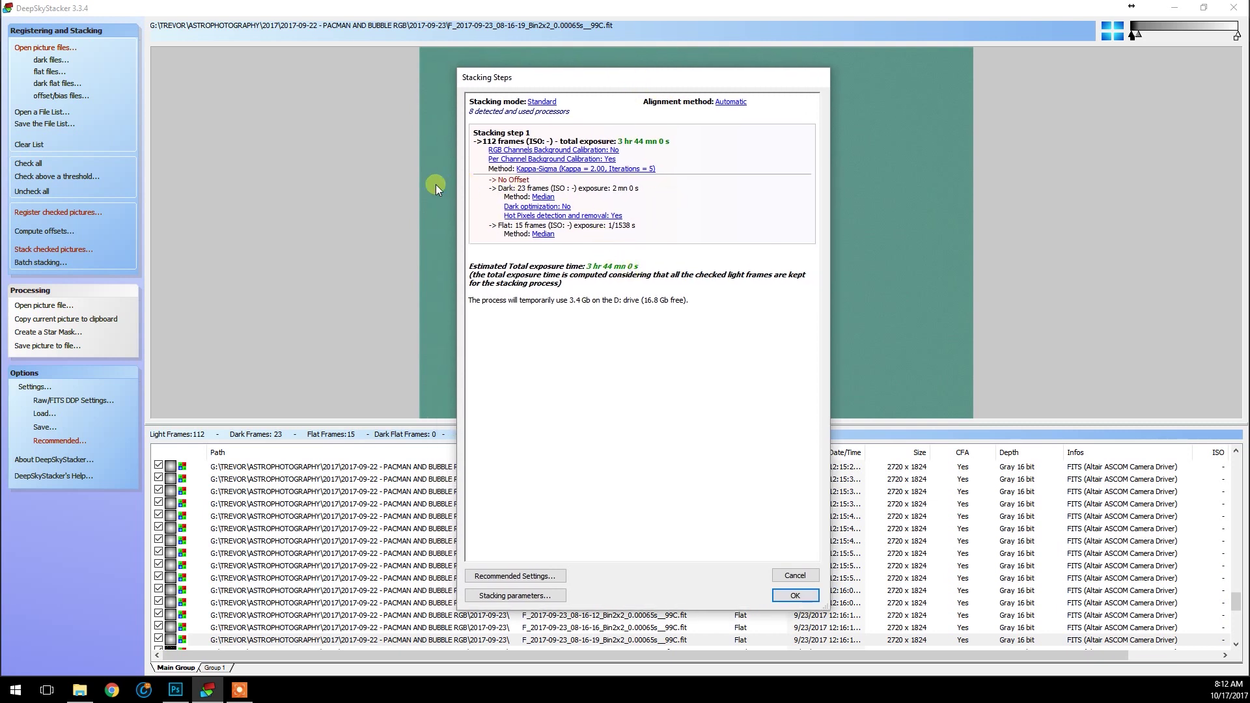
pyautogui.click(795, 596)
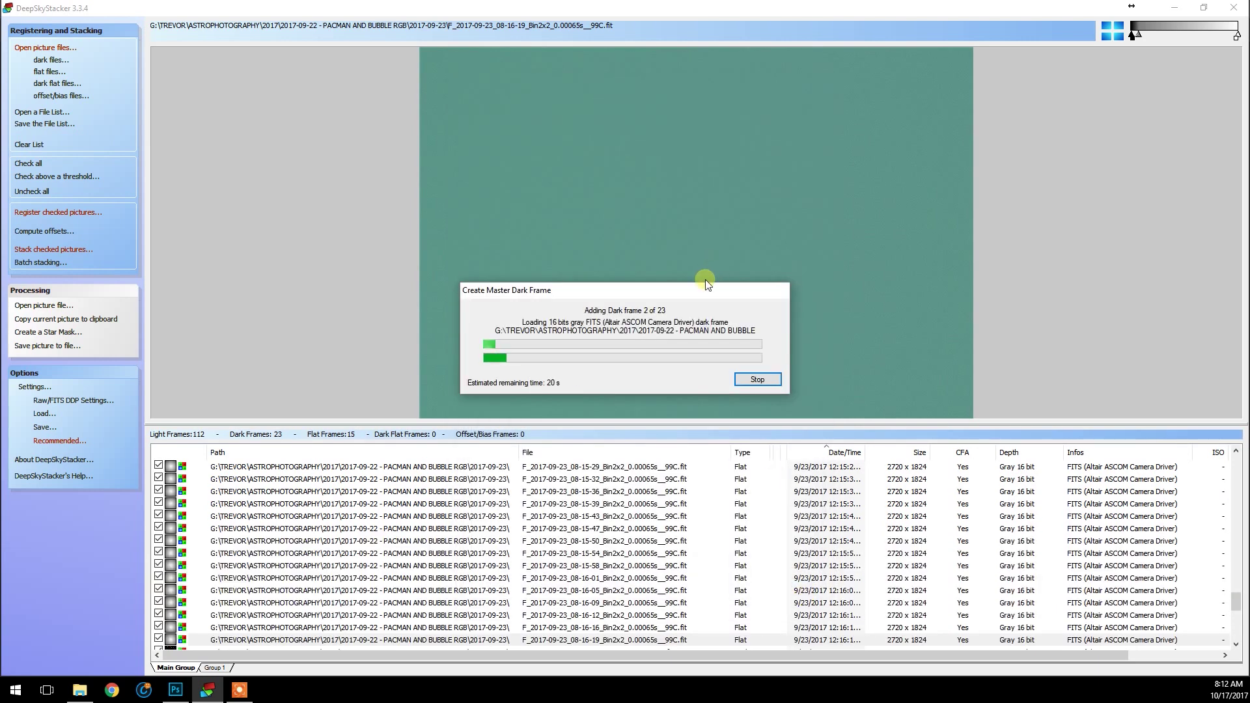